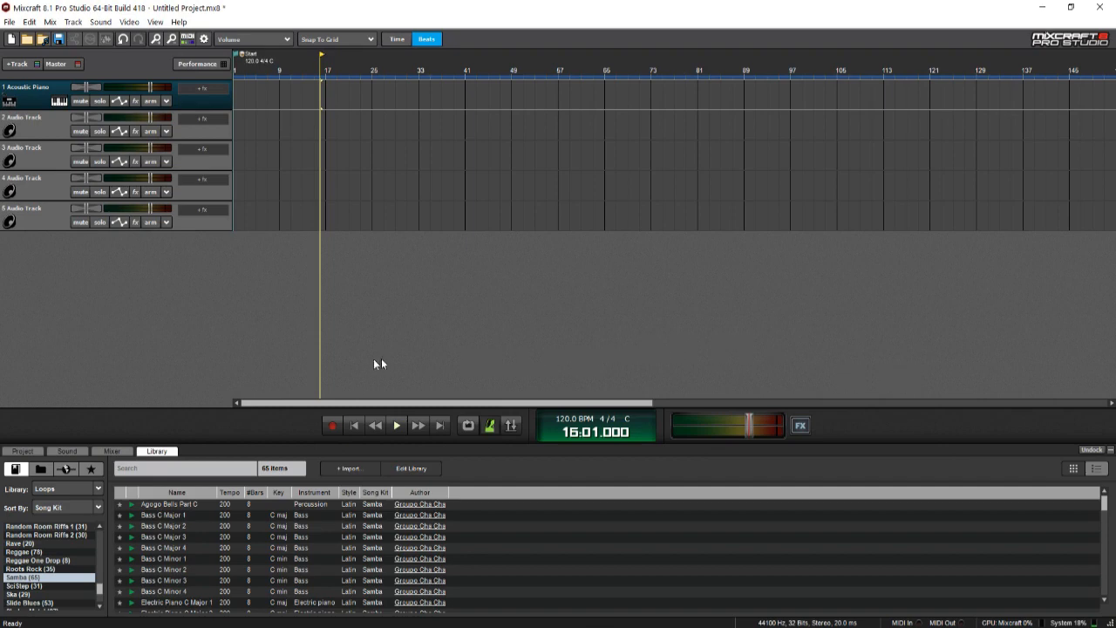
Step: Create an empty MIDI clip at the start of the Acoustic Piano track and undock its piano roll editor
left_click(56, 103)
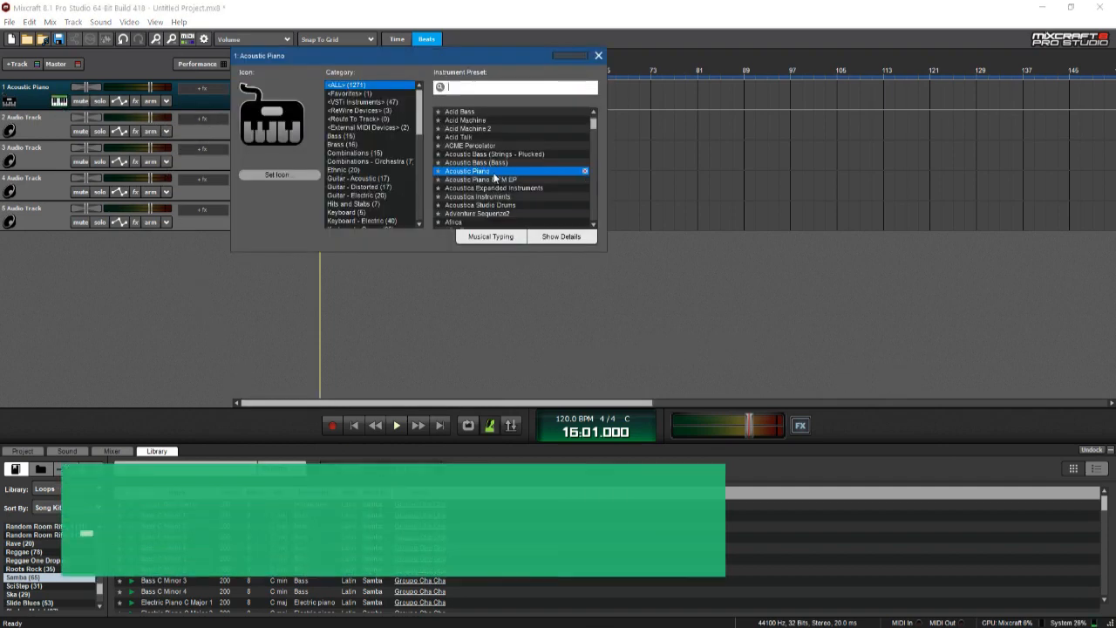
left_click(600, 56)
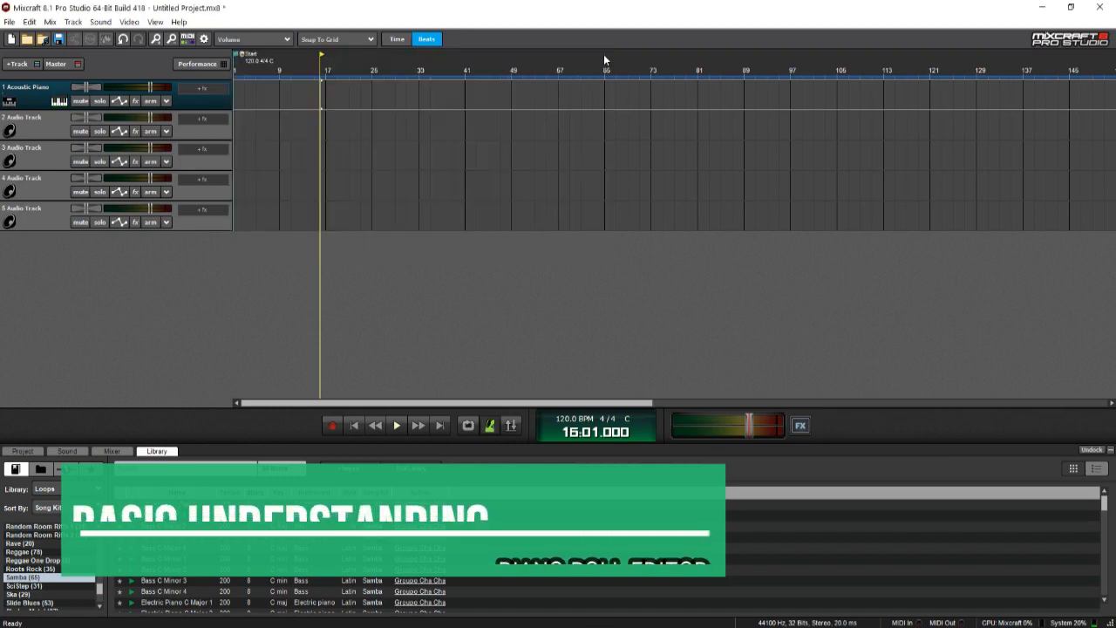
double_click(234, 97)
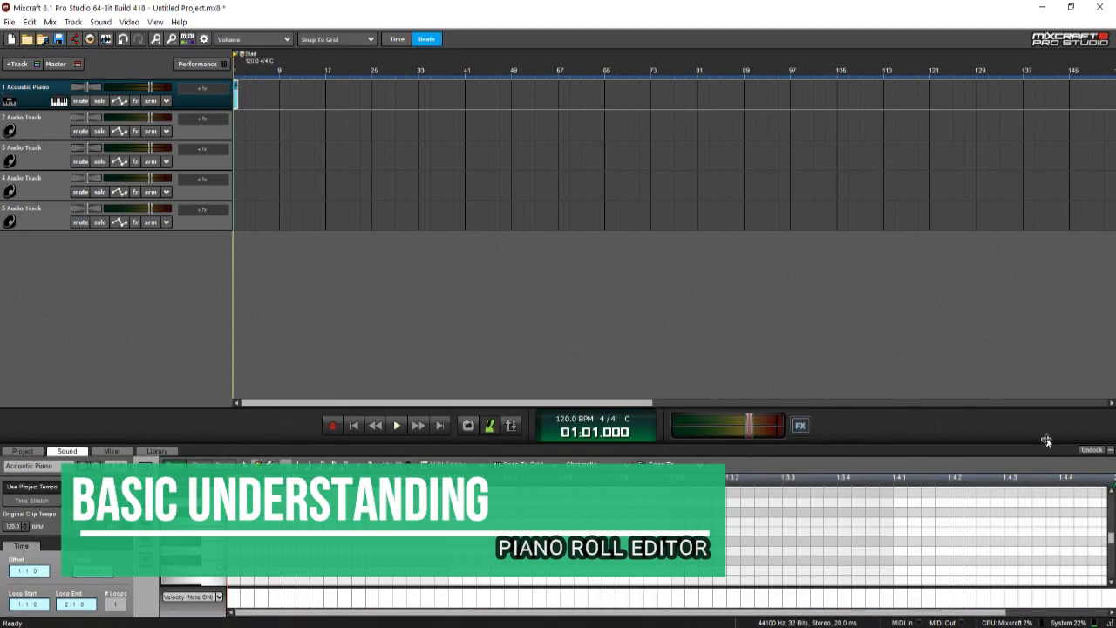
left_click(1092, 450)
left_click(825, 225)
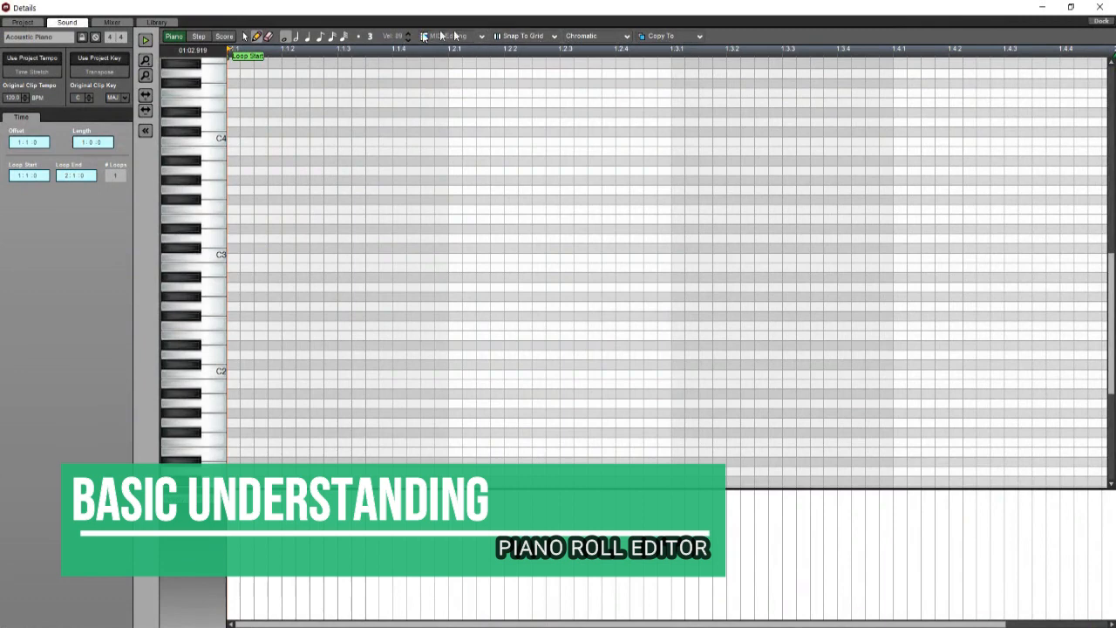
Step: Review the scales and drum maps offered in the piano roll, then return to the main project window
left_click(582, 38)
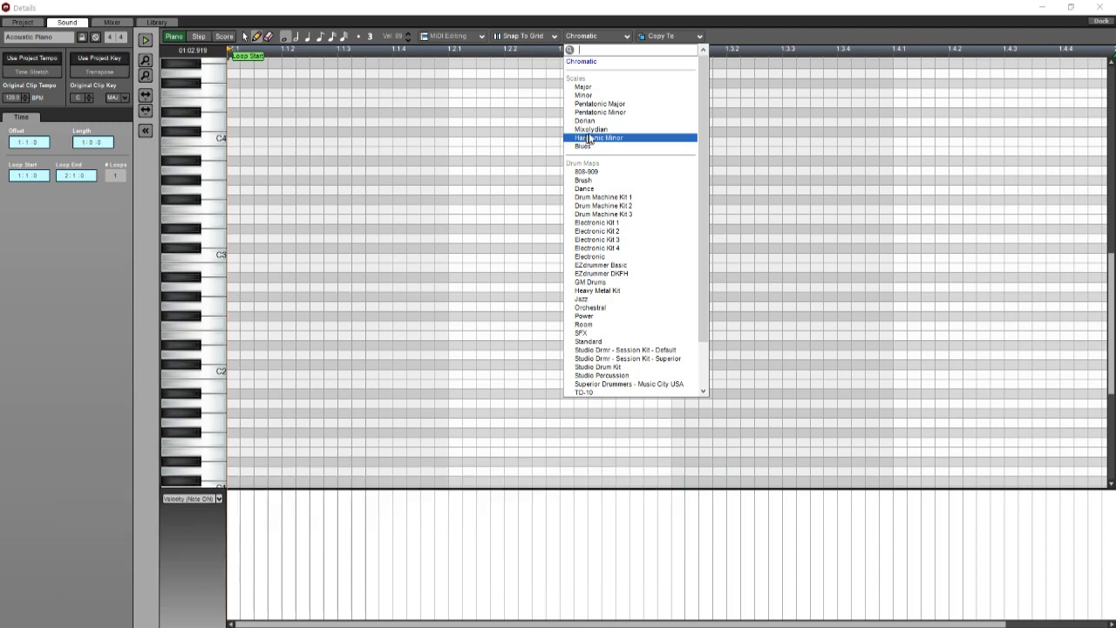
left_click(1043, 9)
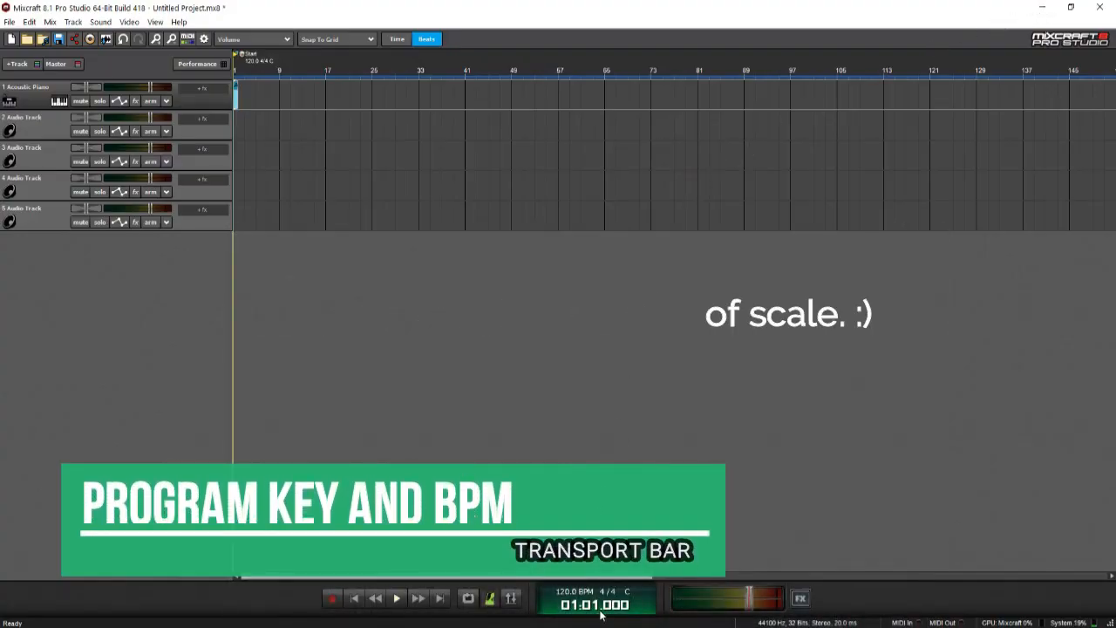
left_click_drag(270, 98, 231, 105)
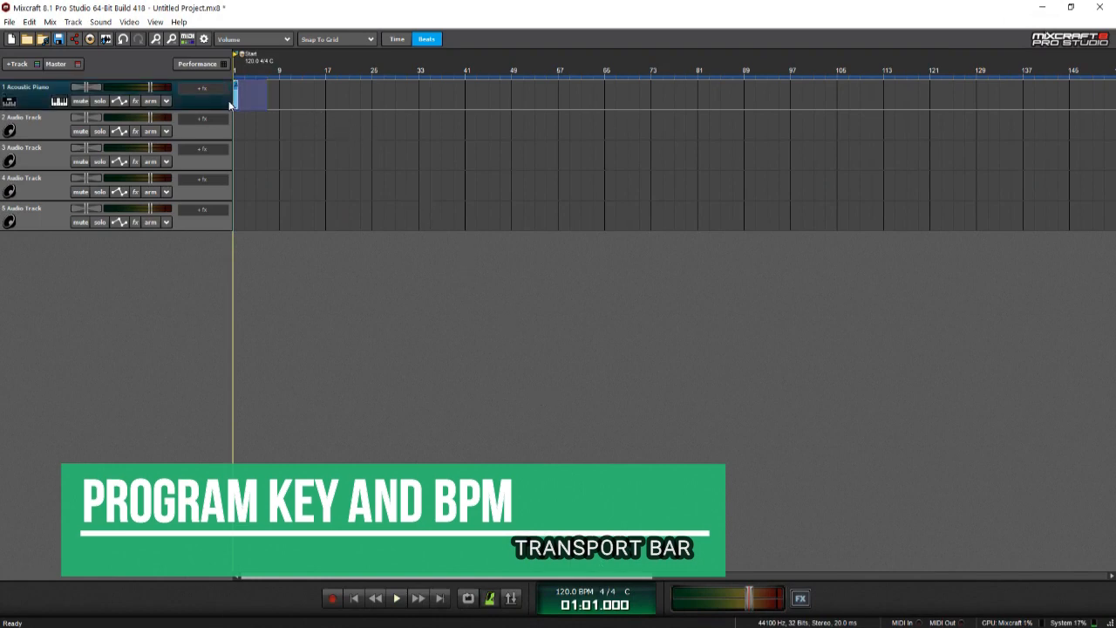
left_click(225, 100)
Step: Set the project key to A and the tempo to 140 BPM
mouse_move(634, 595)
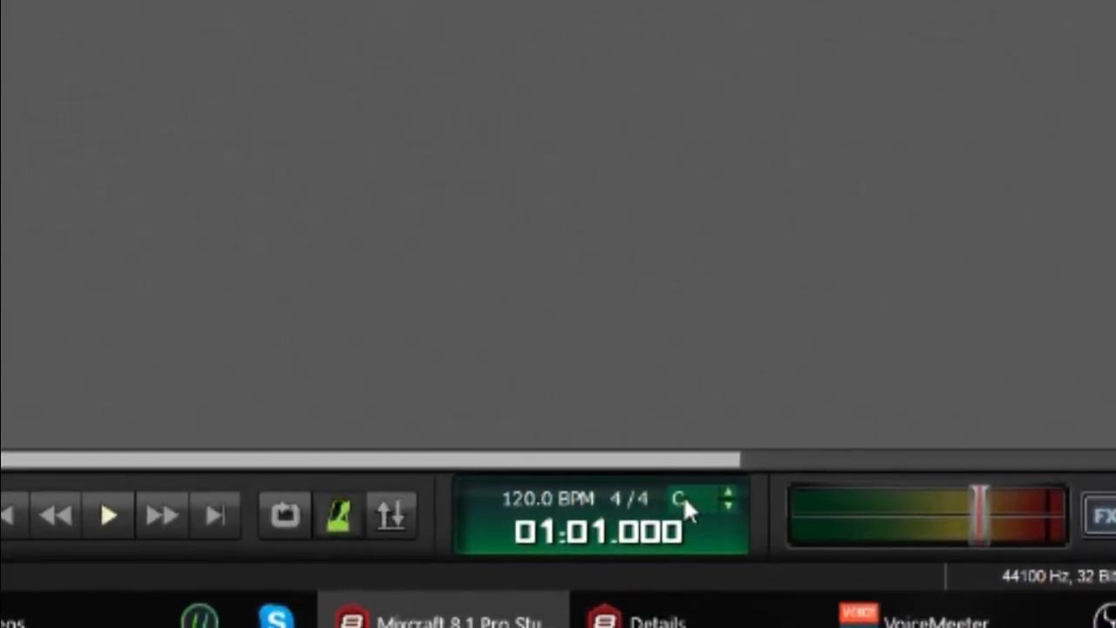
double_click(679, 499)
type("A")
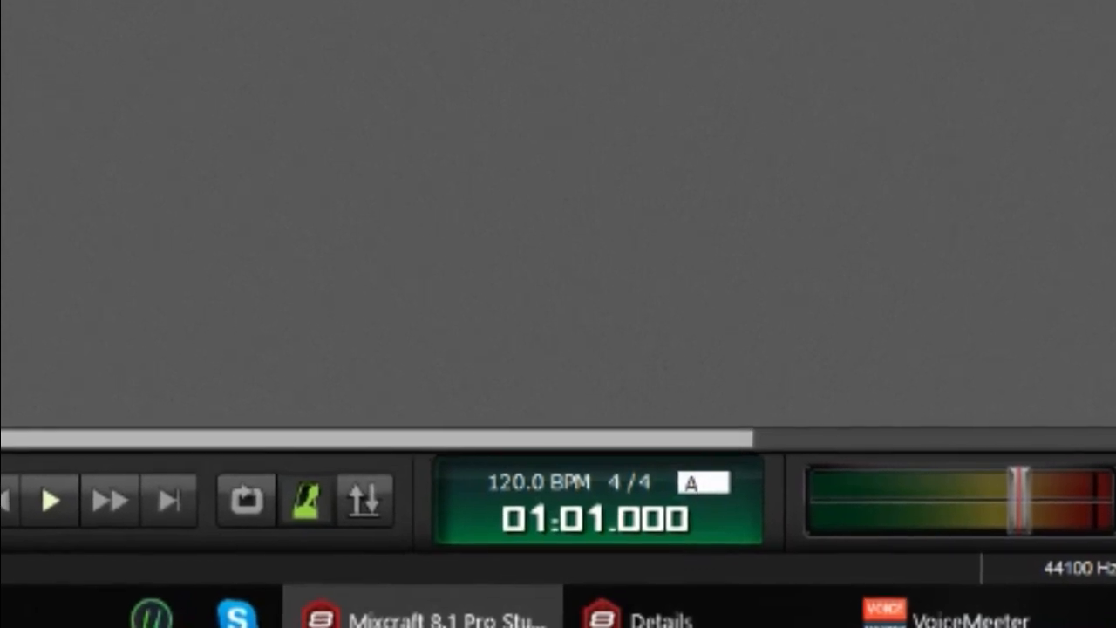
key("Return")
double_click(534, 482)
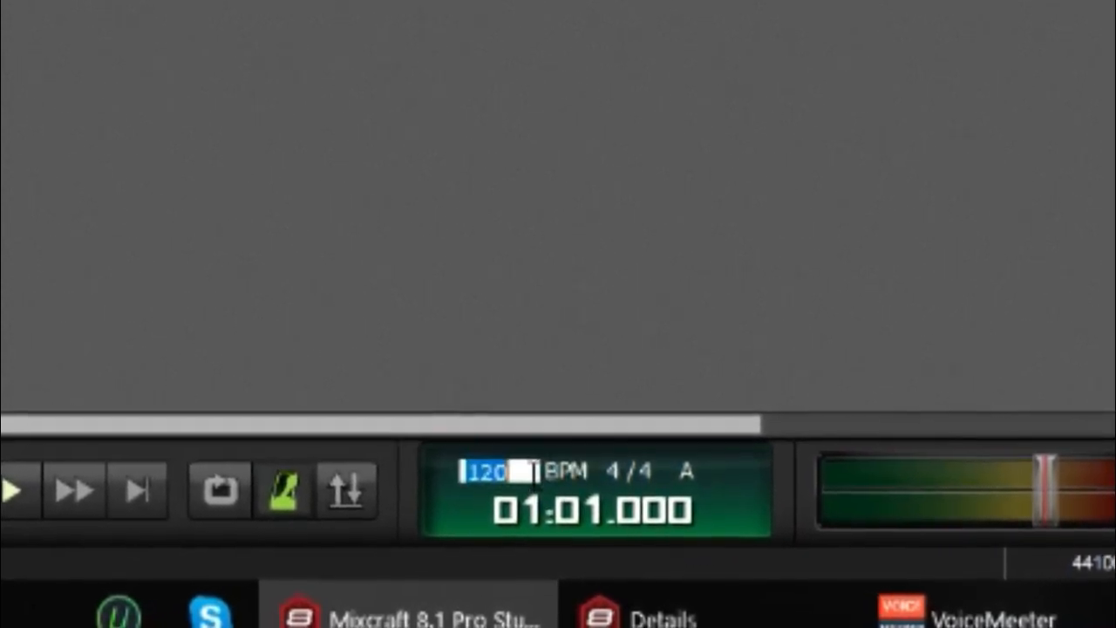
type("140")
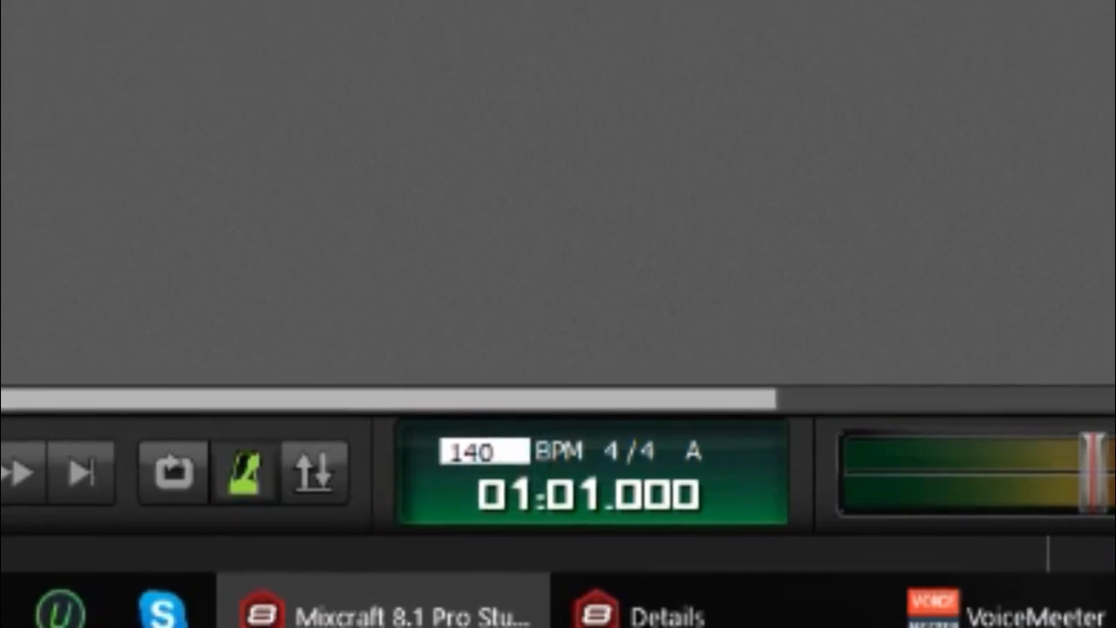
key("Return")
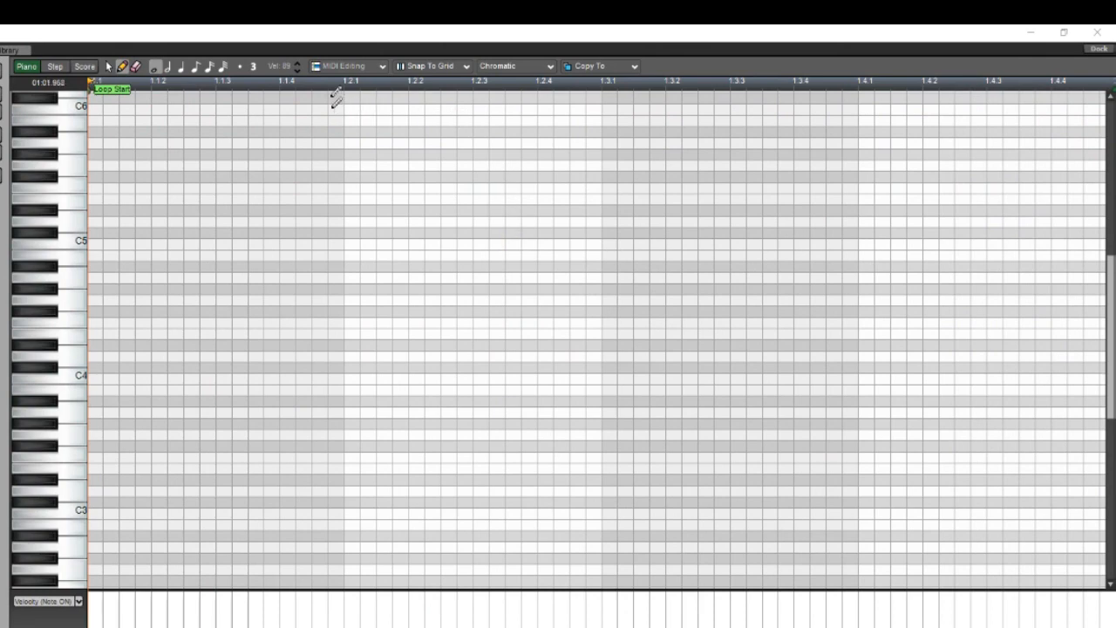
Step: Try the Dorian, Pentatonic Minor, Harmonic Minor, Mixolydian and Pentatonic Major scales in the piano roll
left_click(501, 69)
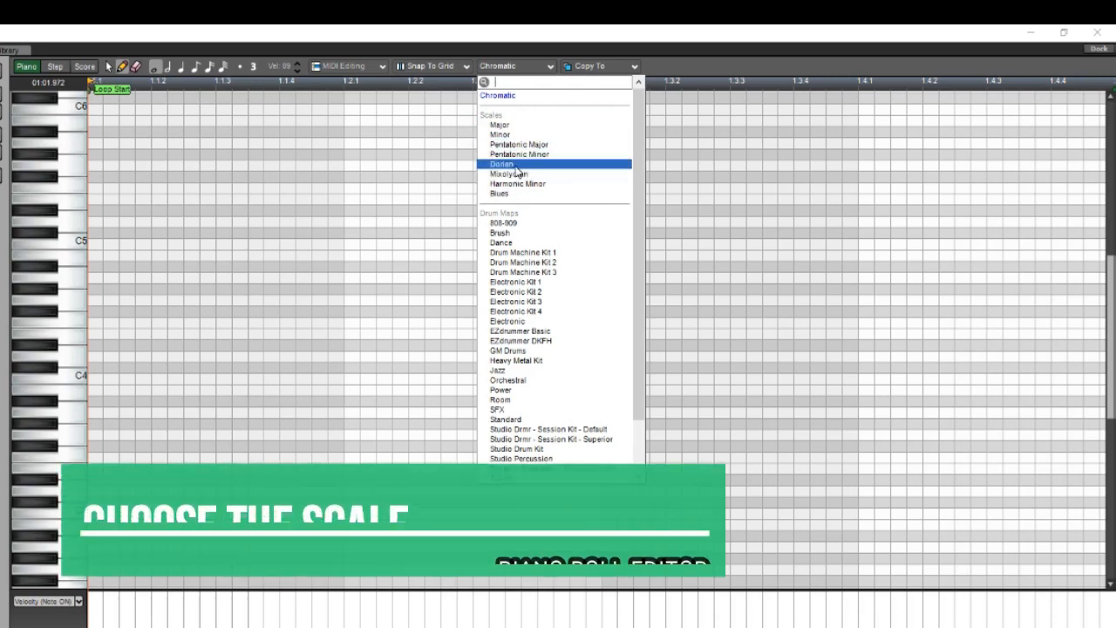
left_click(514, 165)
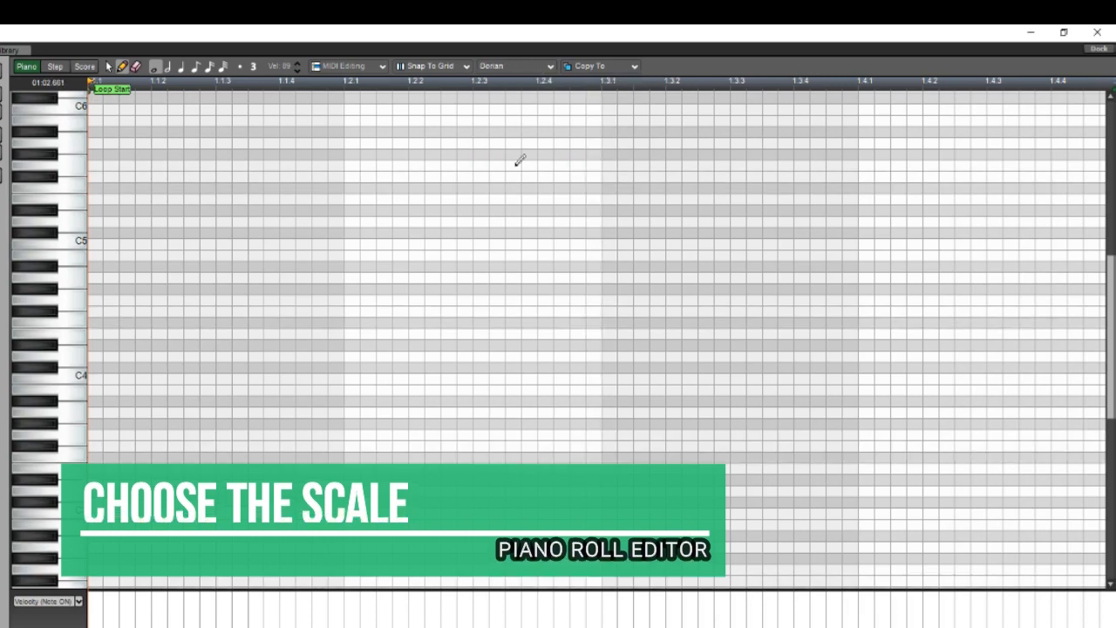
left_click(518, 67)
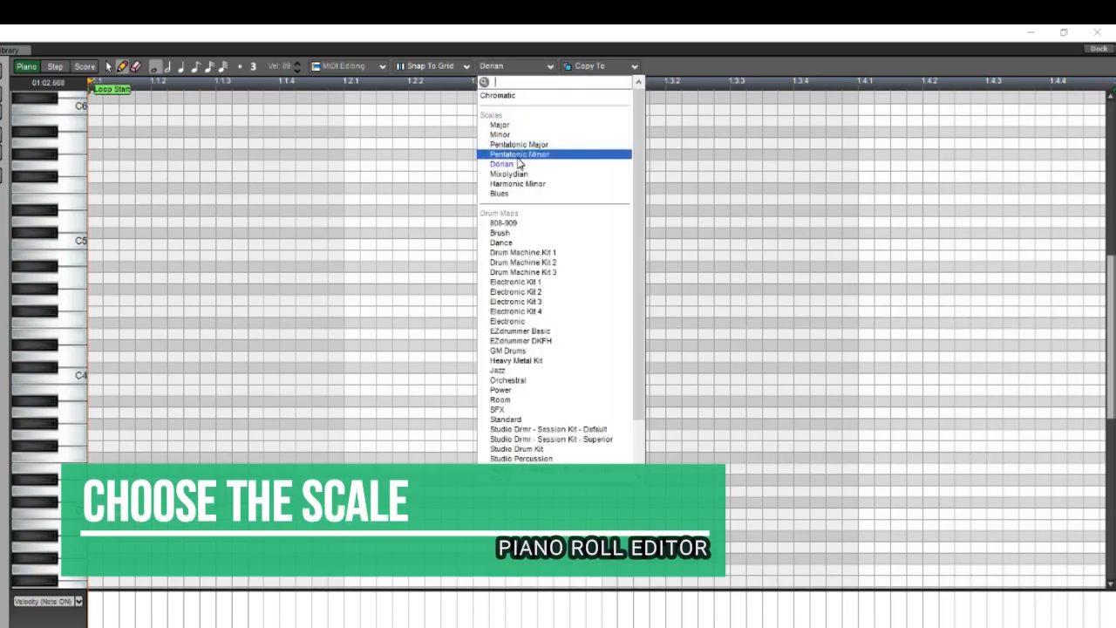
left_click(518, 154)
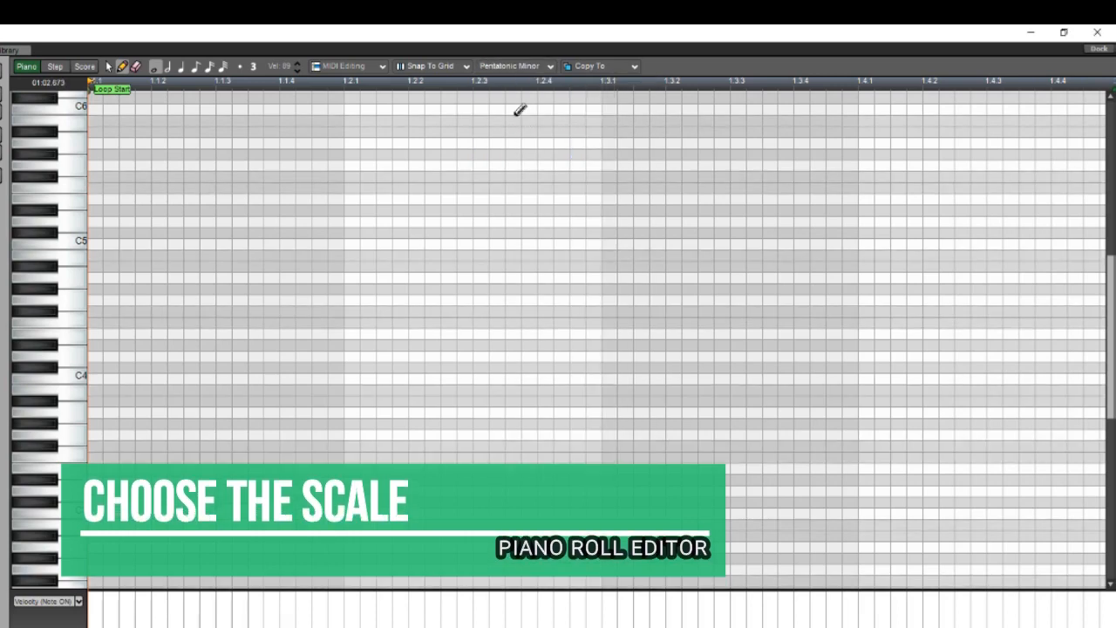
left_click(514, 67)
left_click(514, 183)
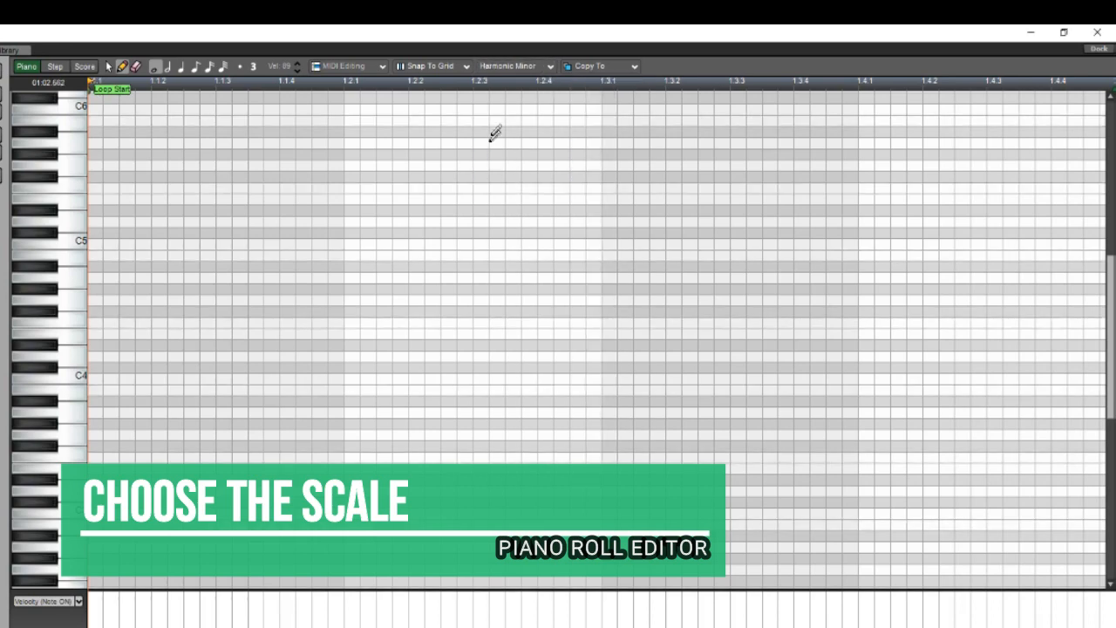
left_click(516, 67)
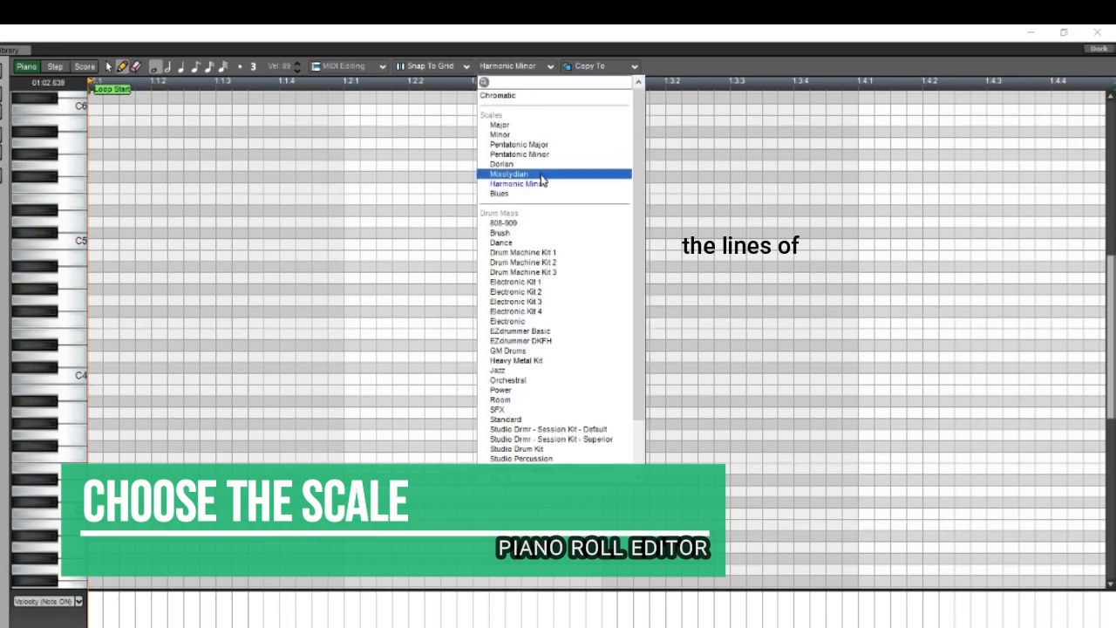
left_click(545, 169)
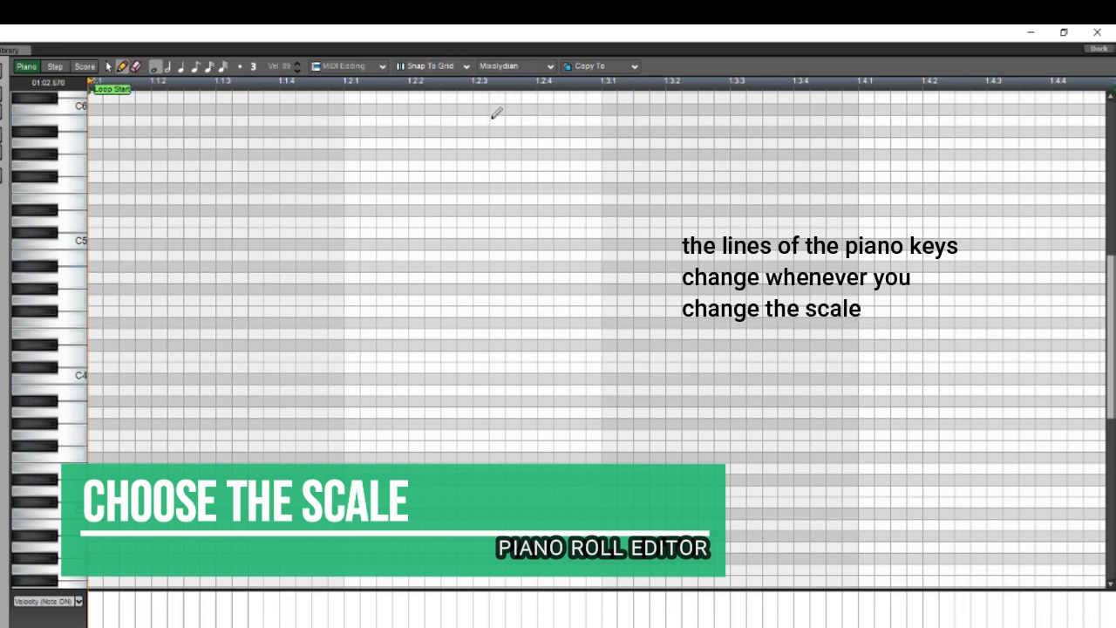
left_click(518, 65)
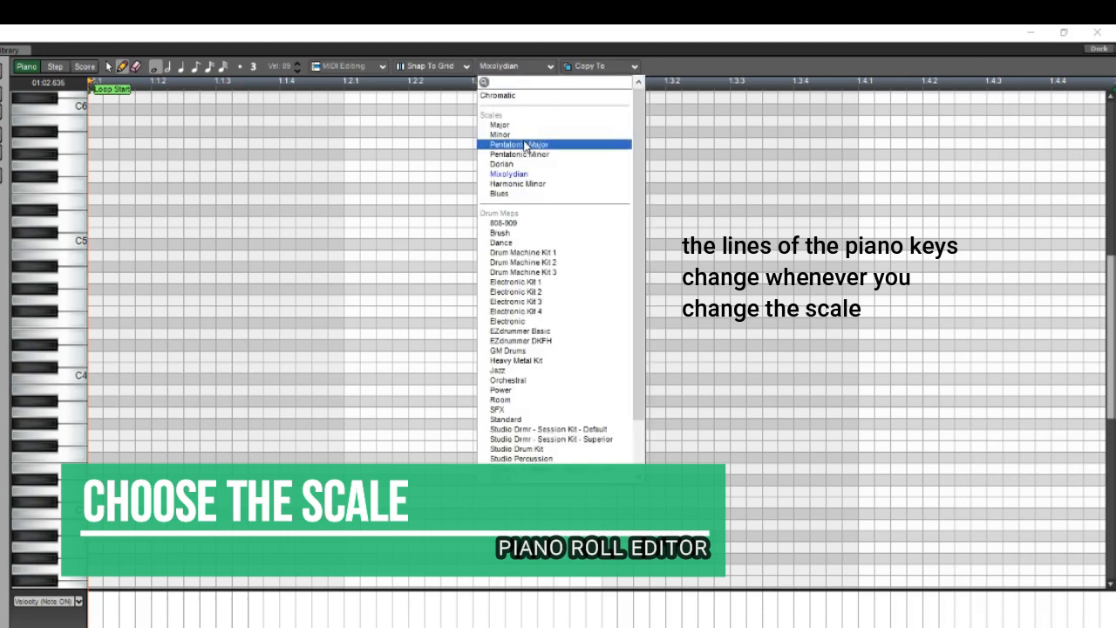
left_click(525, 145)
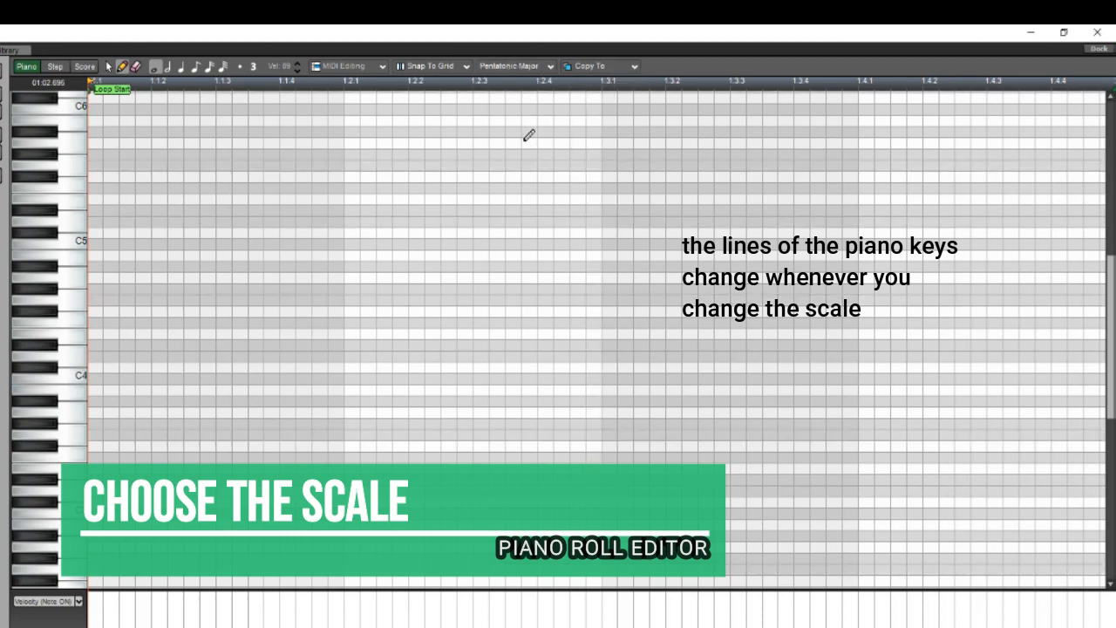
Step: Set the piano roll's scale to Minor
left_click(526, 68)
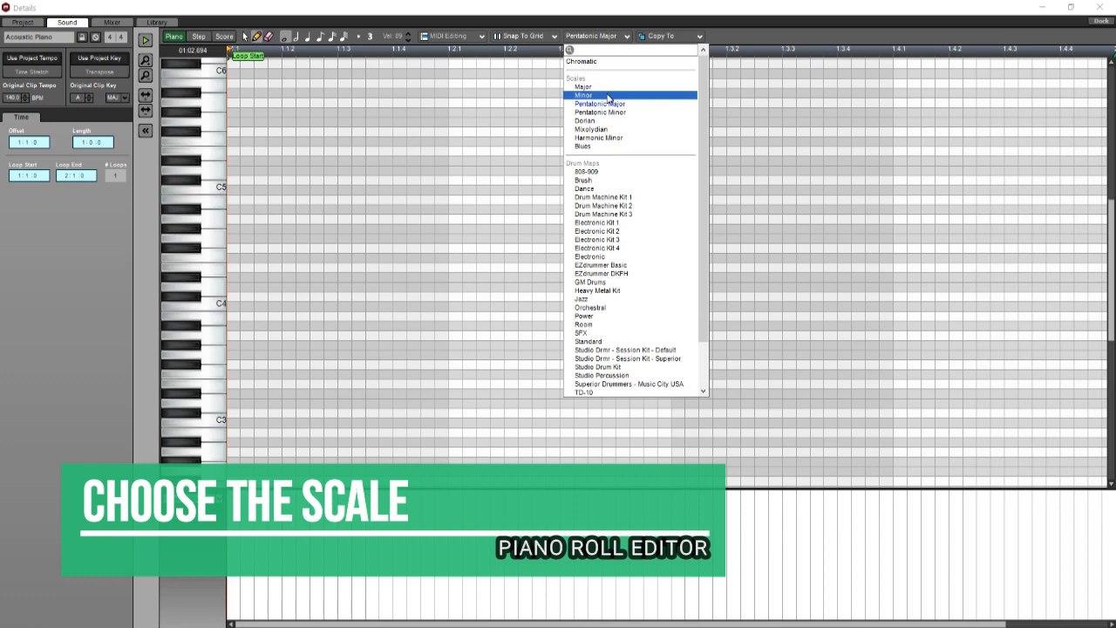
left_click(608, 97)
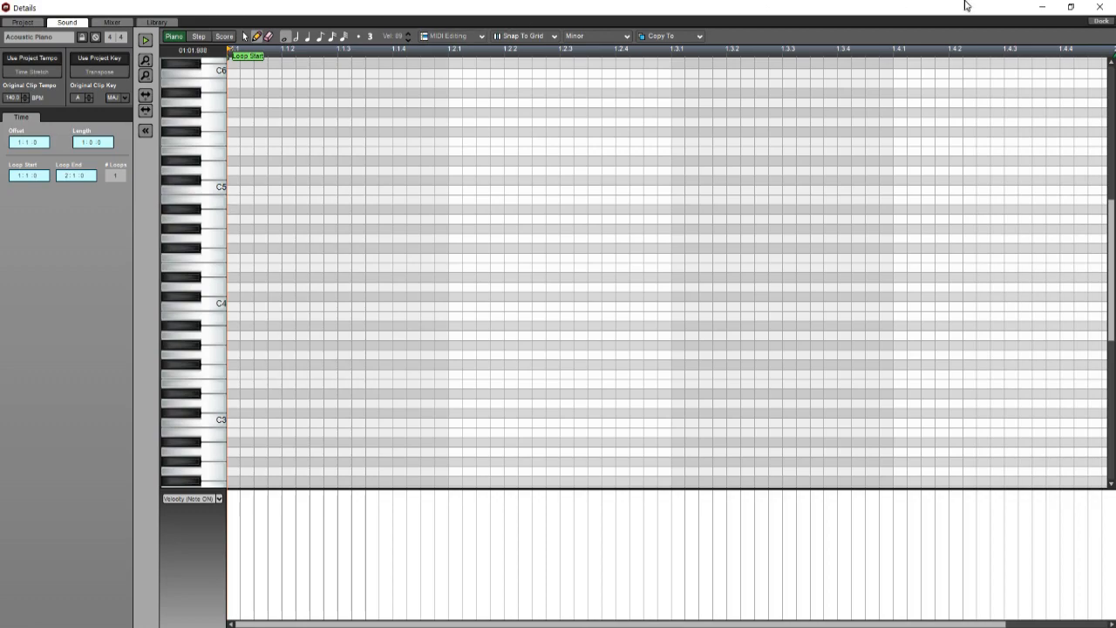
Step: Examine the clip's loop length in the piano roll and on the project timeline, and reopen the clip for note editing
left_click(1042, 7)
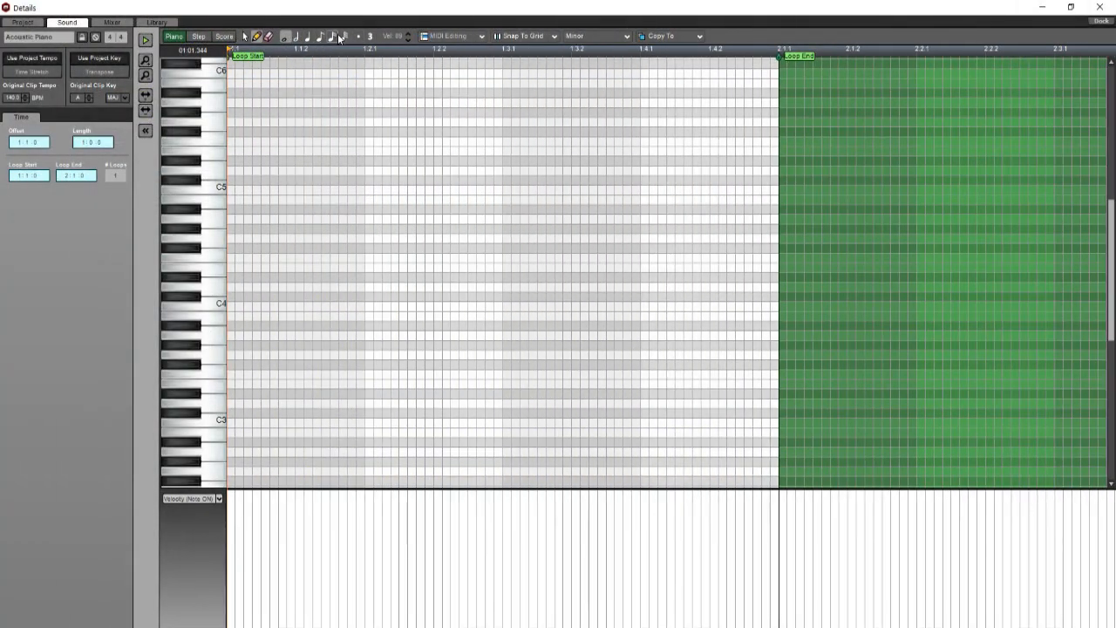
scroll(340, 38, "down", 3)
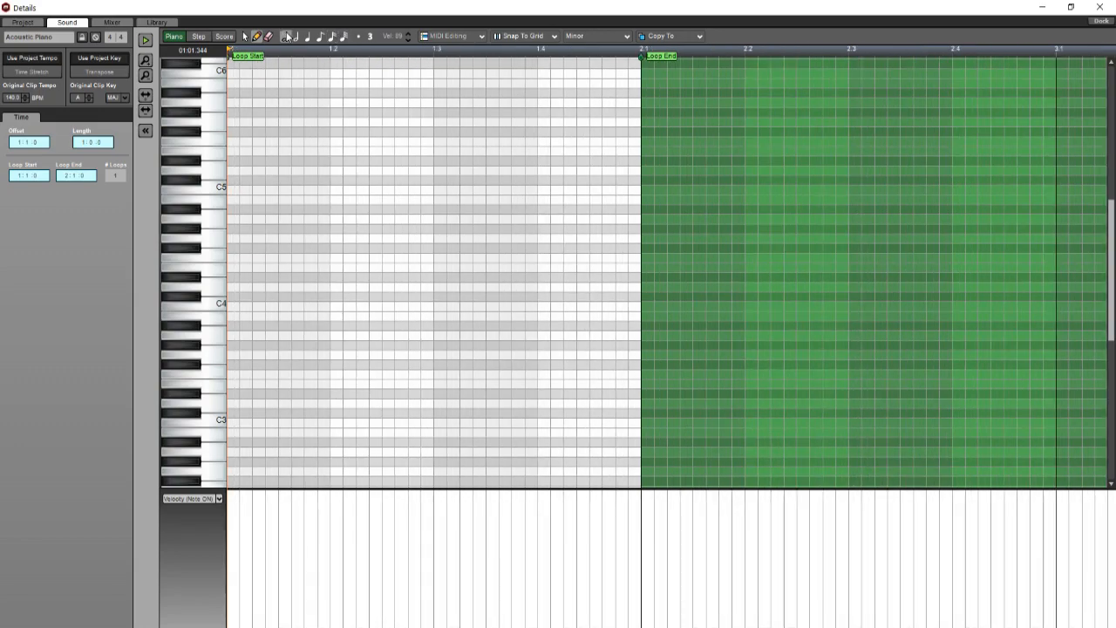
scroll(287, 42, "down", 2)
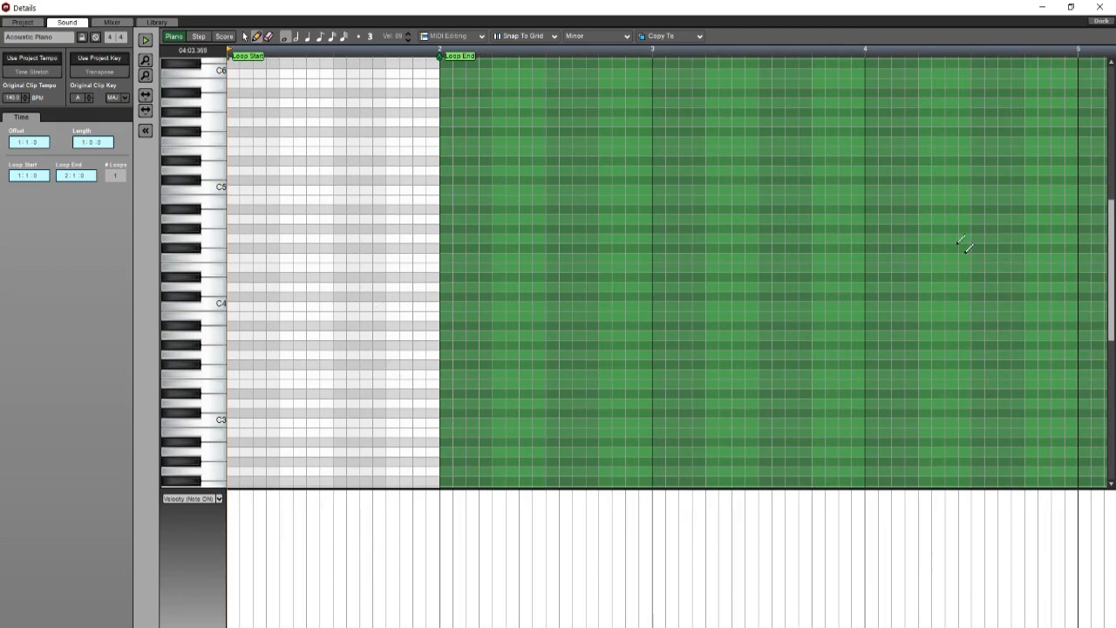
left_click(1041, 7)
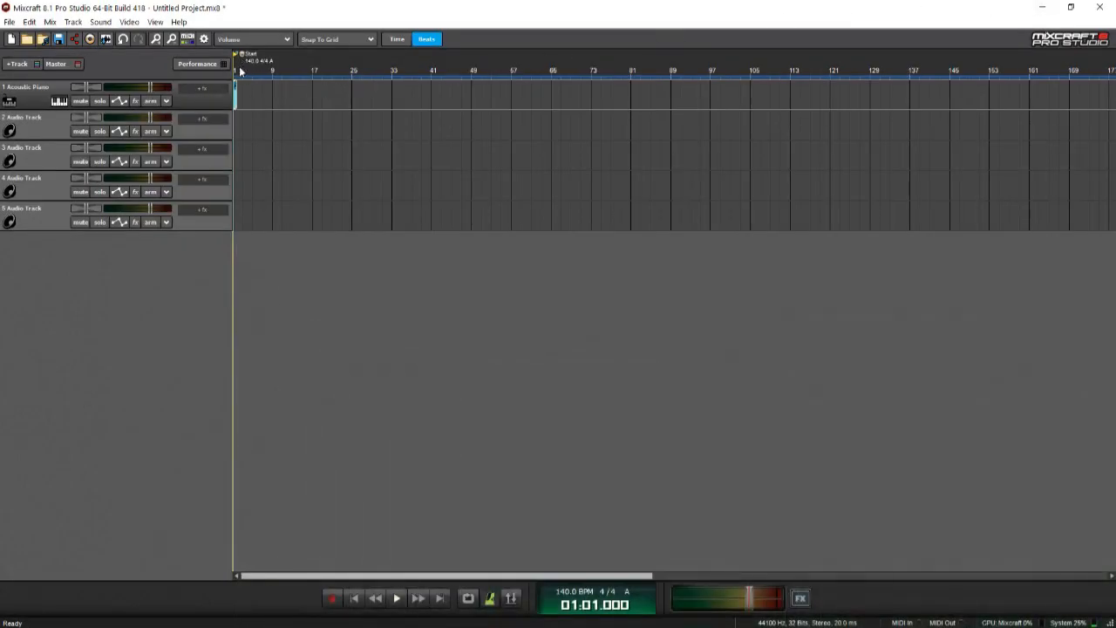
scroll(297, 105, "up", 5)
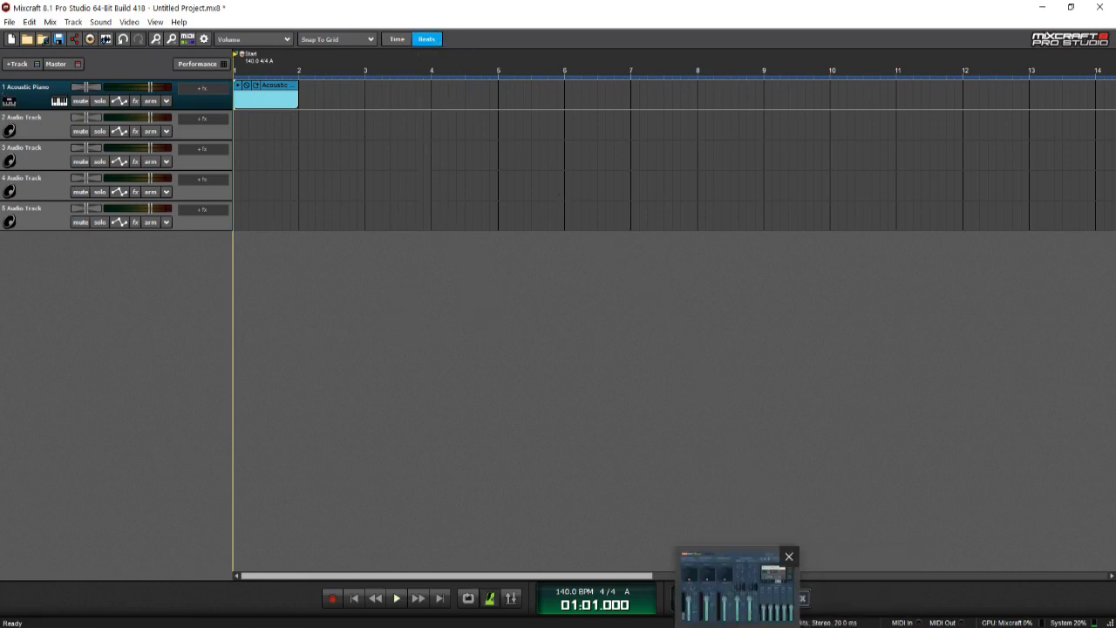
left_click(291, 83)
double_click(293, 83)
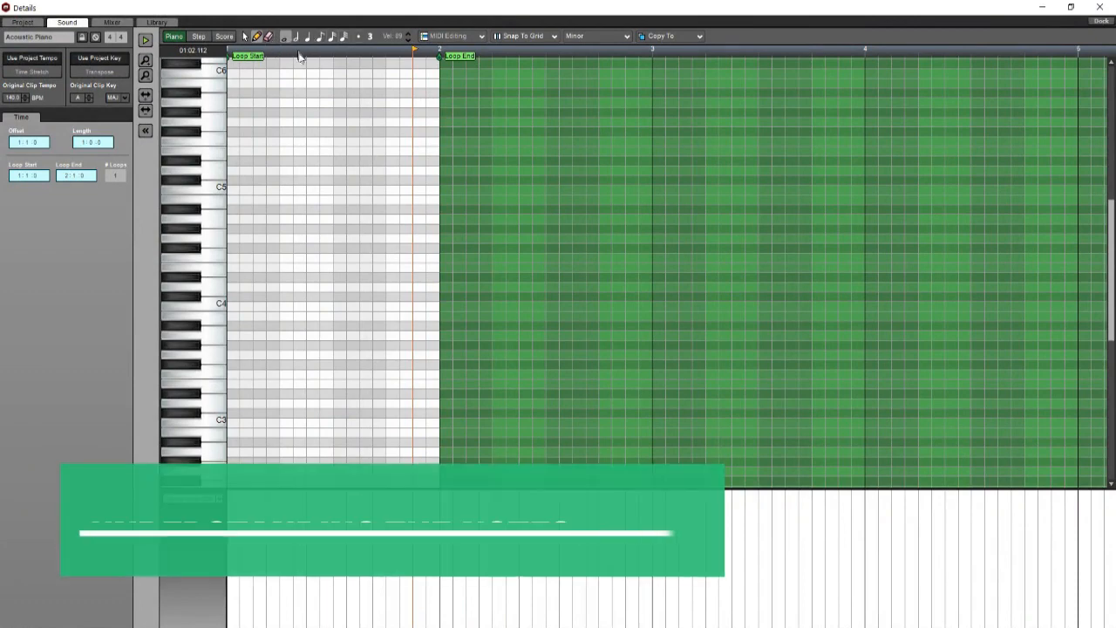
scroll(294, 51, "down", 1)
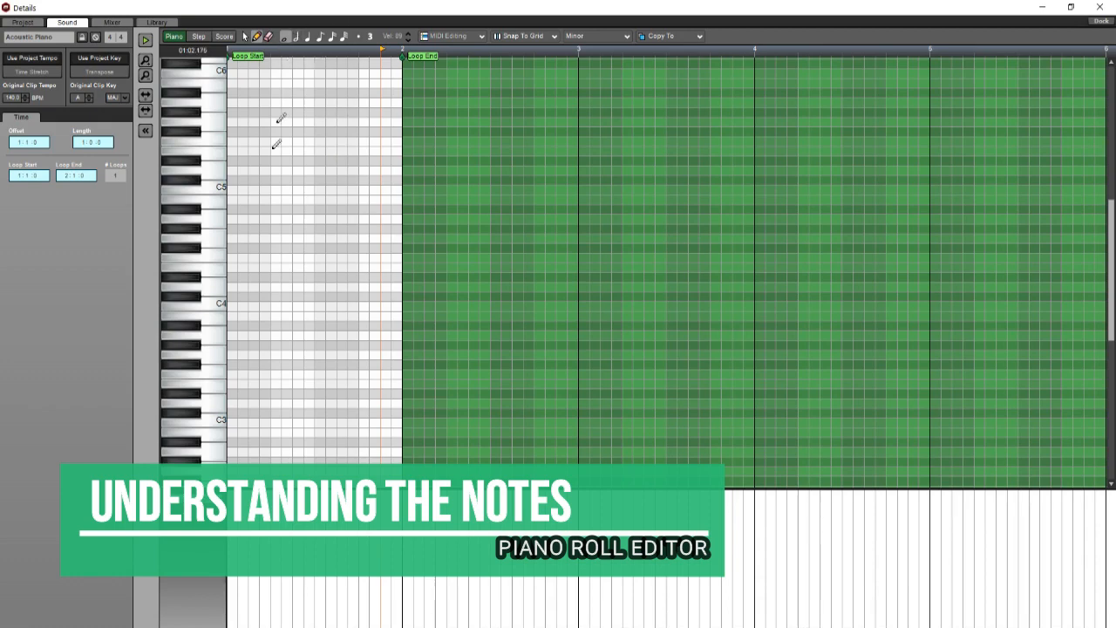
Step: Fill bar 1 with one whole note on C5 and two consecutive half notes on A4
left_click(234, 186)
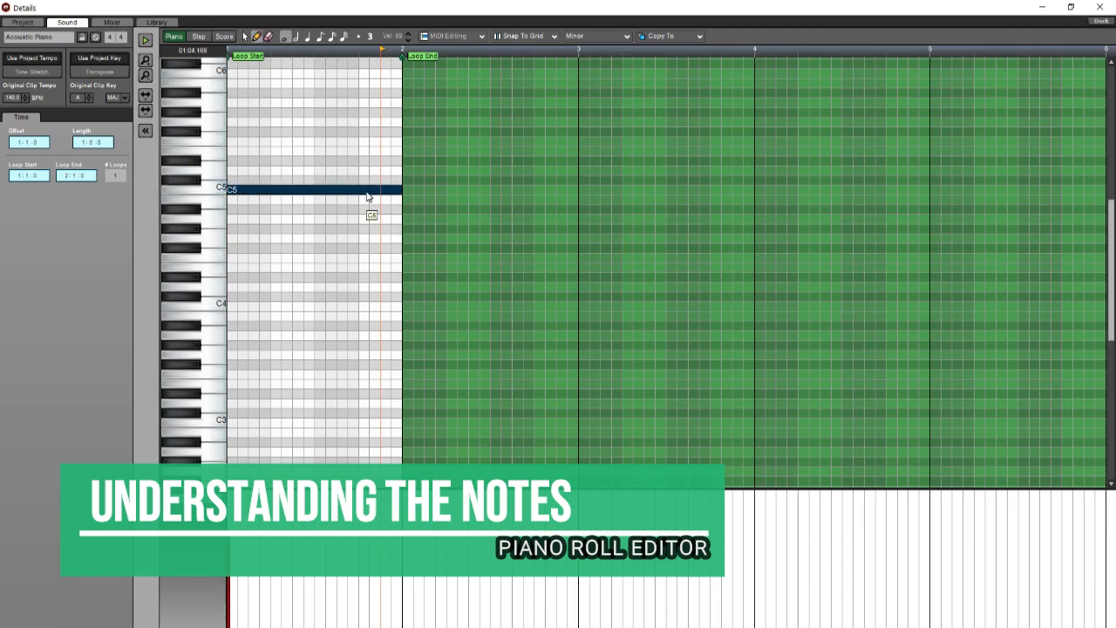
left_click(297, 38)
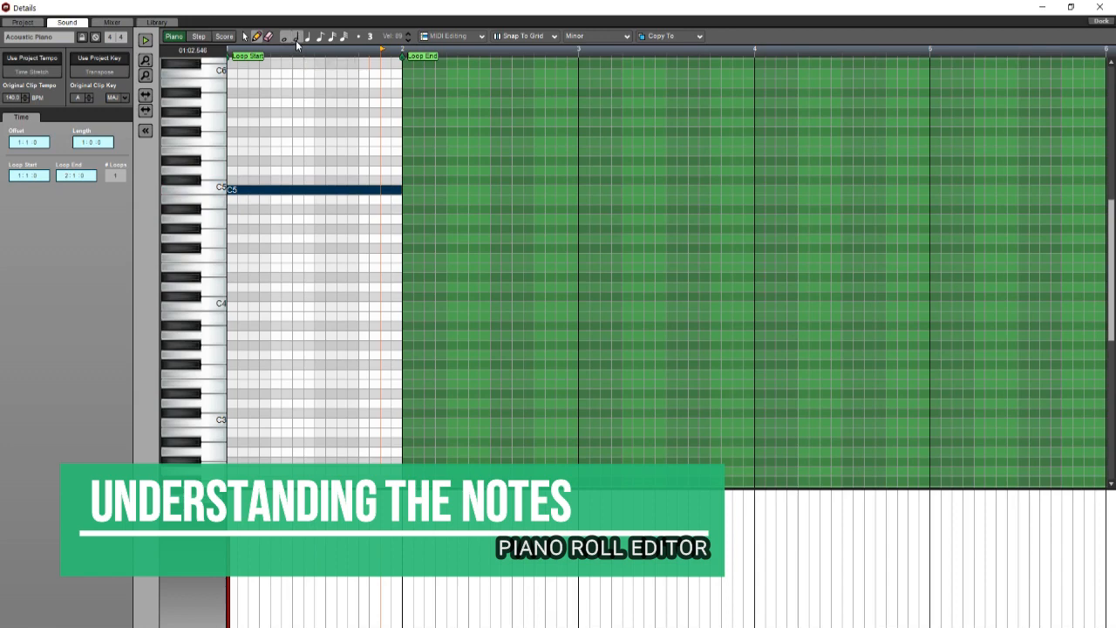
left_click(235, 219)
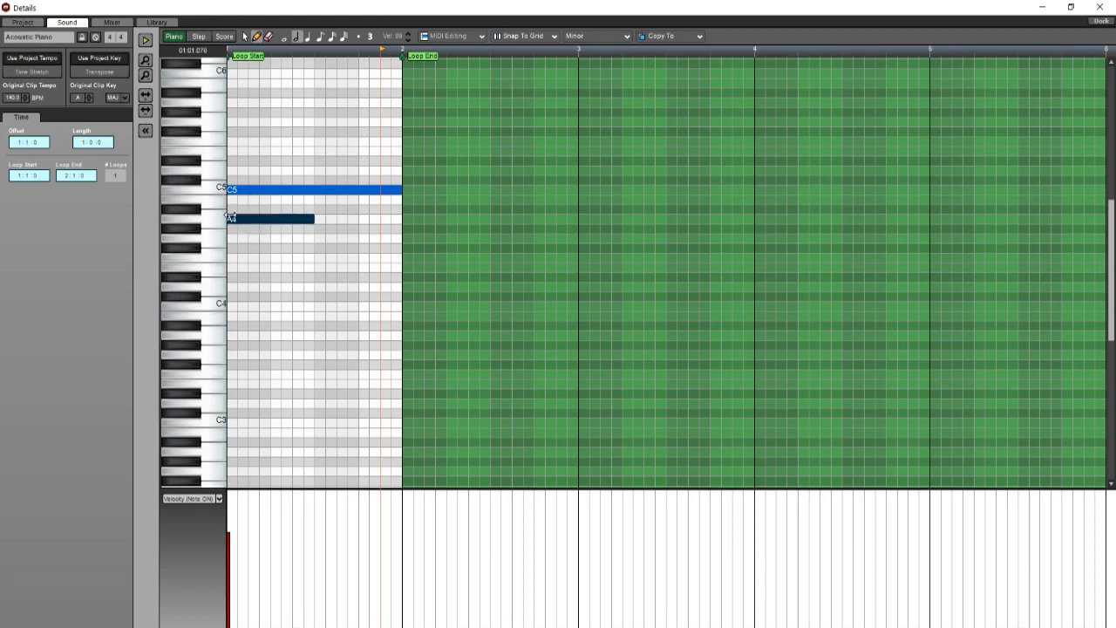
left_click(320, 219)
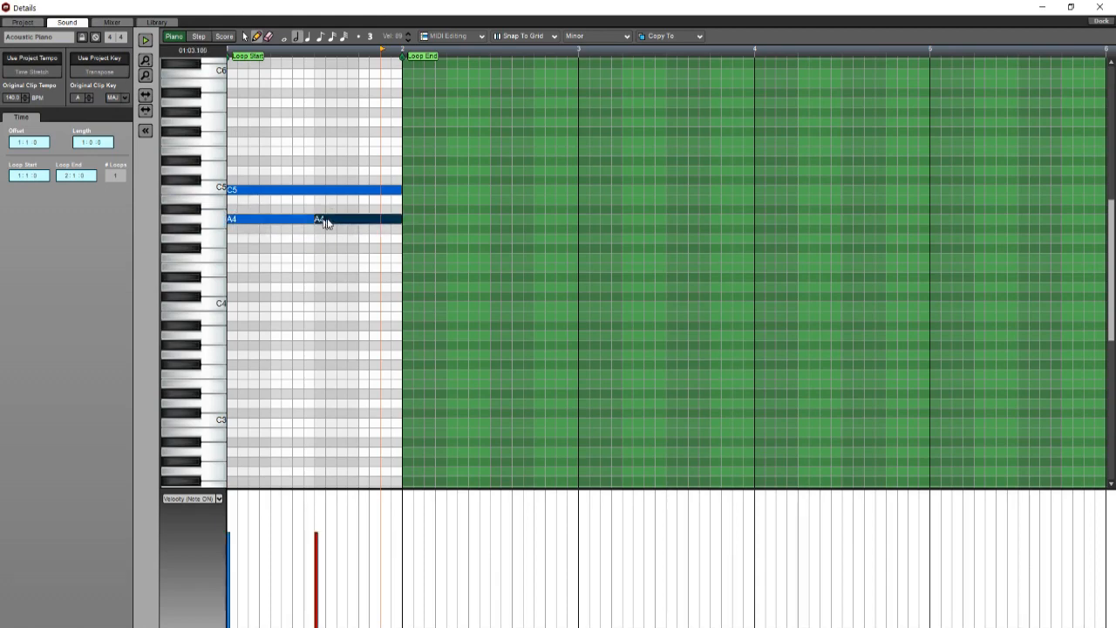
Step: Fill bar 1 with four consecutive quarter notes on G4
left_click(308, 39)
left_click(255, 238)
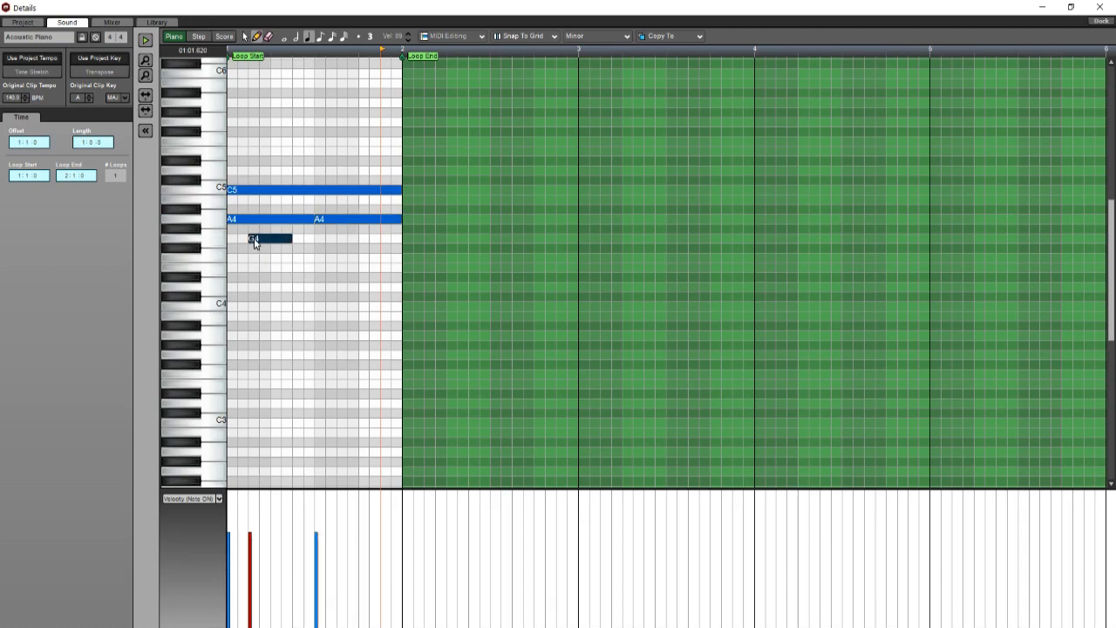
left_click_drag(265, 240, 243, 240)
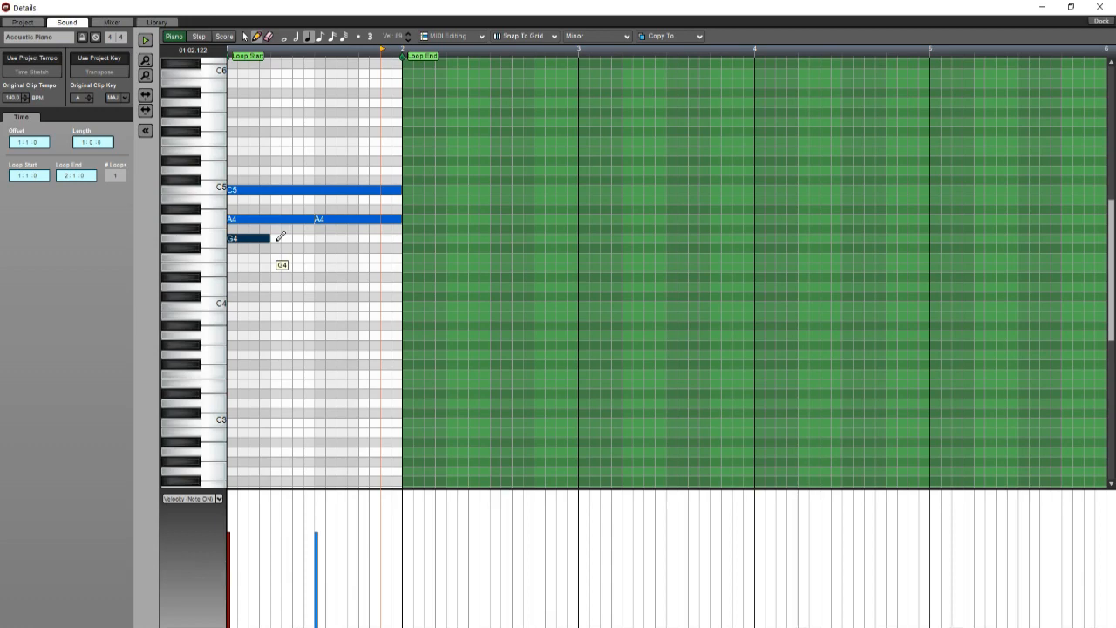
left_click(281, 239)
left_click(319, 237)
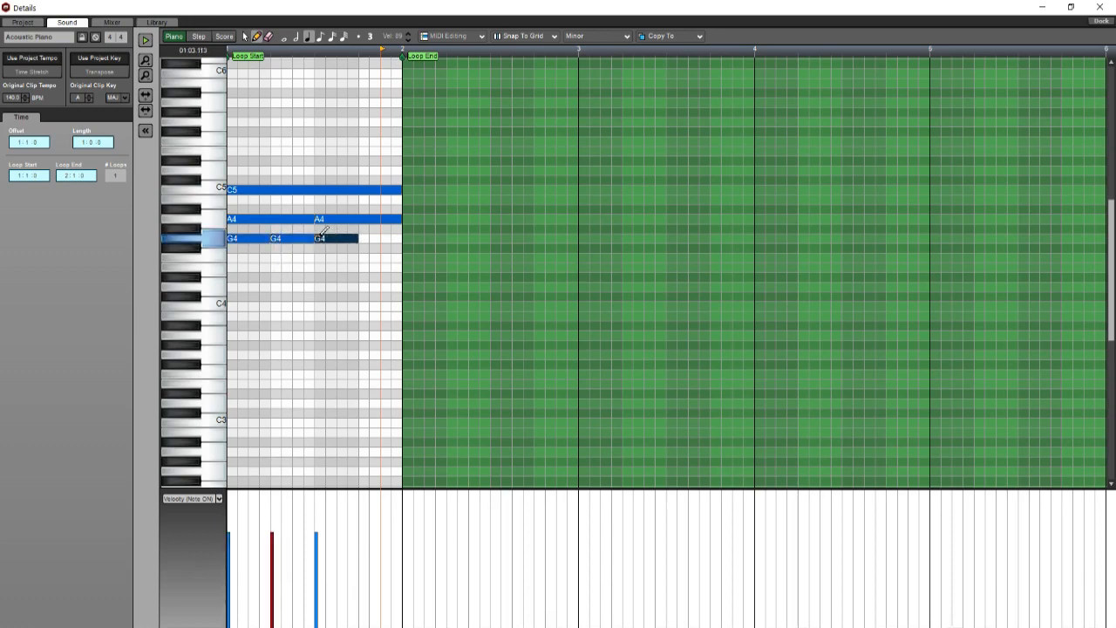
left_click(366, 236)
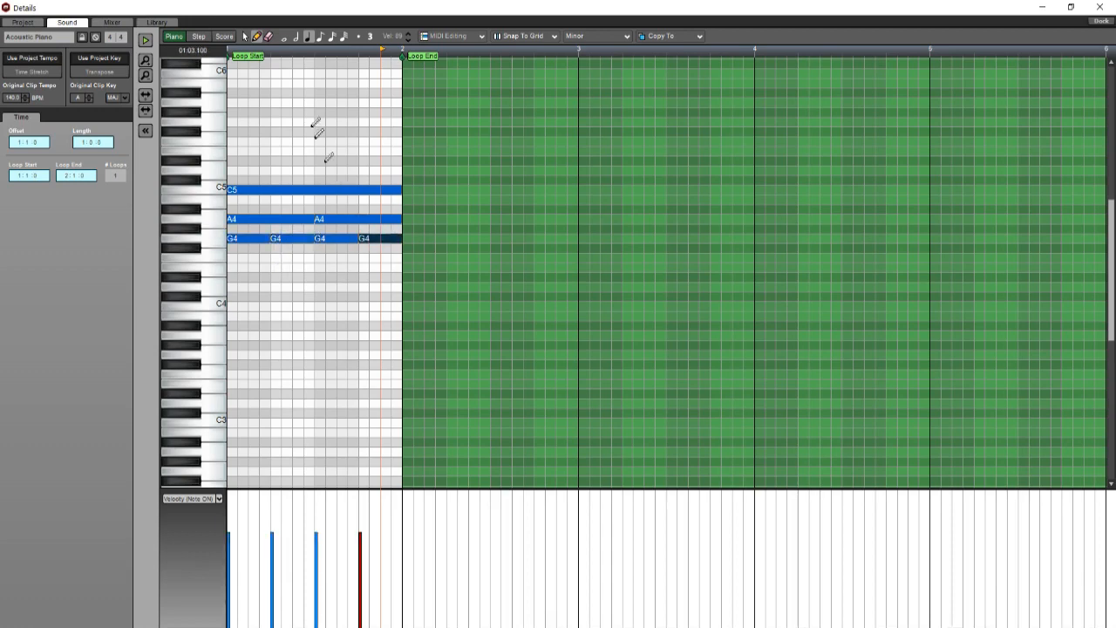
Step: Add four consecutive eighth notes on F4 from the start of bar 1
left_click(321, 36)
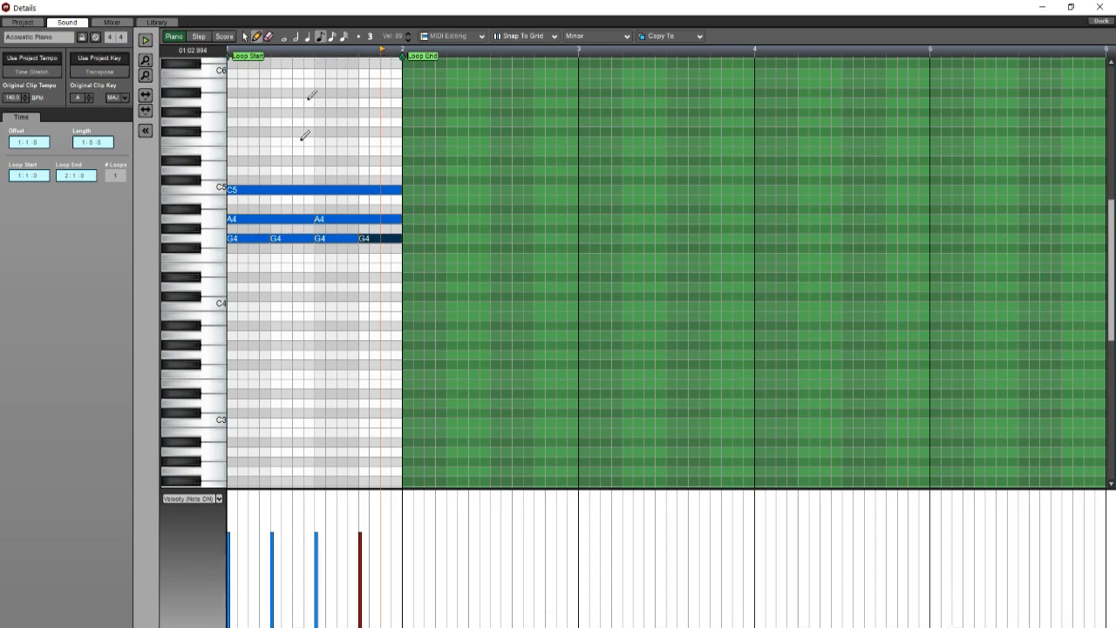
left_click(234, 258)
left_click(255, 258)
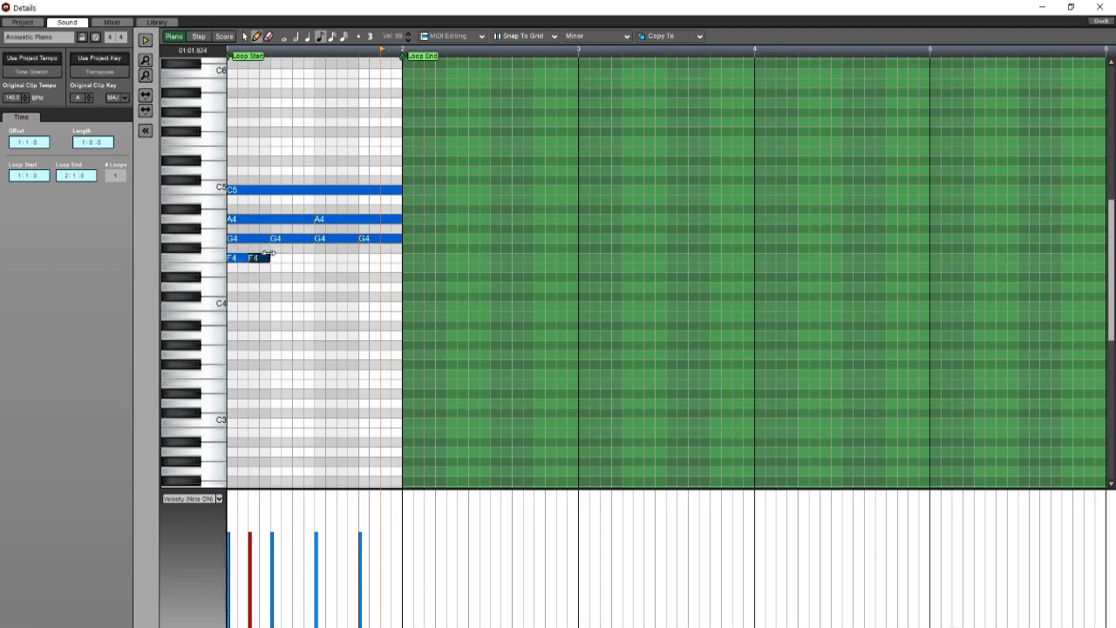
left_click(277, 258)
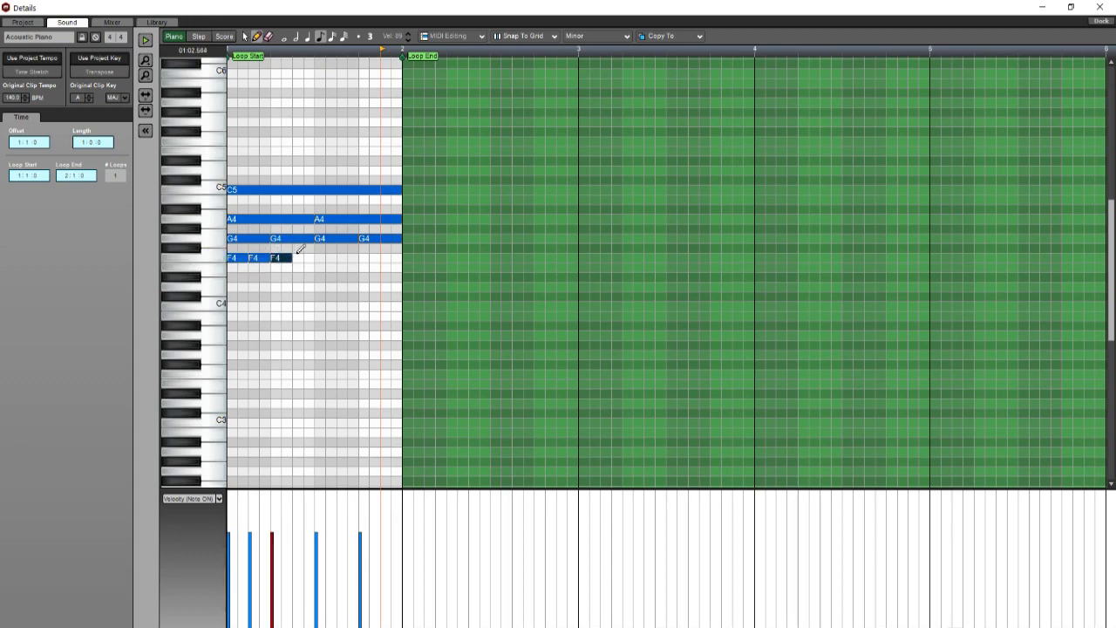
left_click(300, 258)
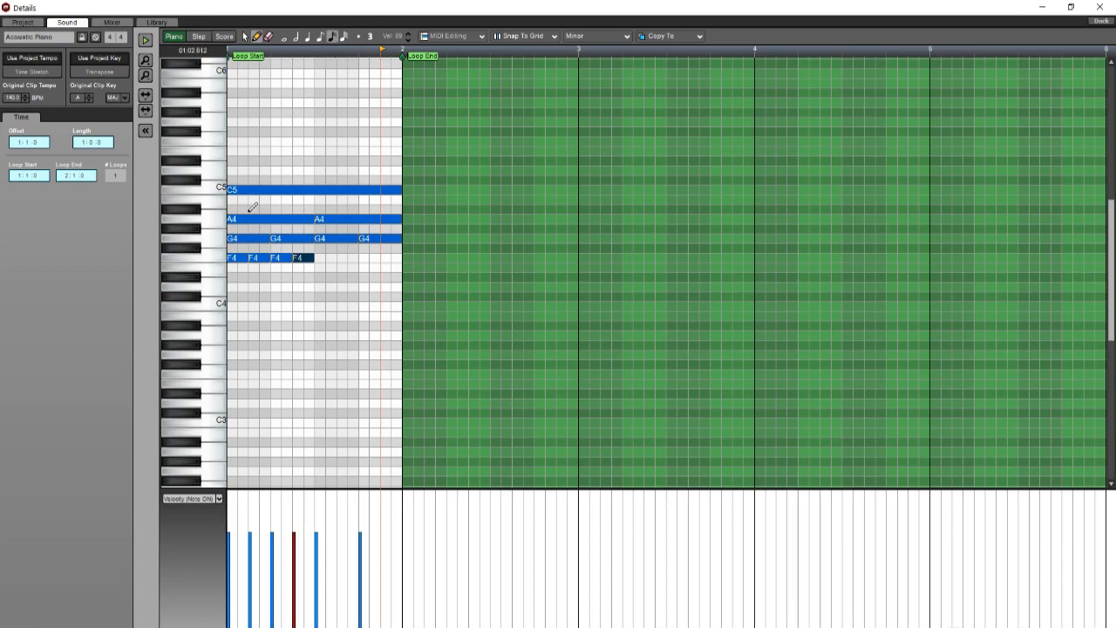
Step: Add two sixteenth notes on D4 and one thirty-second note on C4 at the start of bar 1, and examine their lengths up close
left_click(231, 286)
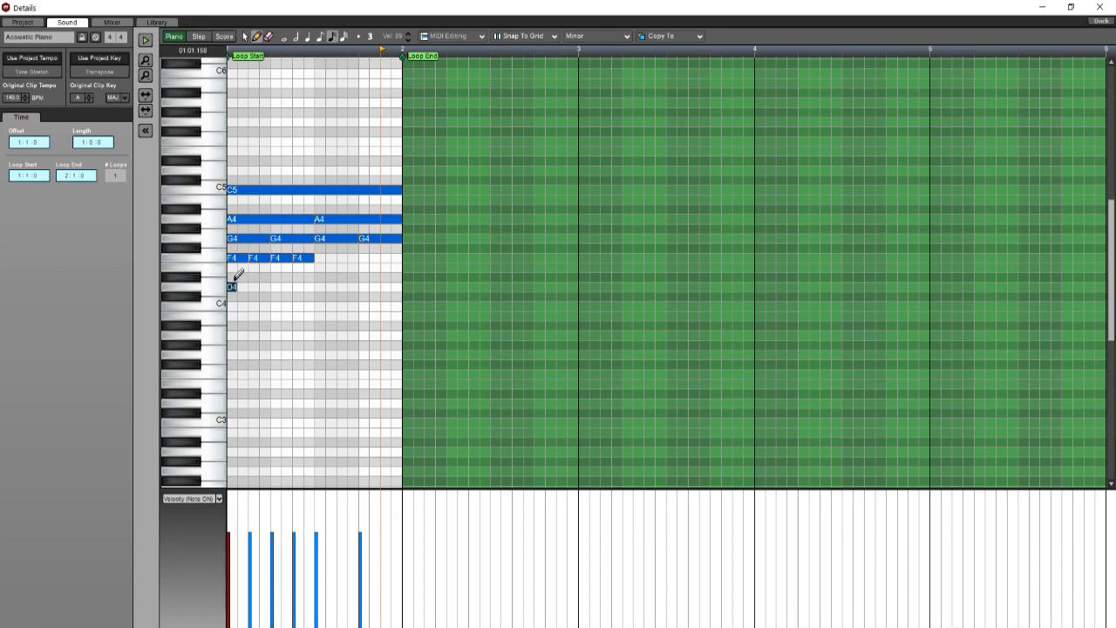
left_click(245, 286)
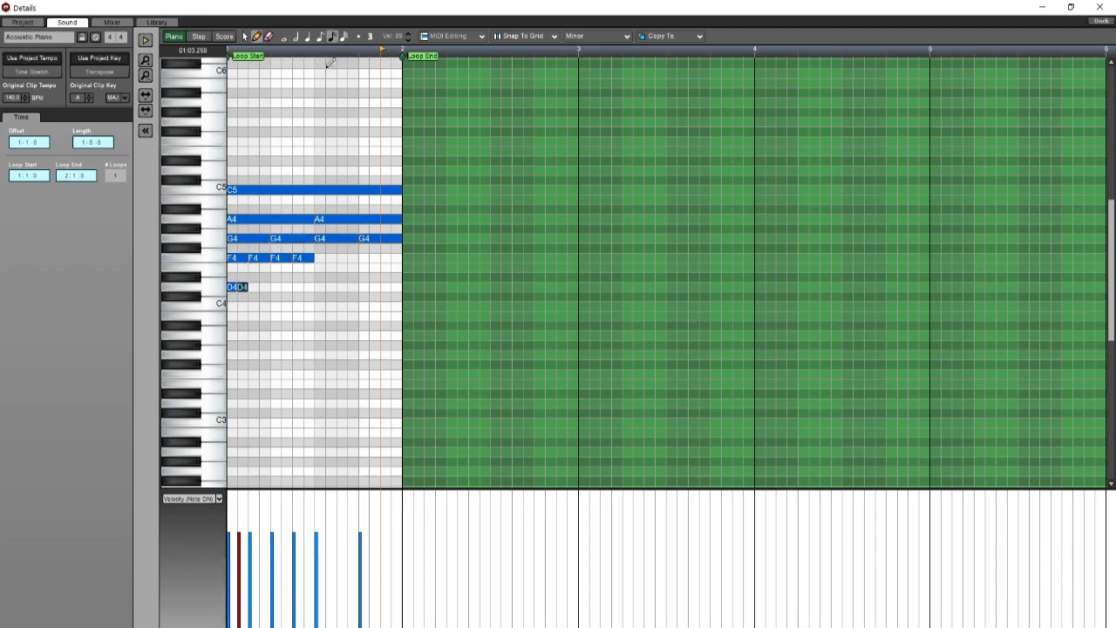
left_click(346, 40)
left_click(229, 305)
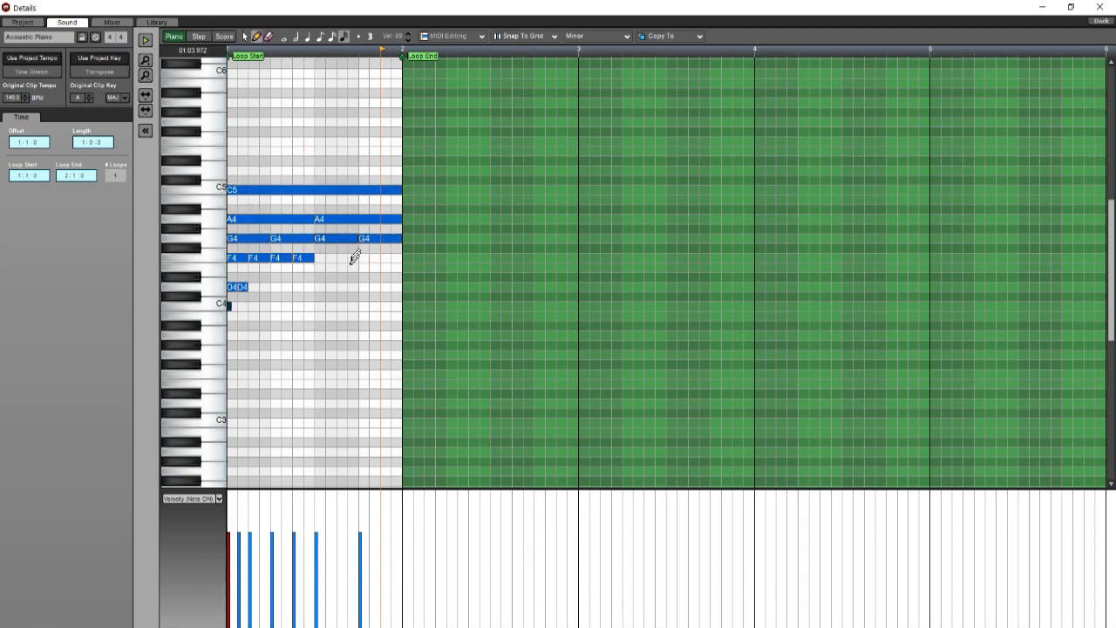
scroll(353, 293, "up", 2)
scroll(294, 192, "up", 1)
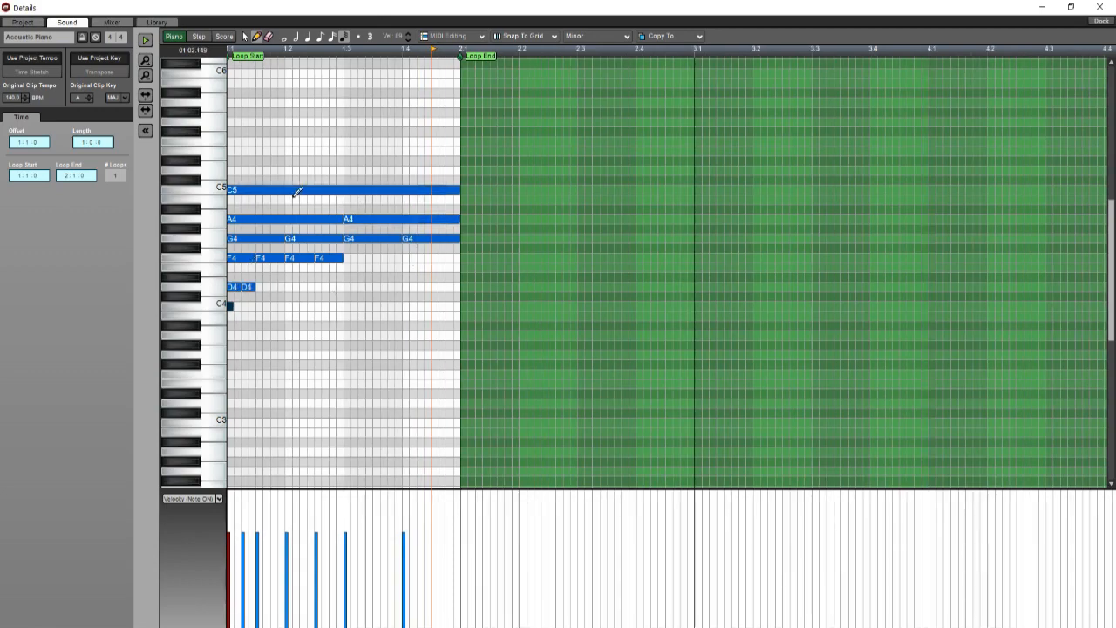
scroll(318, 276, "up", 2)
scroll(324, 275, "up", 3)
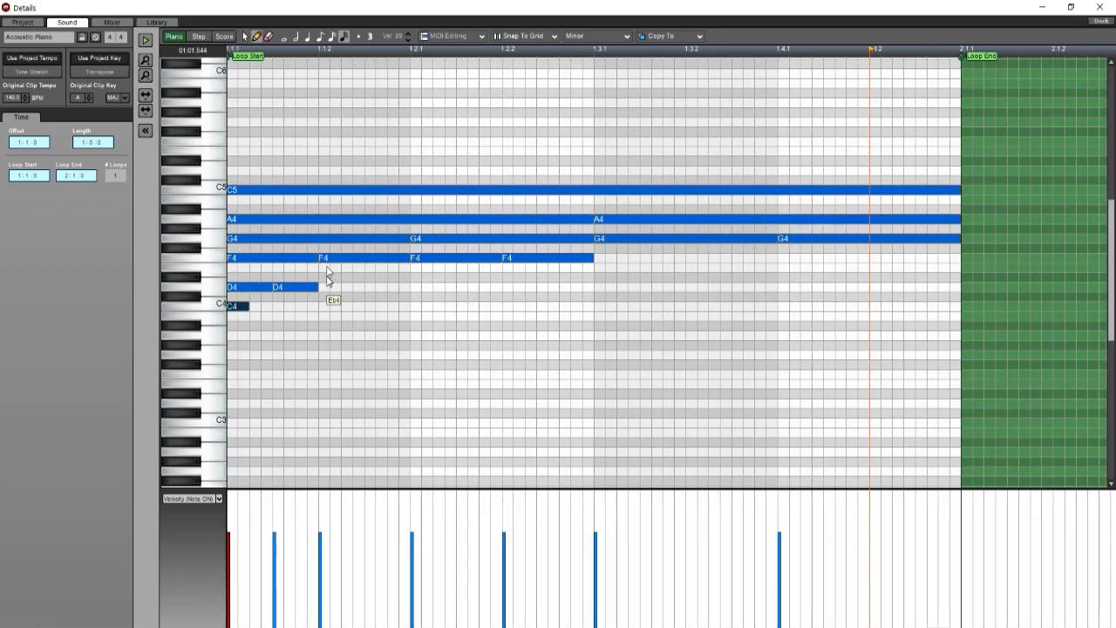
scroll(329, 272, "up", 1)
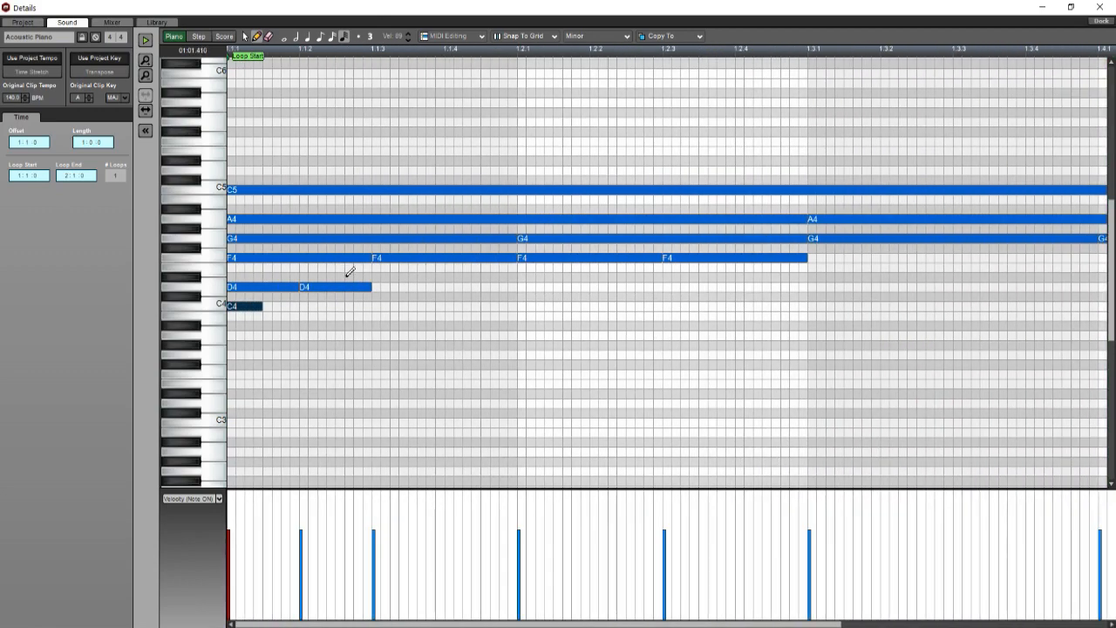
Step: Select and delete all the notes in bar 1, including the leftover pieces at the bar's end
scroll(346, 281, "down", 7)
scroll(345, 285, "down", 5)
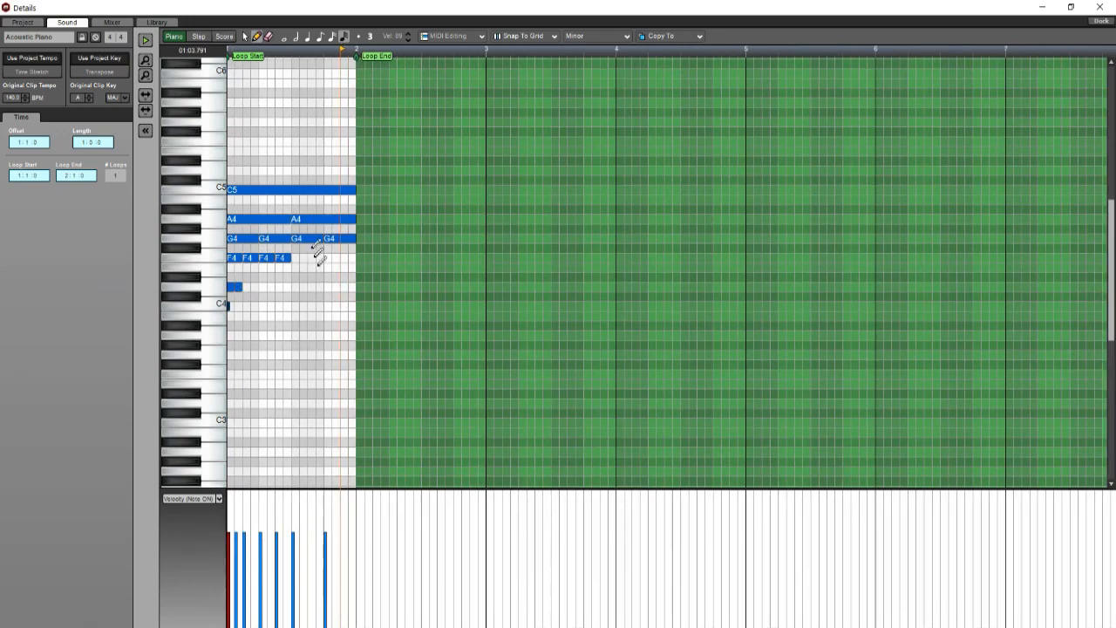
left_click(245, 35)
left_click_drag(350, 301, 223, 138)
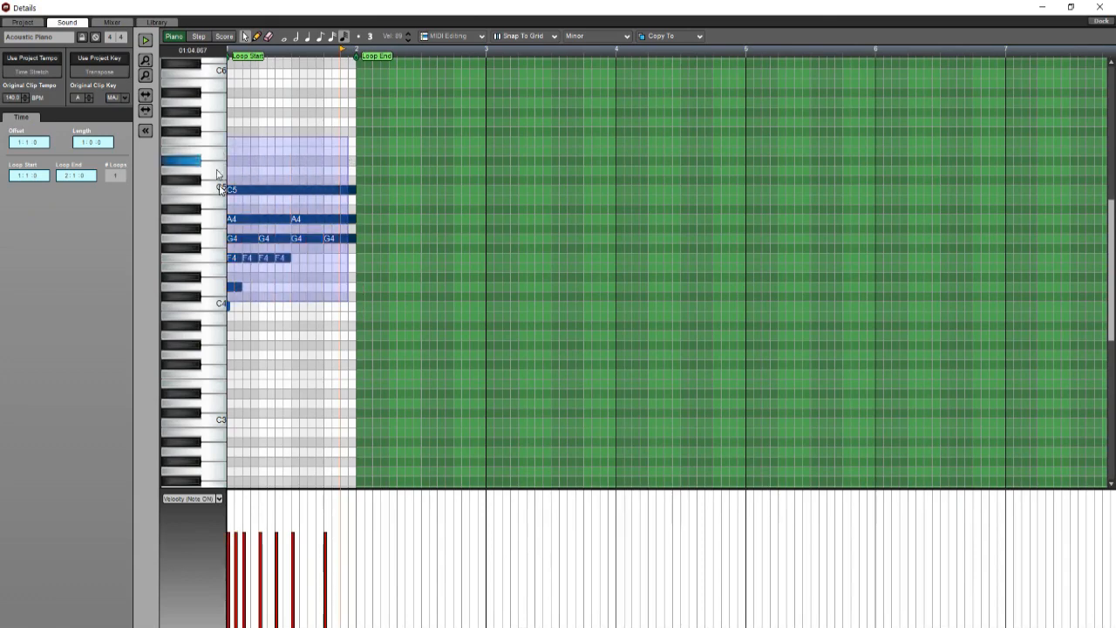
key("Delete")
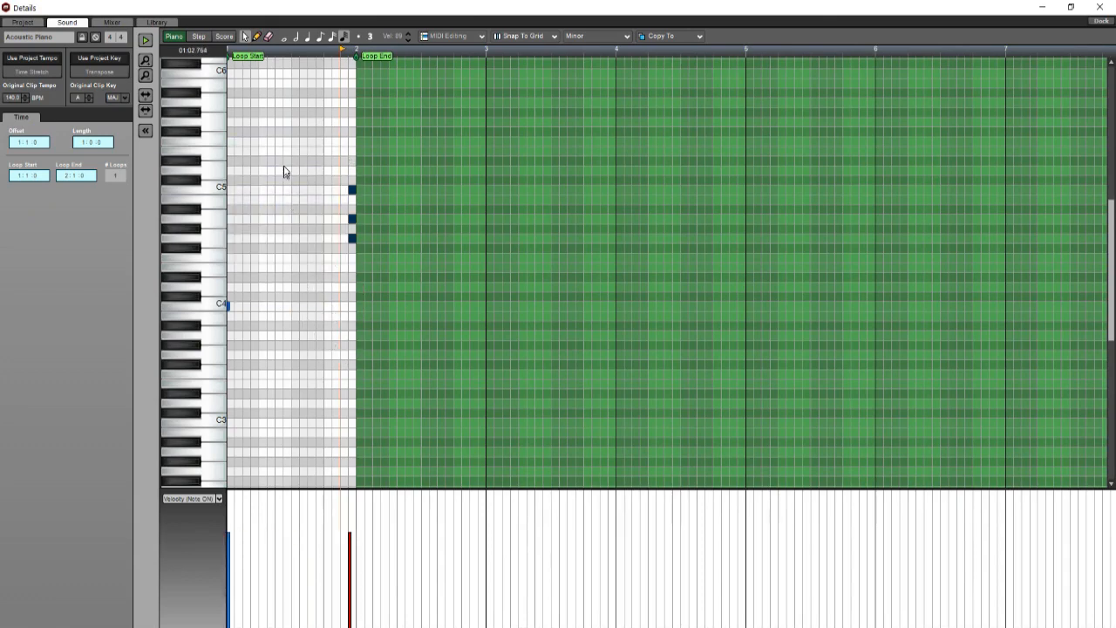
left_click_drag(283, 172, 357, 354)
key("Delete")
Step: Extend the clip's loop end to 4:4:500 in the piano roll
scroll(288, 312, "up", 2)
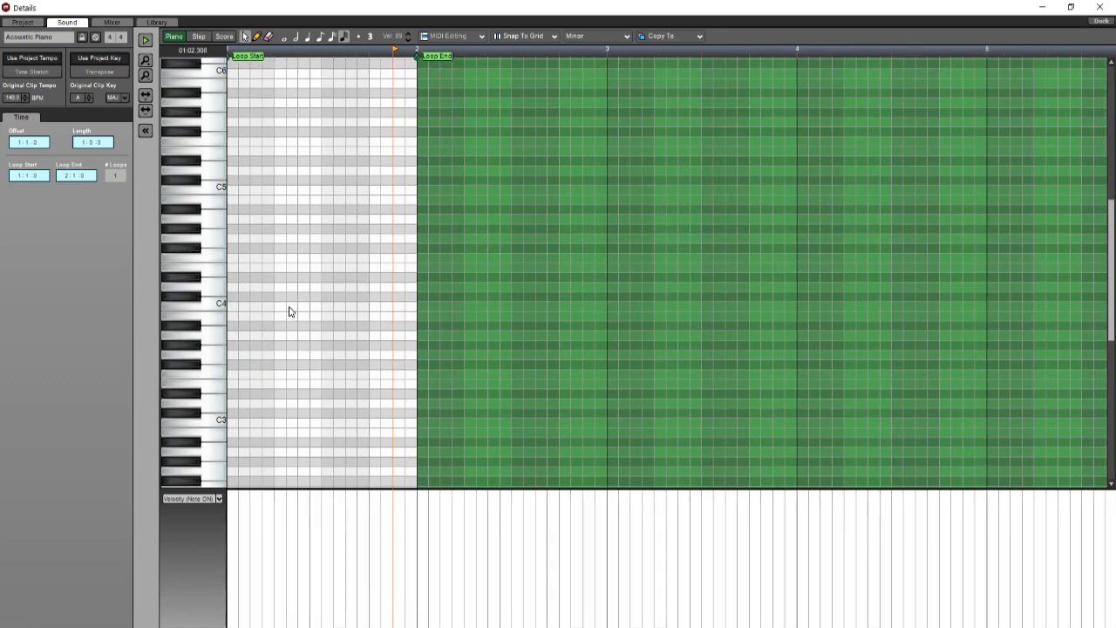
scroll(367, 129, "up", 1)
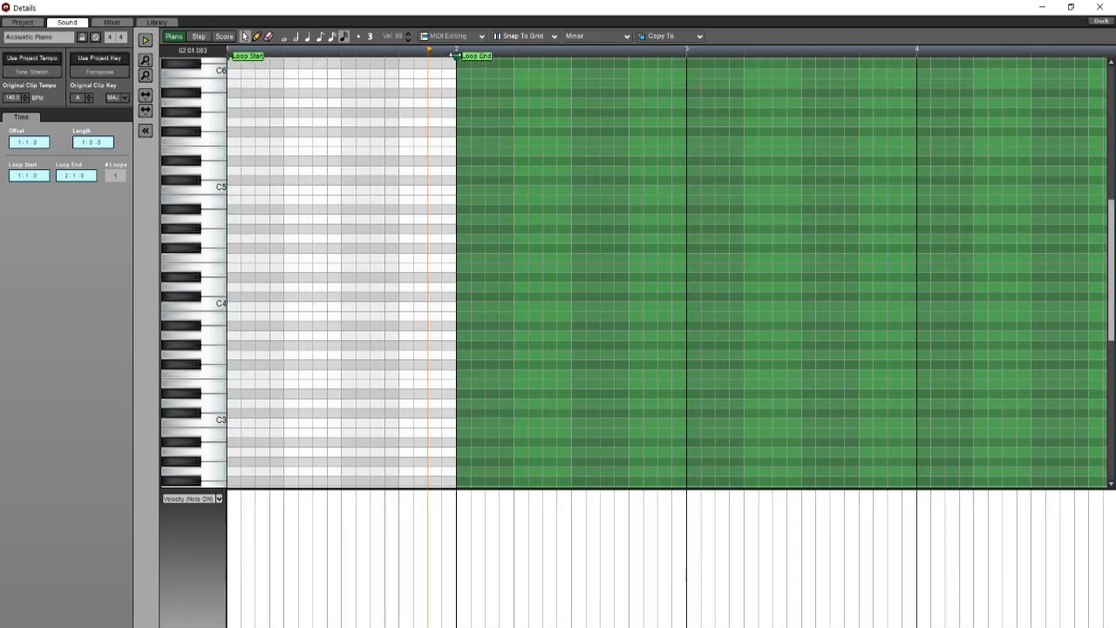
left_click_drag(453, 56, 963, 56)
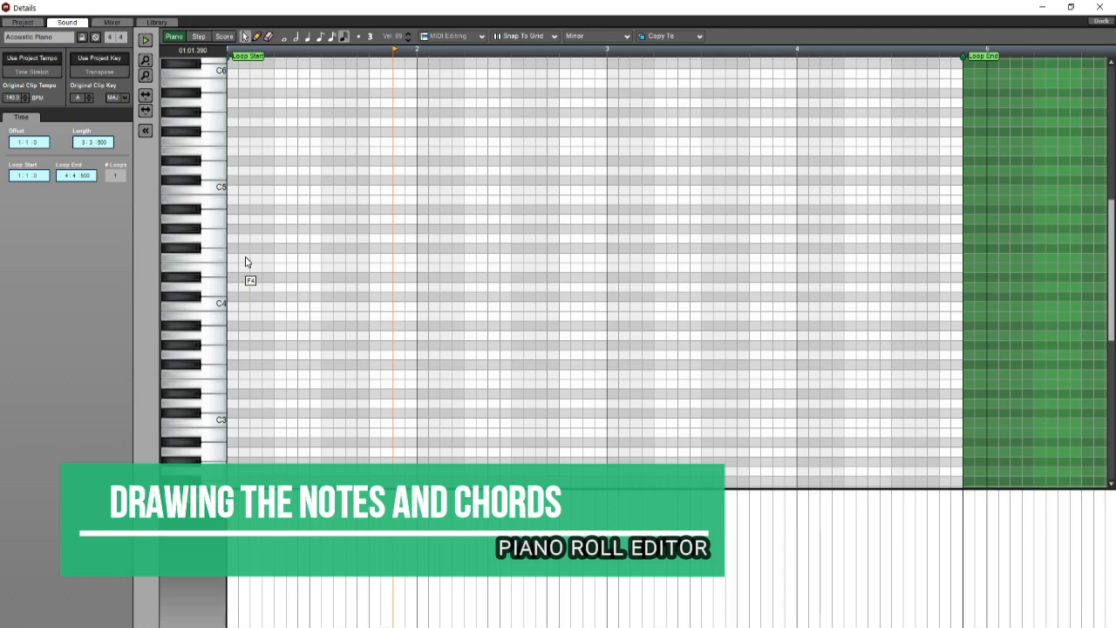
Step: Build a three-note chord in bar 1 from whole notes on A3, E4 and C5
left_click(258, 37)
left_click(230, 335)
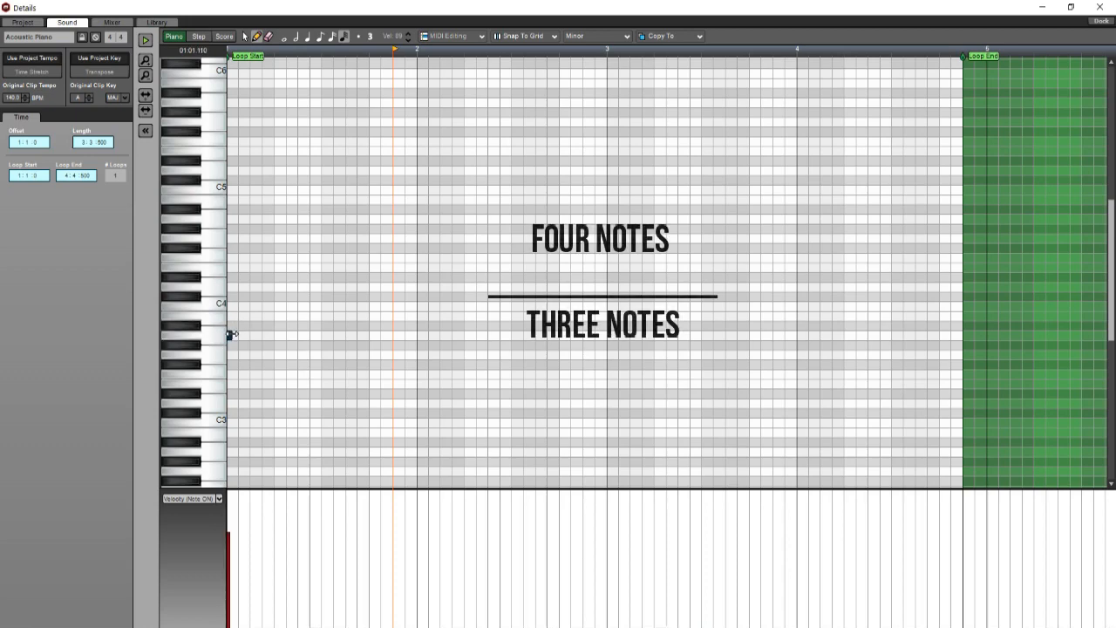
key("ctrl+z")
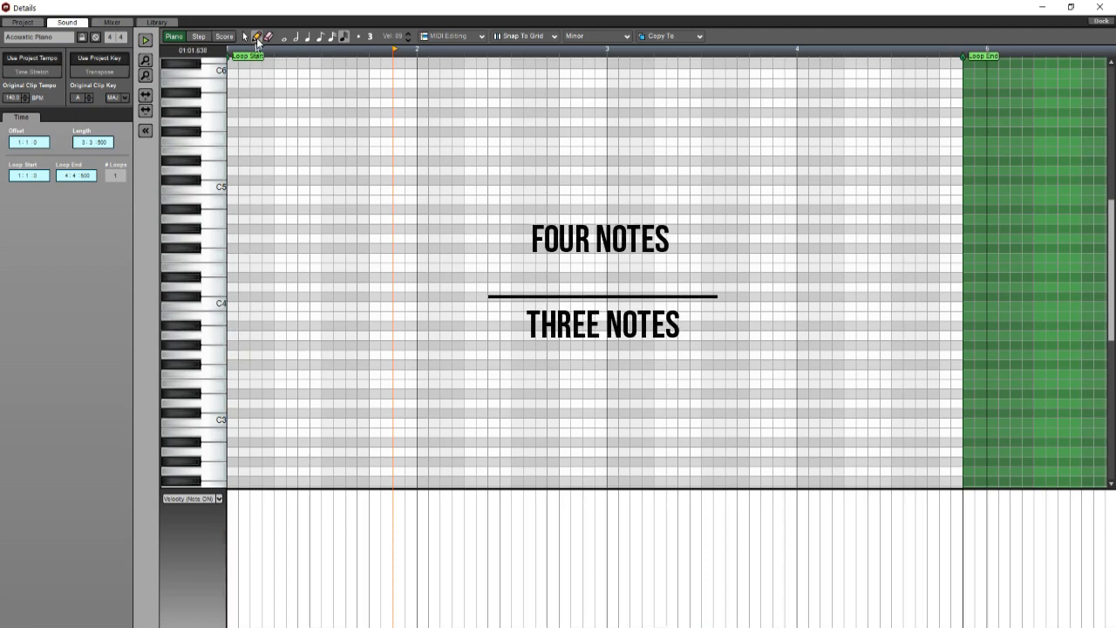
left_click(285, 37)
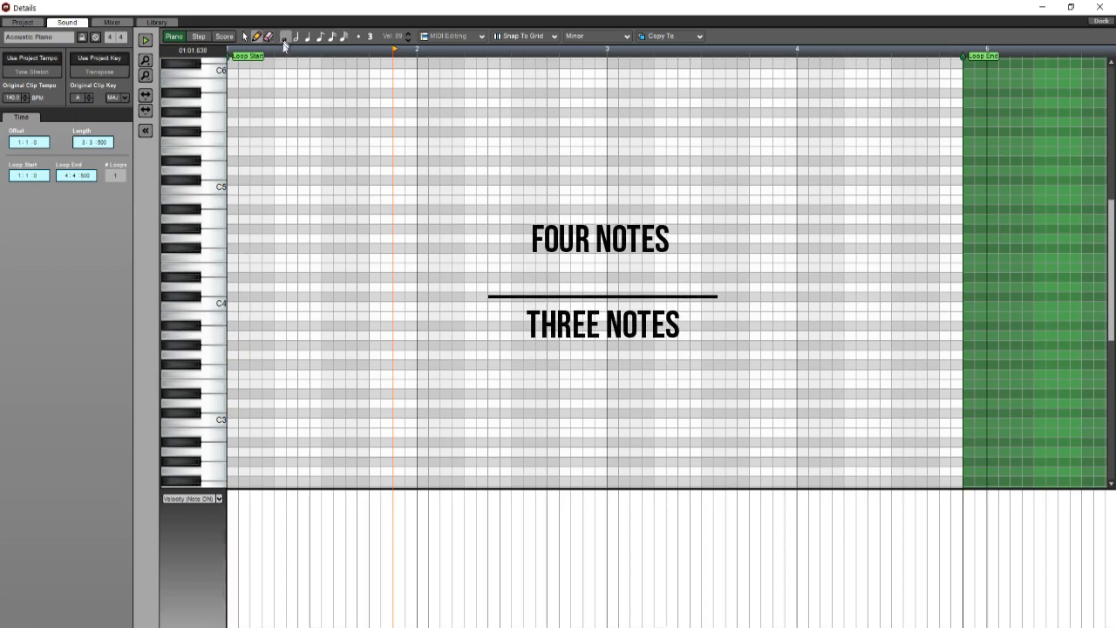
left_click(233, 336)
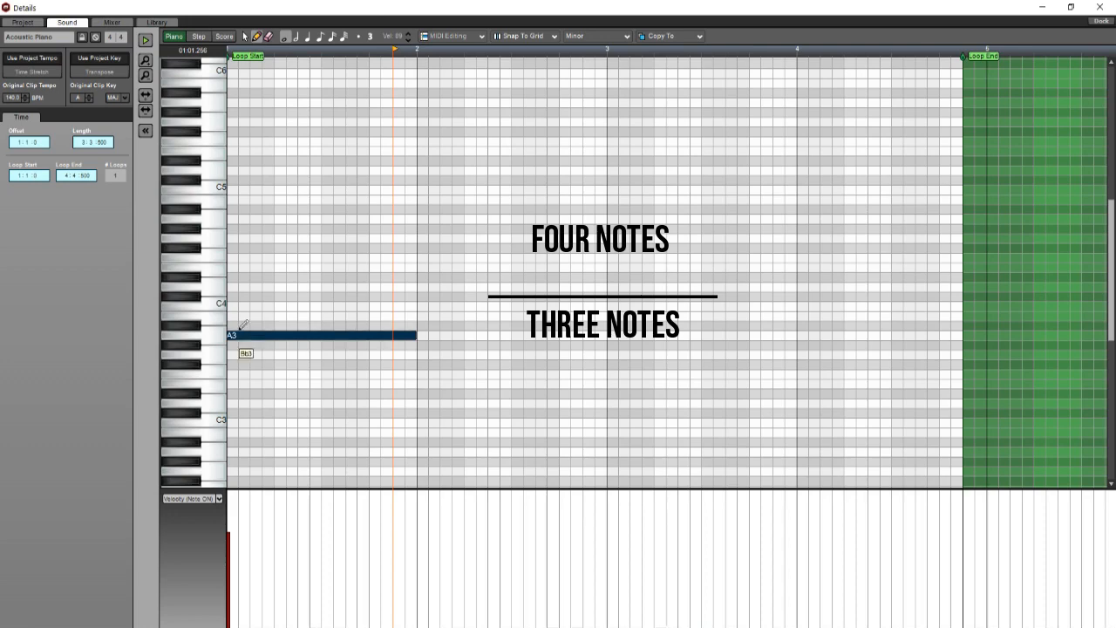
left_click(235, 267)
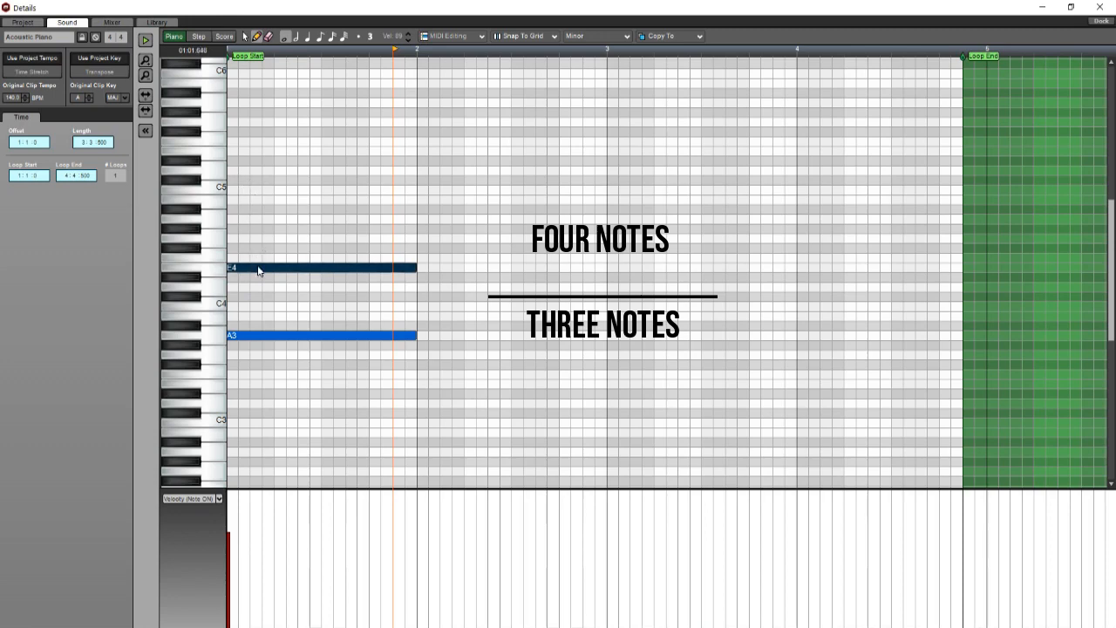
left_click(236, 189)
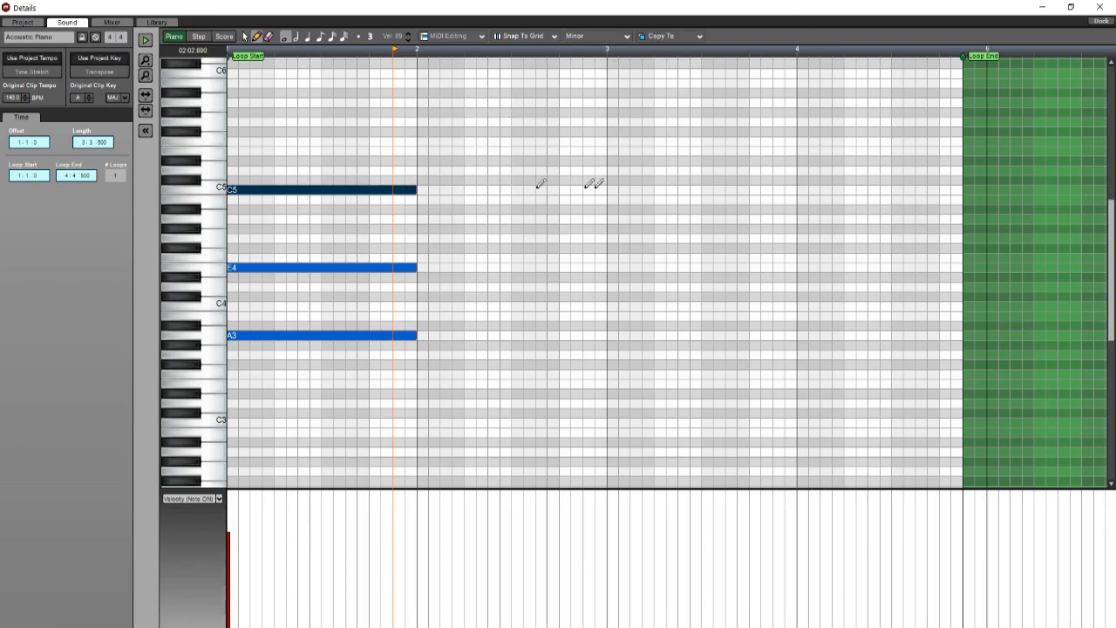
Step: Visit the project timeline, reopen the Acoustic Piano clip and play the bar 1 chord from the start
left_click(1043, 7)
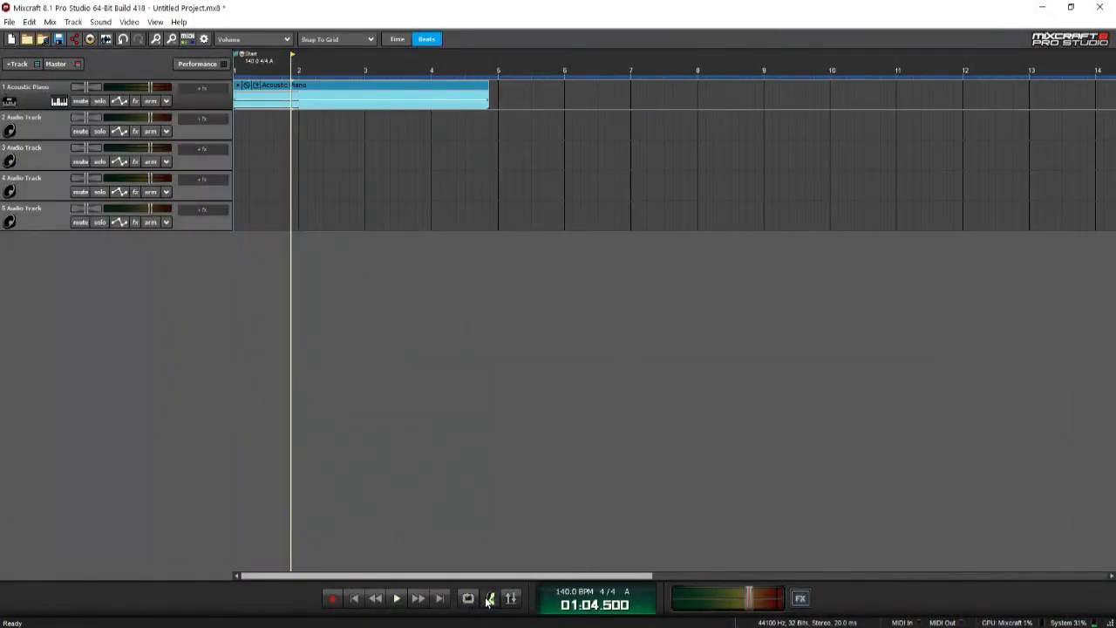
double_click(364, 93)
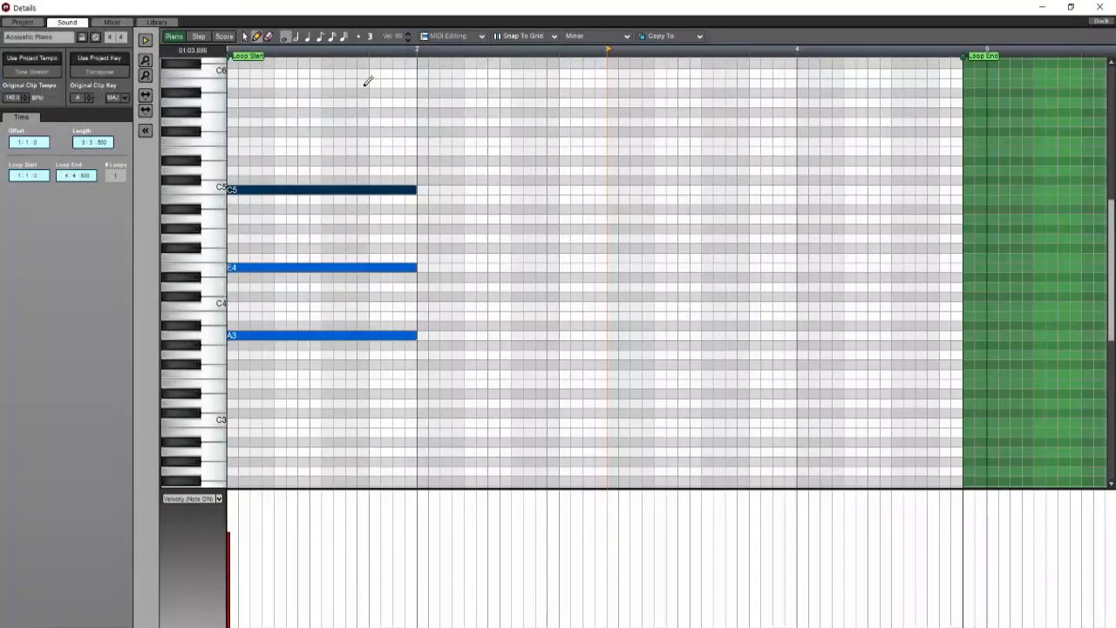
left_click(233, 49)
key("space")
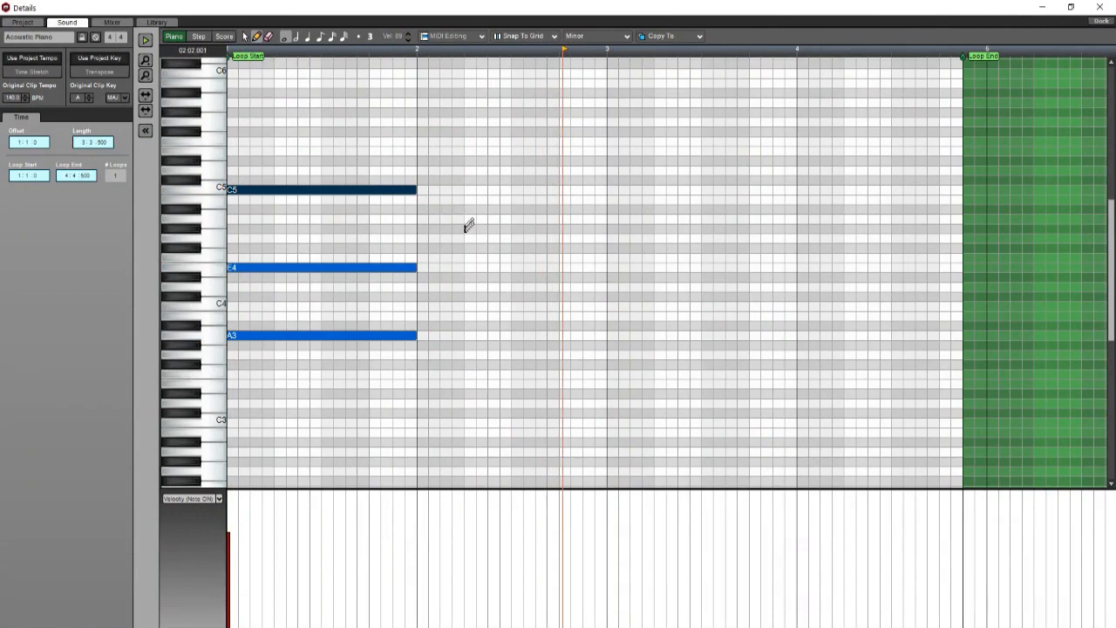
left_click(234, 52)
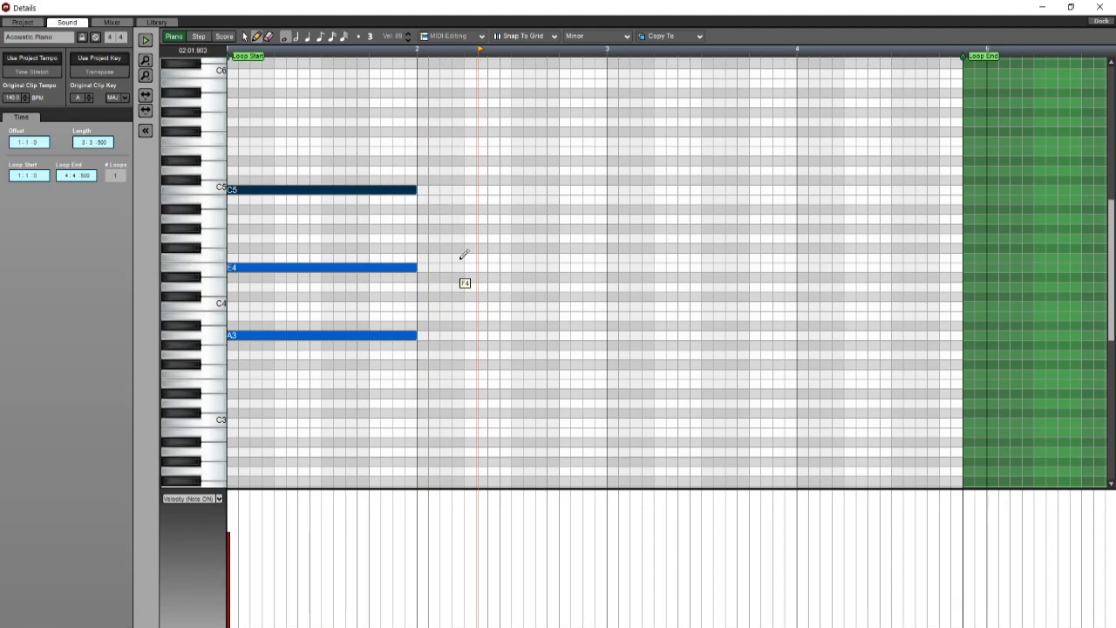
Step: Build a whole-note chord in bar 2 from B3, F4 and D5 and play the clip from the start
left_click(423, 170)
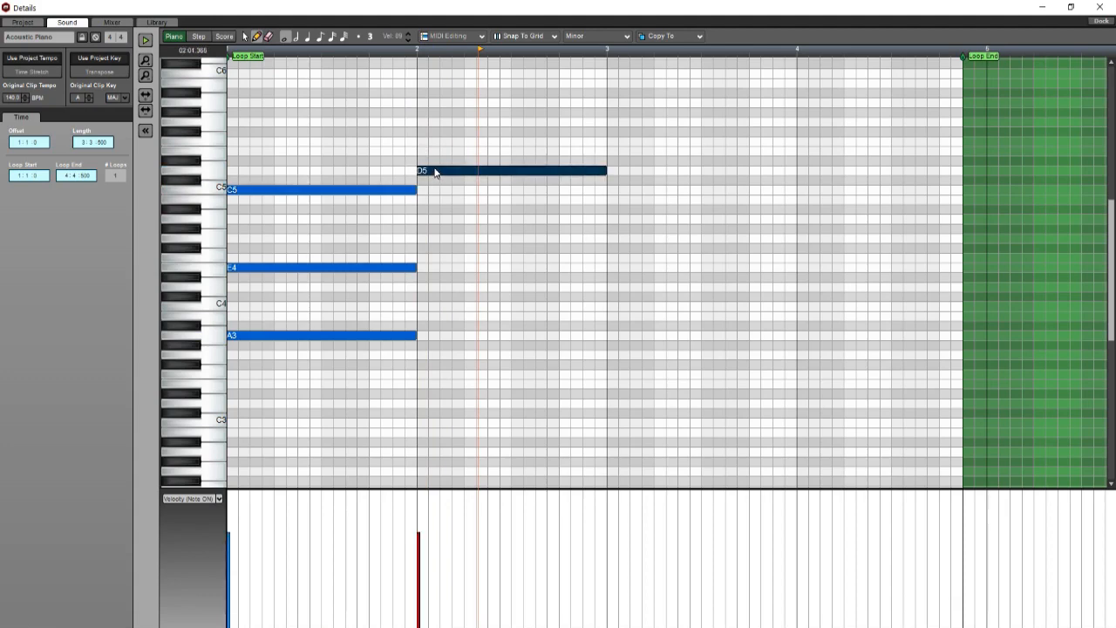
left_click(387, 193)
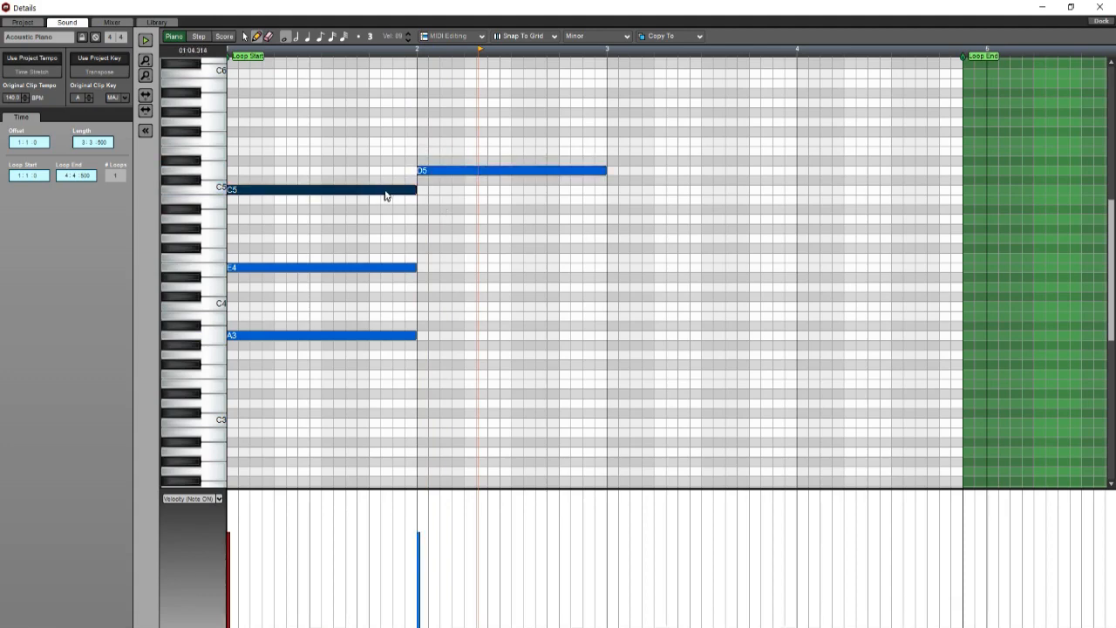
left_click(442, 173)
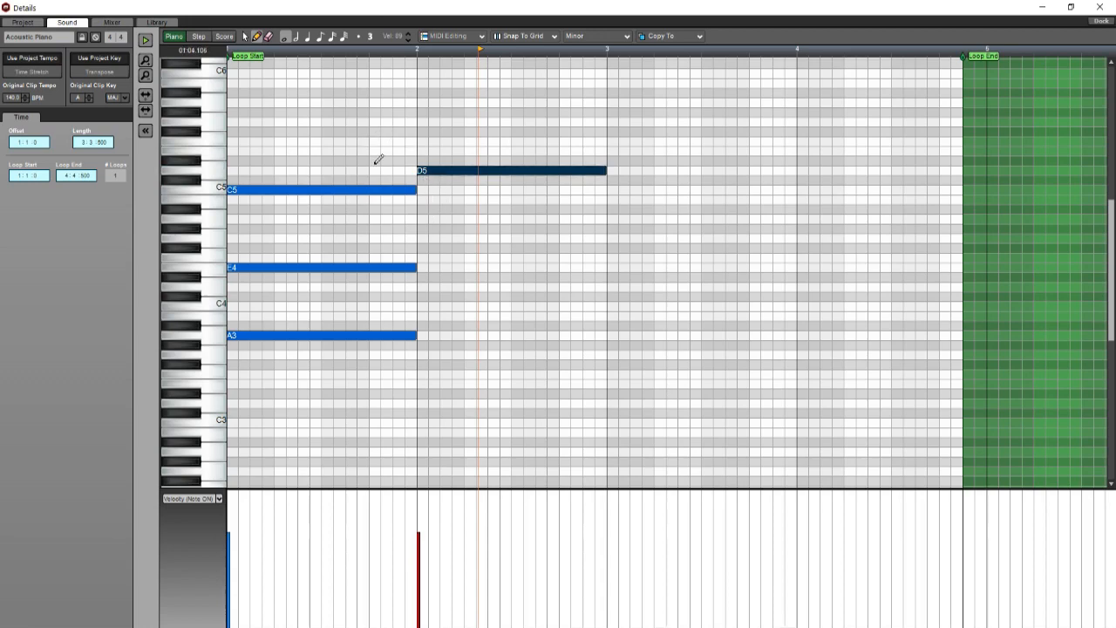
left_click(441, 177)
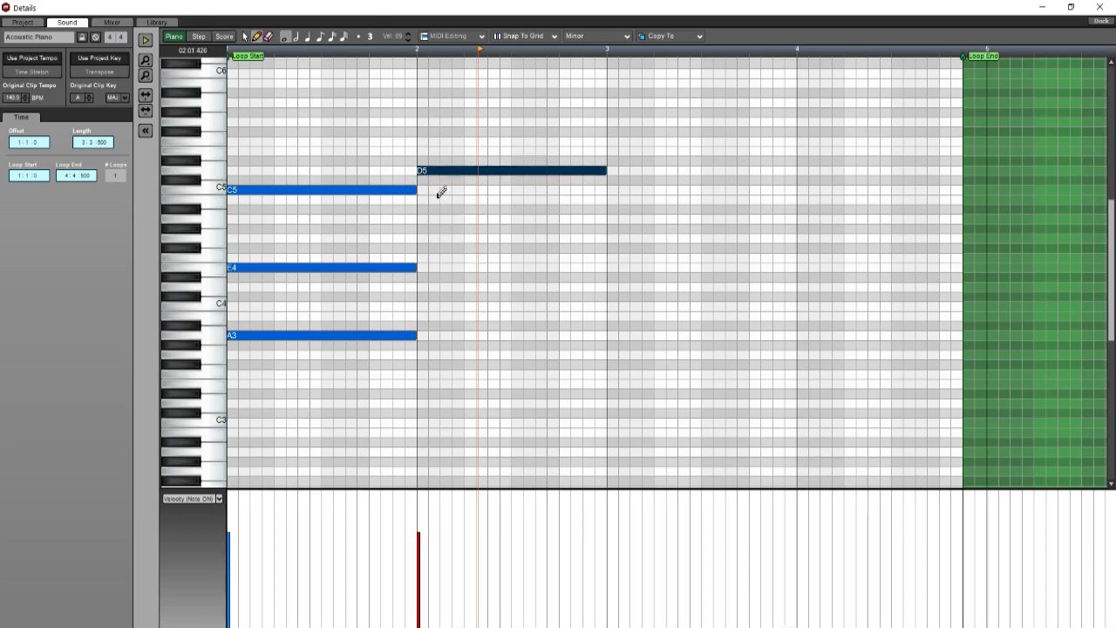
left_click(426, 254)
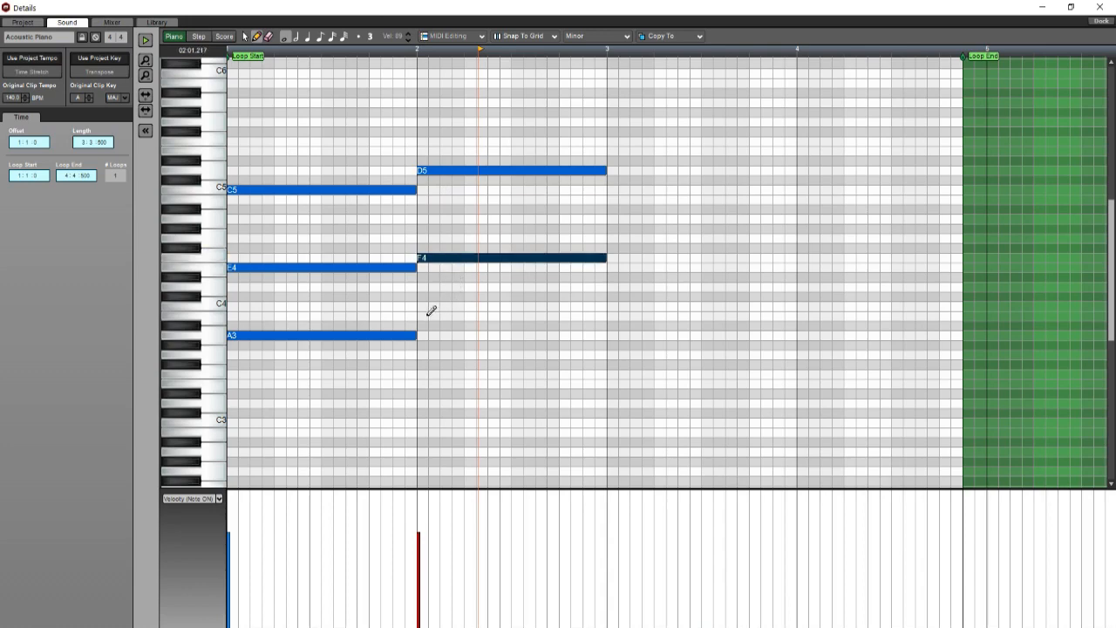
left_click(427, 315)
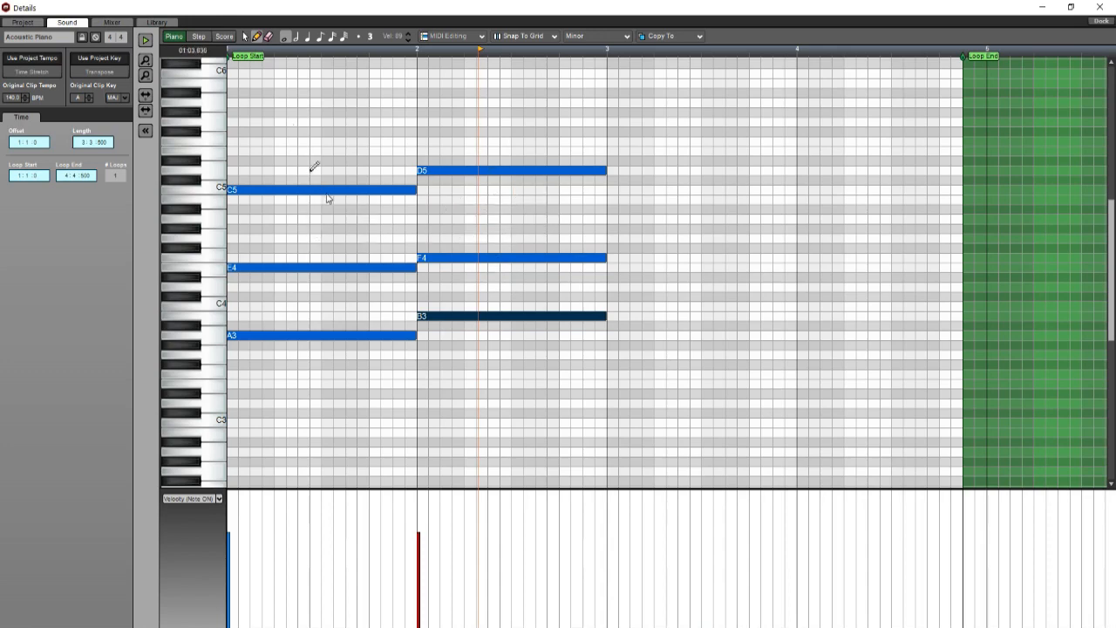
left_click(234, 52)
key("space")
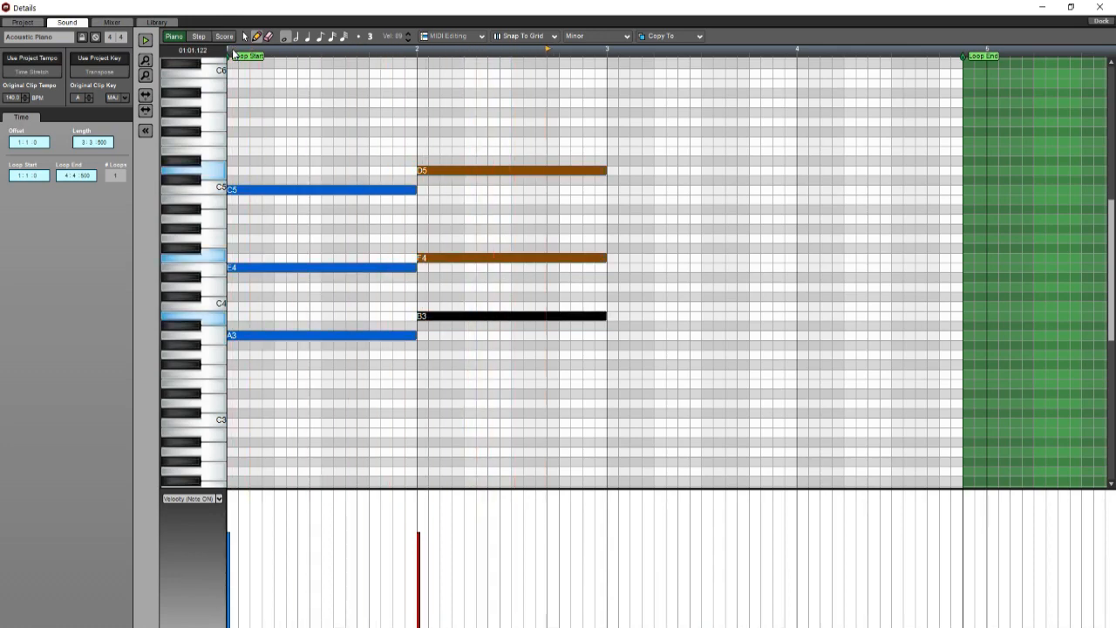
Step: Build a whole-note chord in bar 3 from C4, G4 and E5 and play it back
left_click(608, 139)
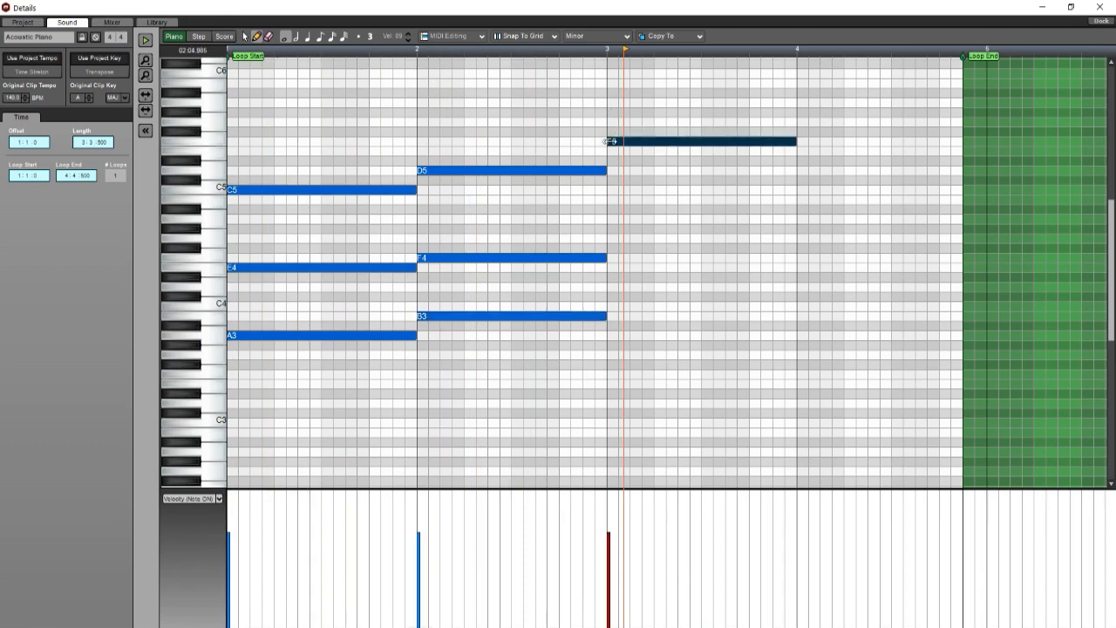
left_click_drag(623, 155, 621, 183)
left_click(621, 238)
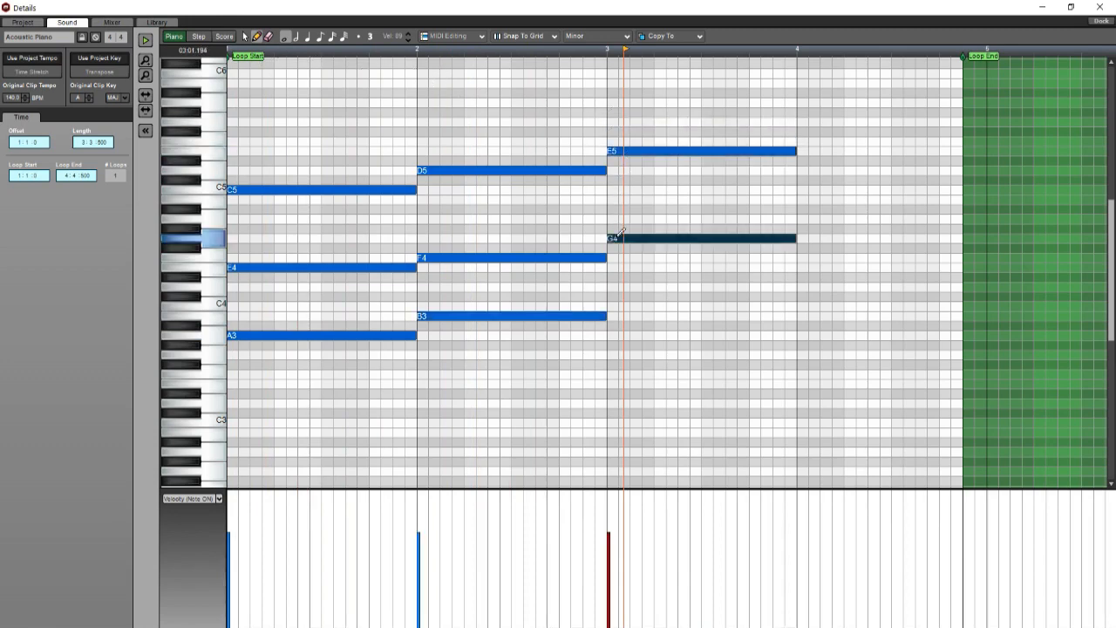
left_click(617, 305)
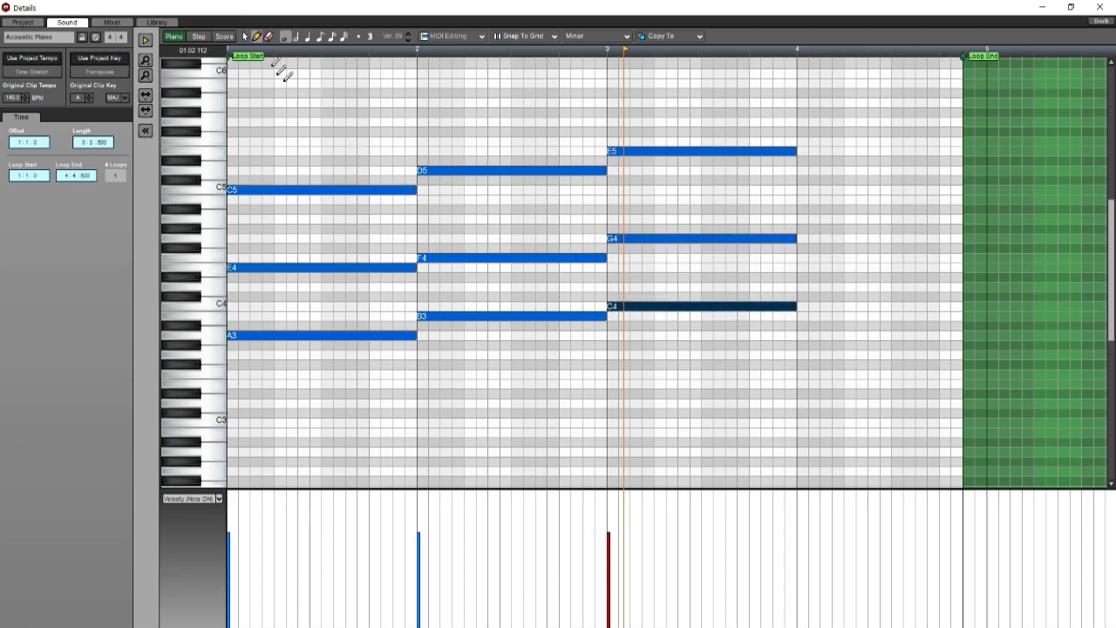
key("space")
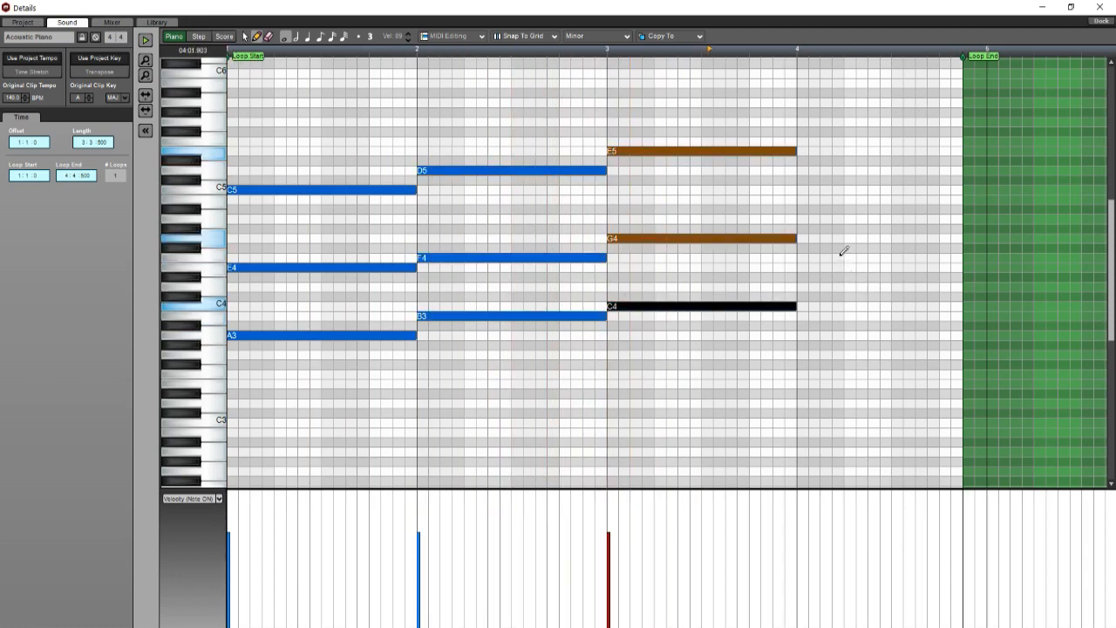
Step: Build a whole-note chord in bar 4 from A3, E4 and C5 and play the clip from the start
left_click_drag(810, 171, 809, 206)
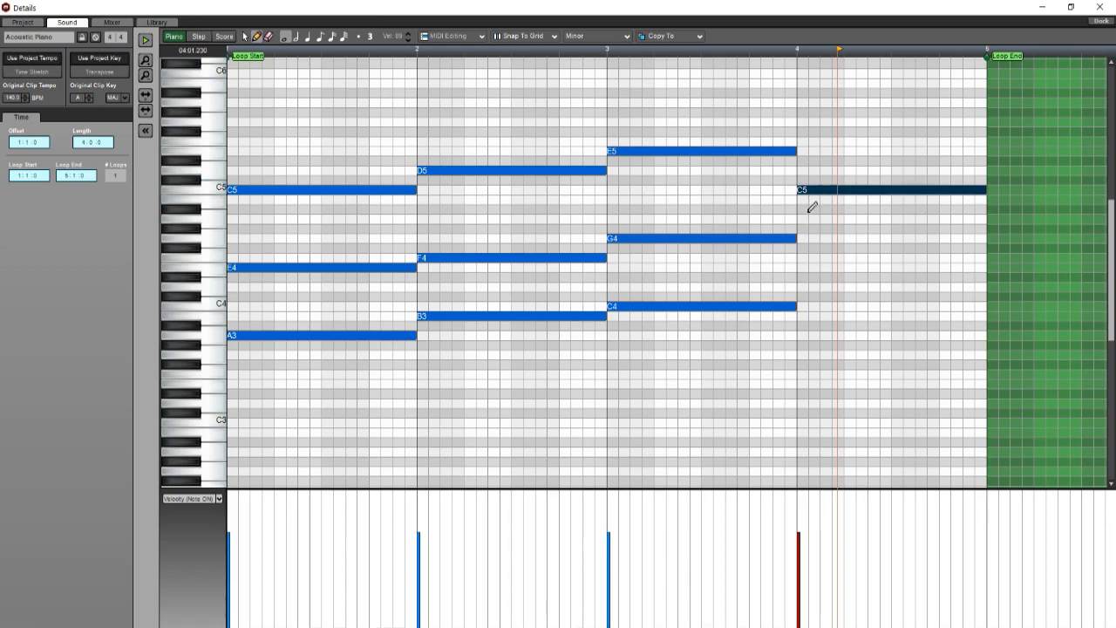
left_click(805, 265)
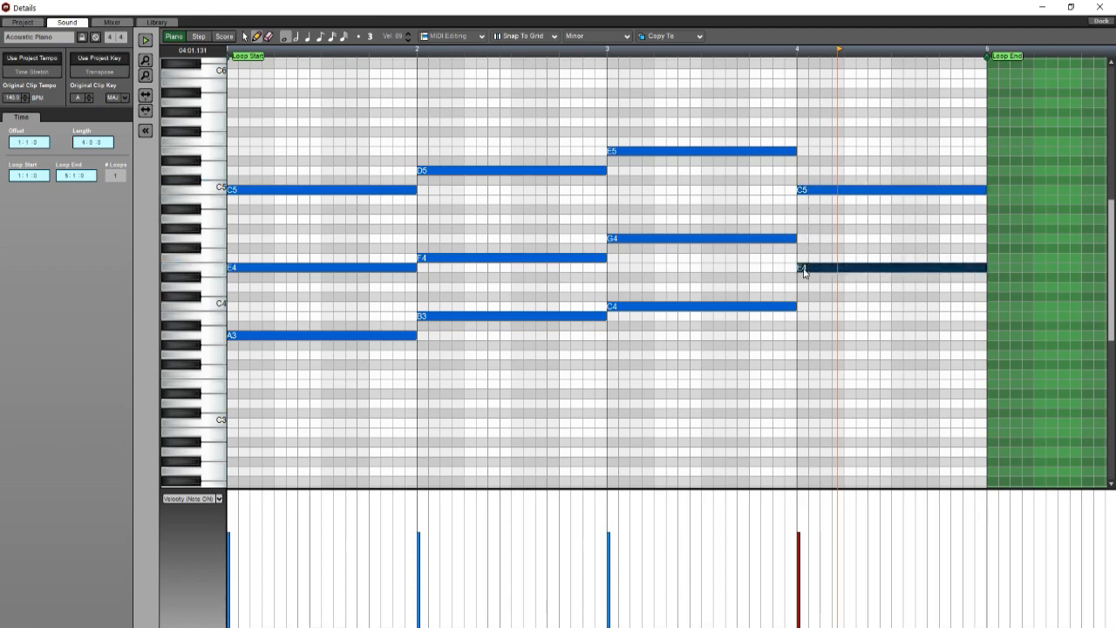
left_click(806, 334)
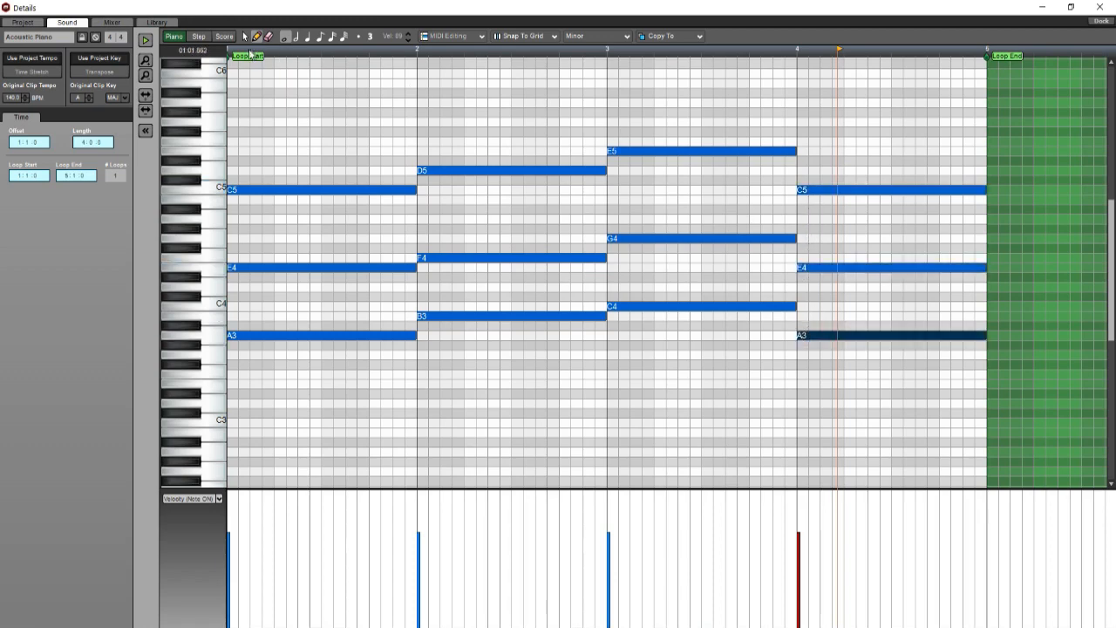
key("space")
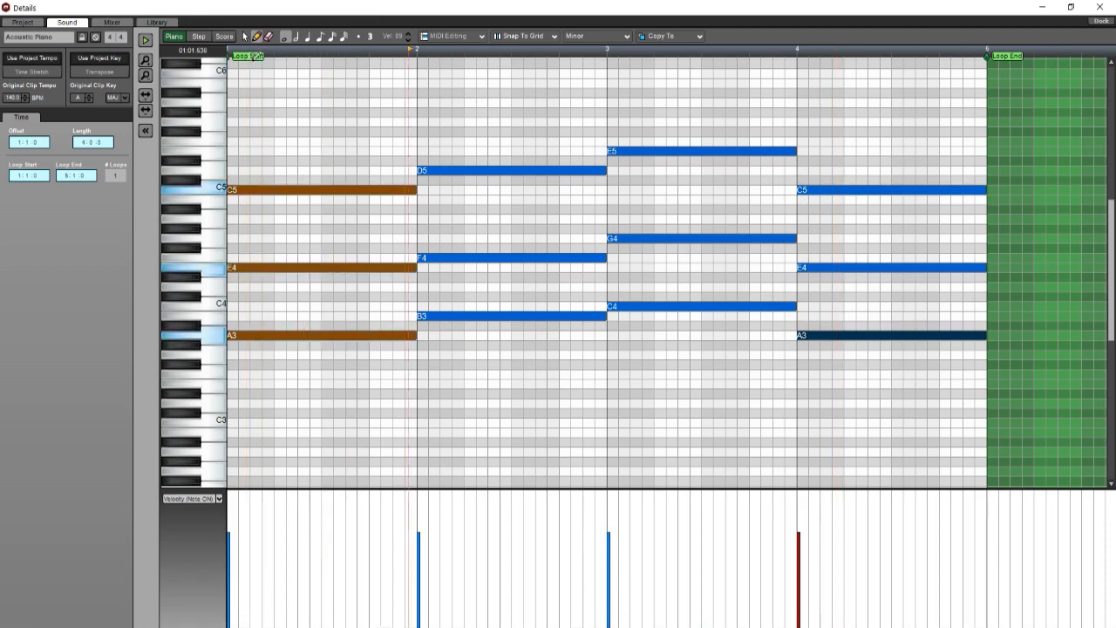
Step: Change the bar 4 chord to E3, C4 and A4 and play it back
scroll(729, 169, "down", 1)
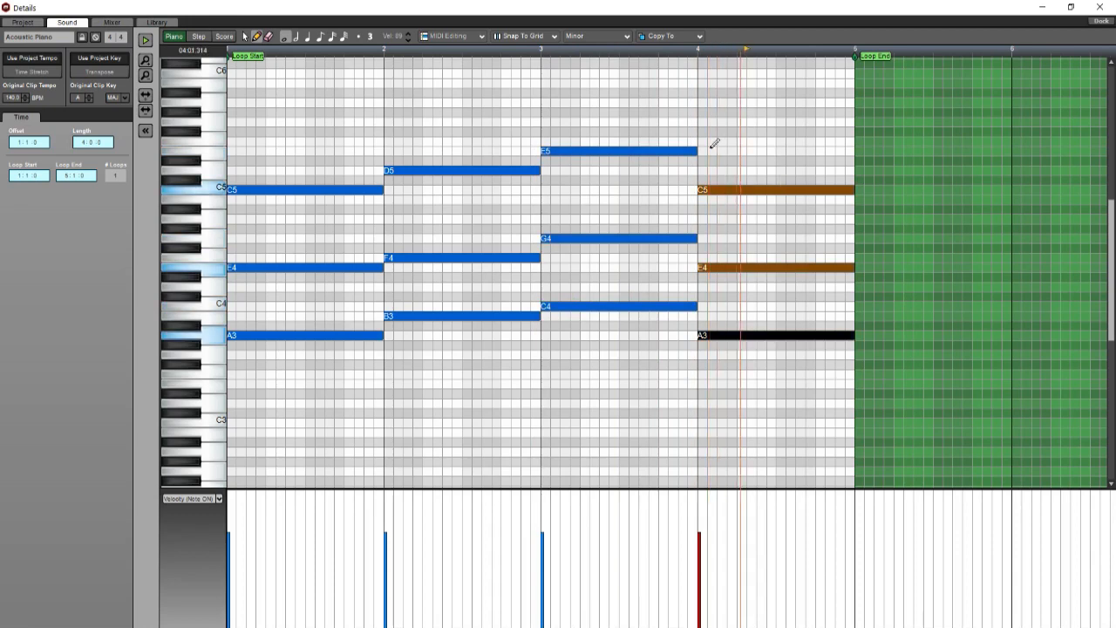
left_click_drag(761, 191, 740, 388)
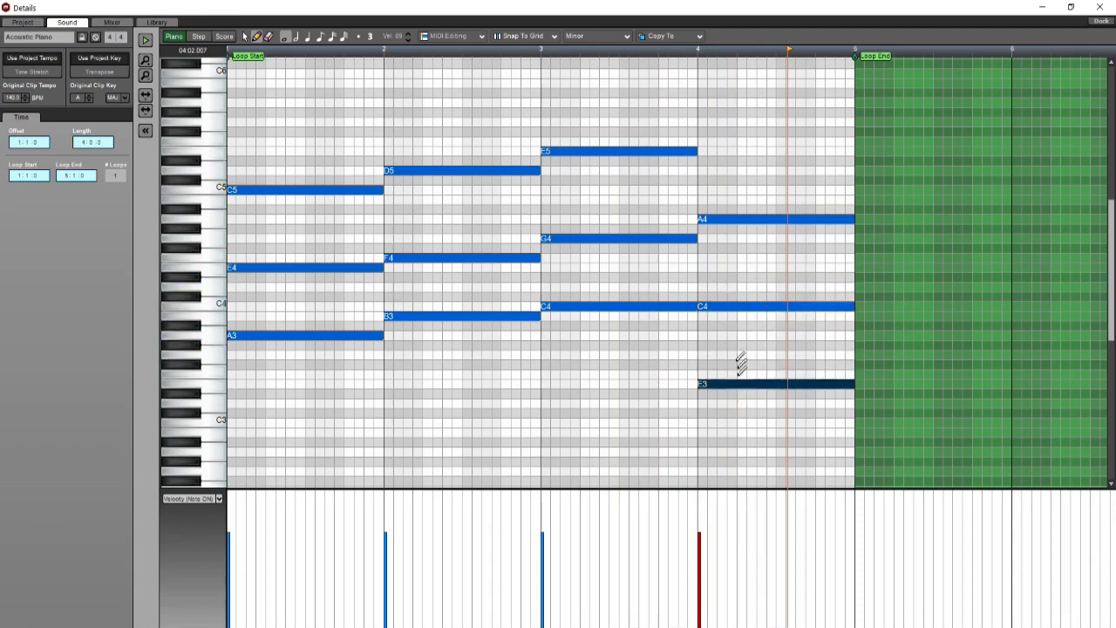
key("space")
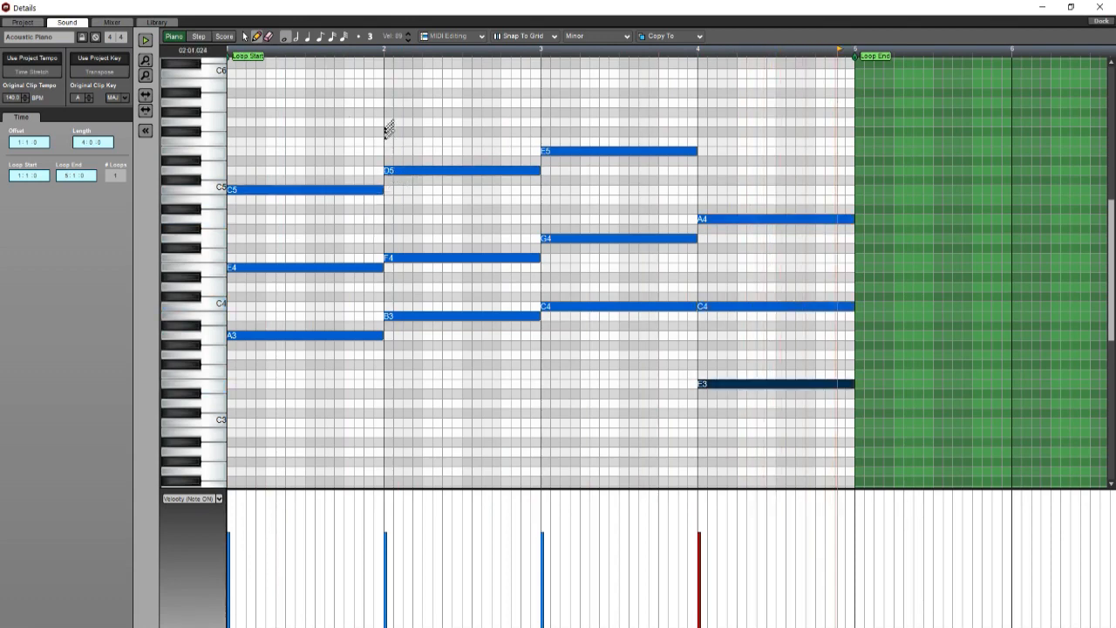
Step: Move the E3, C4 and A4 chord to bar 5 and stretch the bar 3 chord to one and a half bars
left_click(245, 37)
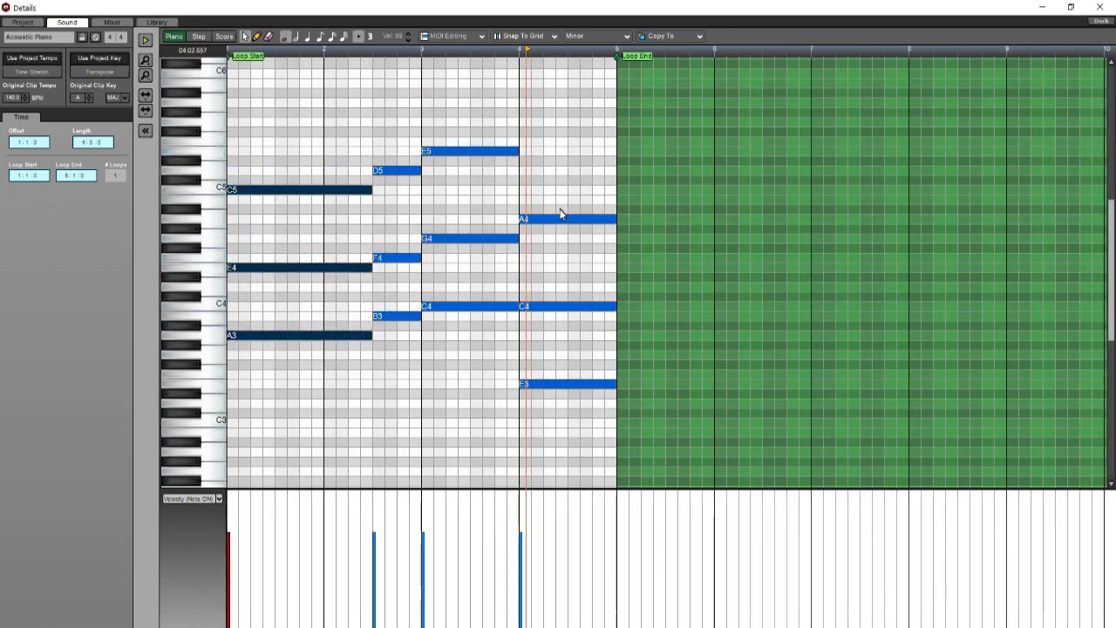
left_click_drag(560, 216, 656, 224)
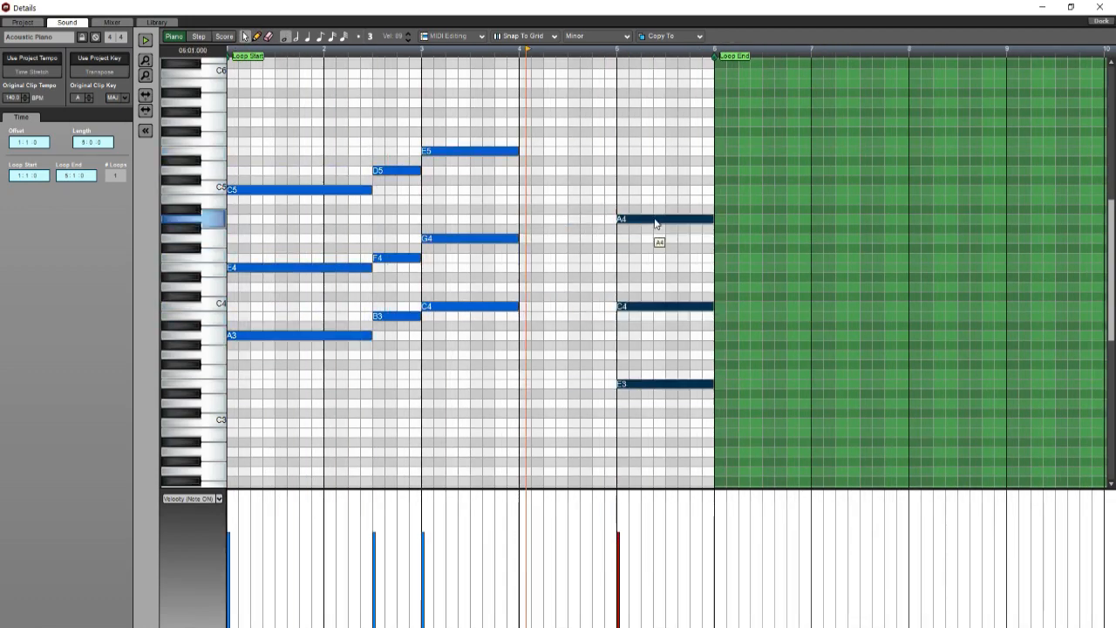
left_click_drag(423, 138, 542, 319)
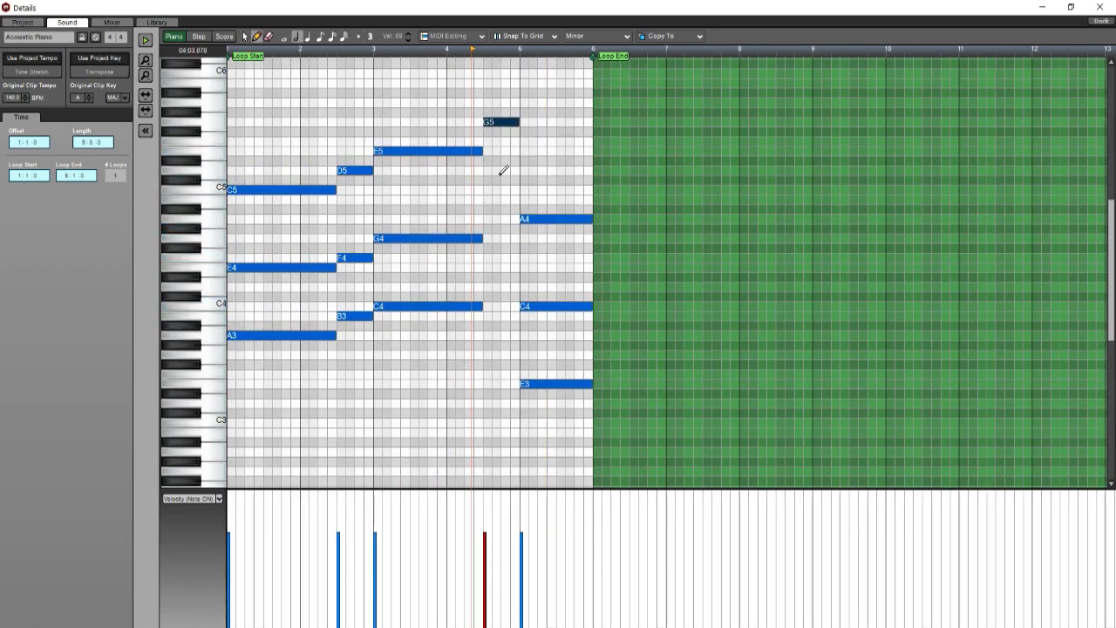
Step: Add B4 and E4 half notes under the G5 in the second half of bar 4
left_click(487, 199)
left_click(488, 268)
Step: Change the bar 5 chord to G3, D4 and B4 and play the progression from the start
left_click(245, 36)
left_click_drag(522, 199, 565, 389)
left_click_drag(563, 309, 563, 233)
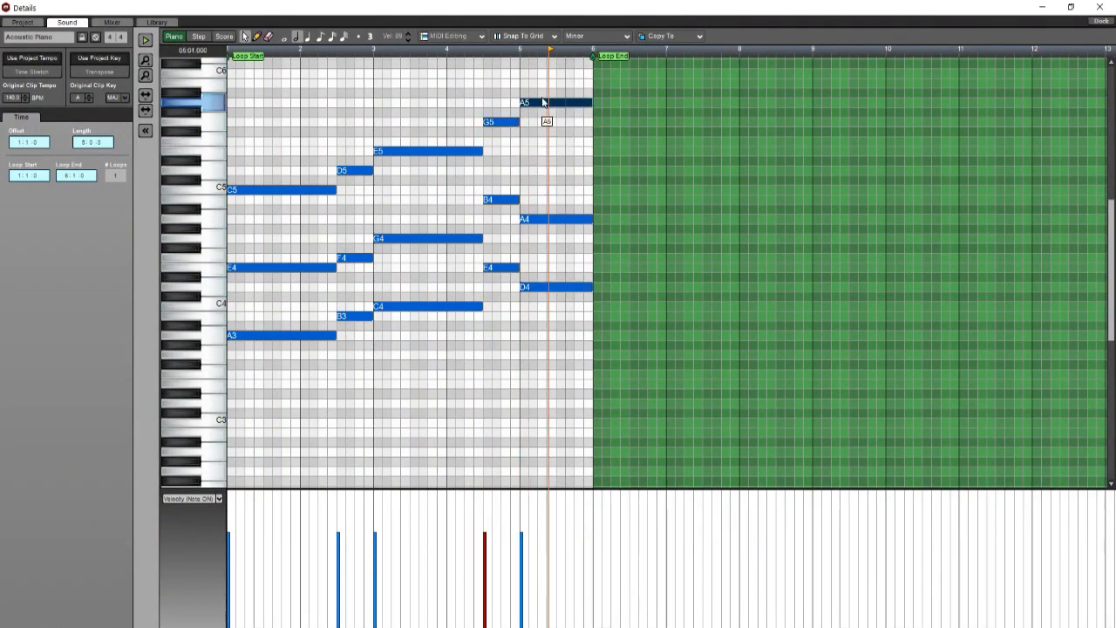
left_click_drag(542, 102, 535, 355)
left_click(533, 288)
left_click(259, 53)
key("space")
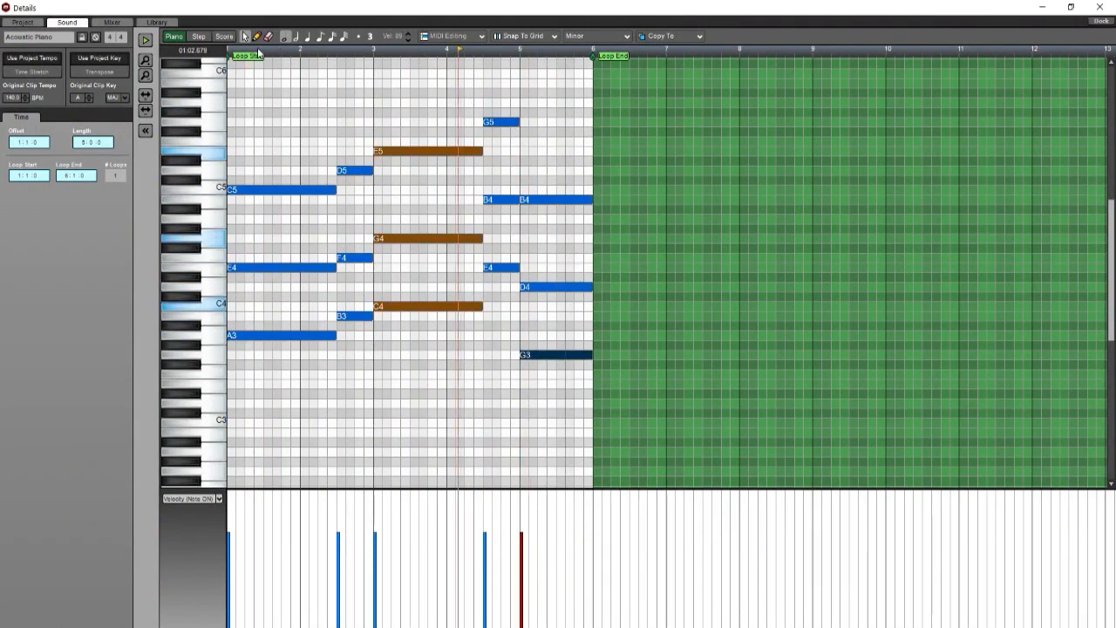
Step: Add a half-note chord of D4, A4 and F5 after the bar 5 chord, which is stretched to one and a half bars
left_click(601, 142)
left_click(602, 219)
left_click(602, 287)
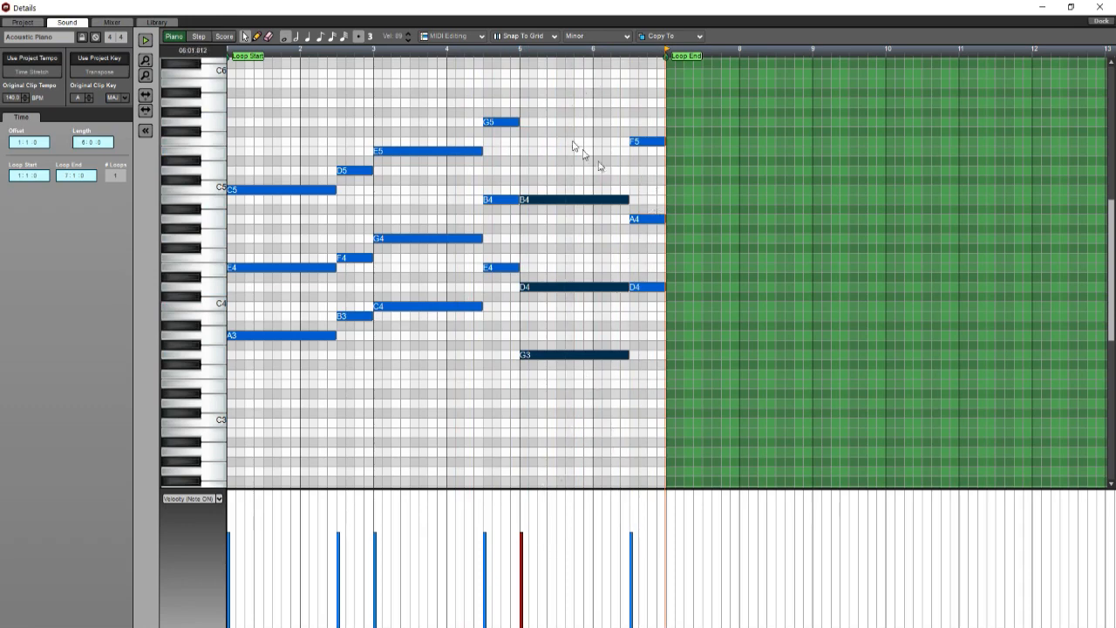
Step: Build a dotted-whole-note chord at the start of bar 7 from F3, C4 and A4
left_click(257, 39)
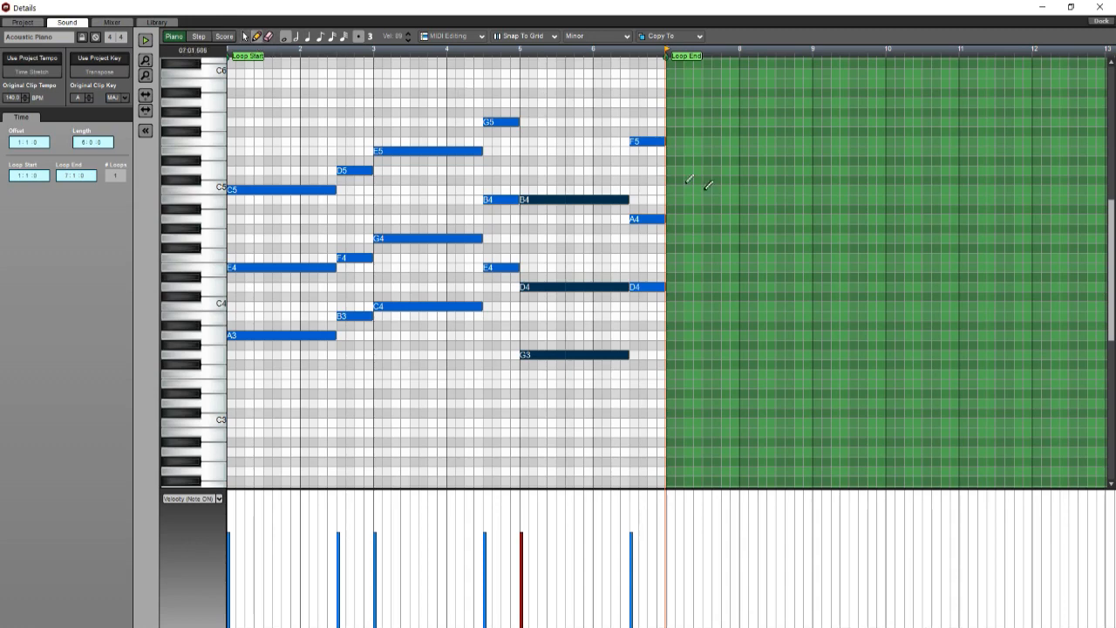
left_click(697, 172)
mouse_move(702, 175)
left_mouse_down()
mouse_move(678, 172)
mouse_move(679, 156)
mouse_move(681, 227)
left_mouse_up()
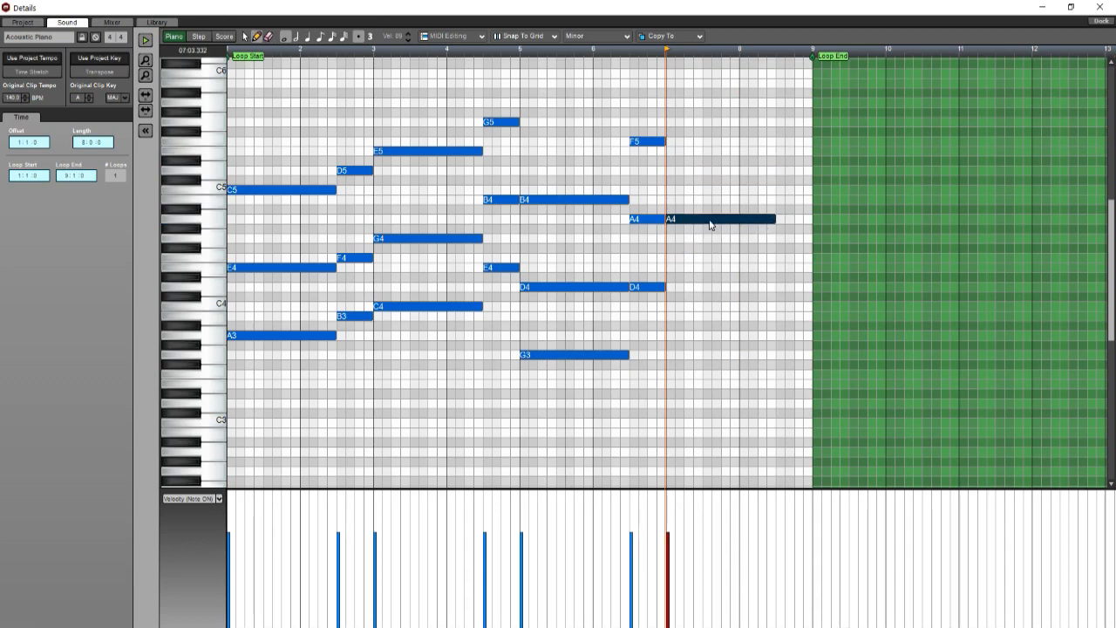
mouse_move(709, 224)
left_mouse_down()
mouse_move(770, 225)
mouse_move(711, 228)
left_mouse_up()
left_click(671, 306)
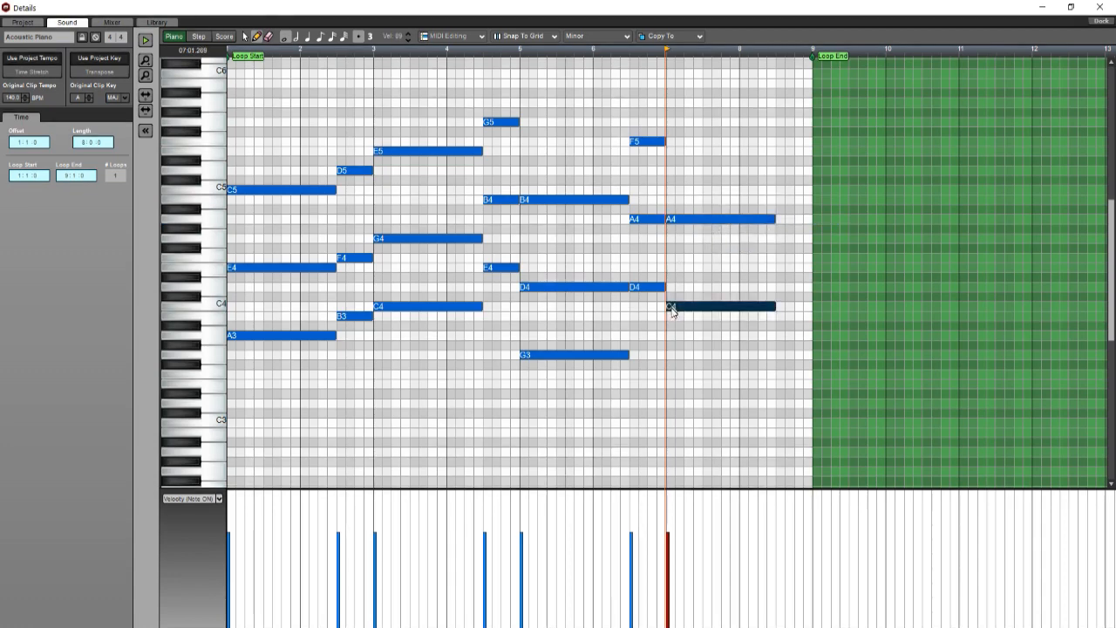
left_click(673, 373)
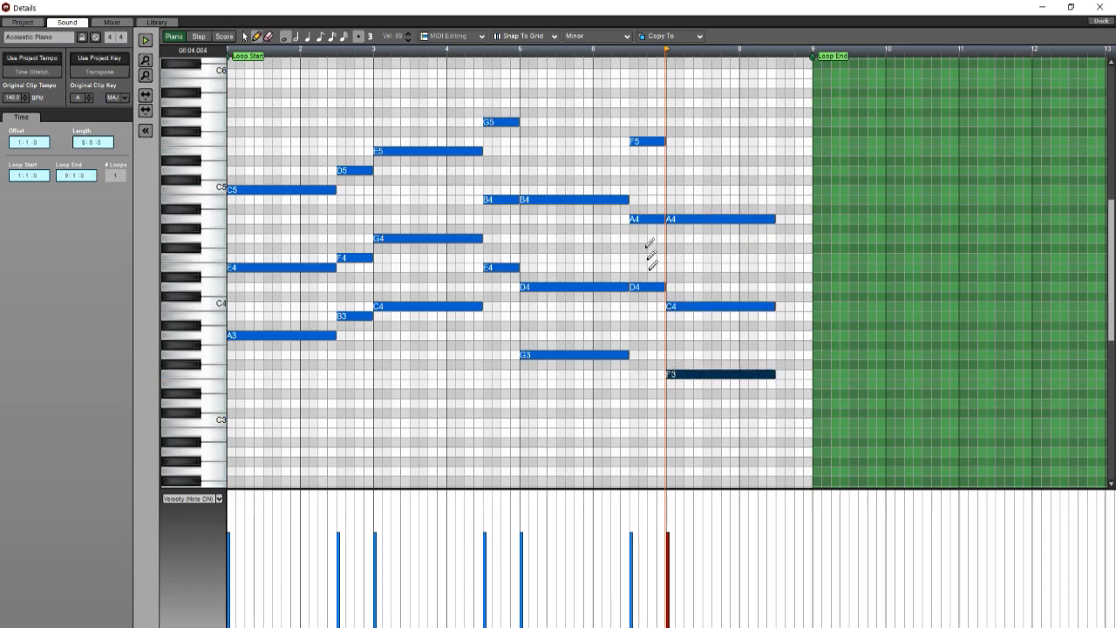
Step: Play the progression from bar 5 and again from the start of the clip
left_click(564, 49)
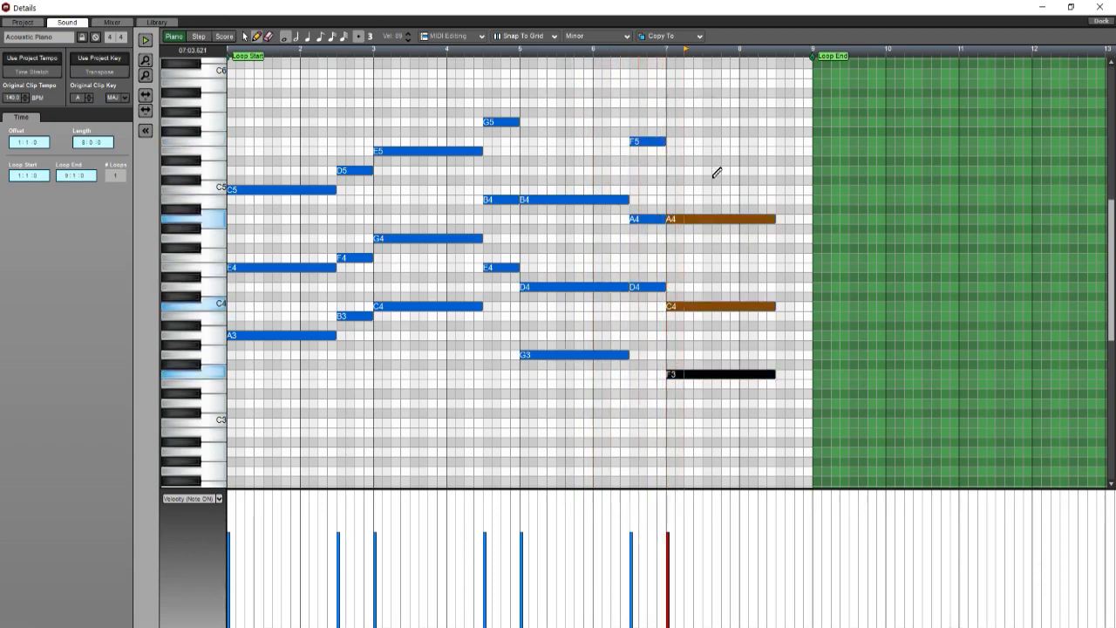
scroll(734, 177, "down", 1)
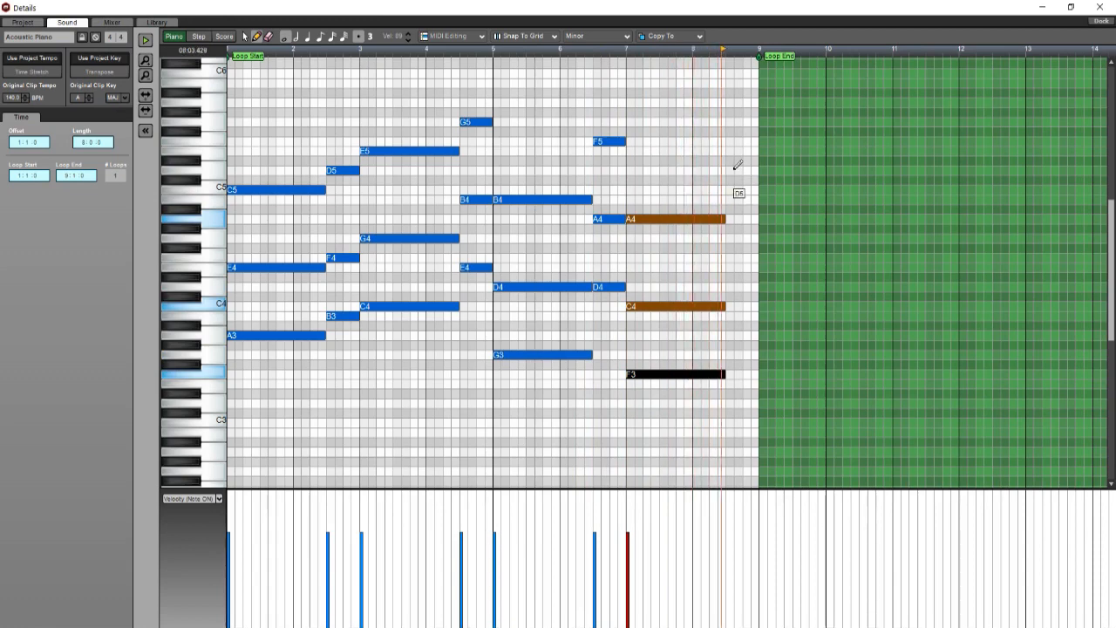
key("space")
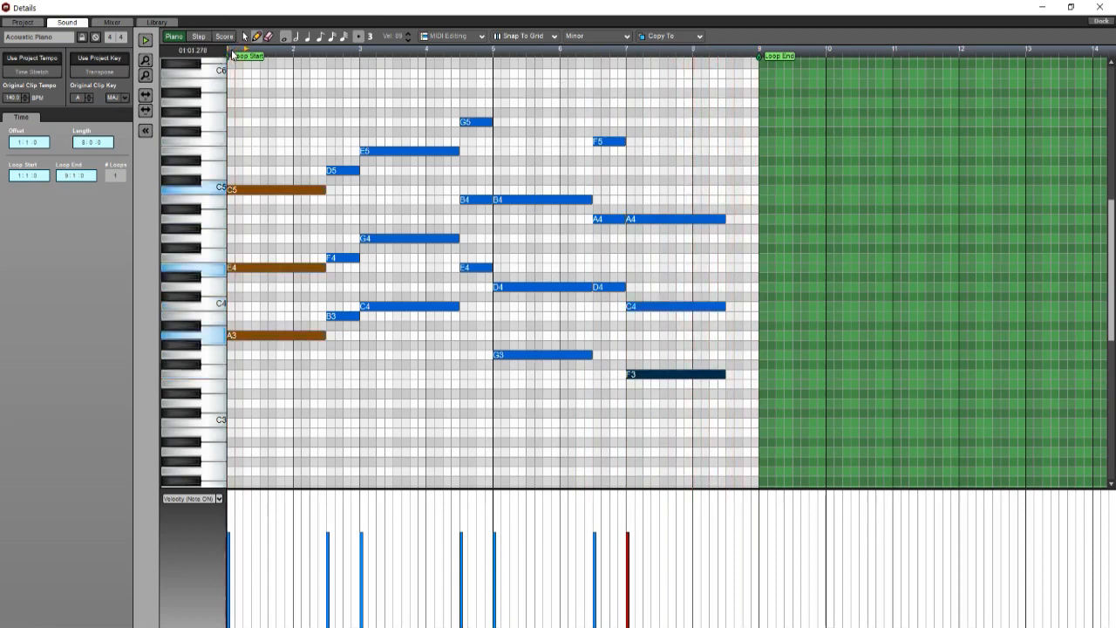
scroll(322, 62, "up", 2)
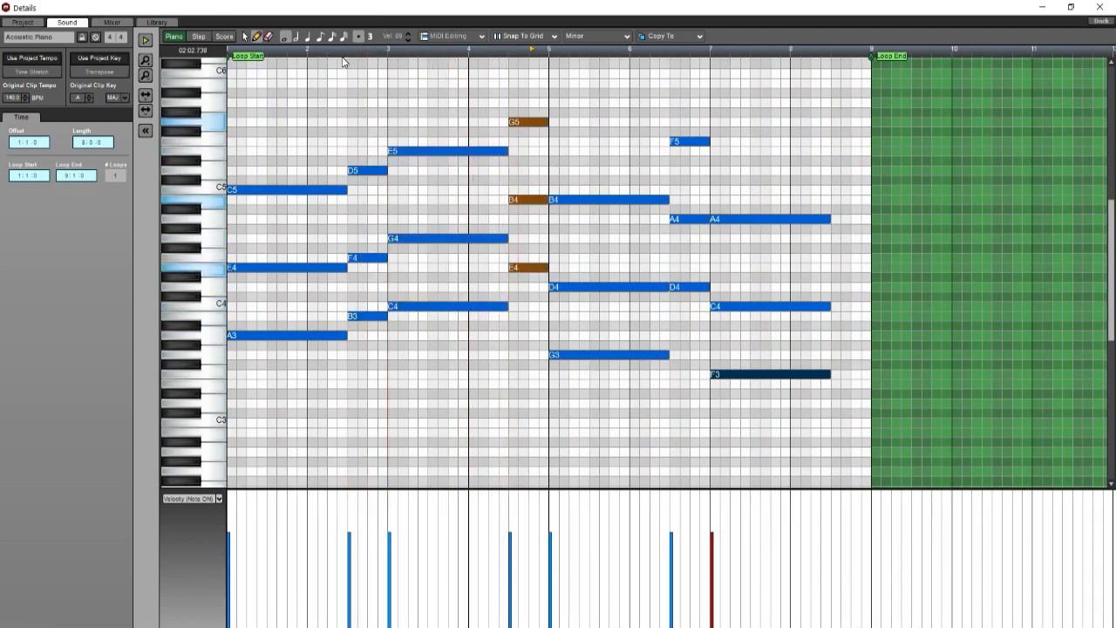
scroll(343, 62, "down", 2)
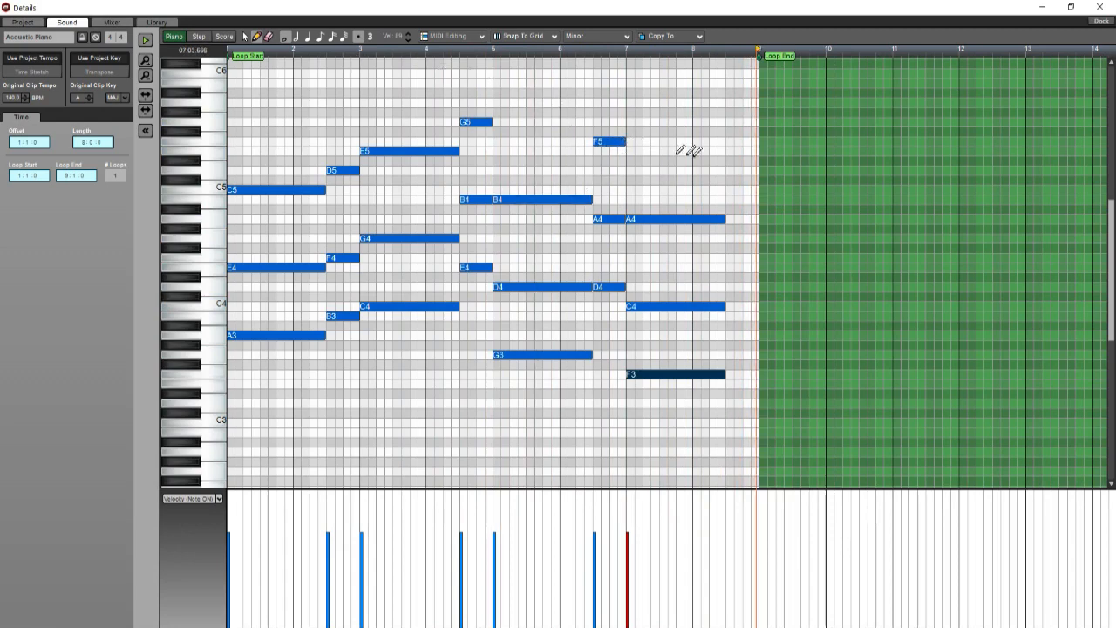
Step: Build a chord of G3, D4 and B4 starting halfway through bar 8, after the F3, C4, A4 chord
left_click(731, 170)
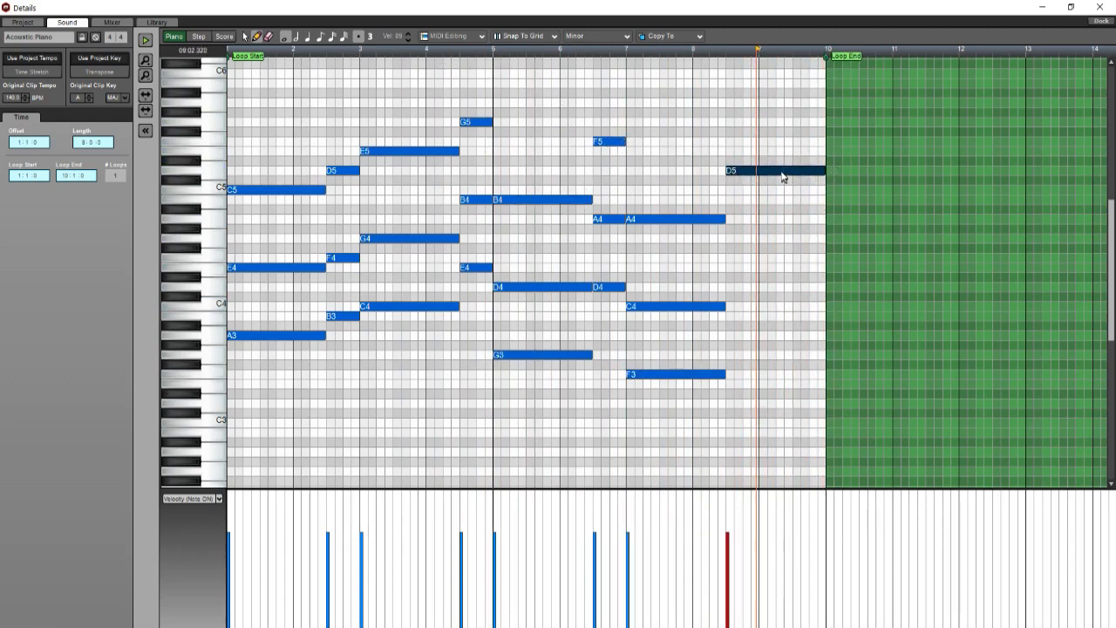
mouse_move(782, 173)
left_mouse_down()
mouse_move(785, 232)
mouse_move(745, 252)
mouse_move(746, 202)
left_mouse_up()
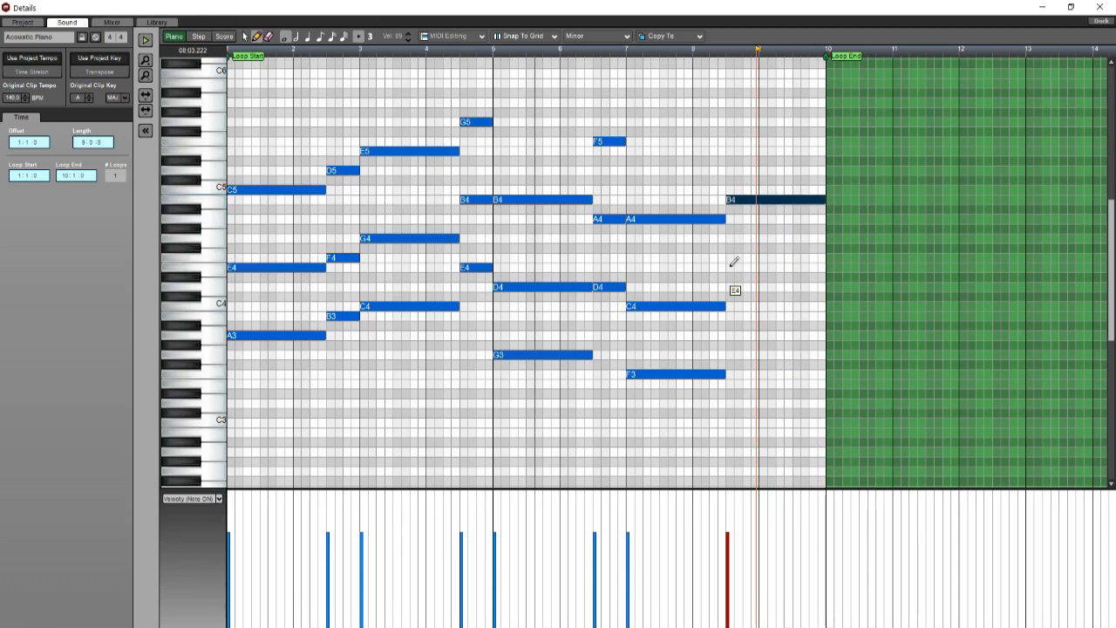
left_click(735, 285)
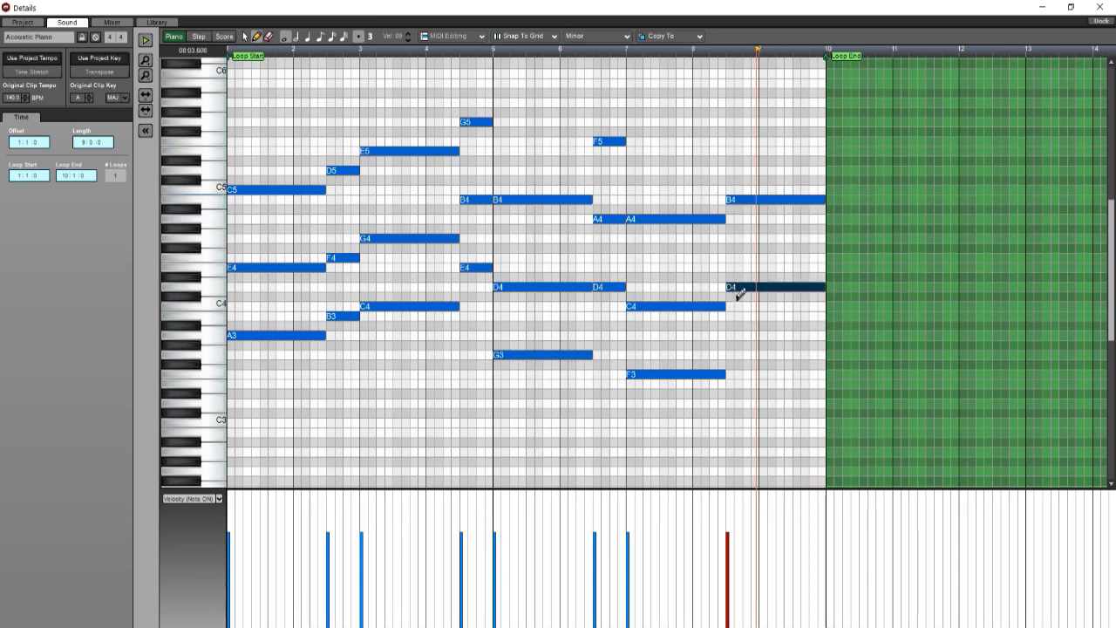
left_click(732, 353)
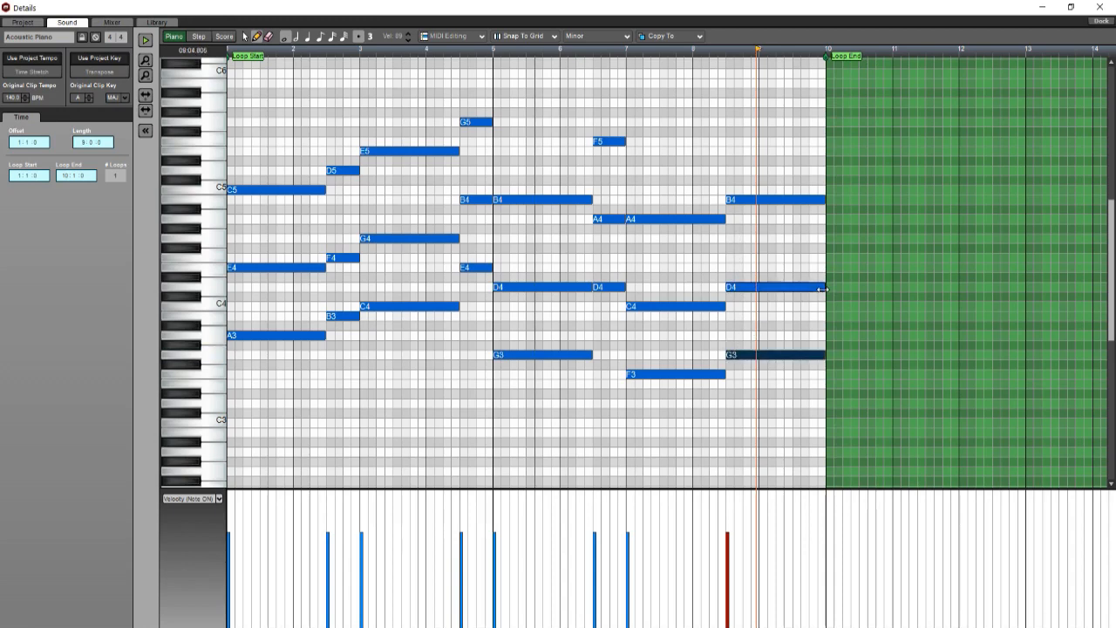
Step: Shorten the three notes of the last chord to half notes and move the loop end back to bar 9
left_click_drag(823, 287, 762, 286)
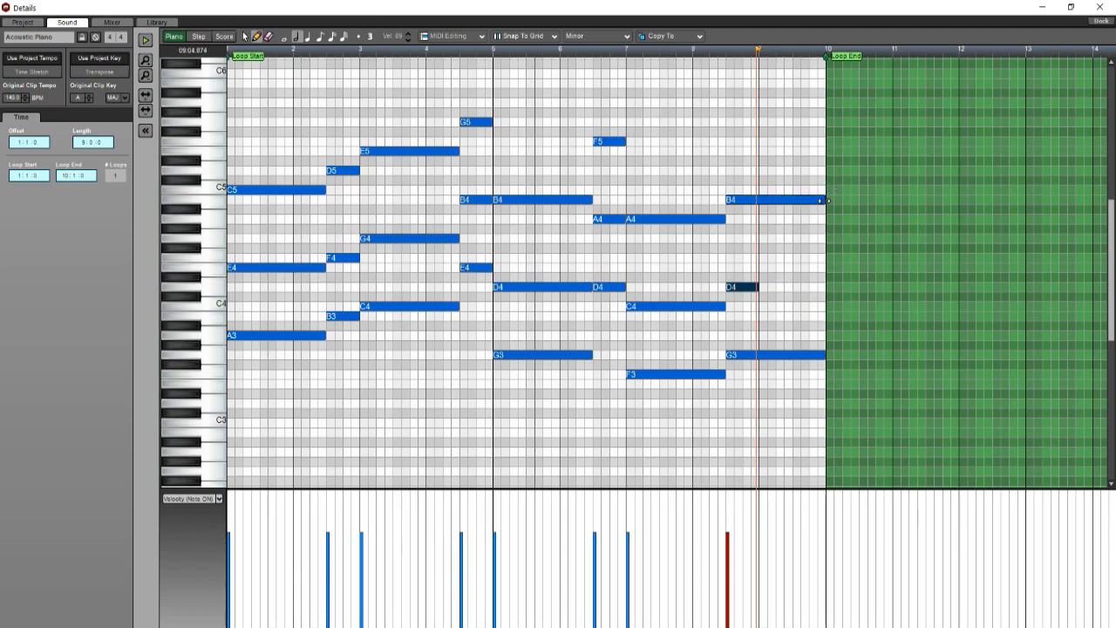
left_click_drag(827, 201, 762, 230)
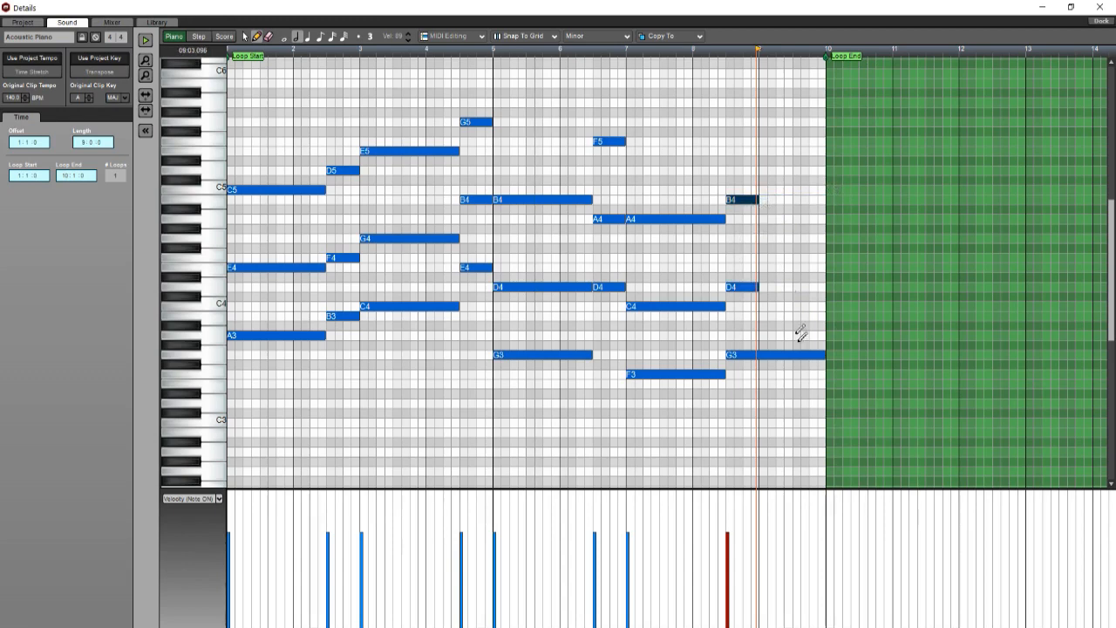
left_click_drag(822, 357, 765, 374)
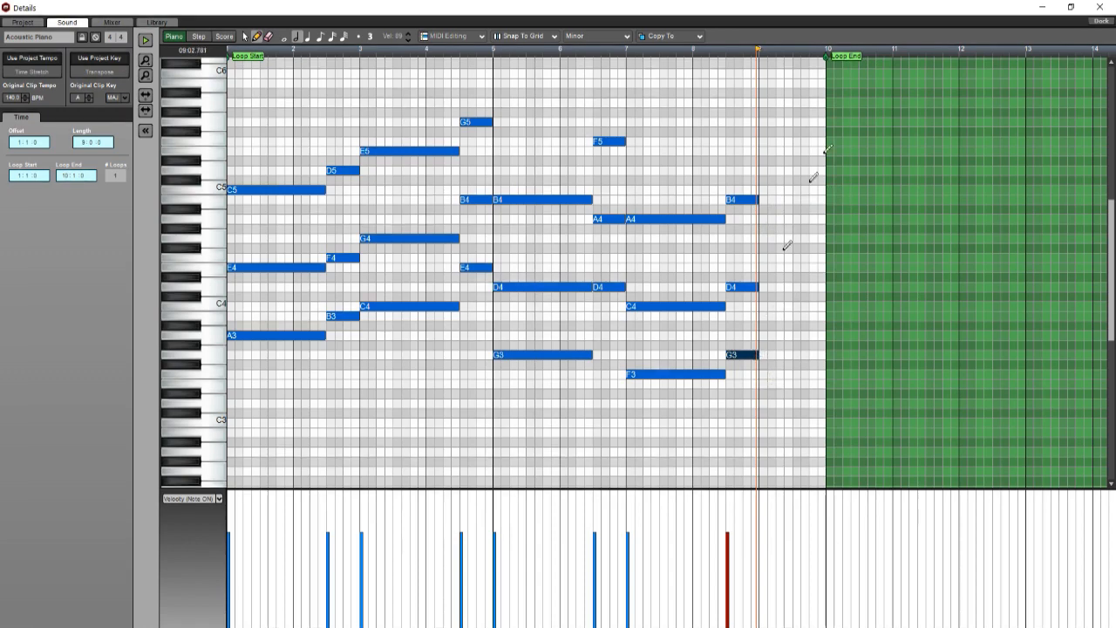
left_click_drag(825, 56, 762, 56)
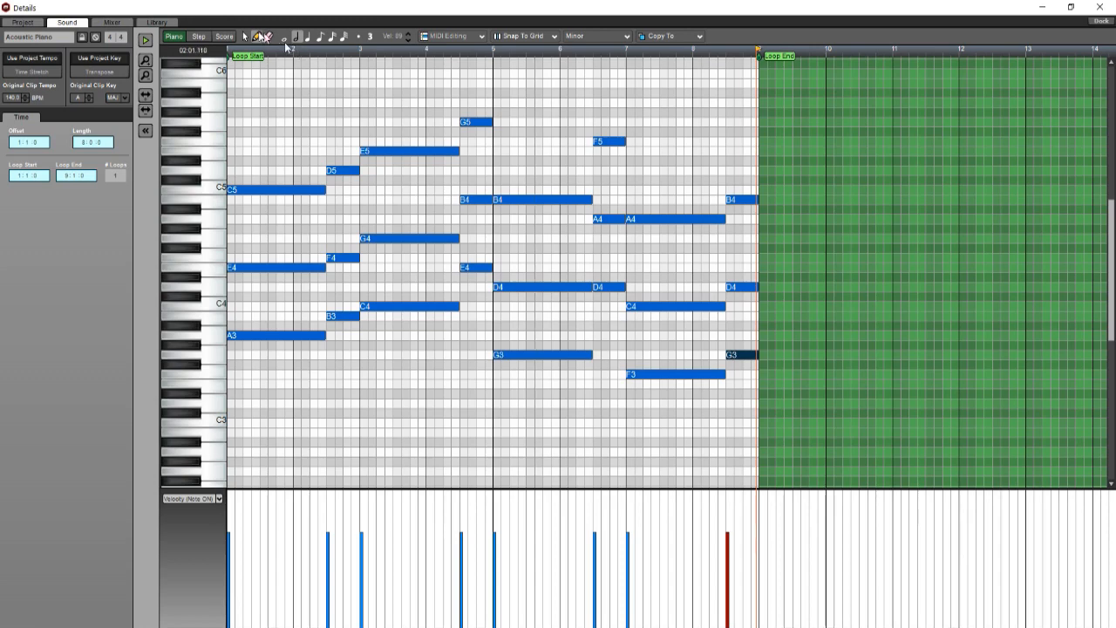
Step: Play the progression from the start, enable loop playback in the main project window, and return to the piano roll
key("space")
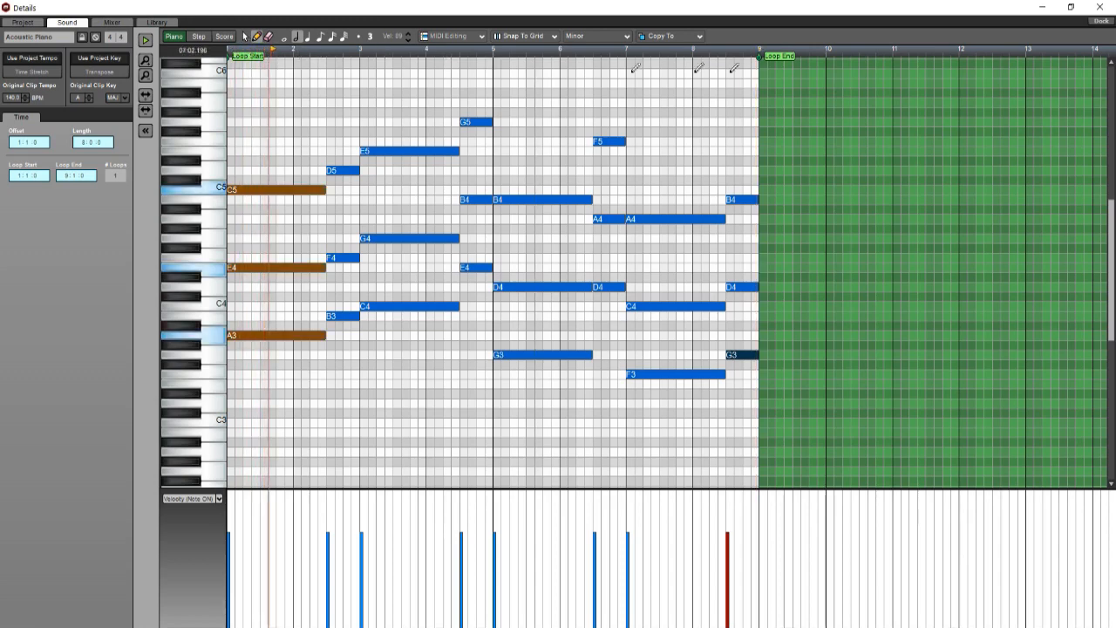
left_click(1042, 7)
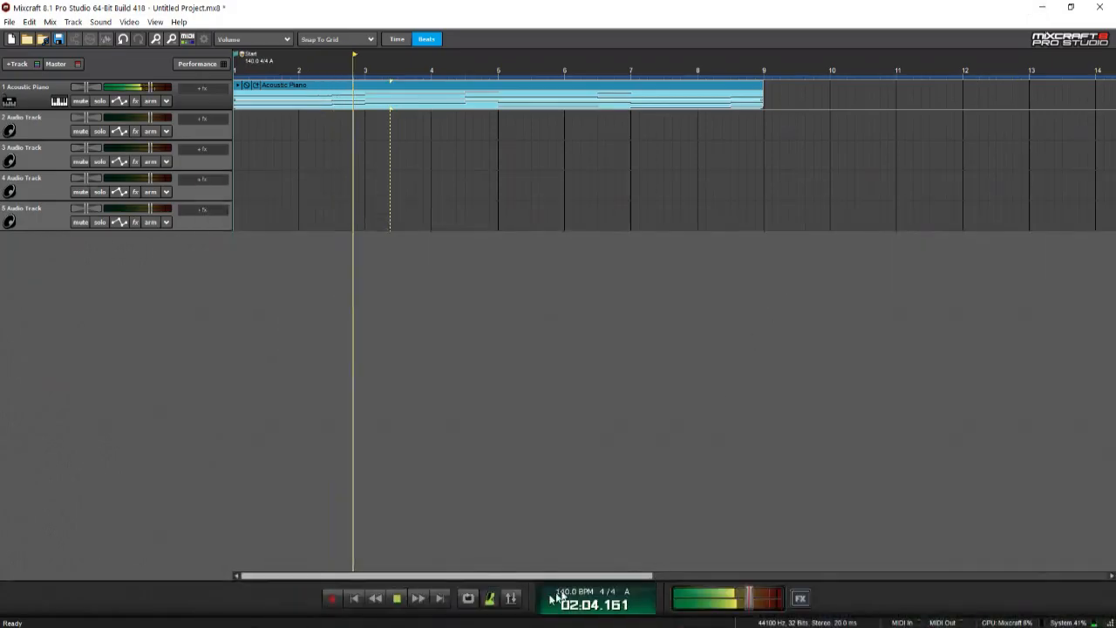
left_click(469, 598)
mouse_move(667, 627)
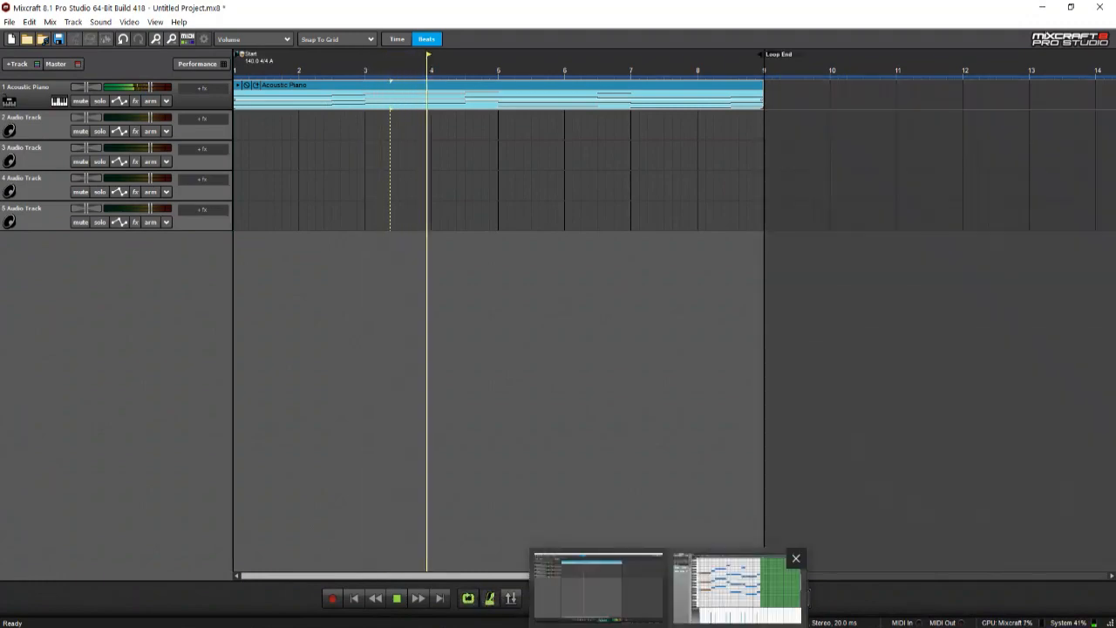
left_click(737, 589)
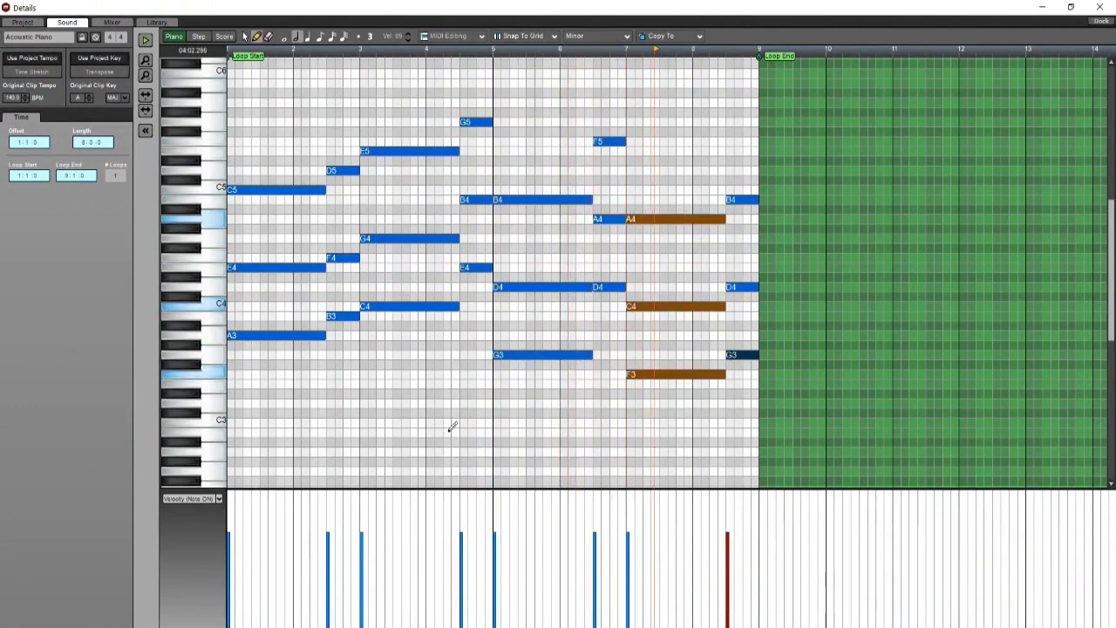
scroll(485, 397, "up", 1)
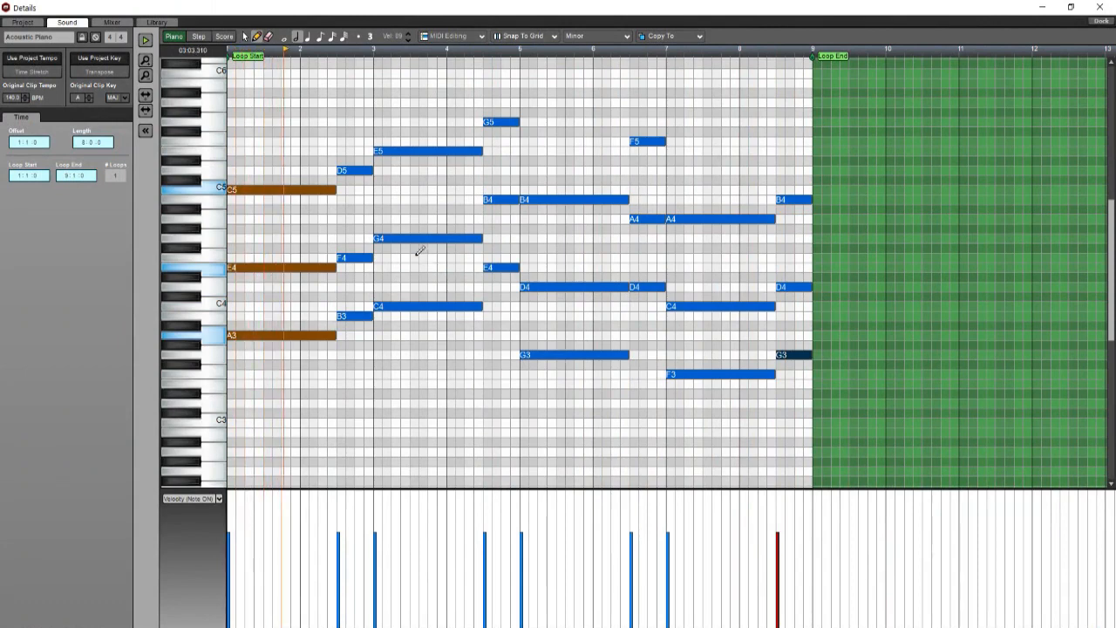
scroll(491, 175, "up", 1)
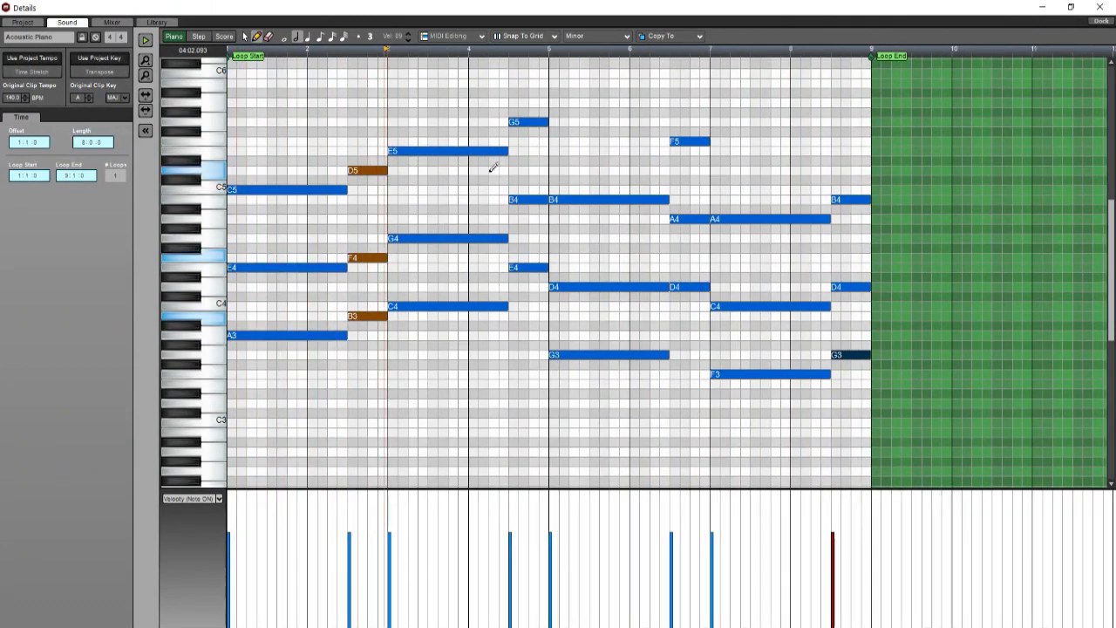
scroll(492, 168, "down", 1)
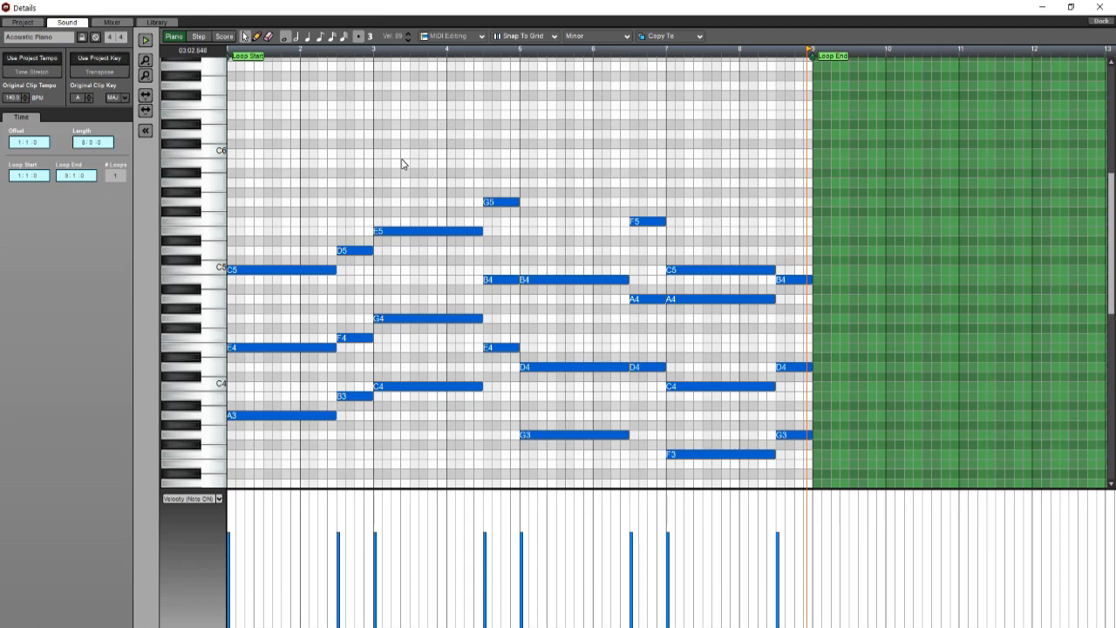
Step: Draw quarter notes B5, D6 and A5 on beats 1, 3 and 4 of bar 1 and play from the start
left_click(257, 37)
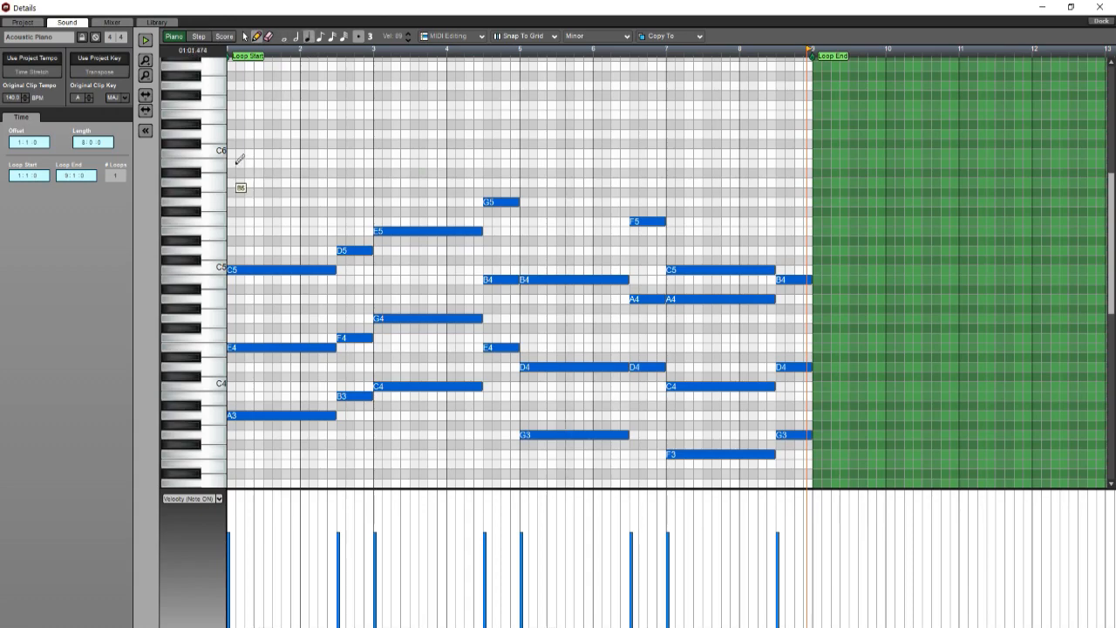
scroll(239, 164, "down", 4)
scroll(245, 164, "up", 2)
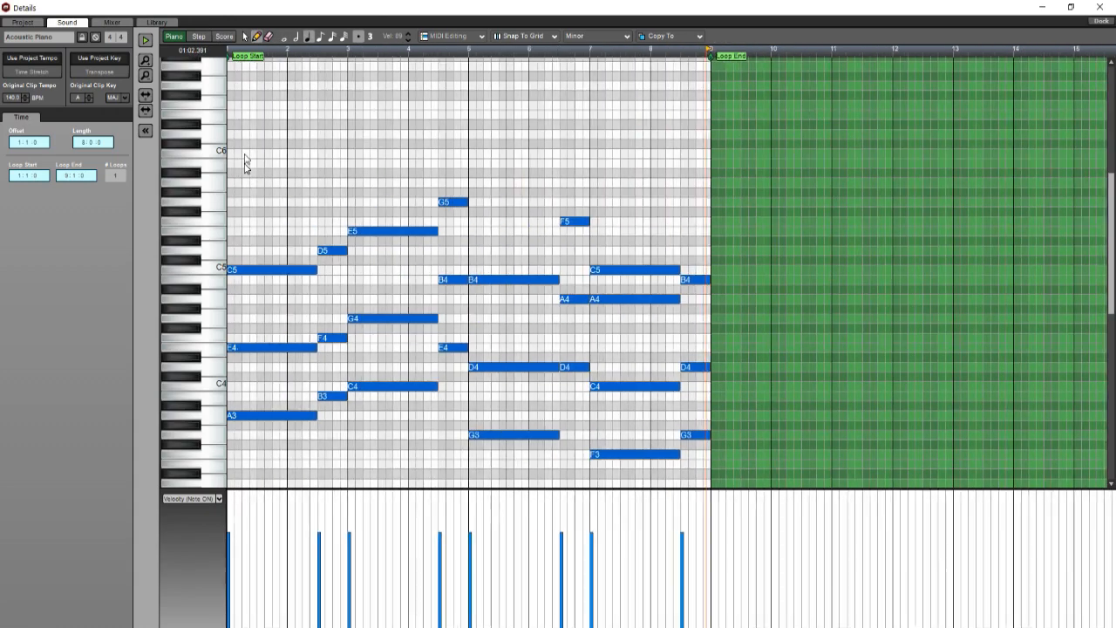
scroll(245, 164, "down", 1)
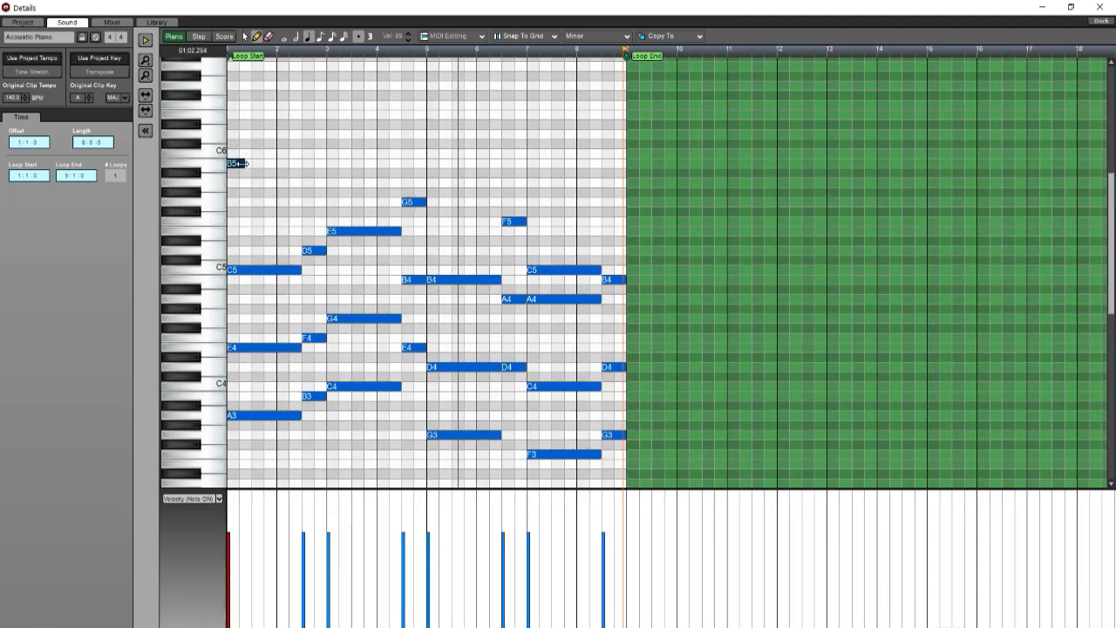
scroll(240, 163, "up", 3)
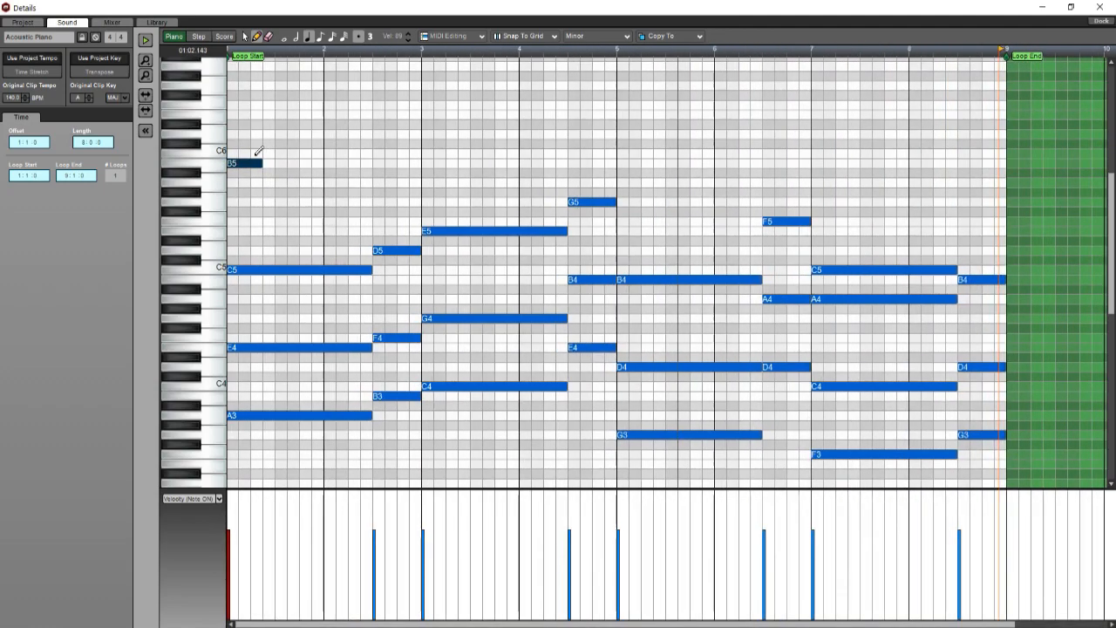
scroll(267, 150, "up", 1)
scroll(262, 155, "down", 3)
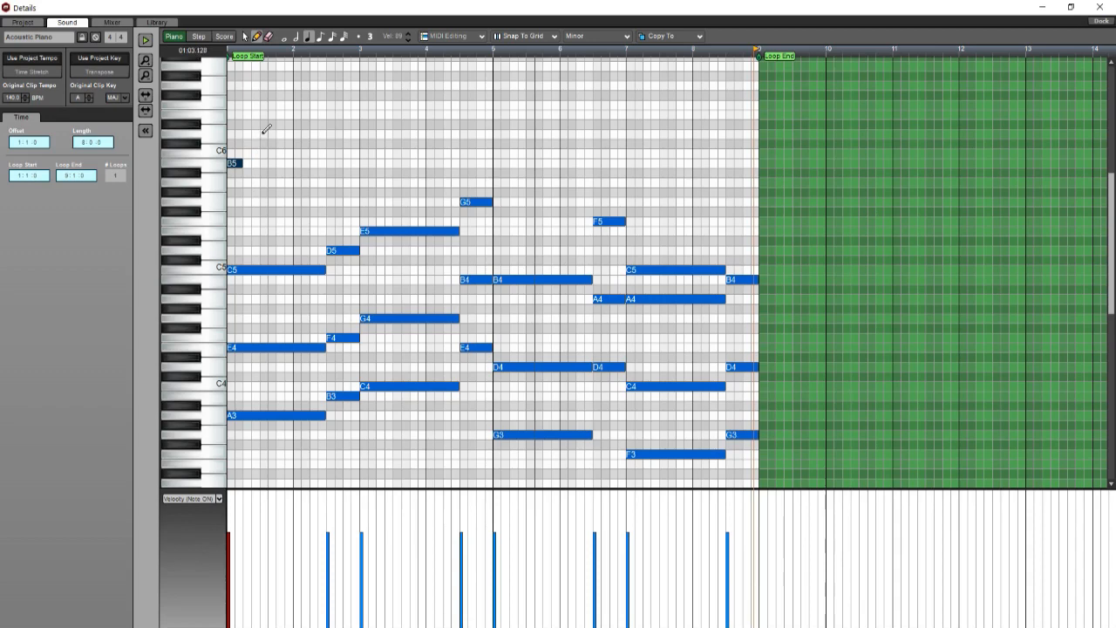
left_click(264, 133)
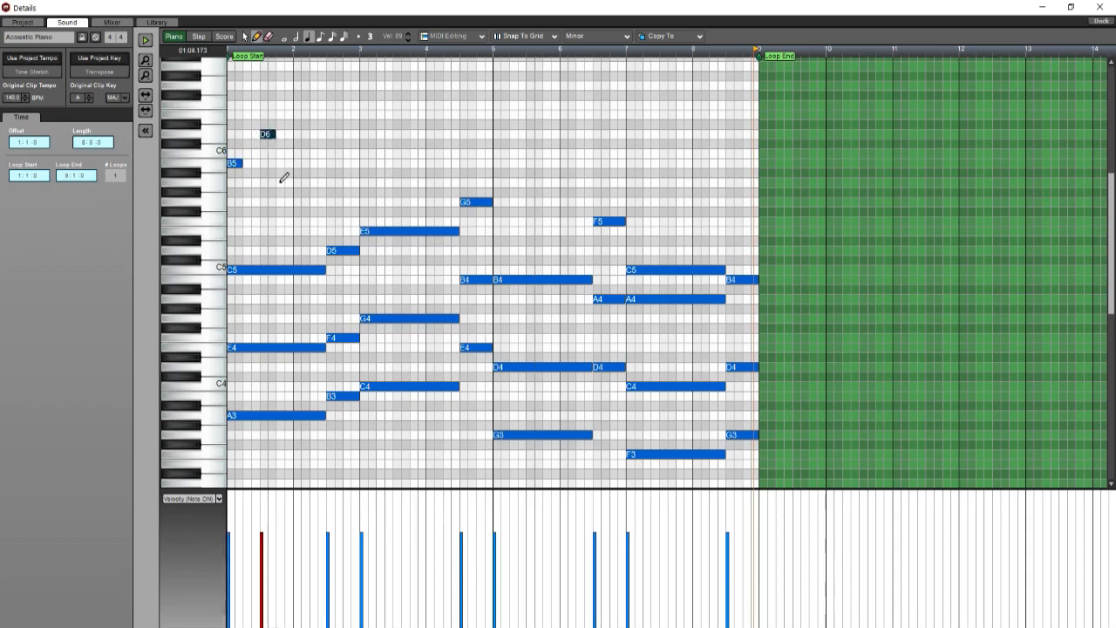
left_click(282, 182)
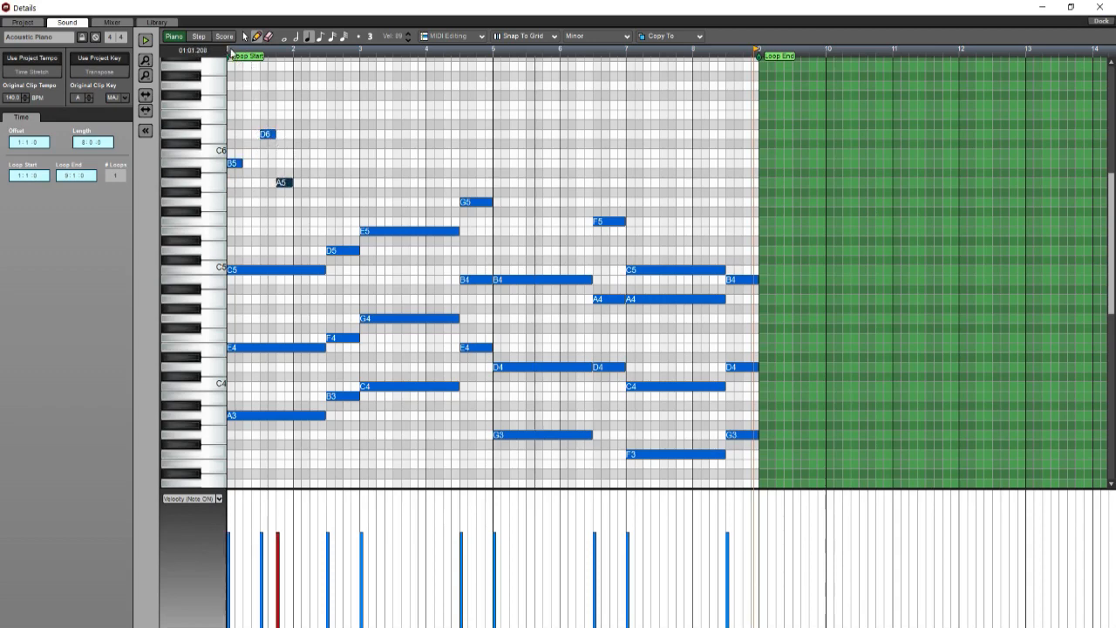
key("space")
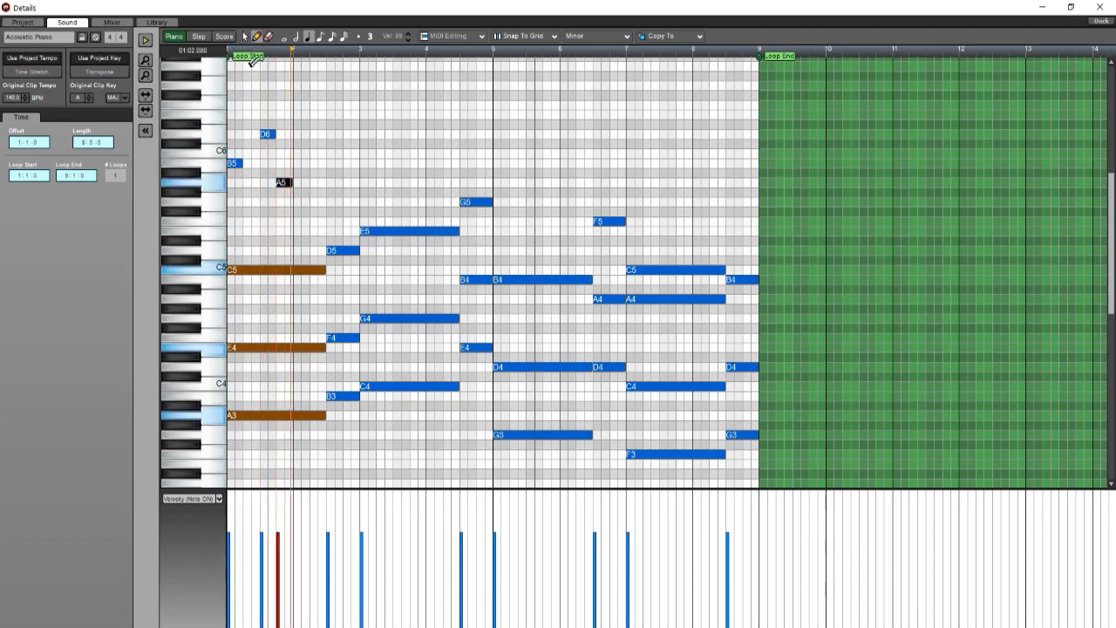
Step: Add quarter notes D6 and A5 on beats 3 and 4 of bar 2 and play from the start
left_click(332, 133)
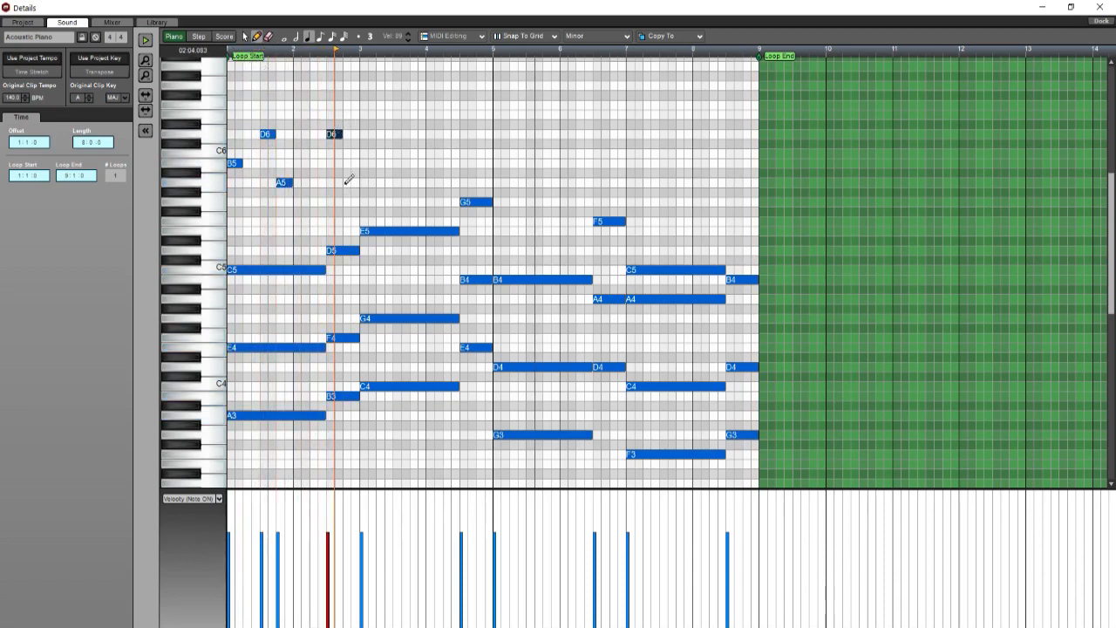
left_click(348, 183)
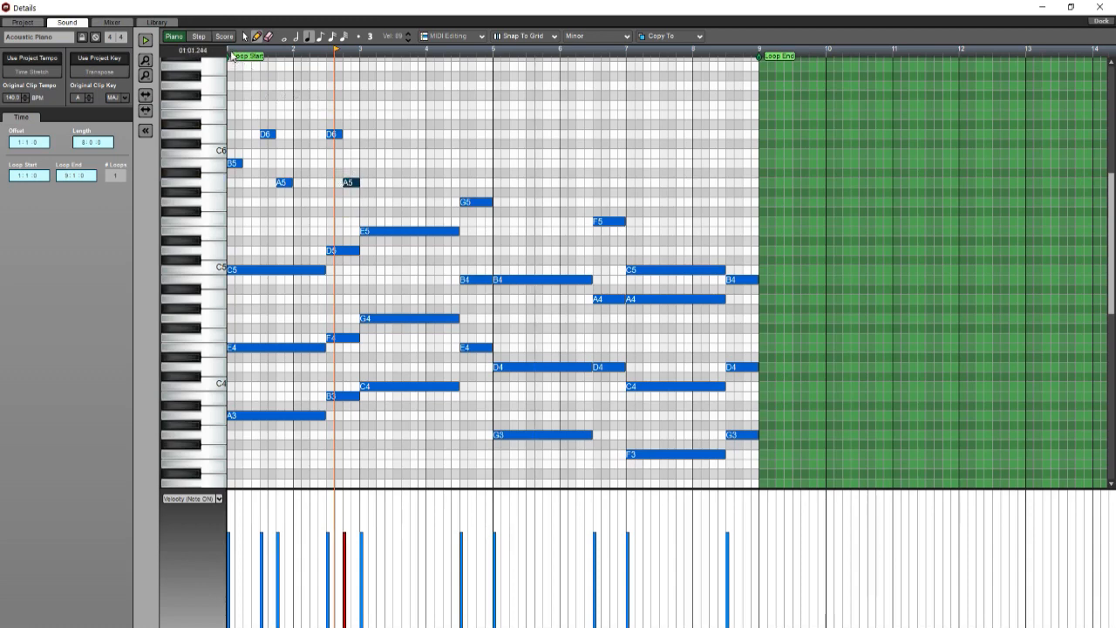
key("space")
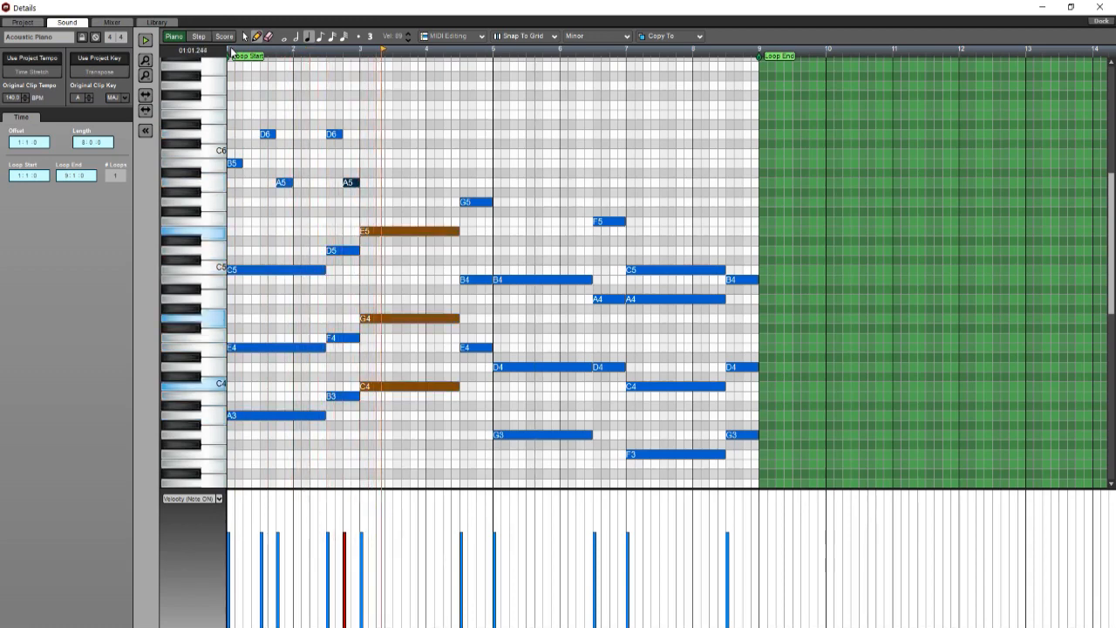
Step: Place quarter notes D6 on beat 2 and E6 on beat 4 of bar 3 and play from the start
left_click(397, 115)
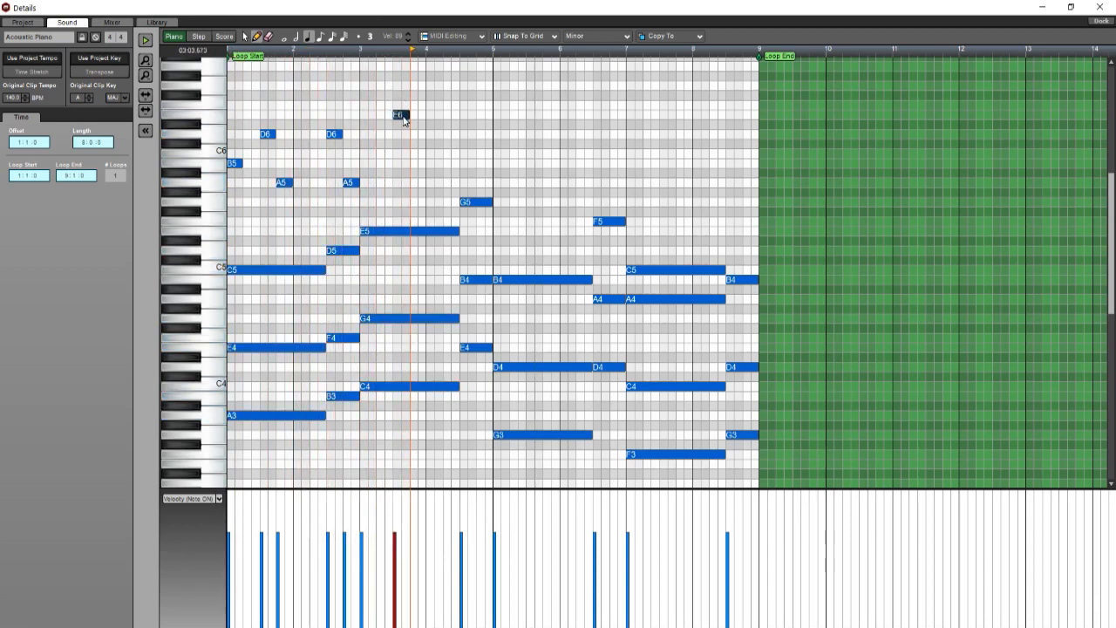
left_click(384, 163)
left_click_drag(385, 163, 417, 117)
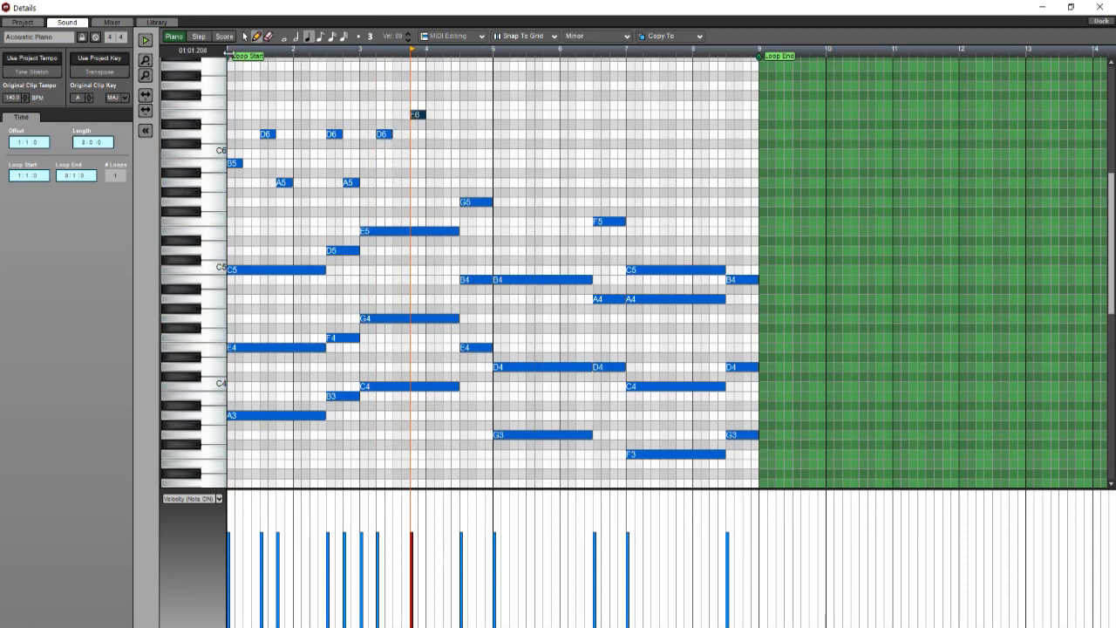
left_click(228, 52)
key("space")
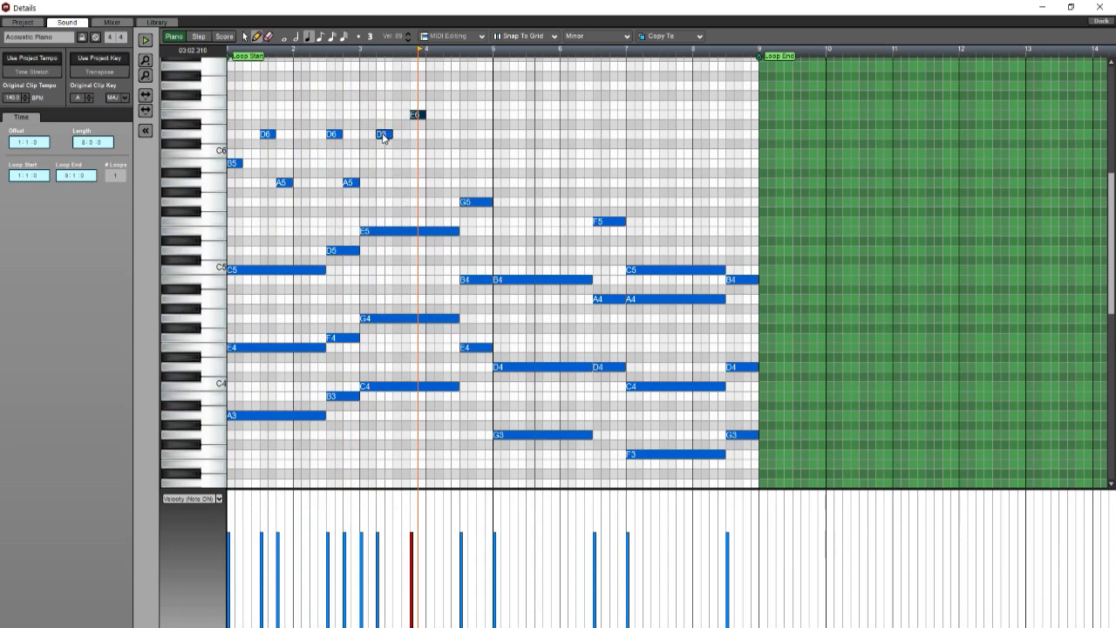
Step: Move the bar 3 D6 melody note to beat 3 and play the clip from the start
left_click_drag(383, 138, 400, 137)
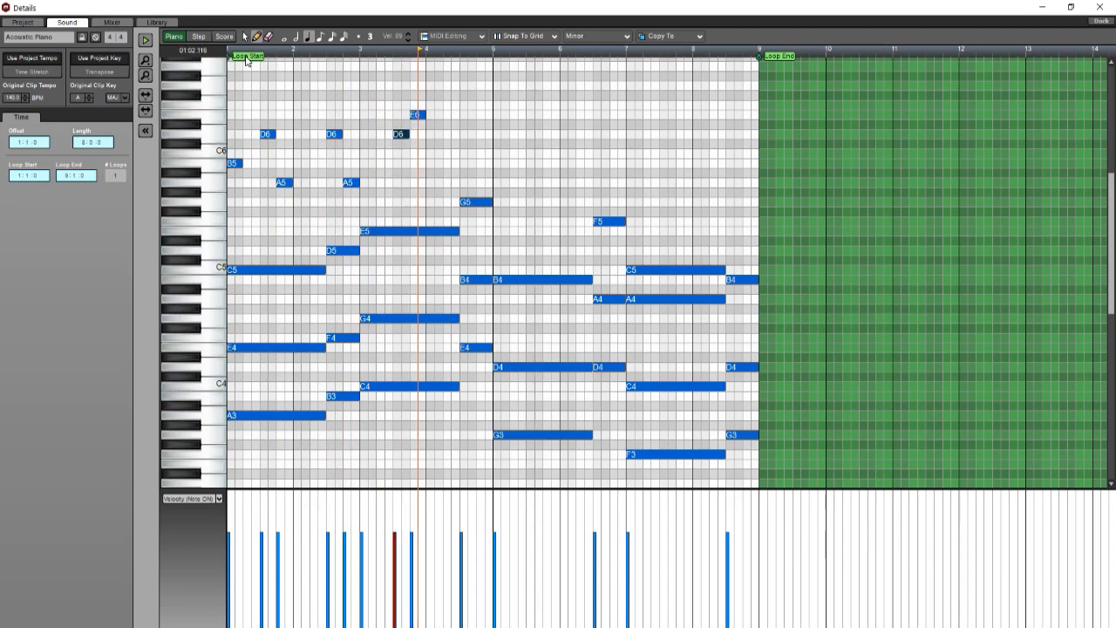
left_click(231, 50)
key("space")
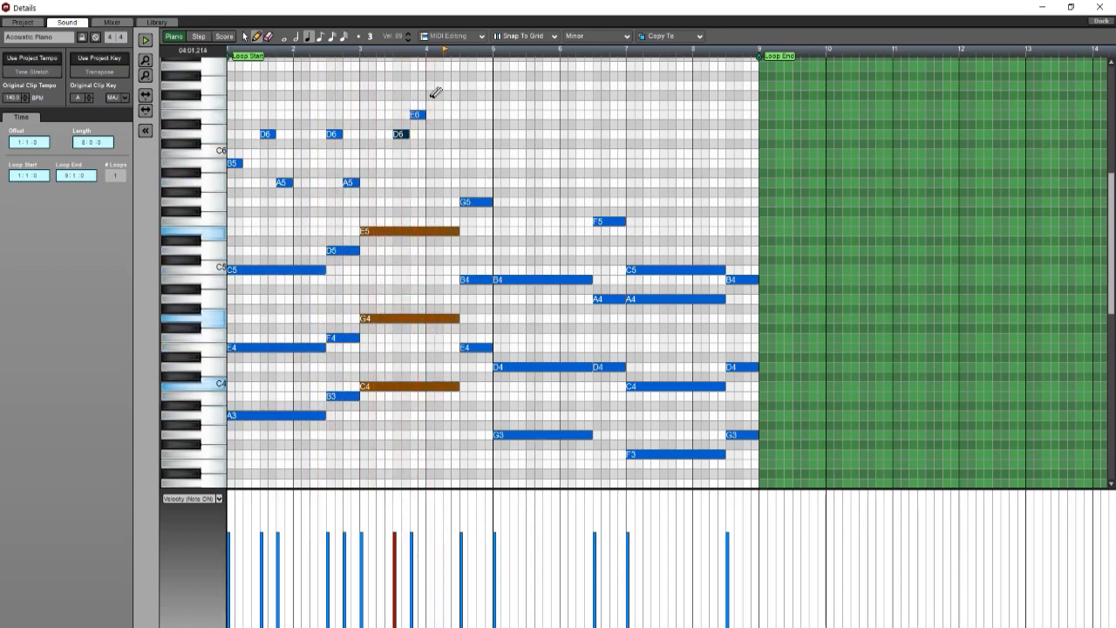
Step: Add quarter notes D6 and E6 on beats 3 and 4 of bar 4 and play from the start
left_click(467, 134)
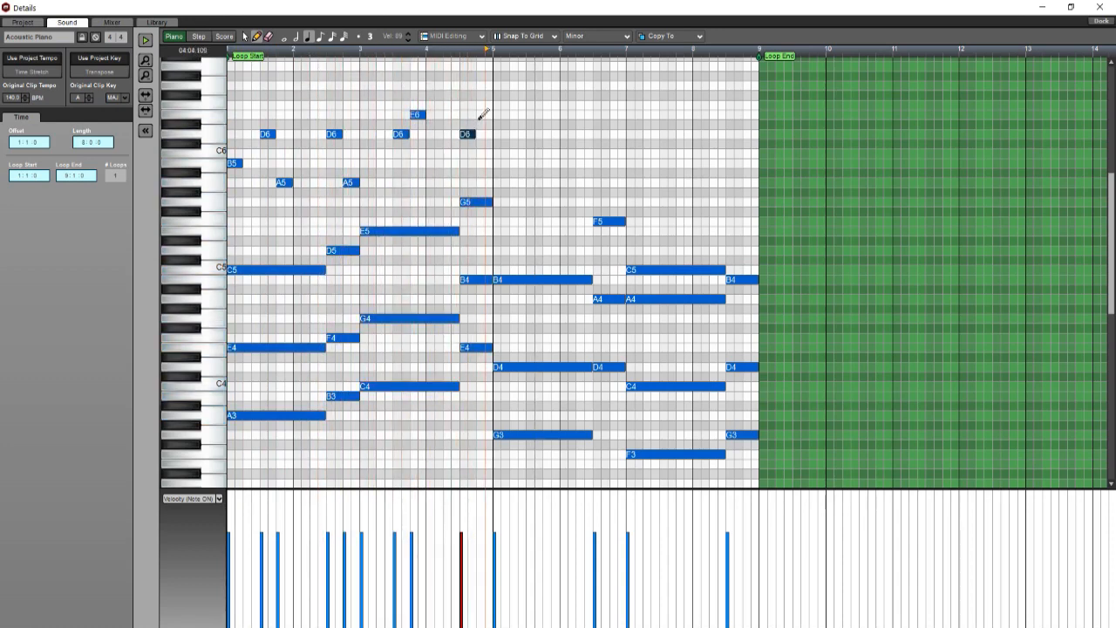
left_click(482, 114)
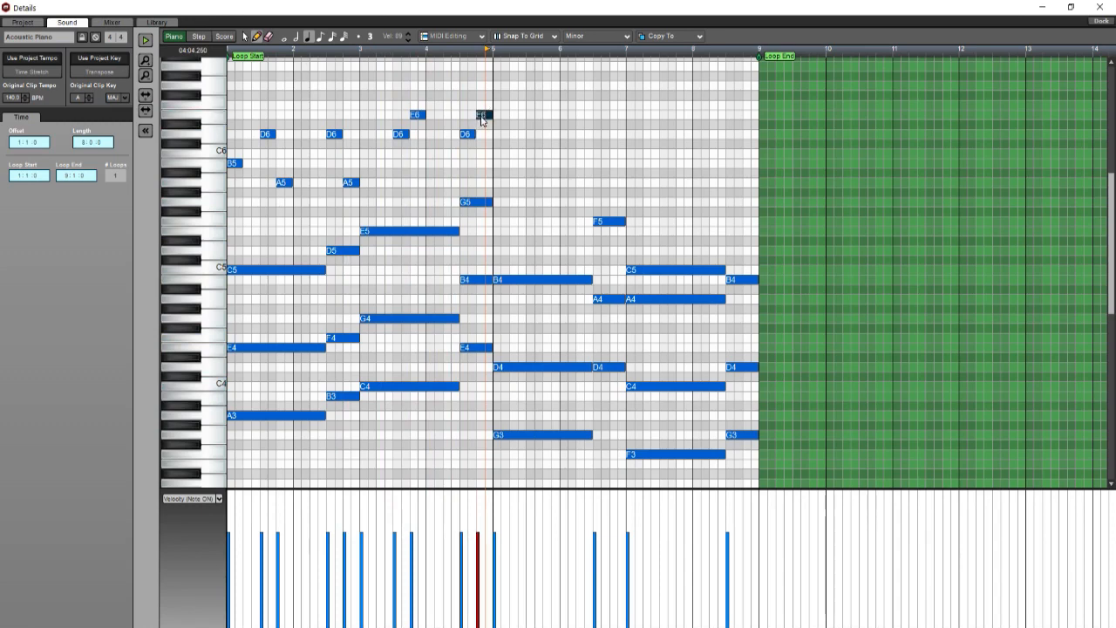
left_click(233, 54)
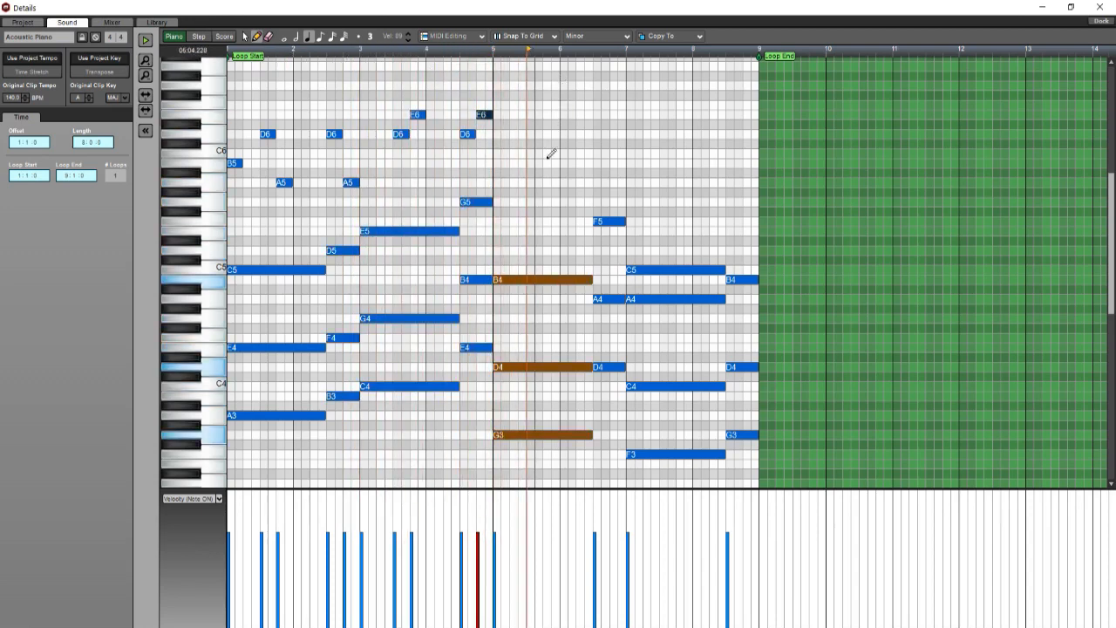
key("space")
Step: Add quarter notes G6 and B5 on beats 3 and 4 of bars 5 and 6, and play from the start
left_click(533, 86)
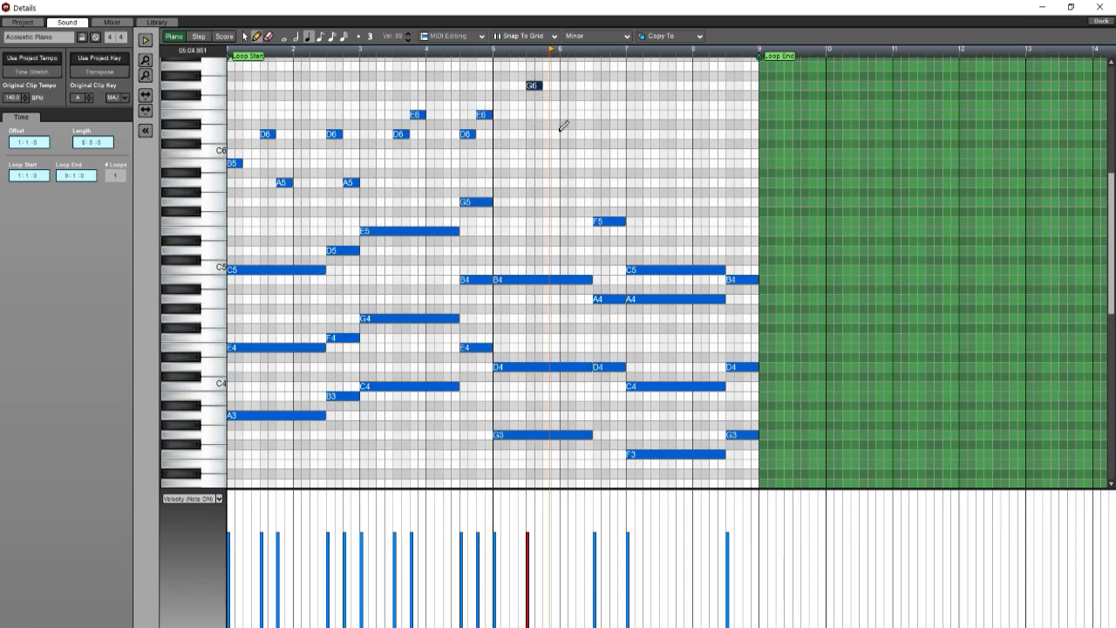
mouse_move(552, 117)
left_mouse_down()
mouse_move(551, 76)
mouse_move(554, 166)
left_mouse_up()
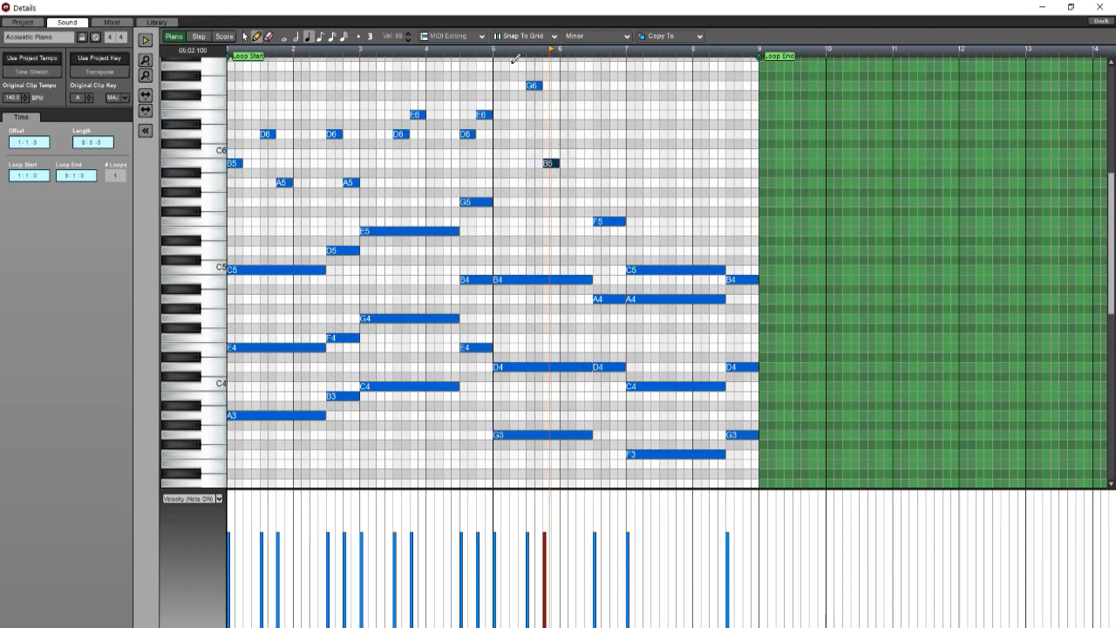
left_click(601, 85)
left_click(614, 163)
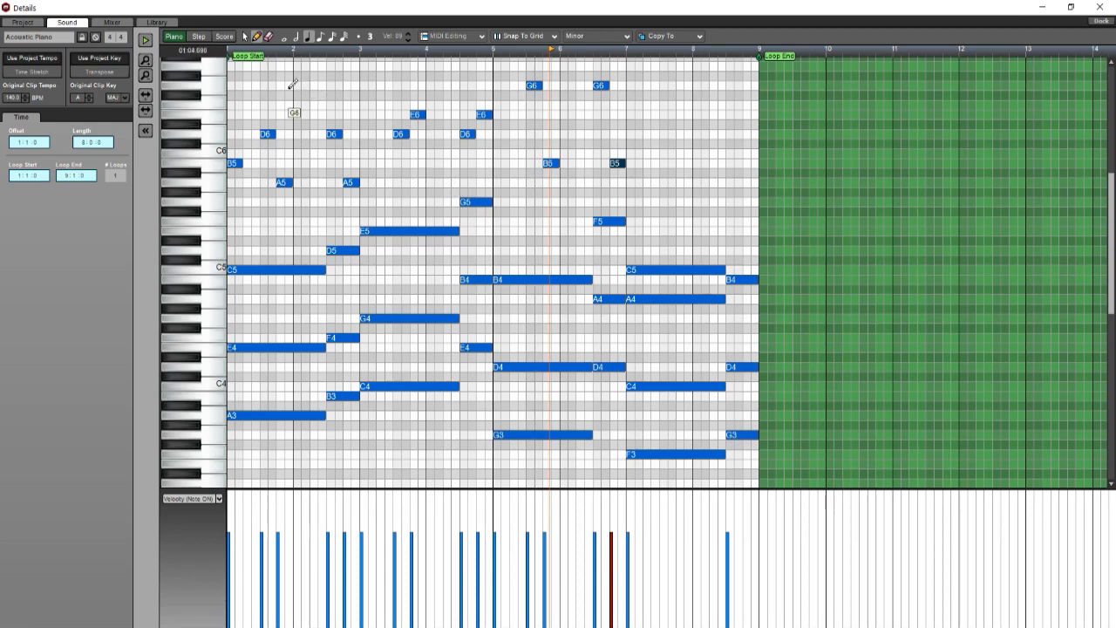
left_click(232, 50)
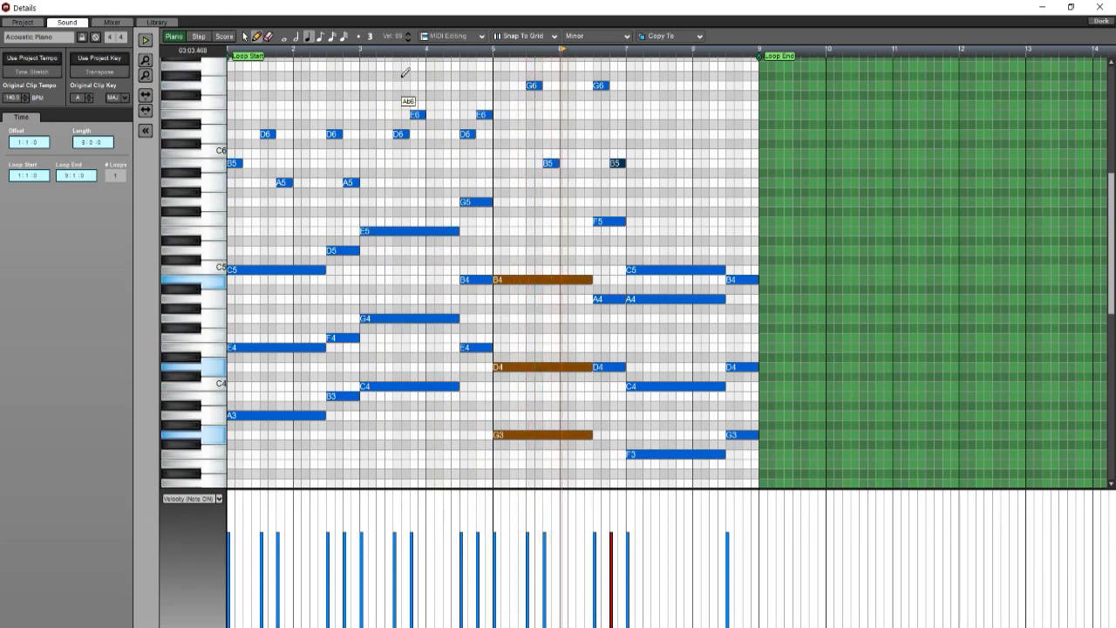
Step: Change the bar 6 melody notes to F6 on beat 3 and D6 on beat 4, and play from bar 5
left_click(524, 51)
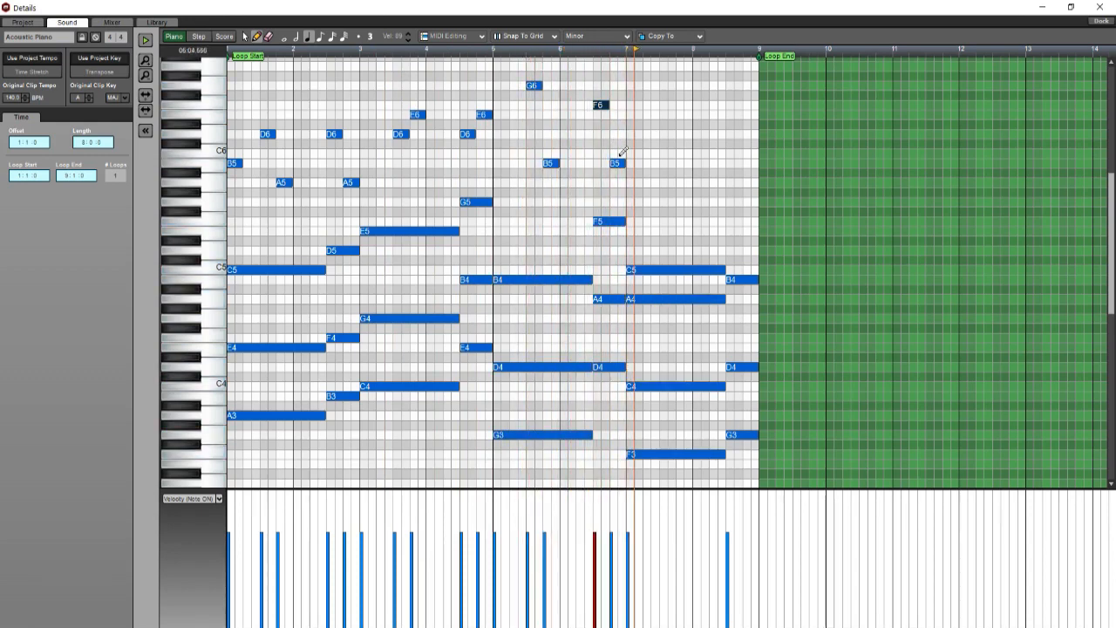
left_click_drag(617, 165, 617, 134)
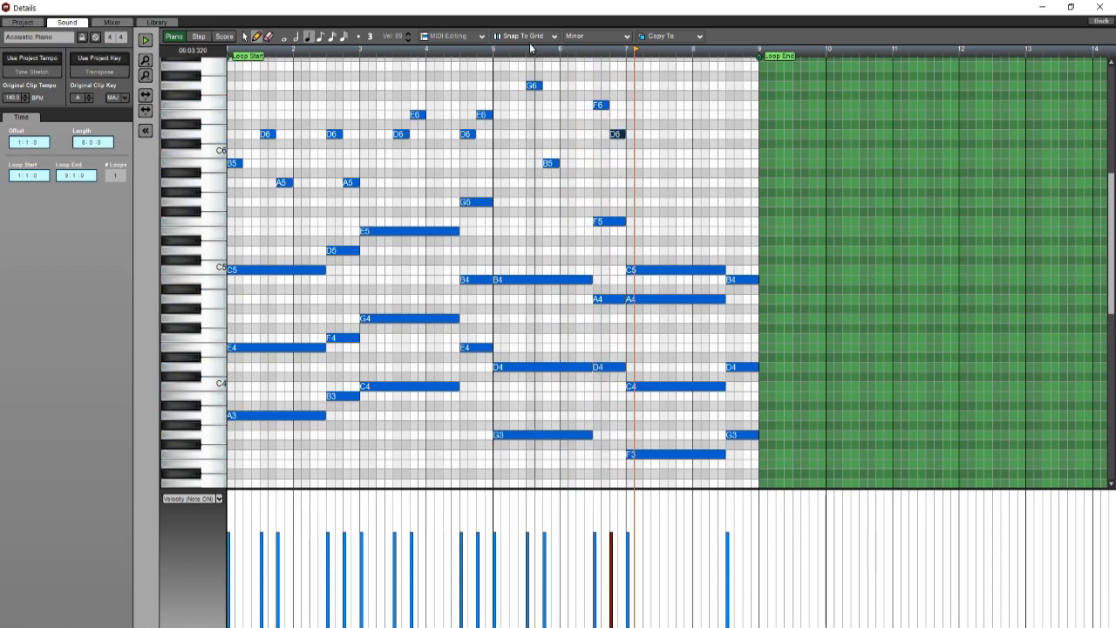
left_click(524, 54)
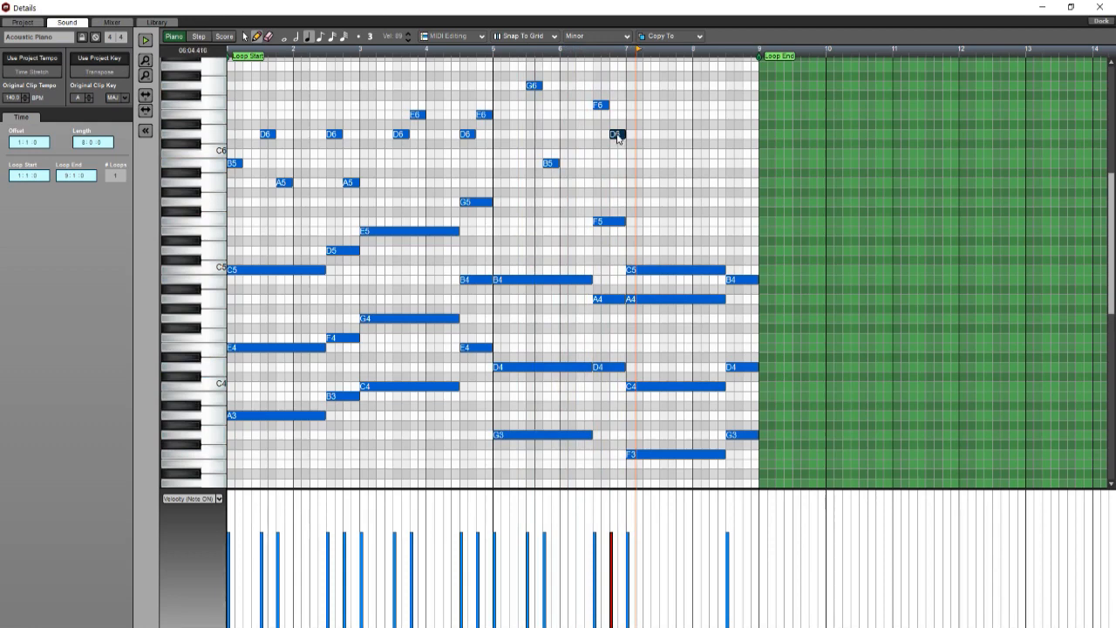
Step: Add a quarter note C6 on beat 1 of bar 7 and play from bar 5
left_click(634, 163)
left_click_drag(635, 164, 635, 153)
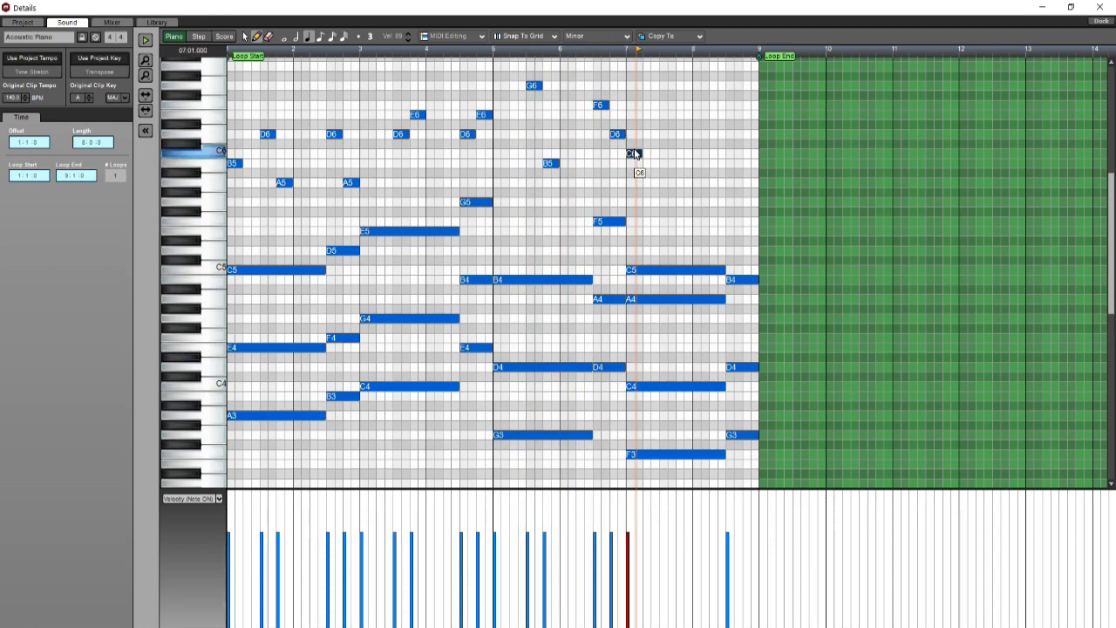
left_click(511, 57)
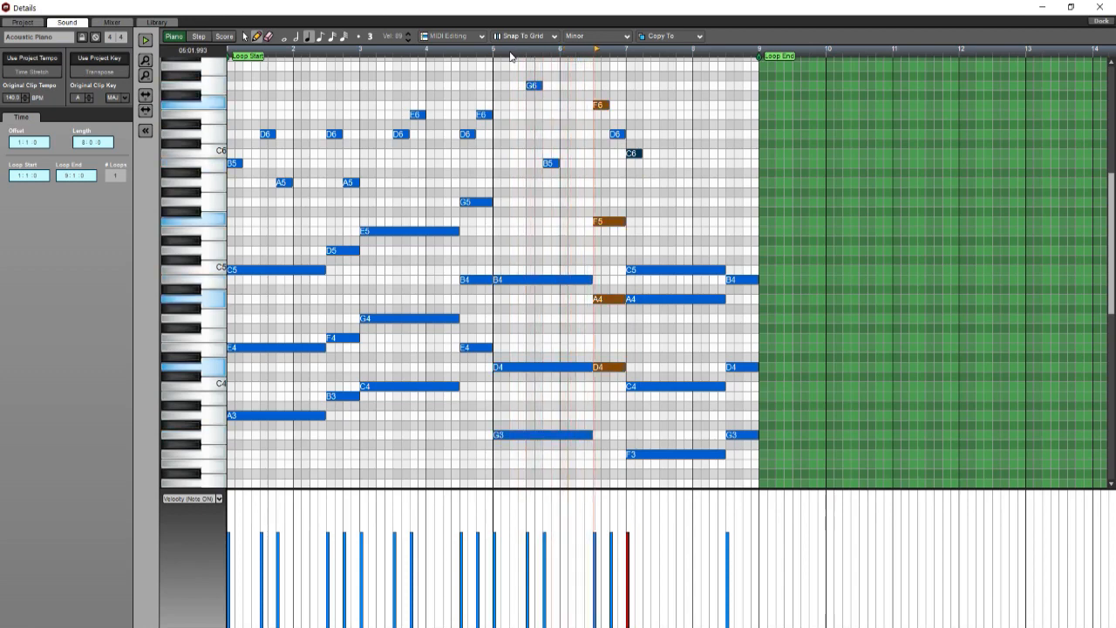
key("space")
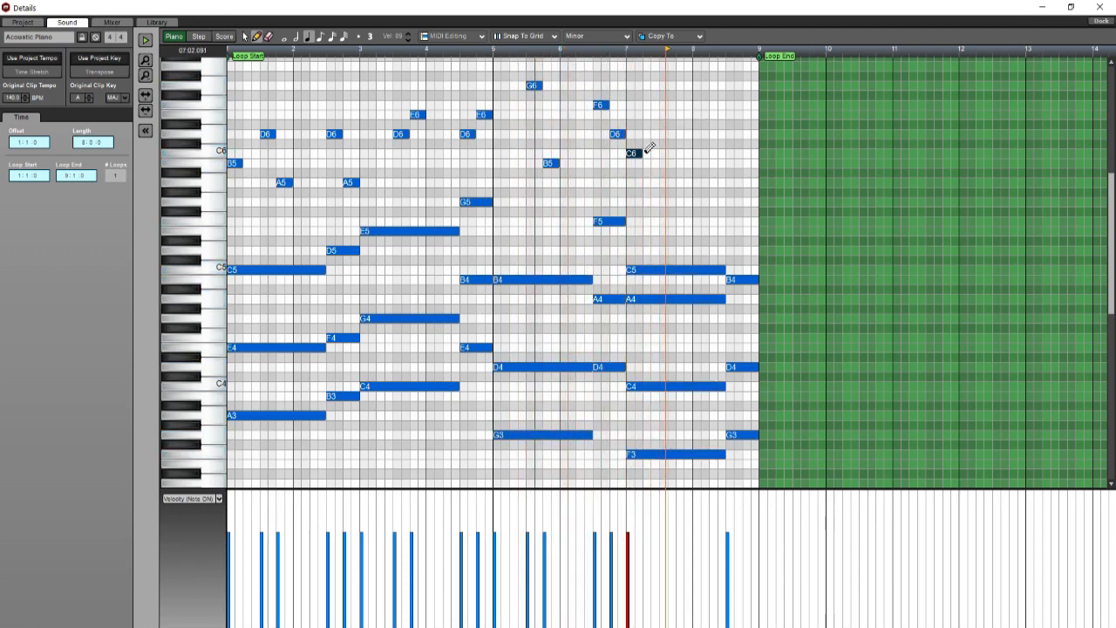
Step: Lower the bar 7 note to A5, add eighth notes B5, C6, D6, F6 and E6 from beat 2 on, and play the phrase
left_click_drag(636, 160, 637, 189)
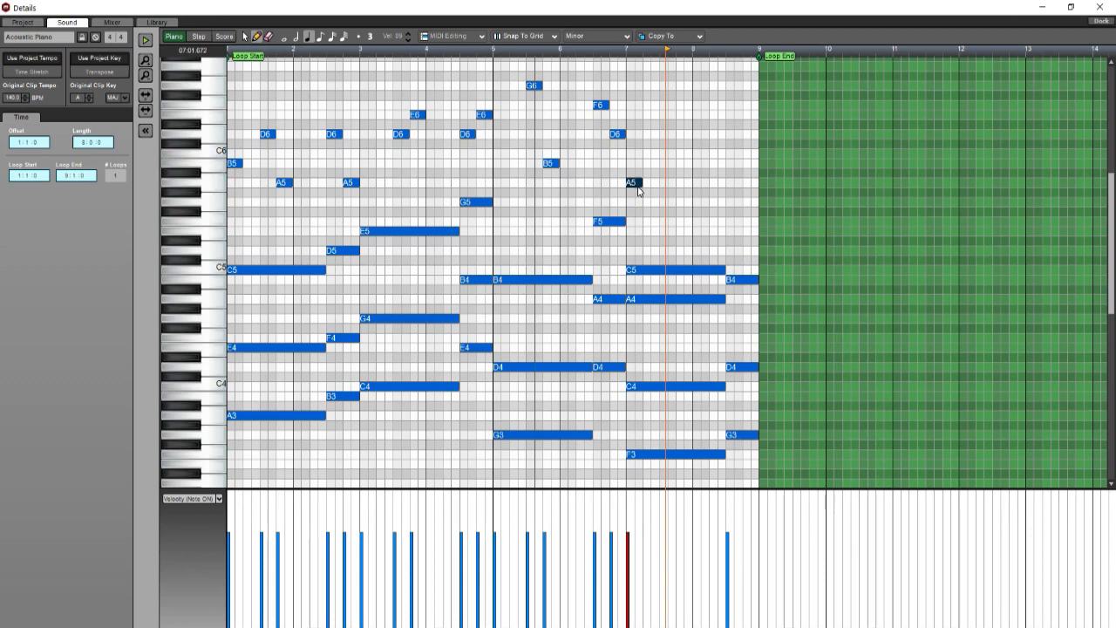
left_click(647, 163)
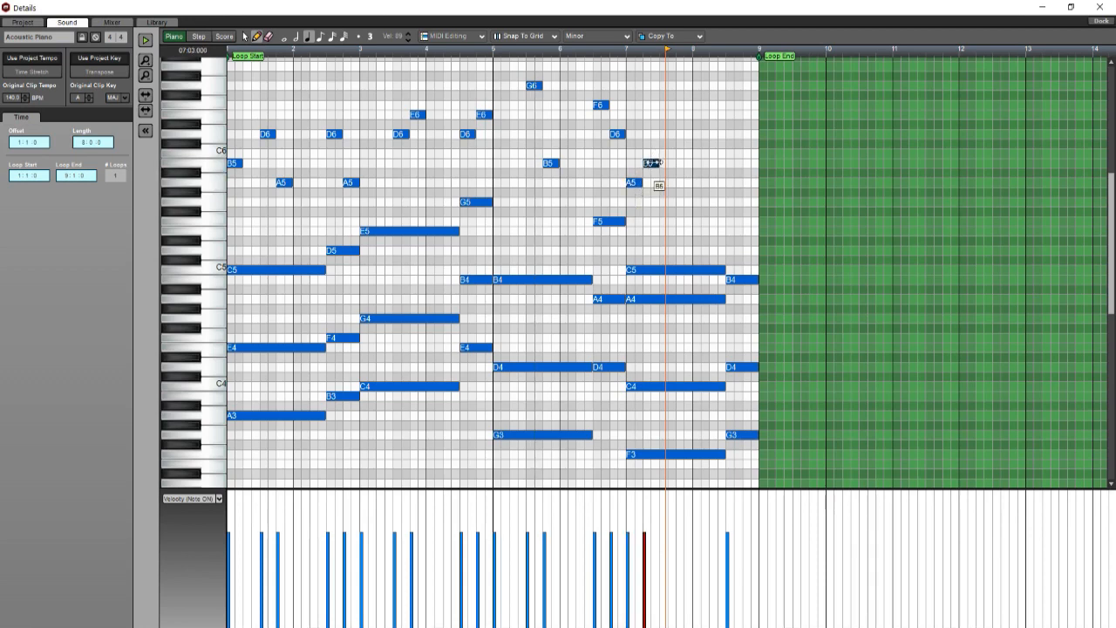
left_click(656, 153)
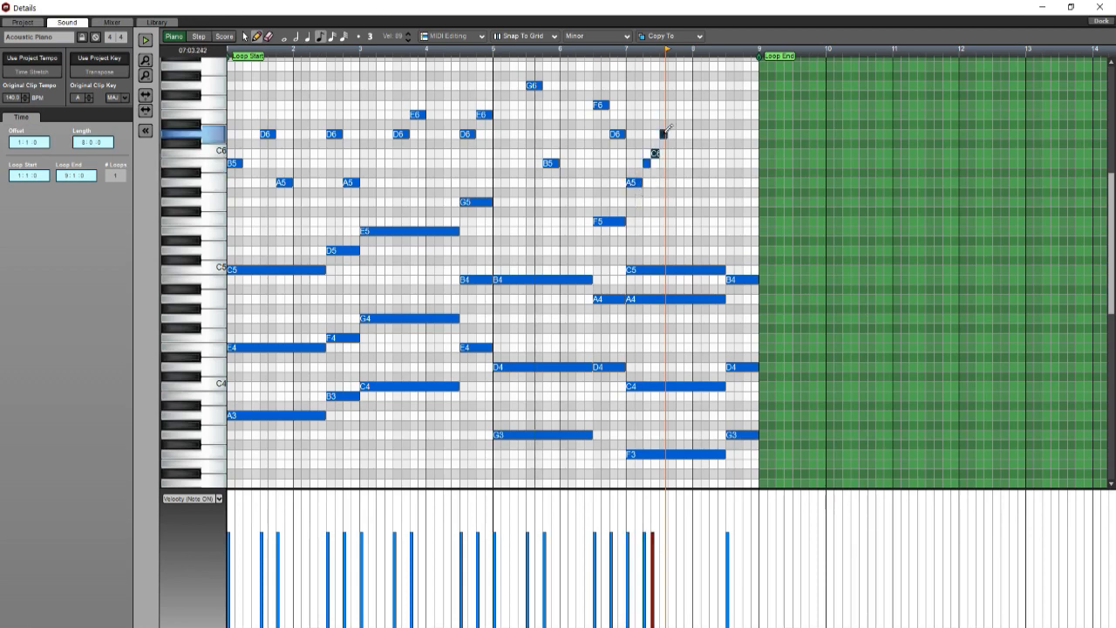
left_click(664, 134)
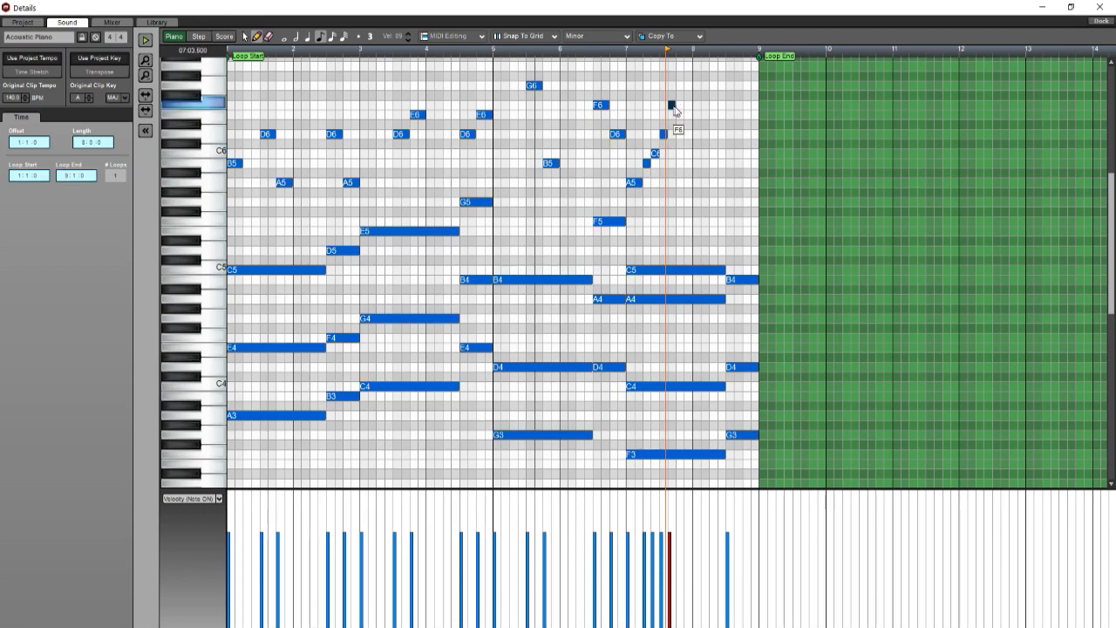
left_click(521, 56)
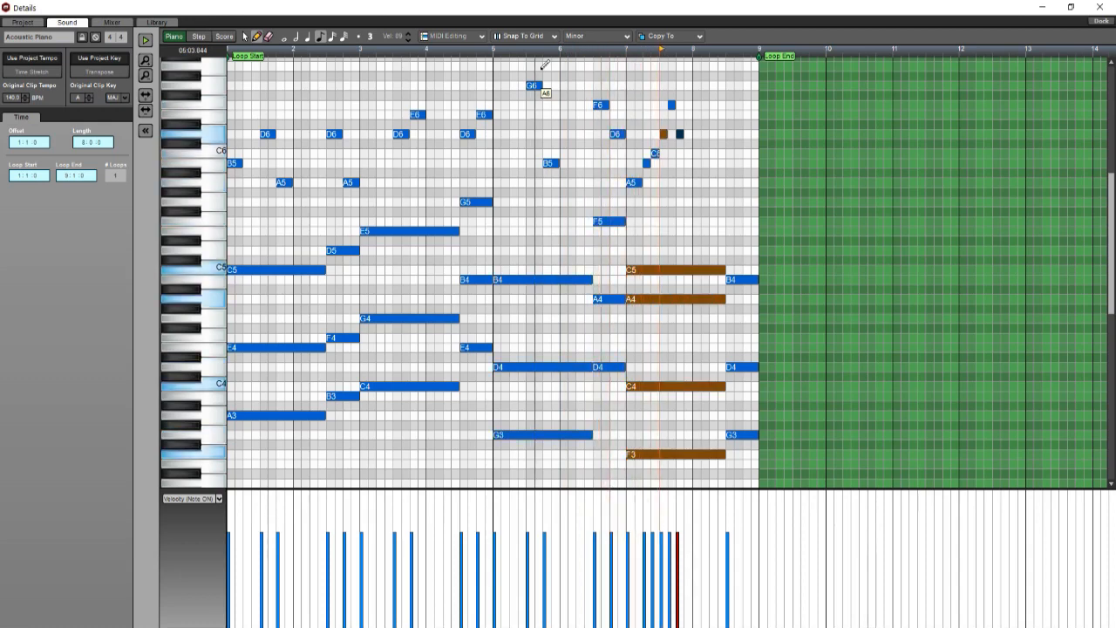
left_click_drag(680, 133, 682, 118)
left_click(622, 60)
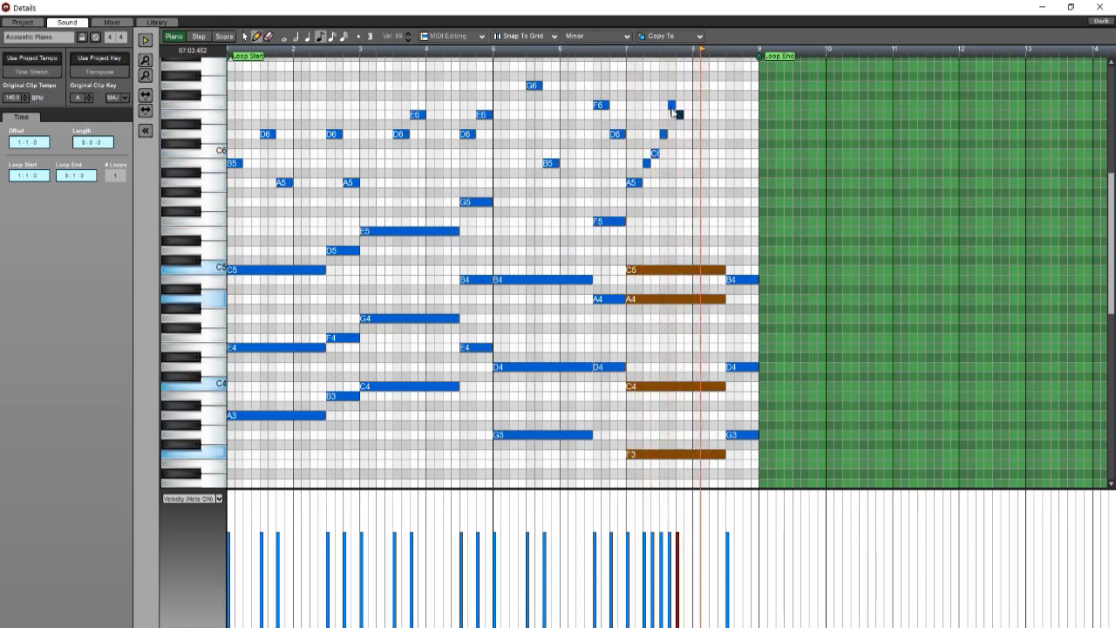
Step: Copy the bar 7 melody phrase into bar 8 and play from the end of bar 6
left_click(697, 183)
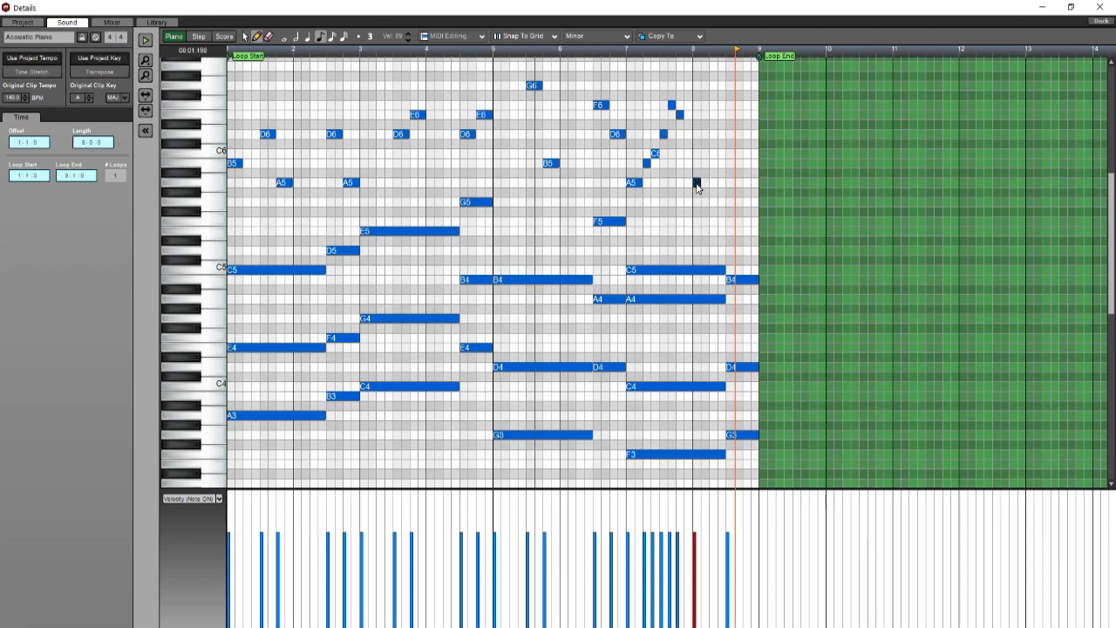
left_click(704, 182)
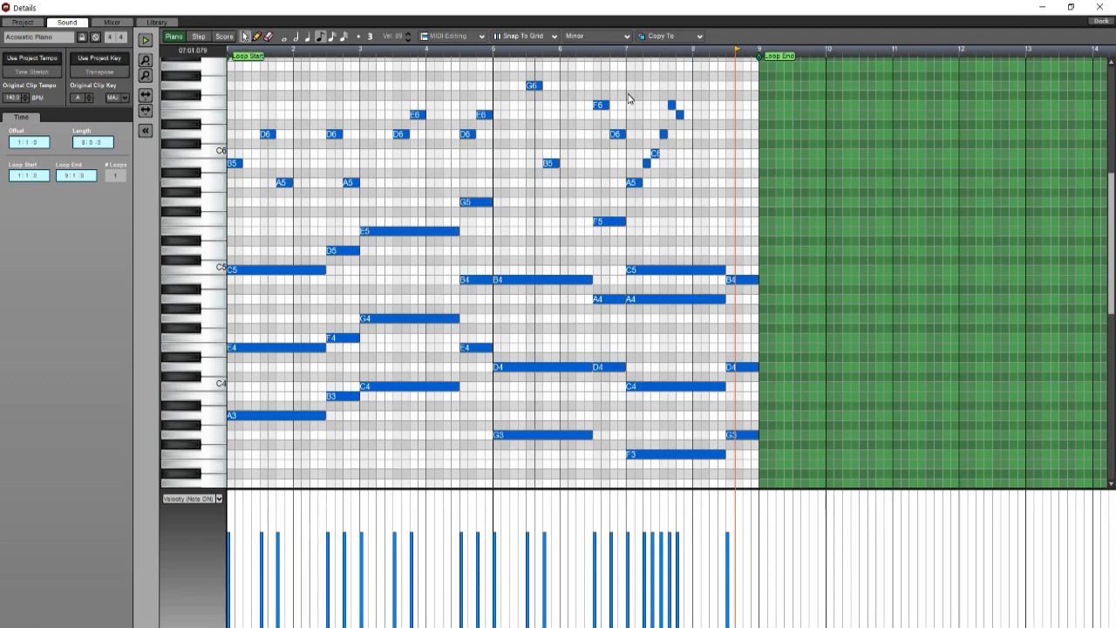
left_click_drag(627, 90, 700, 194)
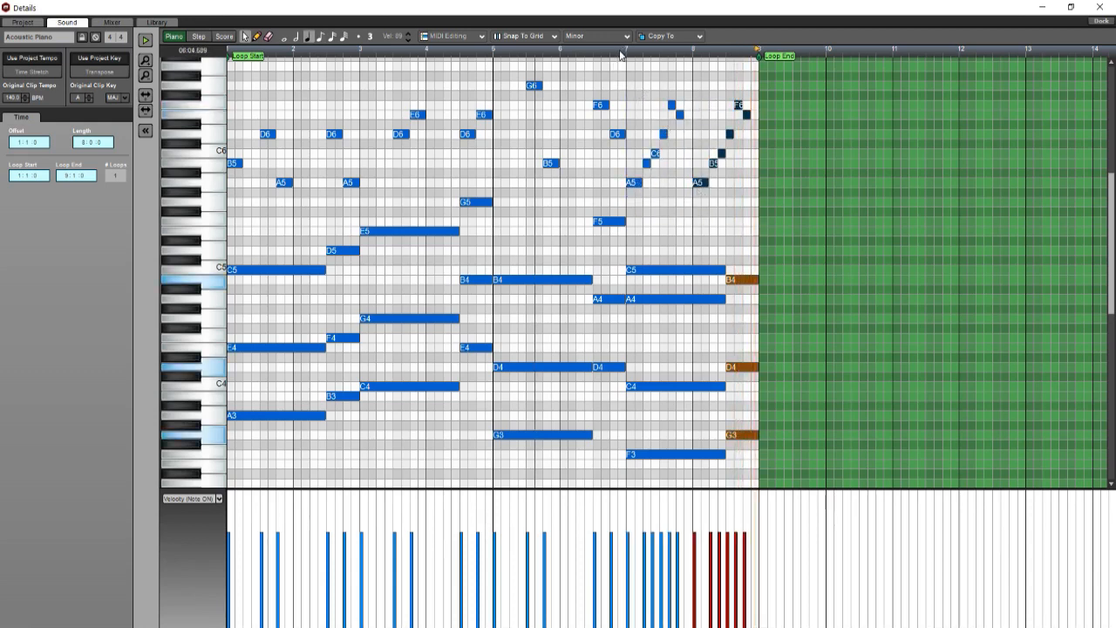
left_click(621, 52)
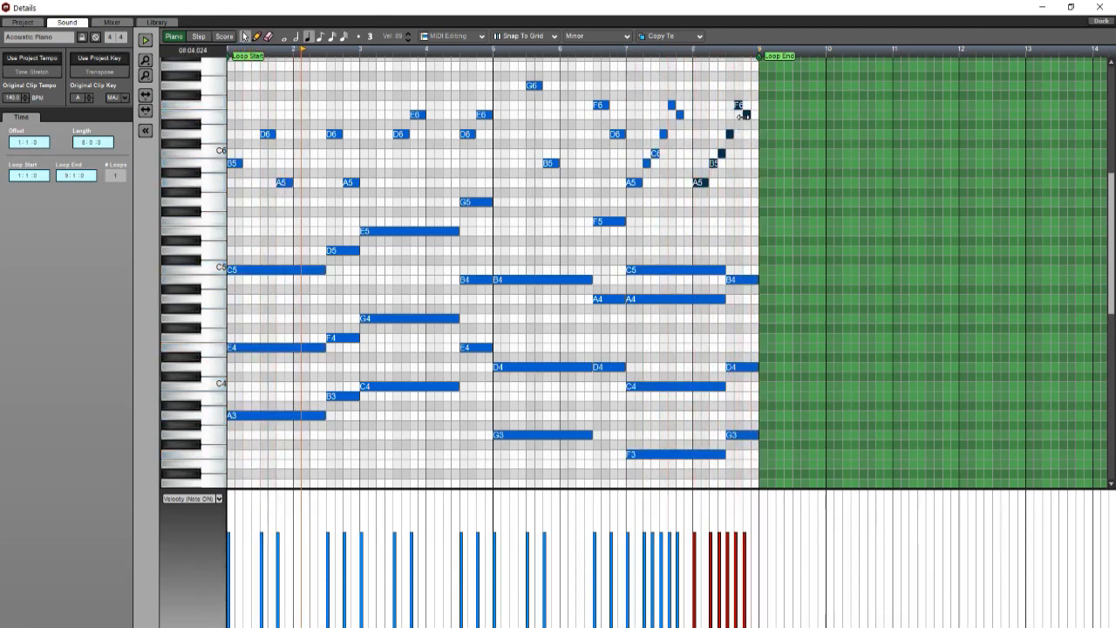
Step: Place a quarter note A5 at the start of bar 9 and lower the first melody note of bar 1 to A5
left_click(747, 116)
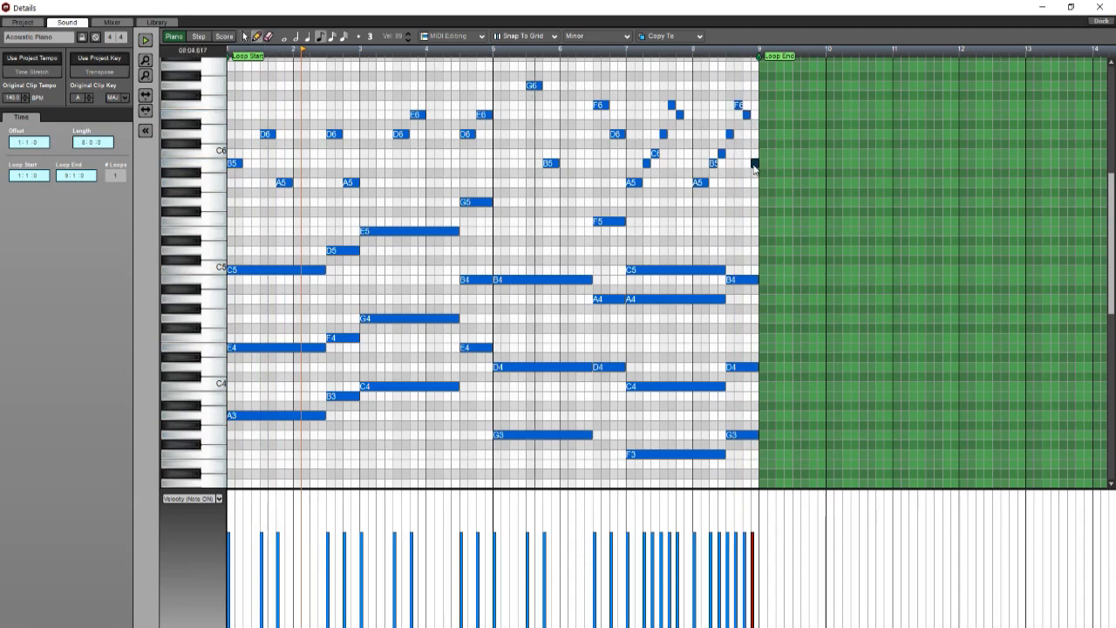
left_click_drag(755, 177, 756, 187)
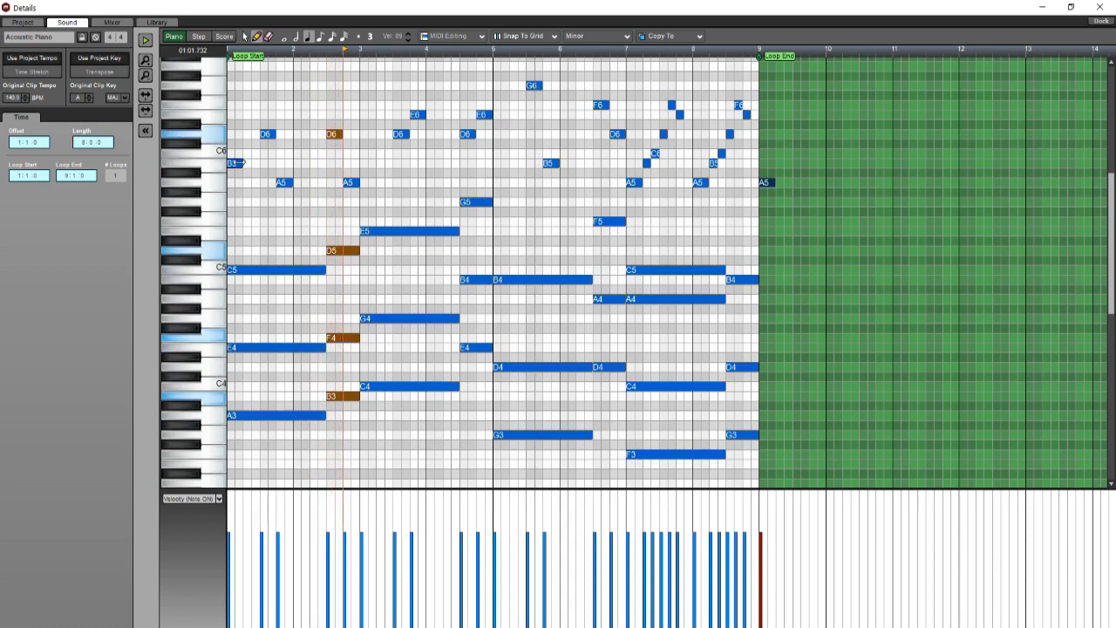
left_click_drag(237, 168, 234, 192)
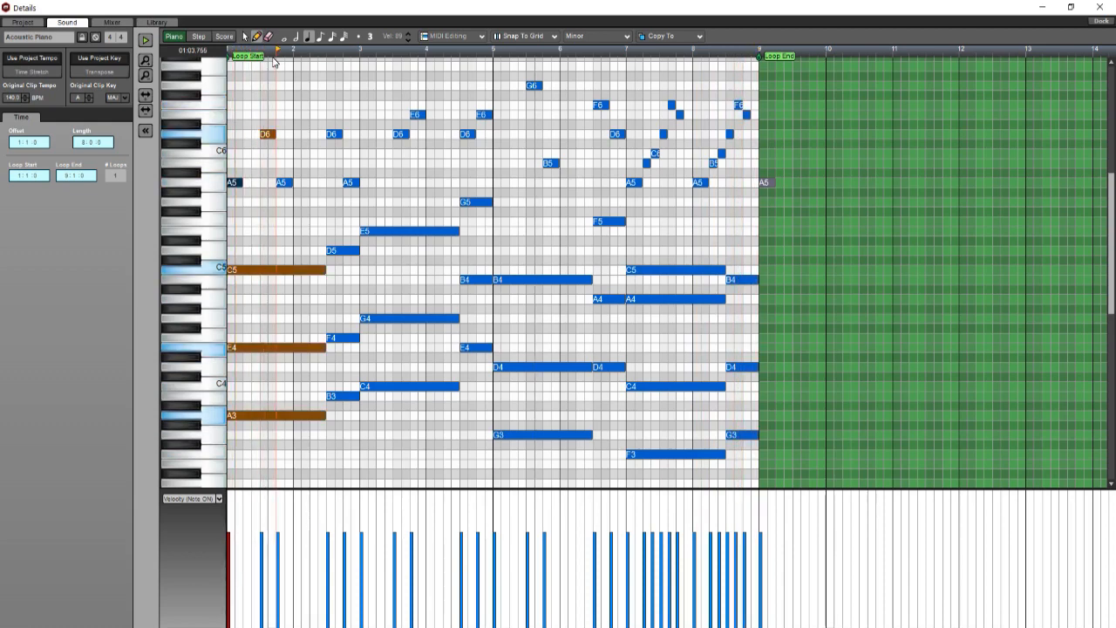
Step: Add eighth notes B5 and C6 on beat 2 of bar 1, play the clip through, and stop playback
left_click(246, 163)
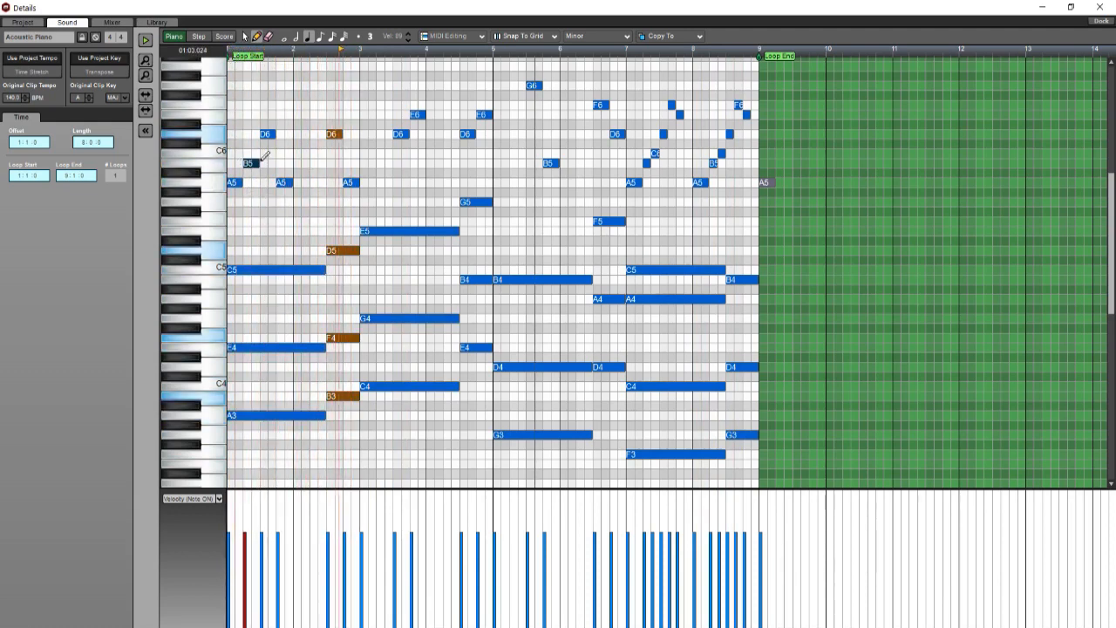
left_click_drag(258, 163, 251, 163)
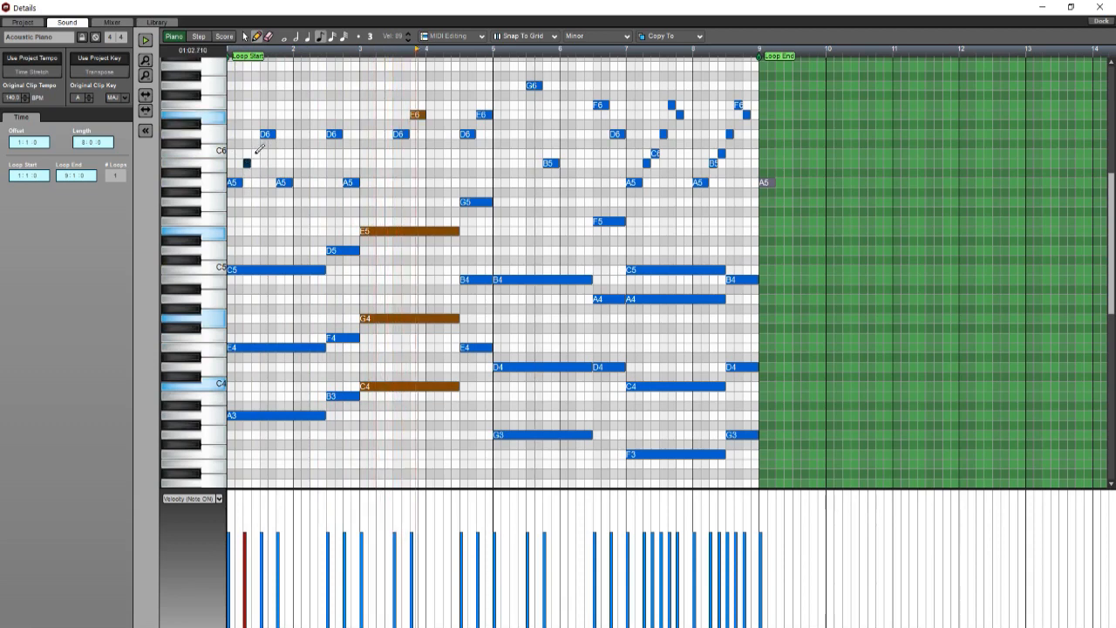
left_click(256, 153)
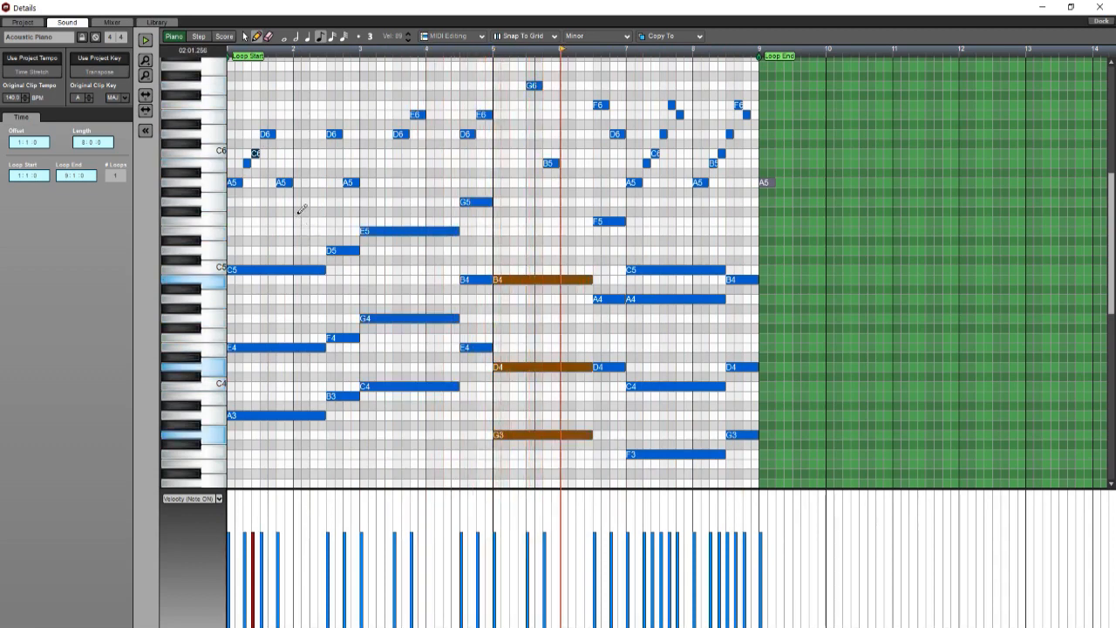
scroll(299, 214, "down", 1)
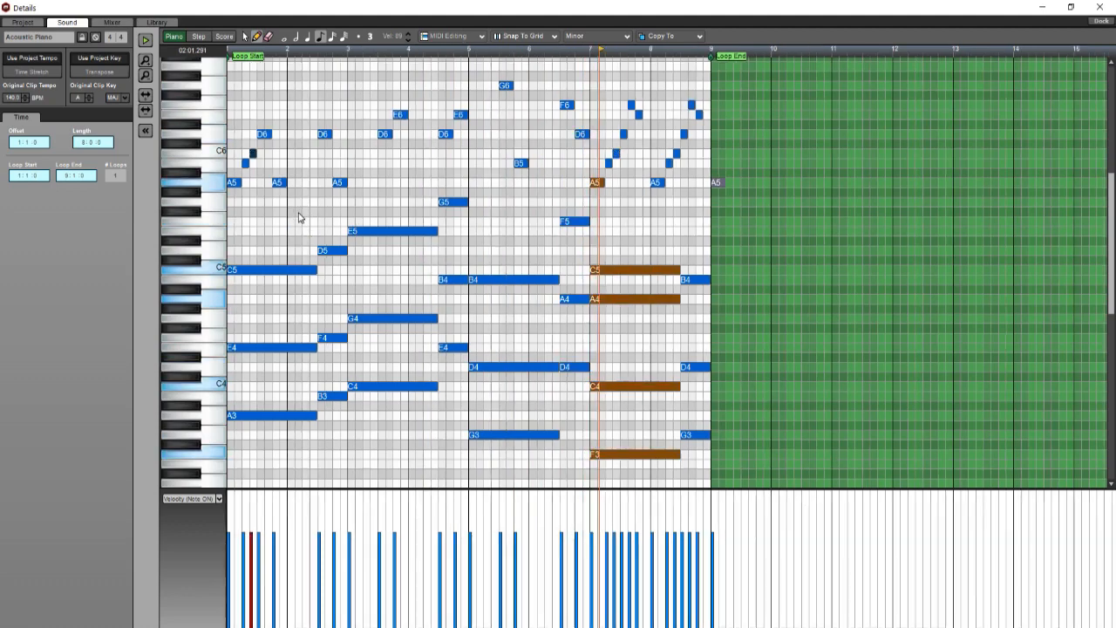
scroll(301, 212, "up", 2)
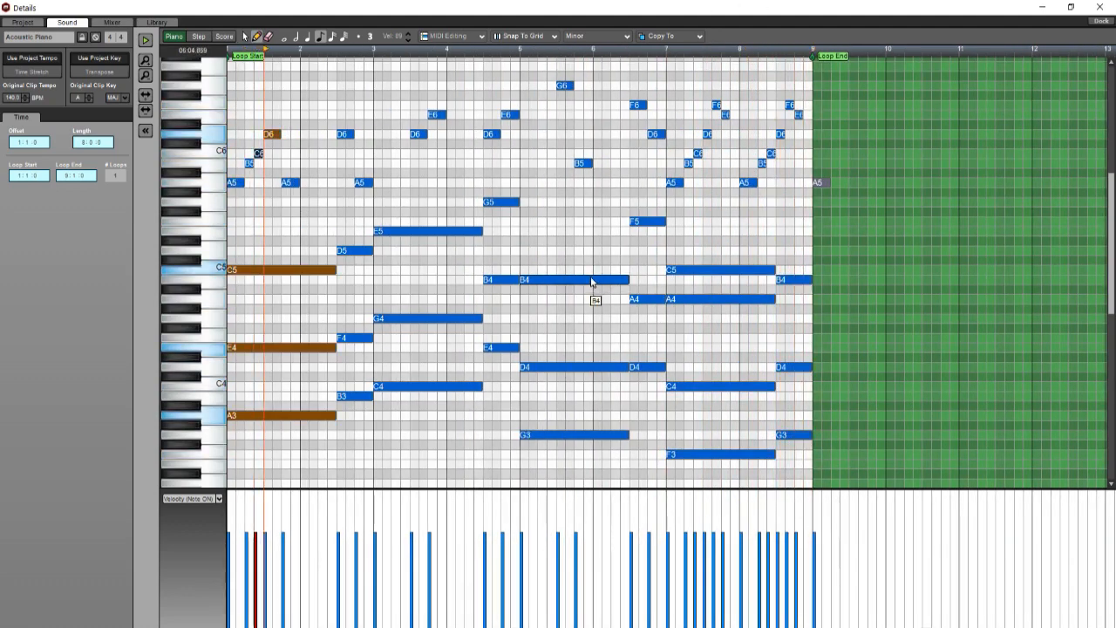
key("space")
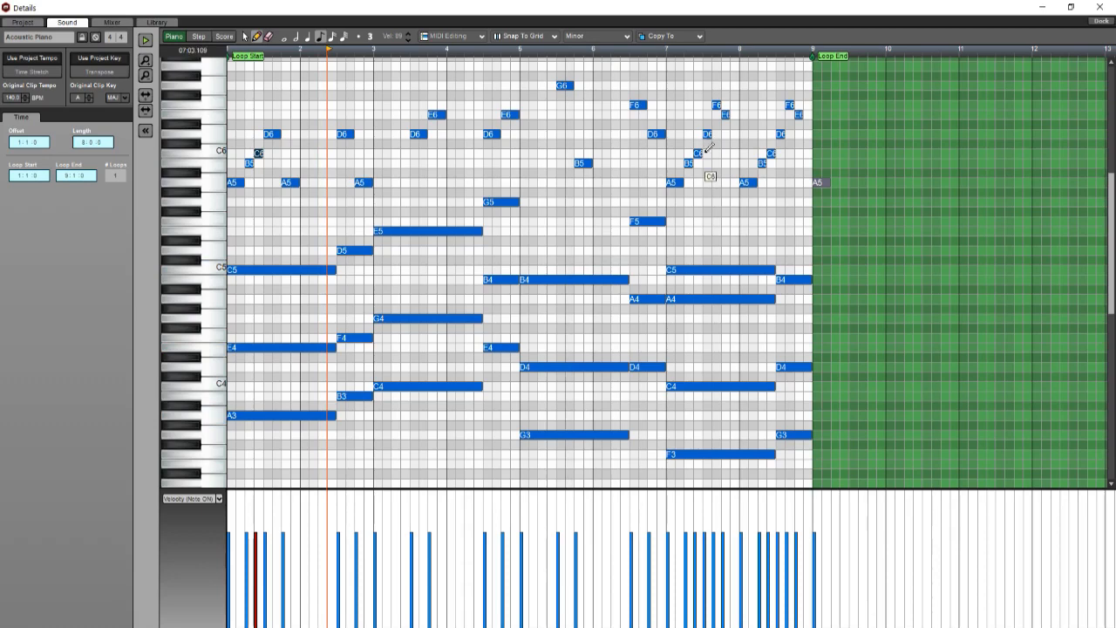
Step: Minimize the Details window, import a Cymatics - Heater sample from the D drive into track 2, and move its clip towards bar 1
left_click(1039, 9)
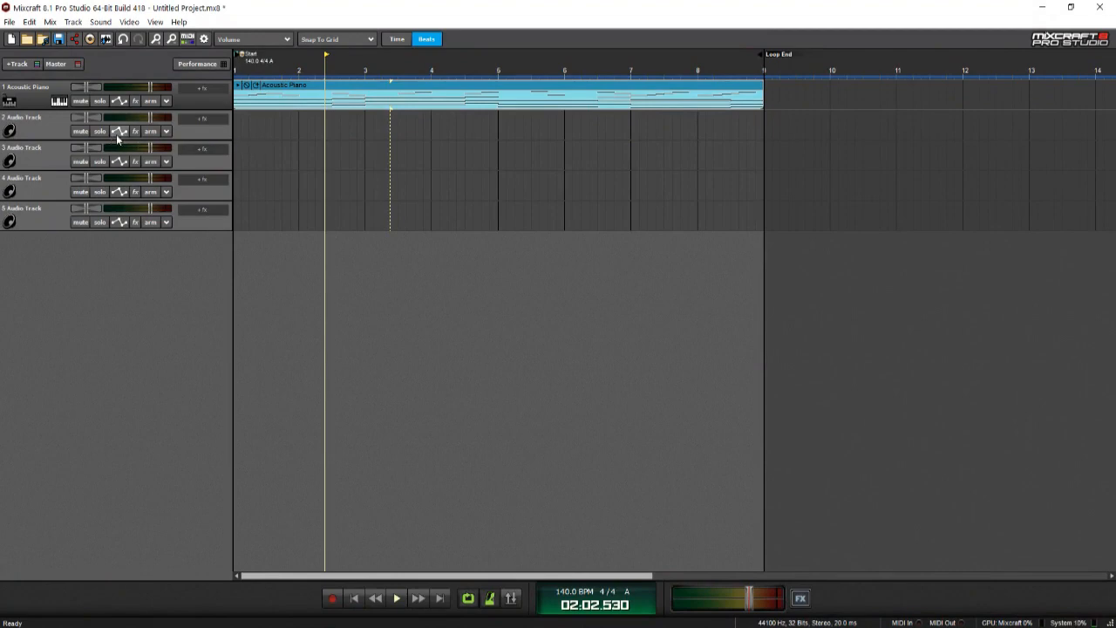
left_click(42, 127)
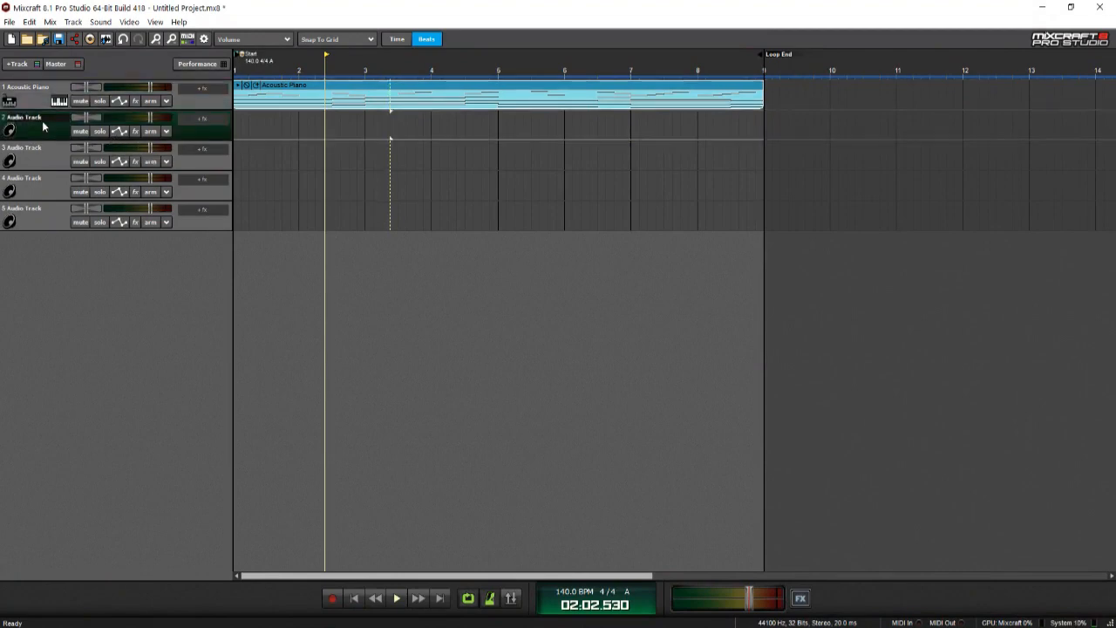
left_click(100, 22)
left_click(131, 35)
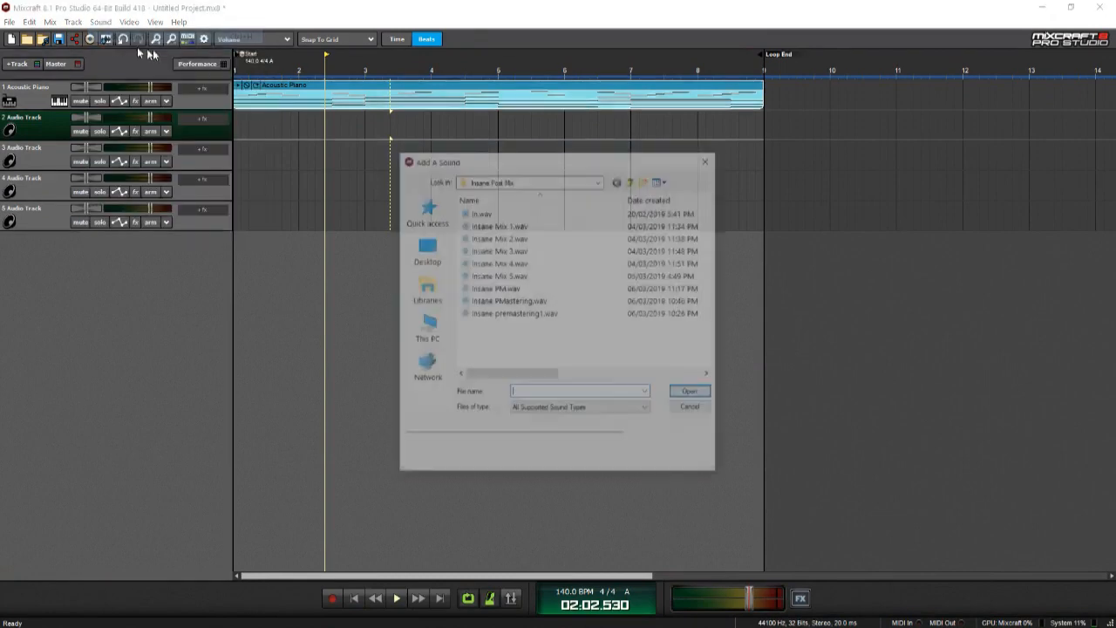
left_click(633, 179)
left_click(424, 250)
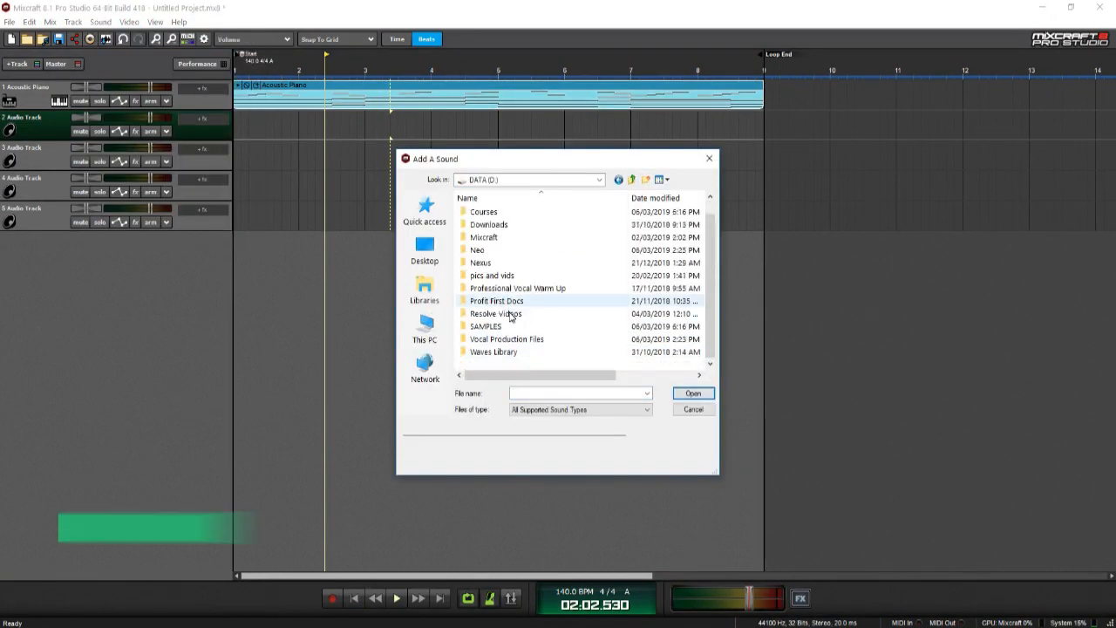
double_click(531, 219)
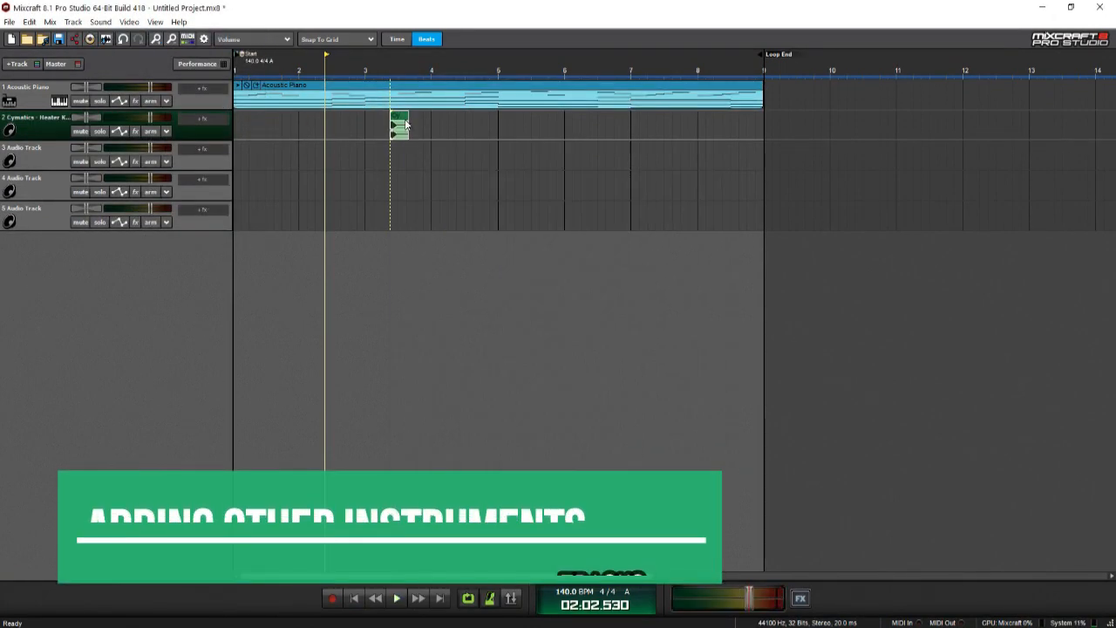
left_click_drag(396, 124, 281, 125)
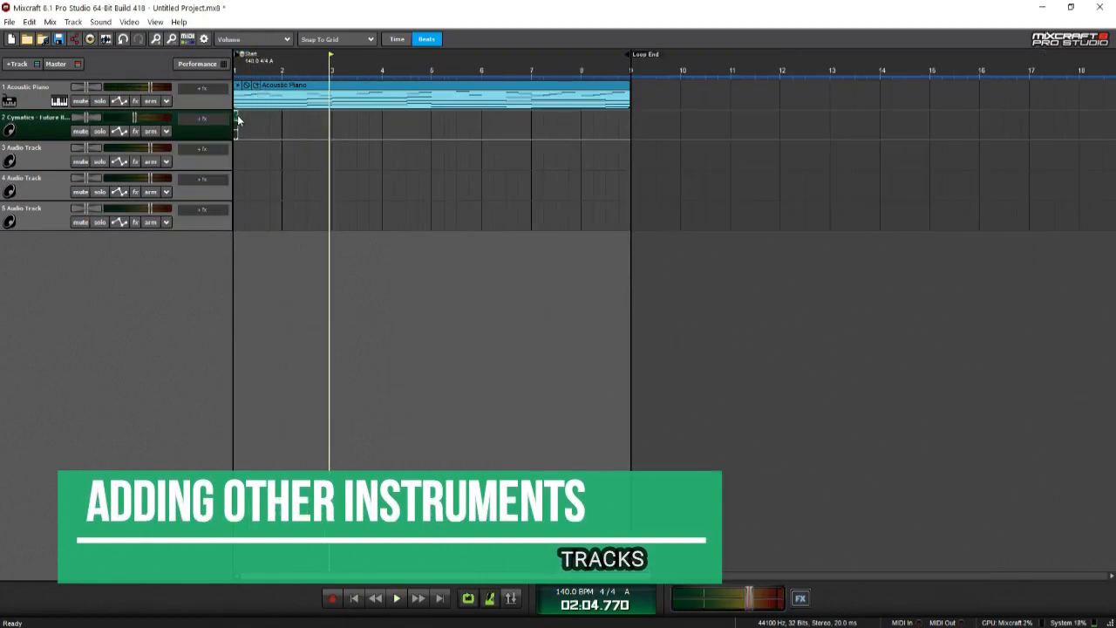
Step: Copy the Cymatics kick clip across bars 2 to 8 of track 2, alternating single and triple hits
scroll(240, 120, "up", 2)
left_click_drag(240, 121, 327, 123)
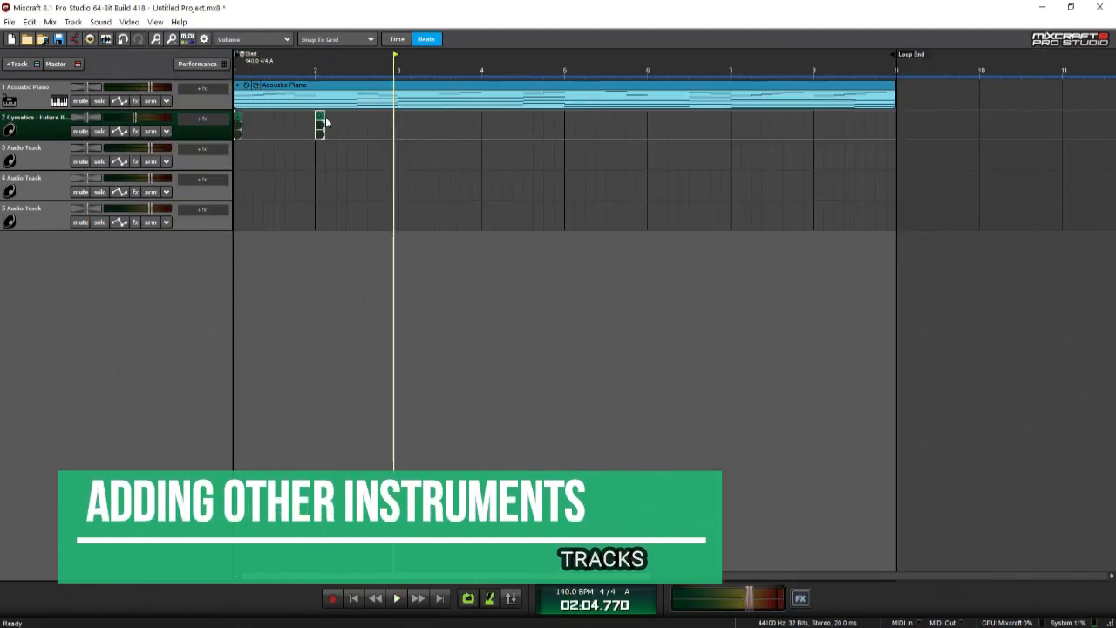
left_click_drag(718, 124, 737, 124)
left_click_drag(331, 124, 498, 123)
left_click_drag(498, 124, 664, 125)
left_click_drag(663, 125, 830, 124)
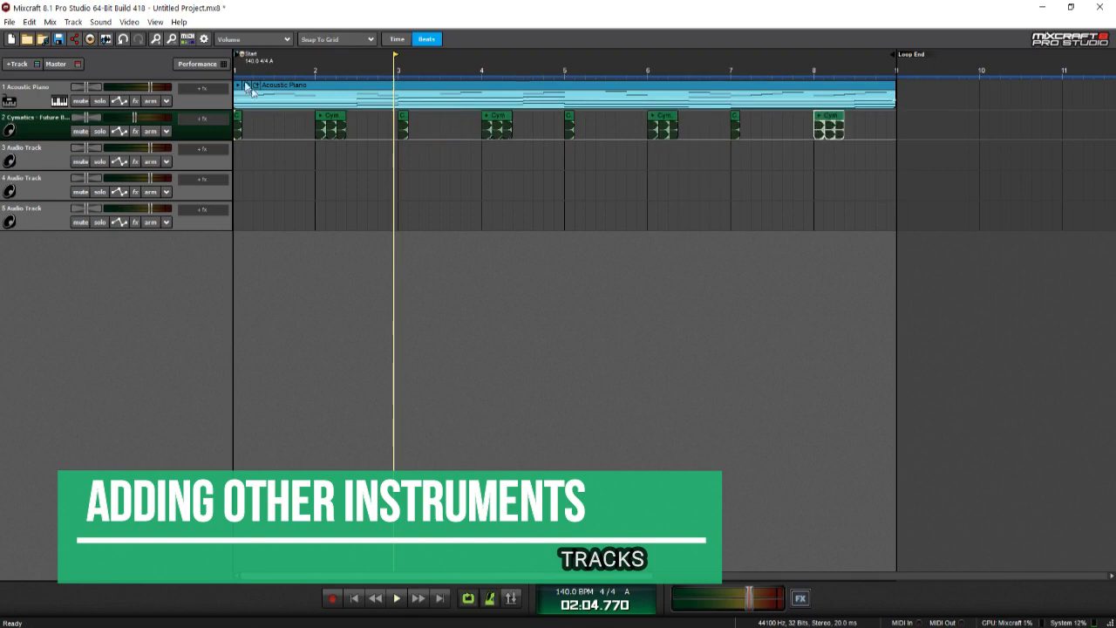
Step: Play the arrangement to check the balance, and lower the volumes of the kick and Acoustic Piano tracks
left_click(236, 70)
key("space")
left_click_drag(137, 118, 131, 118)
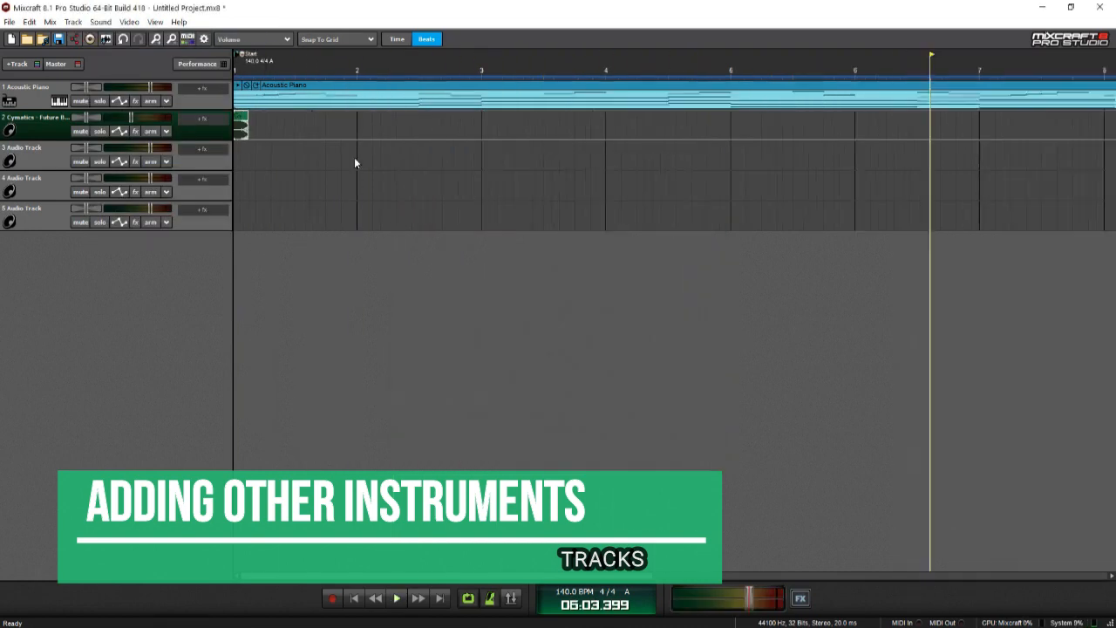
left_click(302, 123)
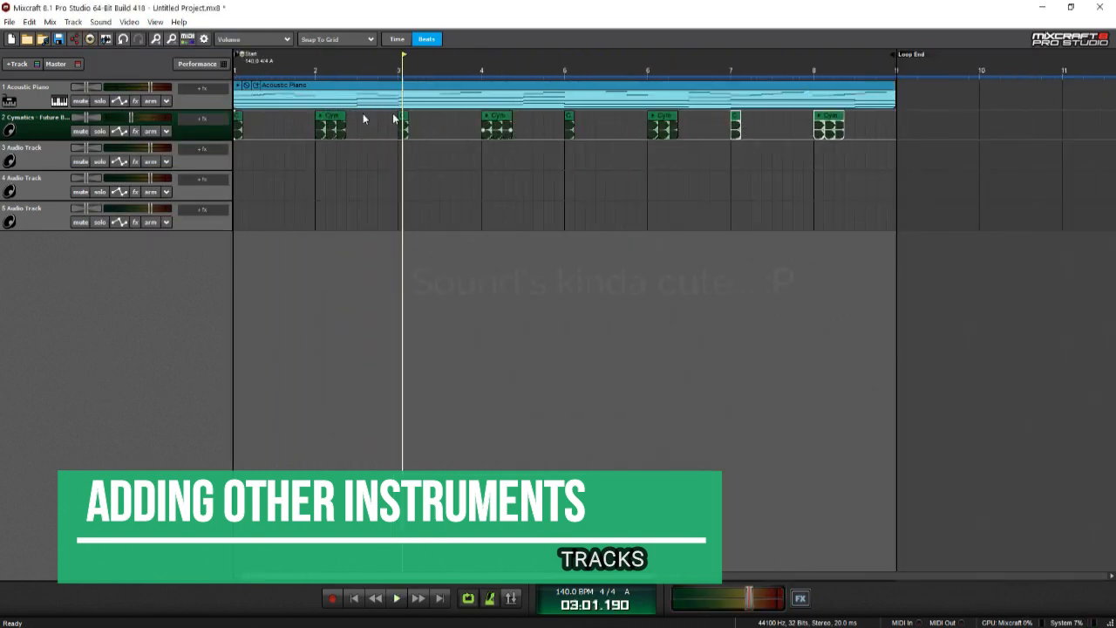
key("space")
scroll(245, 146, "down", 3)
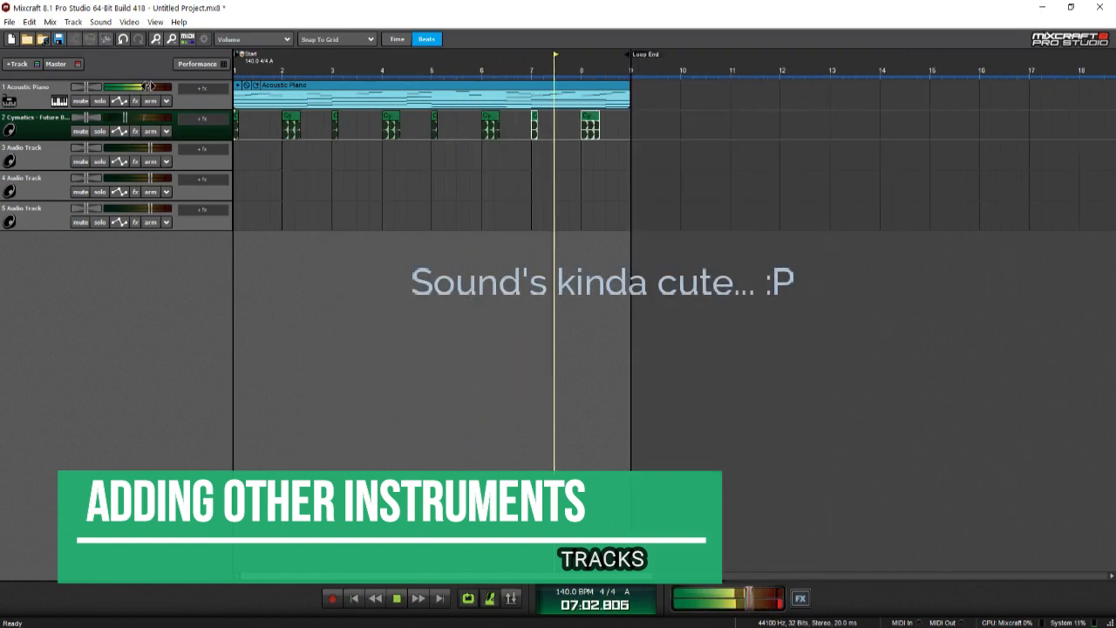
left_click_drag(150, 87, 120, 117)
key("space")
Step: Undo the placement of the Cymatics kick clips until track 2 is empty
key("ctrl+z")
key("ctrl+z")
key("ctrl+z")
key("ctrl+z")
Step: Audition the SFB2_Kicks samples in the Singomakers Future Bass Ultra Pack Vol 2 and import SFB2_Kick_12.wav into track 2
key("ctrl+h")
left_click(632, 180)
left_click(632, 180)
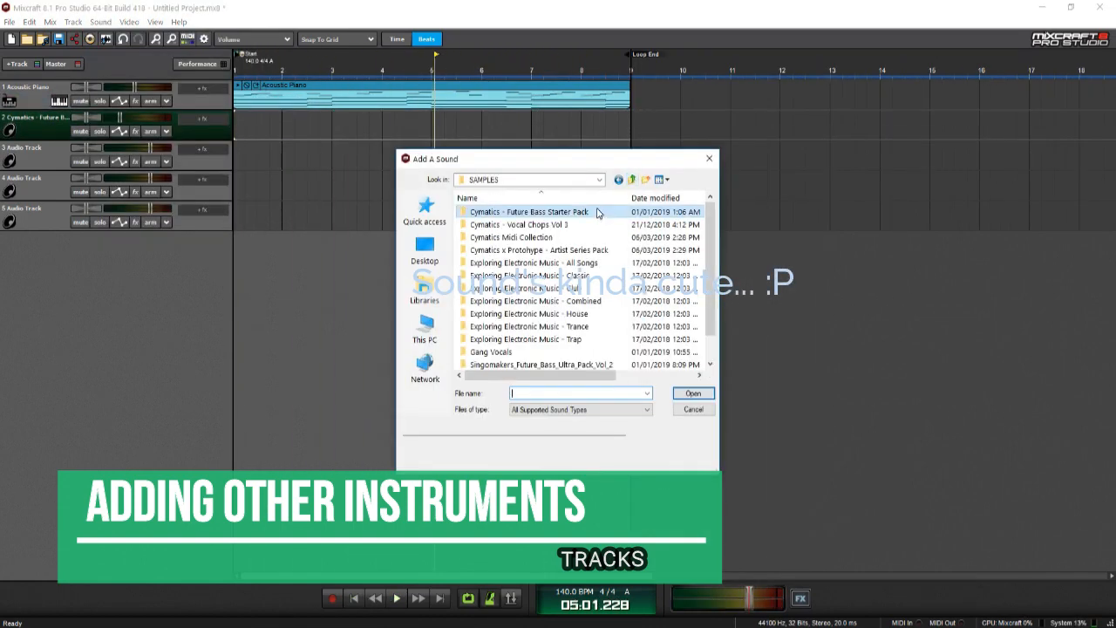
double_click(532, 364)
double_click(493, 276)
left_click(511, 228)
left_click(511, 327)
left_click(511, 301)
left_click(511, 353)
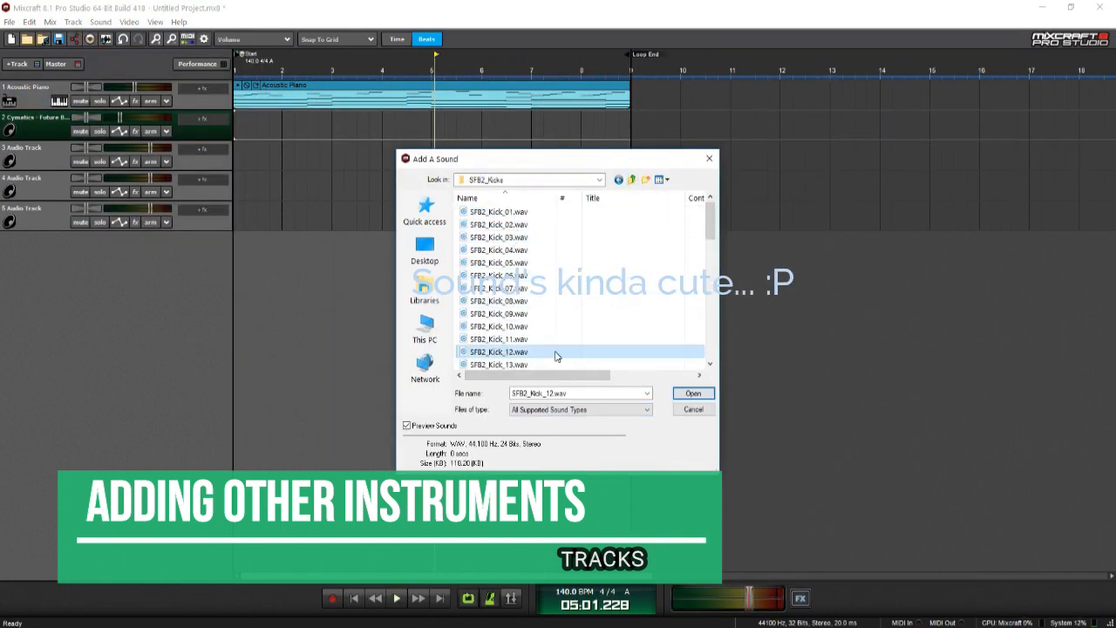
left_click(694, 394)
Step: Arrange the kick clip with a single hit in bar 1 and three hits from the start of bar 2
scroll(236, 70, "up", 1)
left_click(285, 138)
scroll(244, 119, "up", 5)
left_click_drag(262, 118, 566, 119)
key("space")
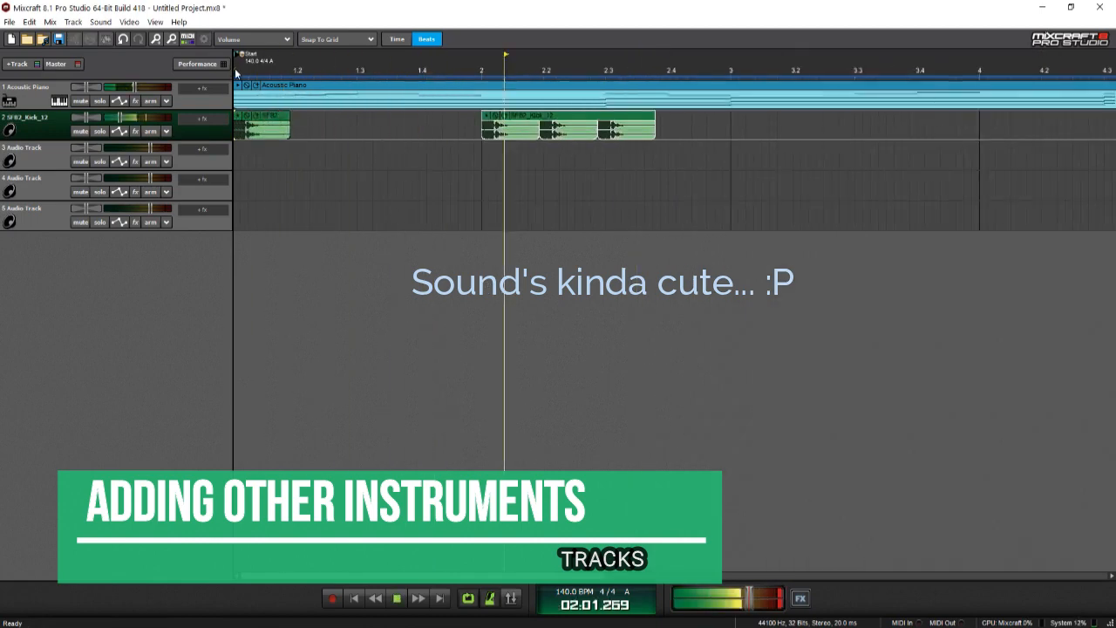
key("space")
left_click_drag(477, 129, 456, 129)
scroll(458, 129, "up", 2)
left_click_drag(628, 120, 670, 122)
Step: Play the kick pattern and repeat it across the remaining bars up to bar 8
left_click(279, 71)
key("space")
scroll(303, 70, "down", 2)
key("space")
left_click_drag(410, 121, 575, 122)
key("space")
key("space")
Step: Audition the snare samples in the Singomakers pack and import SFB2_Snare_10 into track 3
left_click(52, 155)
left_click(100, 22)
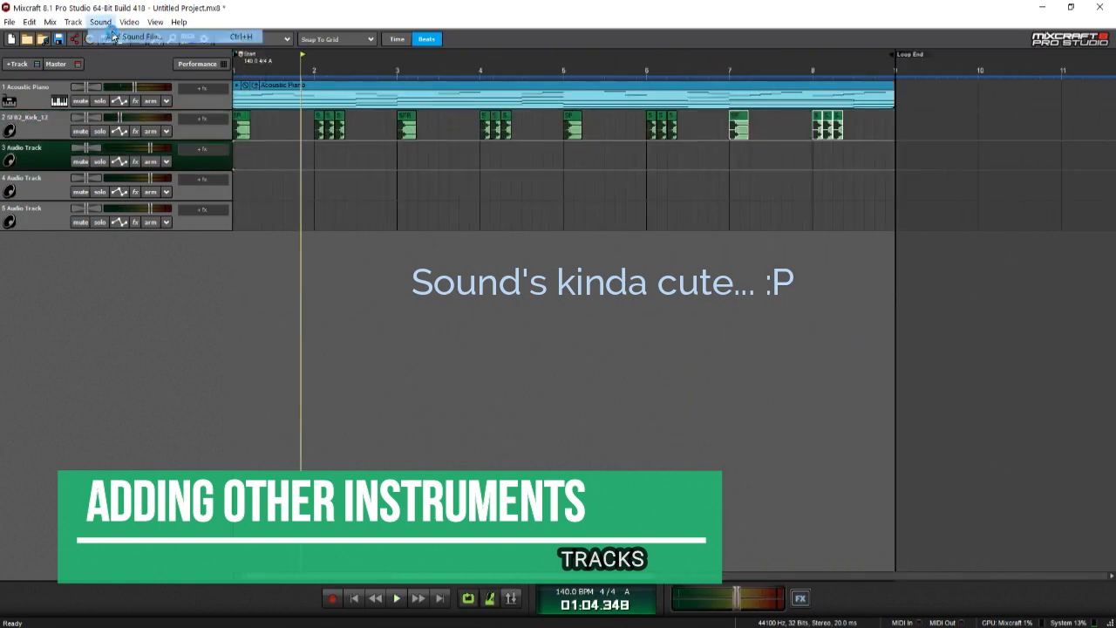
left_click(130, 38)
left_click(631, 180)
double_click(497, 263)
left_click(506, 238)
left_click(511, 303)
left_click(490, 326)
left_click(694, 393)
Step: Move the snare clip to beat 3 of bar 1 and play it back from the start
scroll(288, 155, "down", 1)
scroll(288, 156, "up", 4)
left_click_drag(681, 155, 451, 156)
scroll(309, 155, "up", 3)
scroll(367, 148, "down", 8)
scroll(367, 147, "up", 3)
left_click_drag(259, 156, 286, 156)
left_click(243, 74)
key("space")
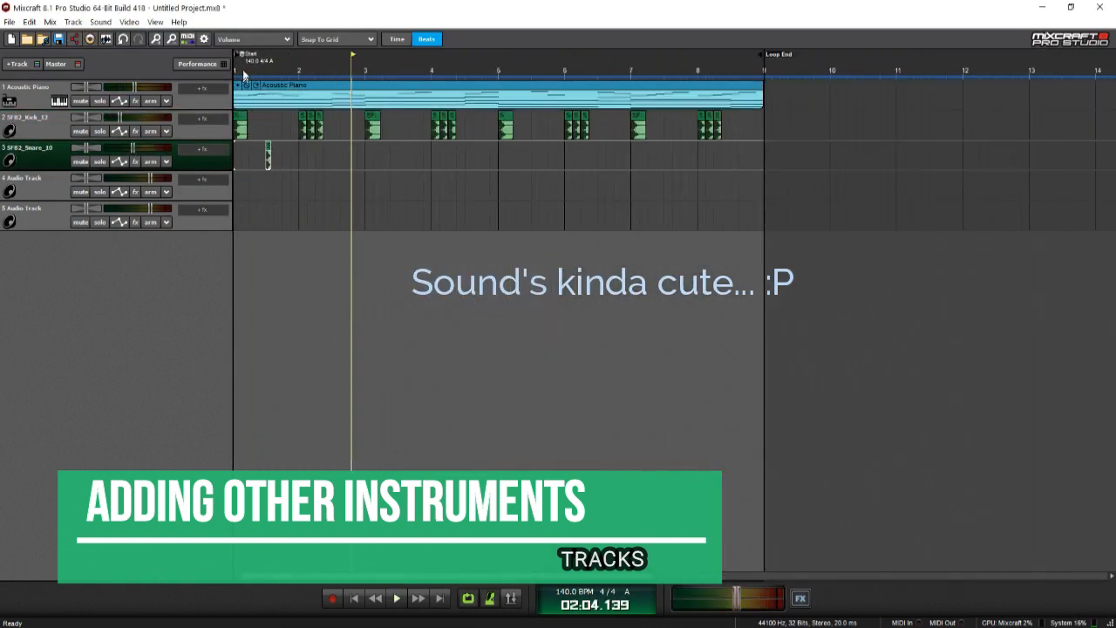
Step: Copy the SFB2_Snare_10 clip to beat 3 of every bar through bar 8, playing back to check the rhythm
scroll(279, 153, "up", 4)
left_click_drag(373, 155, 389, 155)
key("space")
key("space")
left_click_drag(293, 147, 306, 147)
left_click_drag(295, 155, 394, 155)
left_click_drag(414, 157, 493, 161)
left_click_drag(492, 161, 892, 156)
key("space")
left_click_drag(283, 127, 319, 127)
Step: Import the SFB2_Snare_48 sample into track 4
left_click(26, 177)
left_click(100, 21)
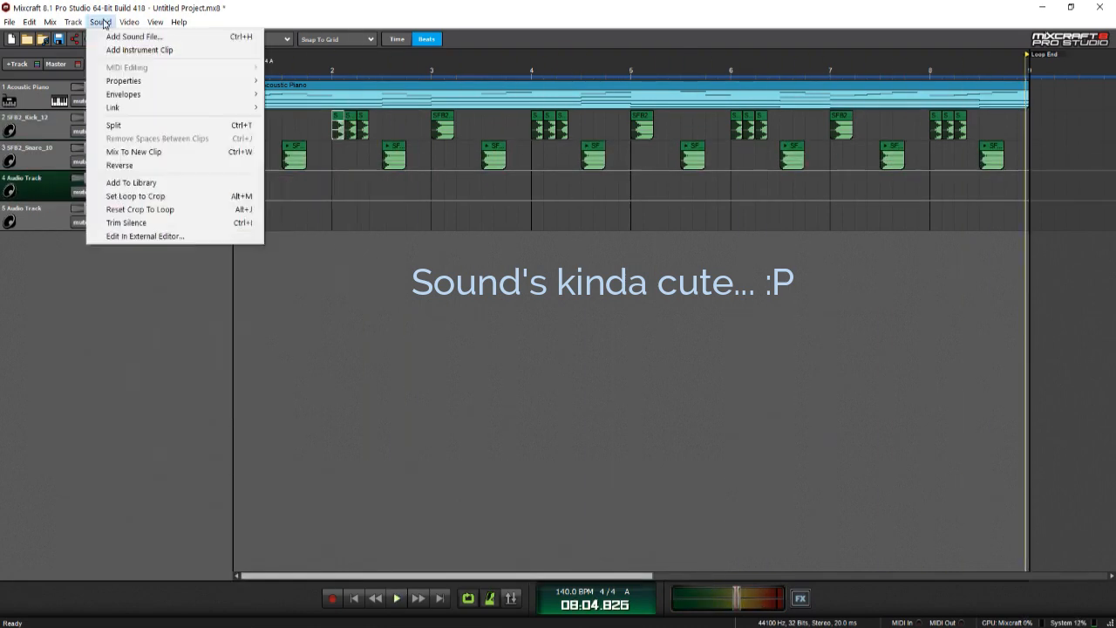
left_click(124, 35)
left_click(503, 301)
scroll(509, 305, "down", 3)
left_click(508, 314)
double_click(516, 354)
Step: Layer SFB2_Snare_48 on beat 3 of all eight bars and lower the track's volume during playback
left_click_drag(271, 177, 418, 177)
left_click_drag(443, 192, 518, 178)
left_click_drag(323, 180, 723, 181)
left_click(246, 65)
key("space")
left_click_drag(150, 178, 129, 149)
Step: Add the Pro Studio reverb effect to the SFB2_Snare_48 track and close the effects window
left_click(202, 178)
type("acoust")
left_click(242, 259)
left_click(777, 237)
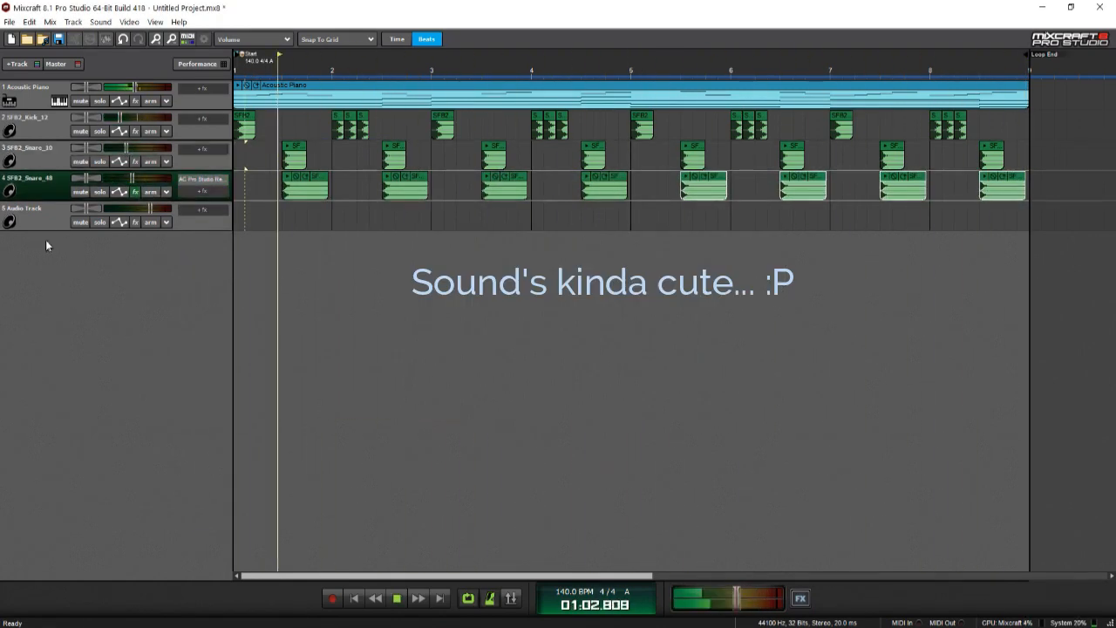
Step: Select track 5, show the loop library, and connect the computer to the Wi-Fi network
left_click(35, 209)
left_click(450, 616)
left_click(1101, 21)
scroll(132, 571, "down", 2)
left_click(1009, 615)
left_click(1062, 326)
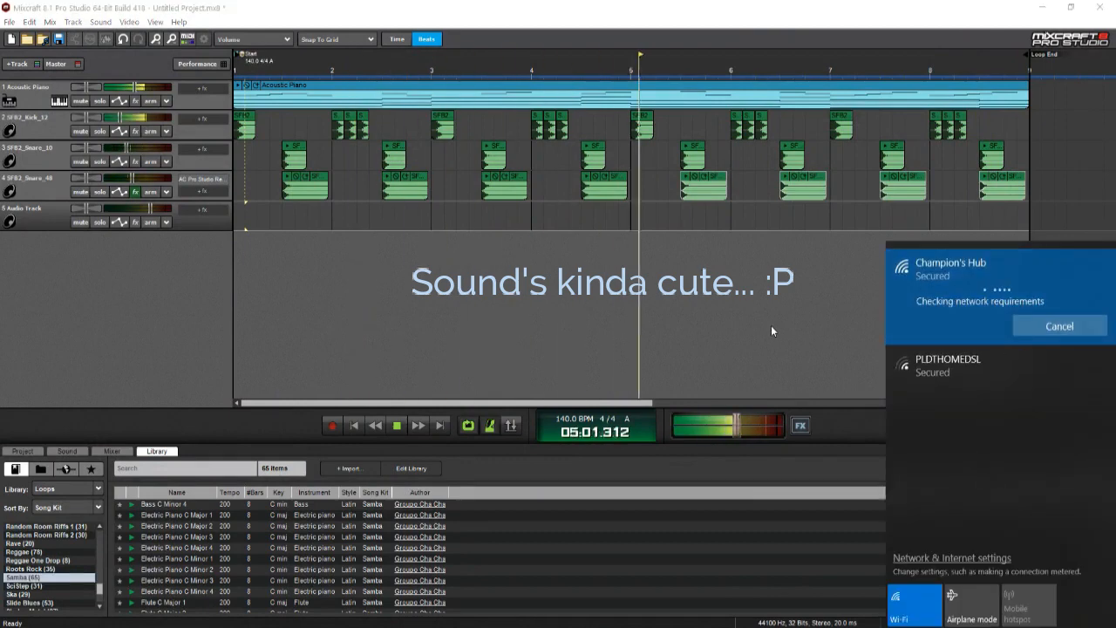
left_click(773, 328)
Step: Audition loops from the Samba kit, including Guitar C Minor 4A, against the playing track
left_click(133, 547)
scroll(134, 563, "down", 6)
left_click(132, 570)
scroll(133, 571, "down", 4)
left_click(133, 570)
left_click(133, 559)
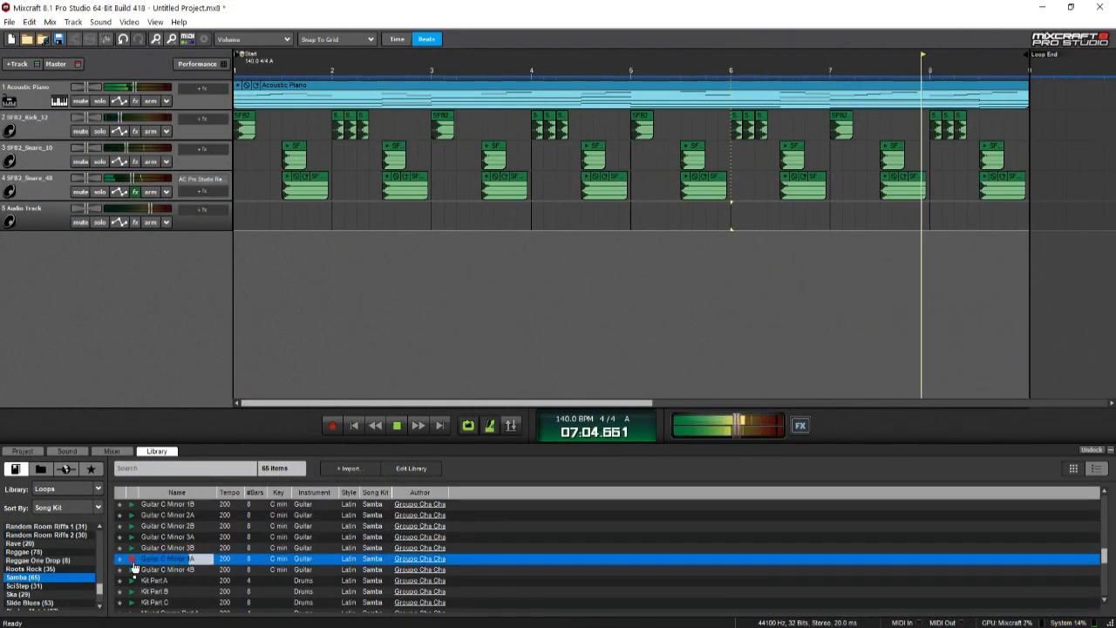
Step: Try the Guitar C Minor 4A loop on track 5 and delete its clip
left_click_drag(162, 559, 579, 216)
scroll(661, 210, "down", 2)
scroll(463, 209, "down", 2)
left_click(452, 212)
key("Delete")
Step: Audition the Samba kit's Sax C Minor loops
scroll(134, 575, "down", 6)
left_click(132, 582)
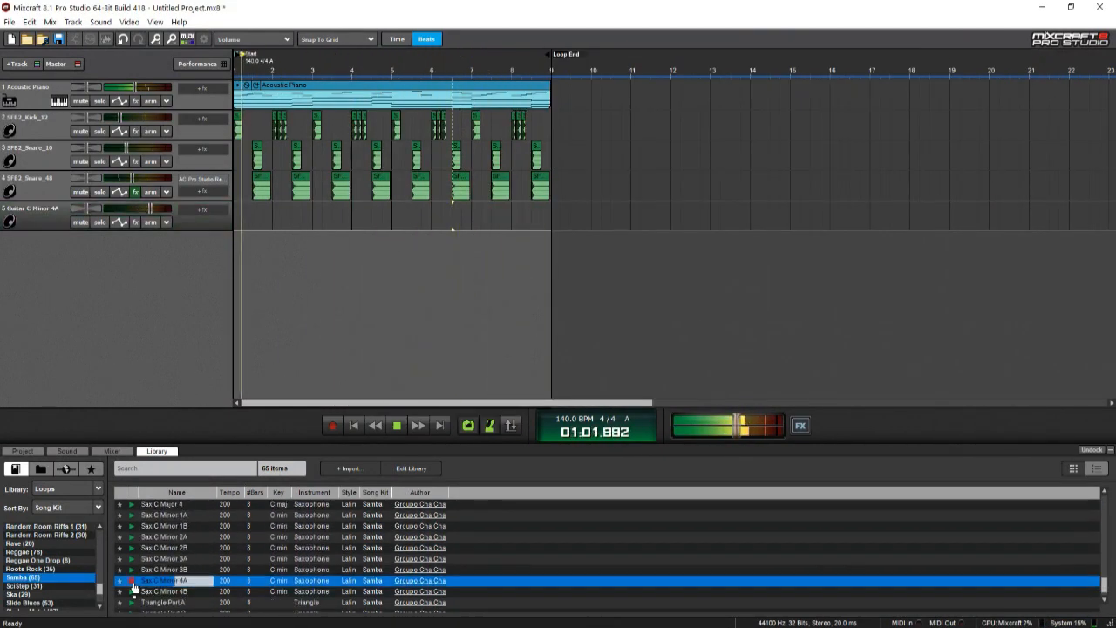
left_click(133, 570)
scroll(134, 577, "down", 1)
scroll(71, 595, "up", 1)
scroll(136, 584, "up", 5)
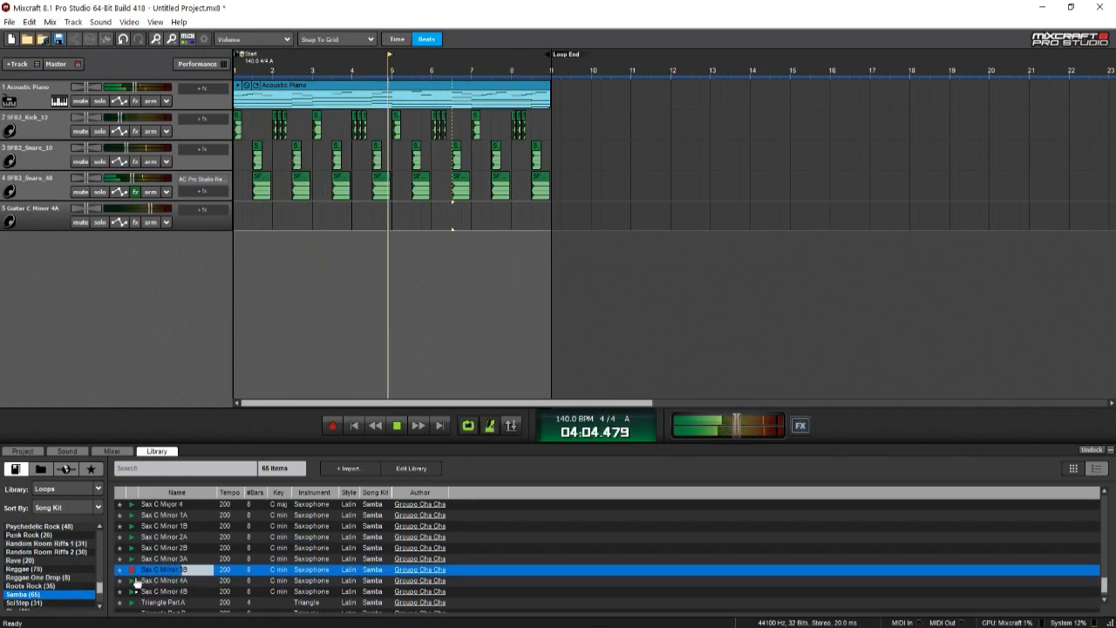
left_click(132, 537)
scroll(73, 587, "down", 2)
Step: Audition the Progressive Trance kit's loops, including Trance Arpegg
scroll(74, 587, "up", 4)
left_click(73, 569)
left_click(133, 604)
scroll(134, 593, "down", 2)
left_click(134, 582)
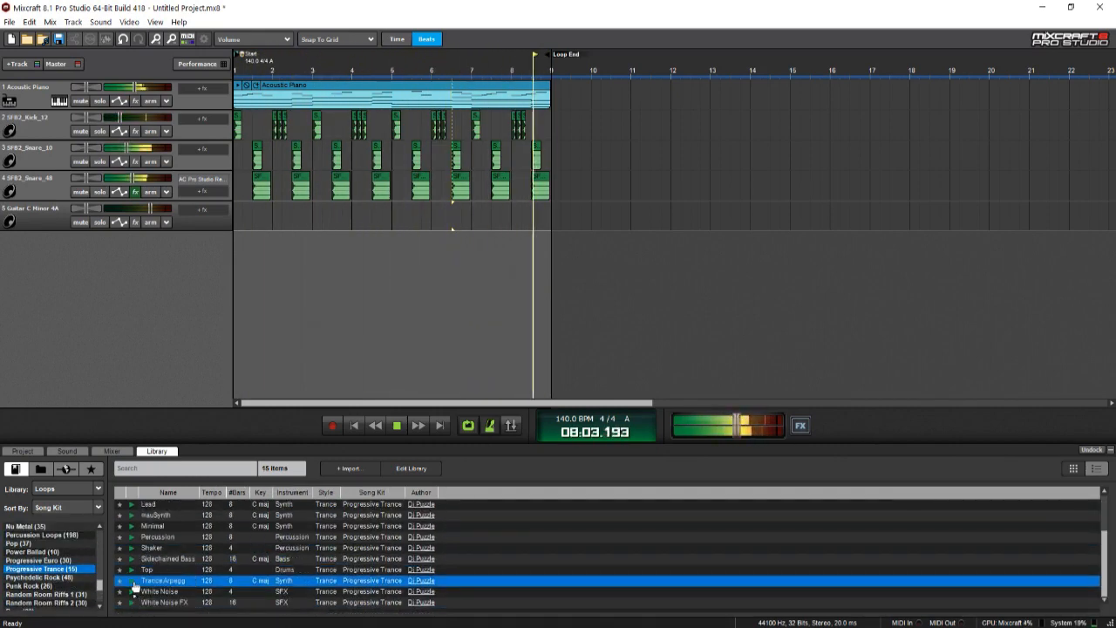
Step: Add the Jazzy Chill Out kit's Electric Guitar loop to track 5 at bar 5 and shorten it to end at bar 9
scroll(70, 584, "up", 7)
left_click(69, 569)
left_click(132, 505)
left_click_drag(172, 506, 392, 216)
scroll(392, 216, "down", 4)
left_click_drag(831, 218, 381, 218)
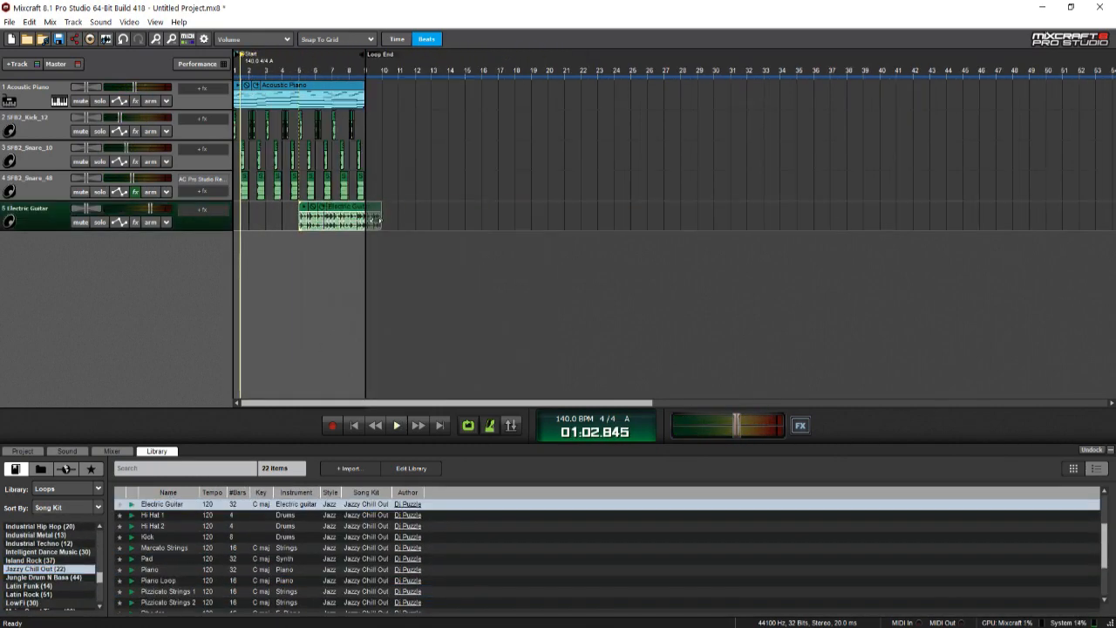
Step: Search the instrument presets for "pian" and change track 1's instrument to Pianissimo
left_click(59, 101)
left_click(515, 88)
type("pian")
left_click(463, 222)
left_click(561, 236)
left_click(409, 311)
left_click(784, 51)
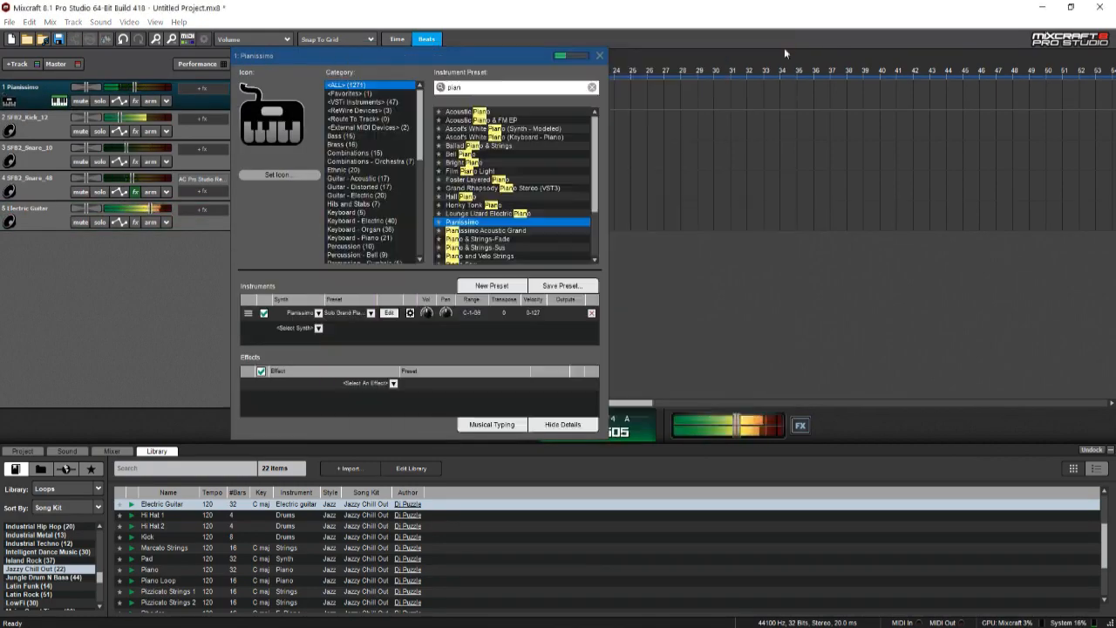
left_click(599, 55)
Step: Lower the Electric Guitar track's volume slightly and choose Low Pass Cutoff as the clip envelope parameter
left_click_drag(150, 208, 143, 208)
left_click(228, 41)
left_click(259, 82)
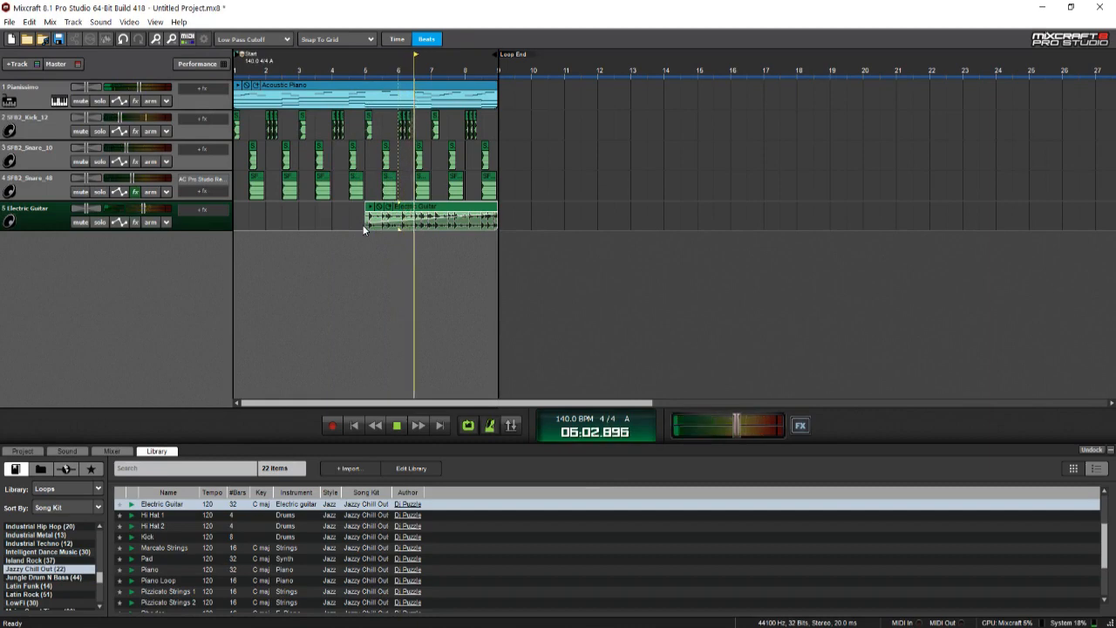
Step: Add an audio track as track 6 and audition the Hi Hat 1 and Hi Hat 2 loops of the Jazzy Chill Out kit
right_click(104, 248)
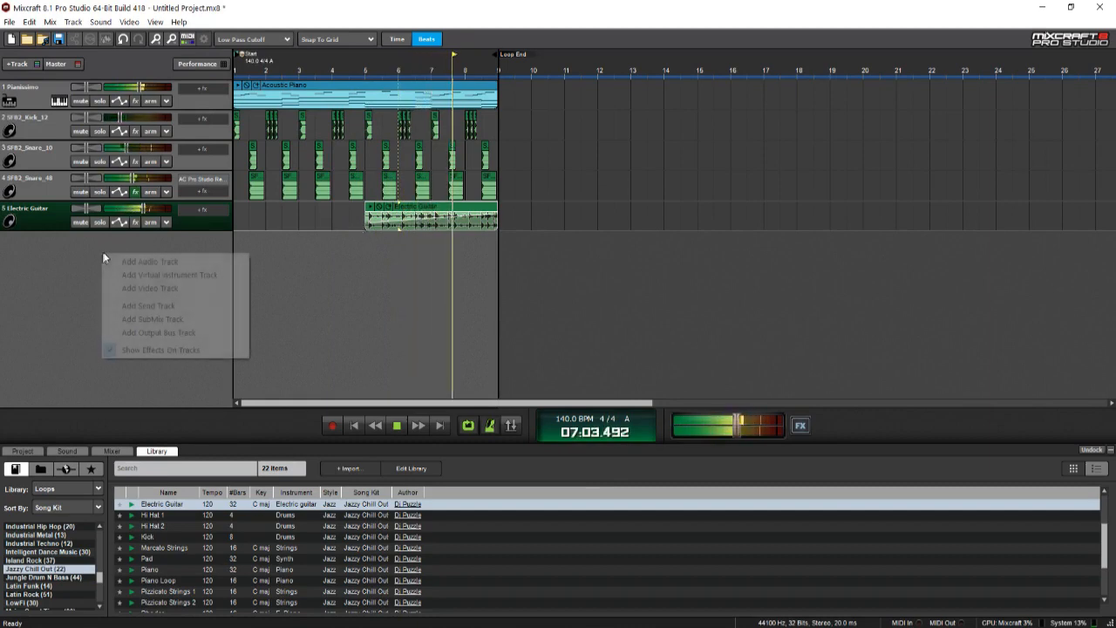
left_click(150, 261)
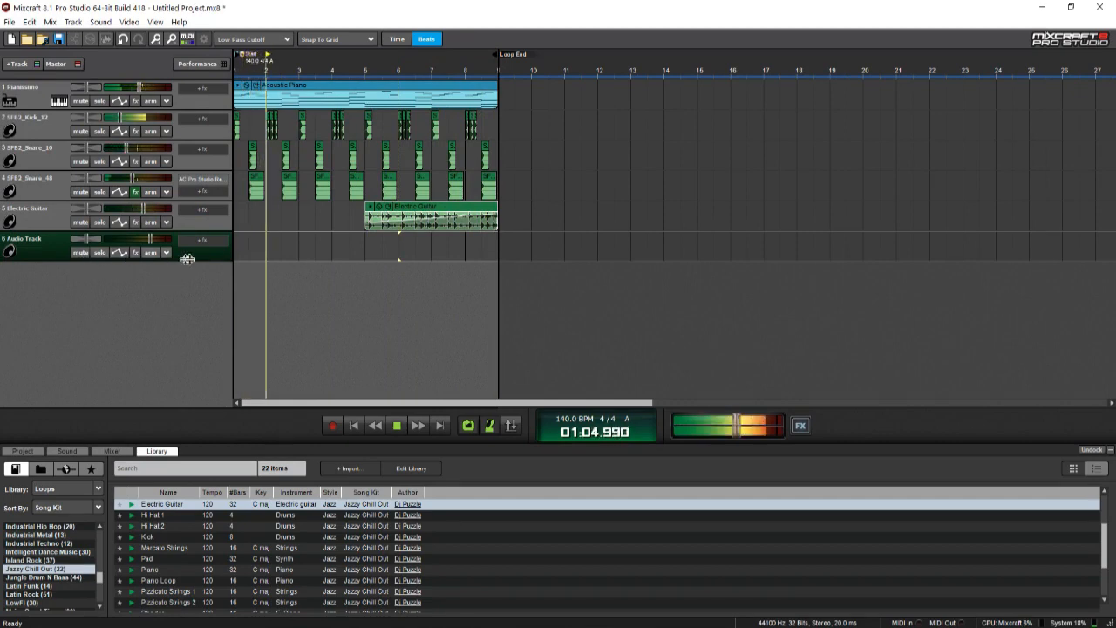
scroll(156, 582, "down", 3)
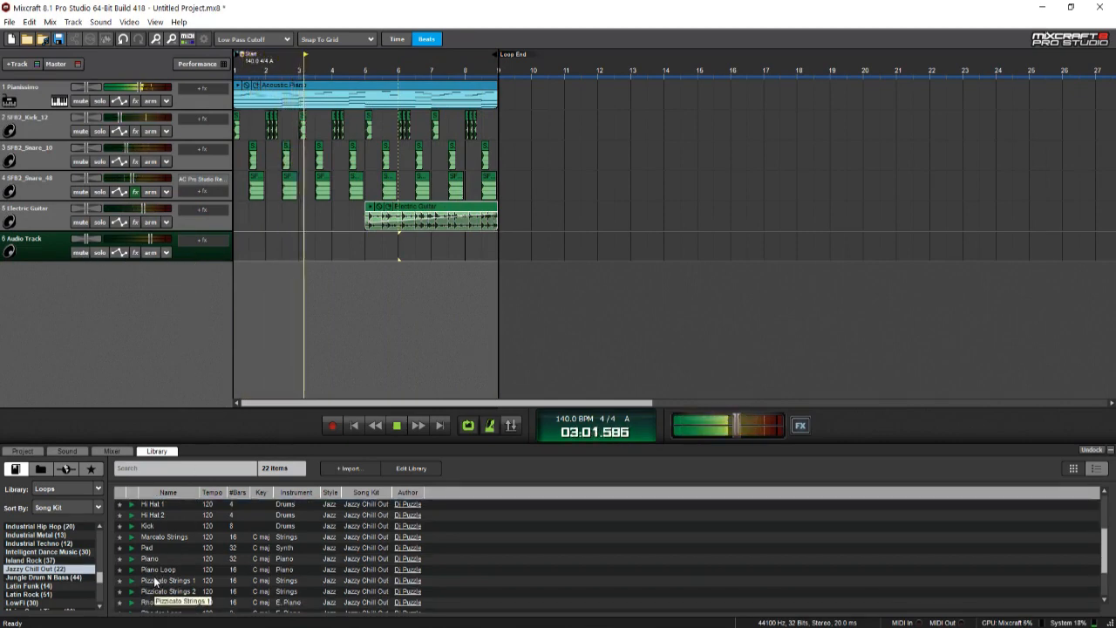
scroll(155, 582, "up", 4)
left_click(132, 527)
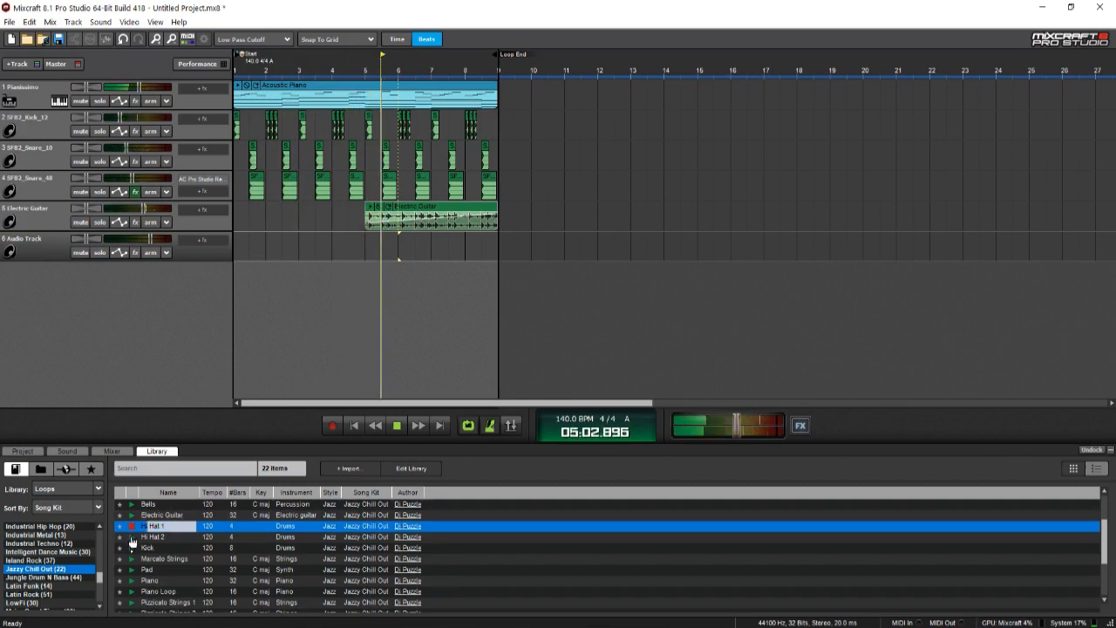
left_click(131, 538)
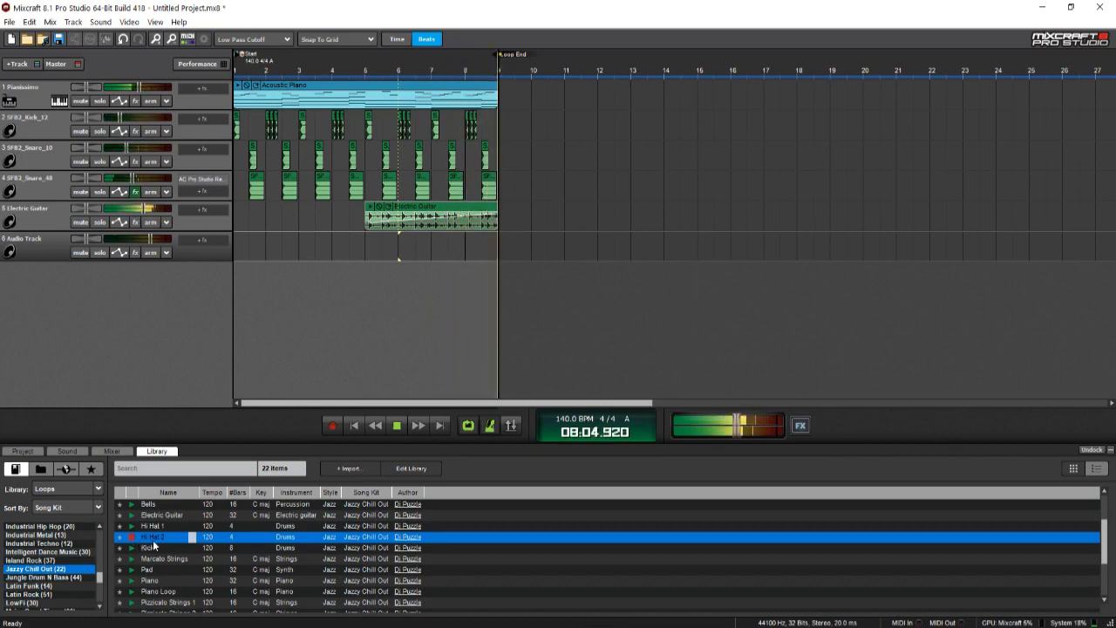
Step: Fill bars 1 to 8 of track 6 with two Hi Hat 2 loops and lower the track's volume
left_click_drag(153, 545, 245, 253)
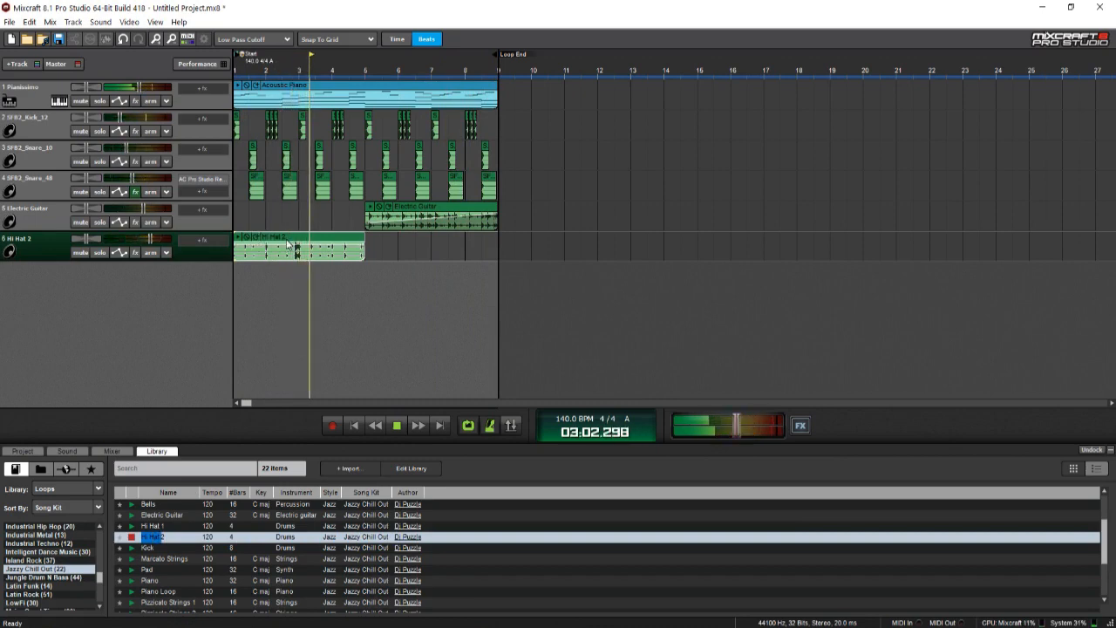
left_click_drag(287, 244, 419, 244)
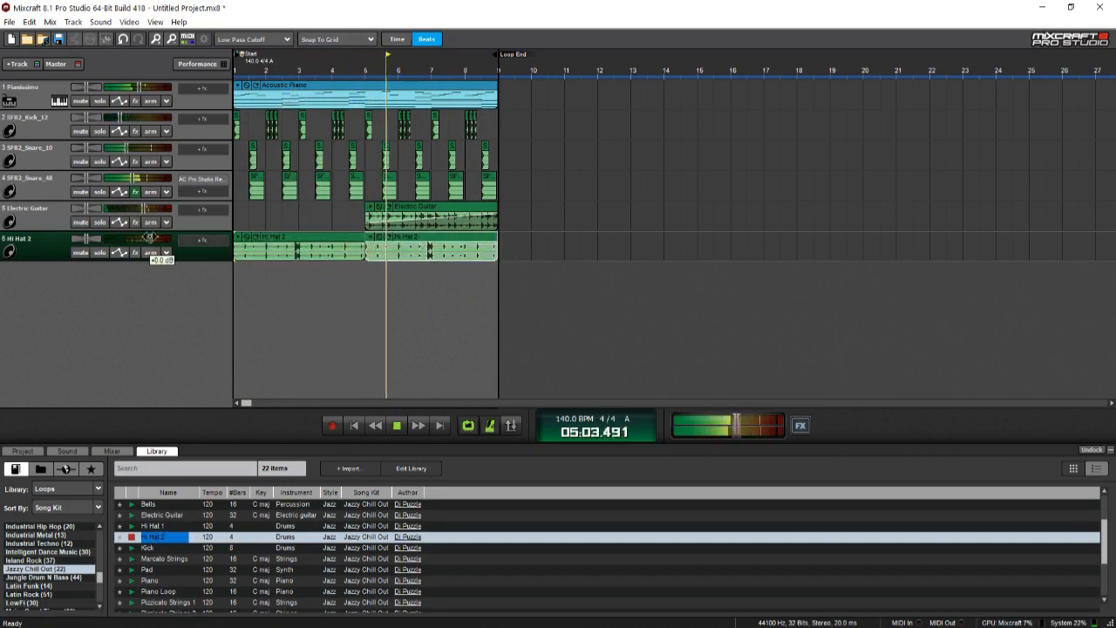
mouse_move(133, 238)
left_mouse_down()
mouse_move(142, 208)
mouse_move(128, 238)
left_mouse_up()
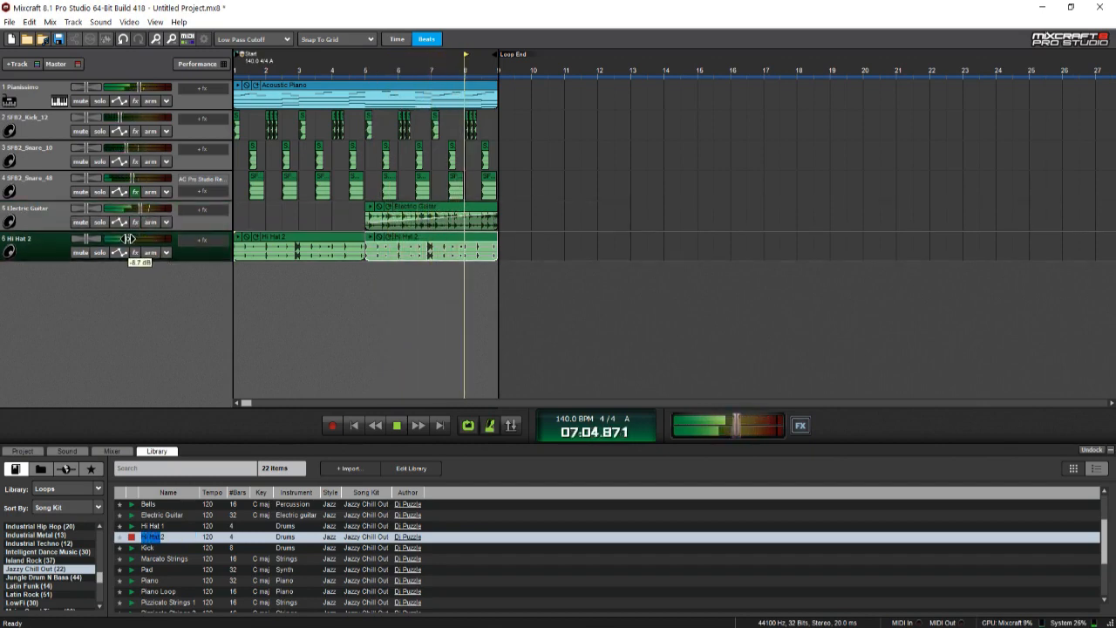
Step: Turn off the metronome for playback
right_click(490, 425)
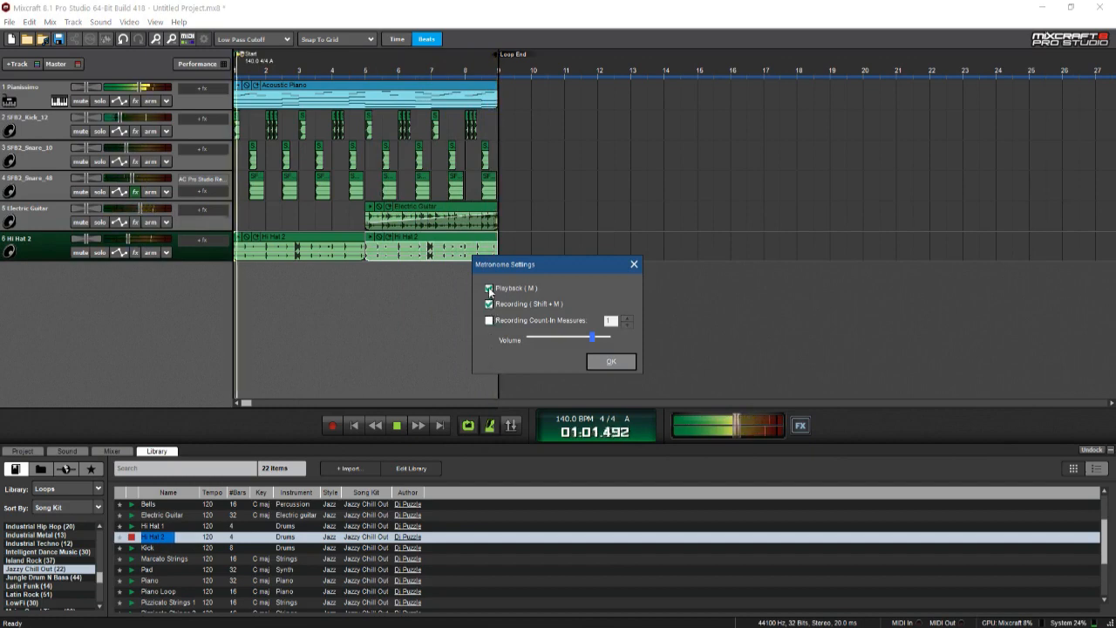
left_click(603, 358)
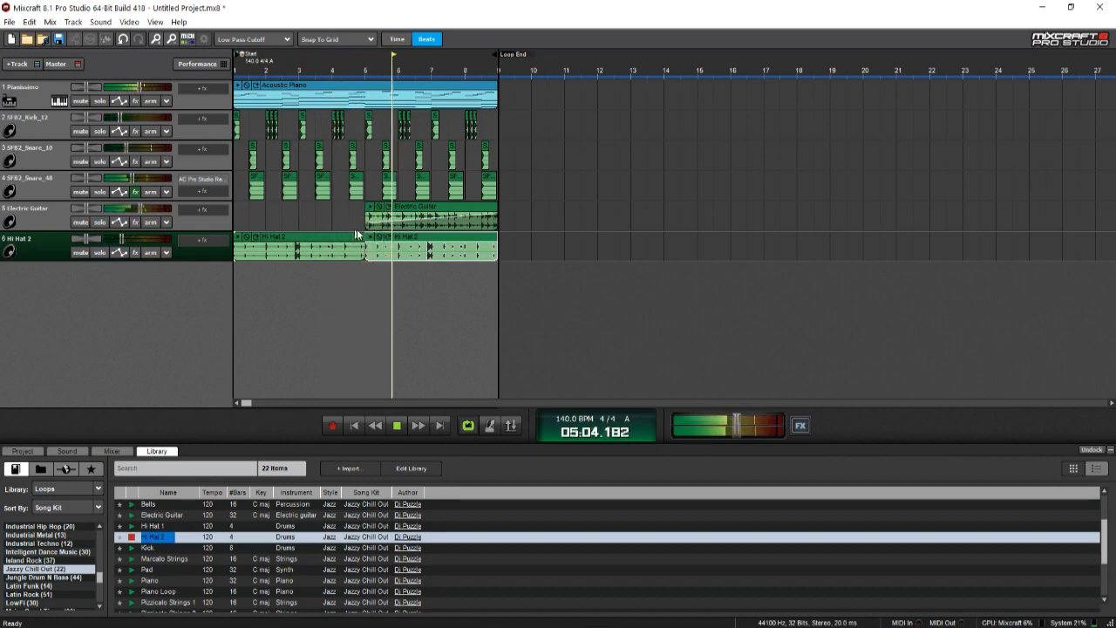
Step: Audition the Marcato Strings and Pizzicato Strings 1 loops and add an audio track as track 7
scroll(150, 554, "down", 1)
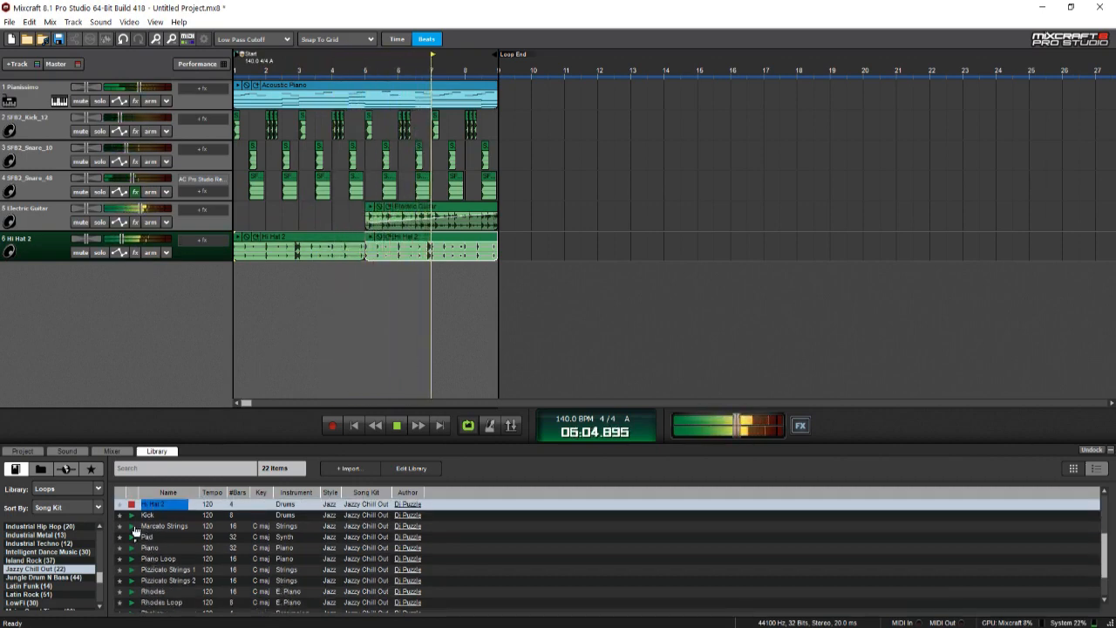
left_click(134, 527)
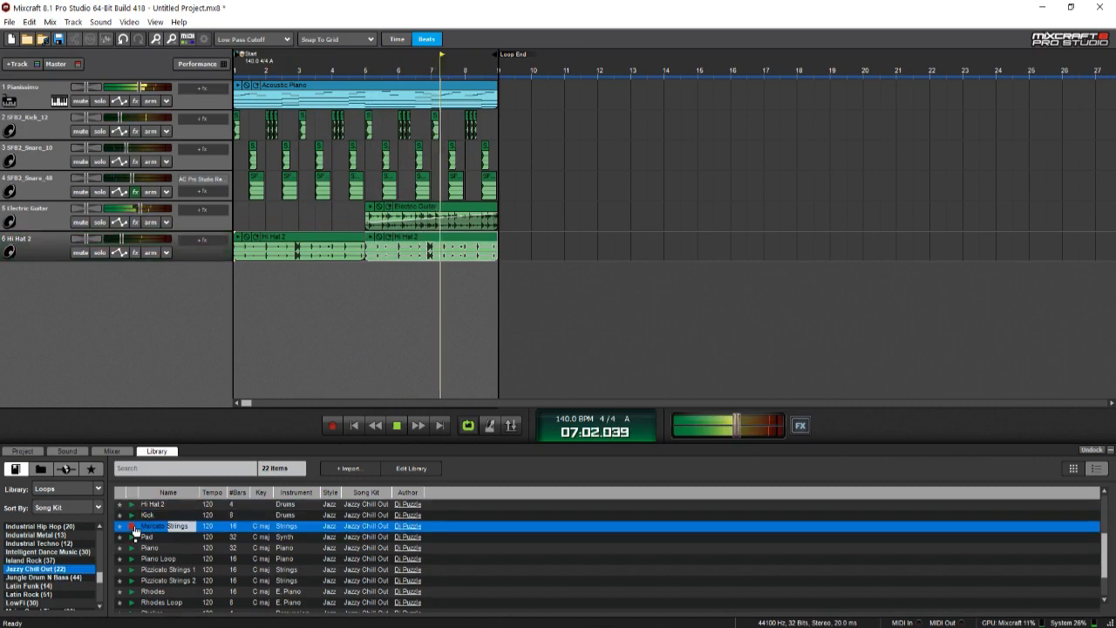
left_click(134, 572)
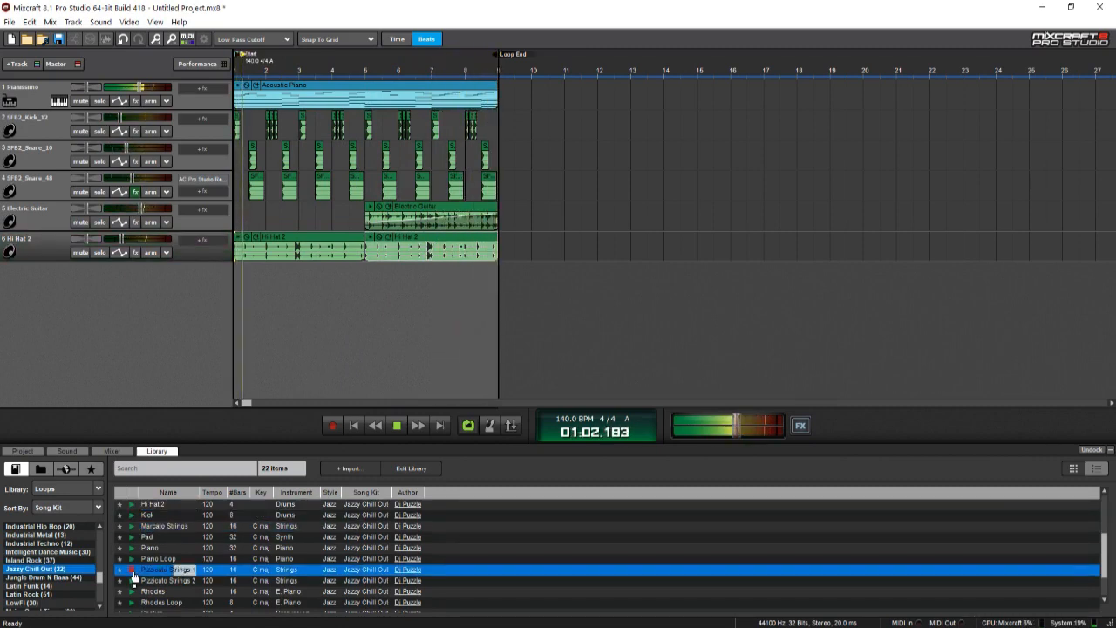
right_click(155, 285)
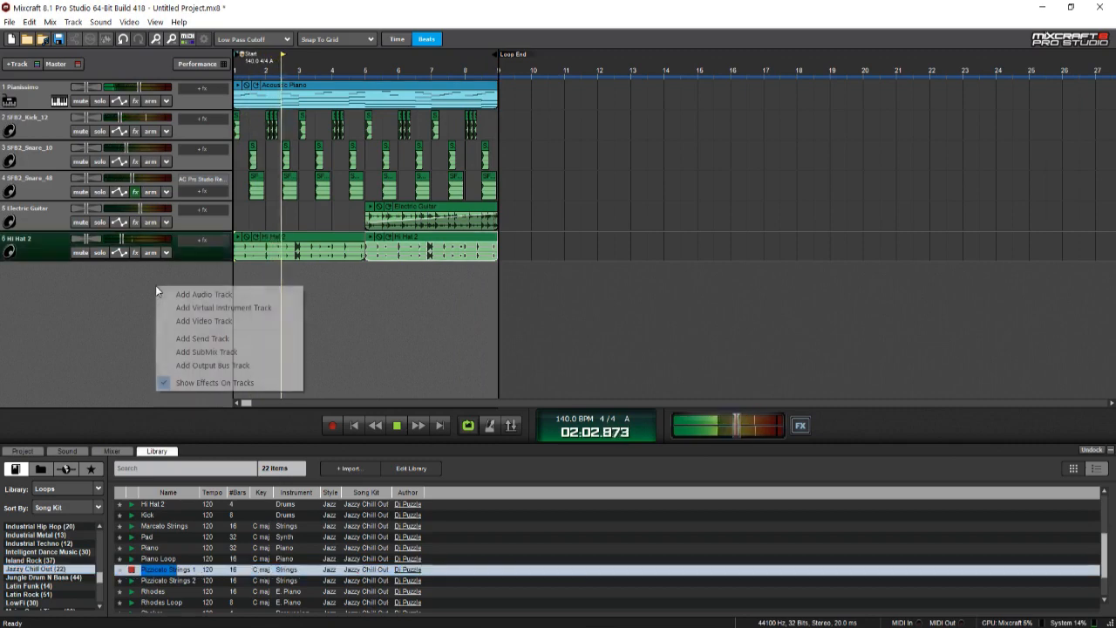
left_click(278, 293)
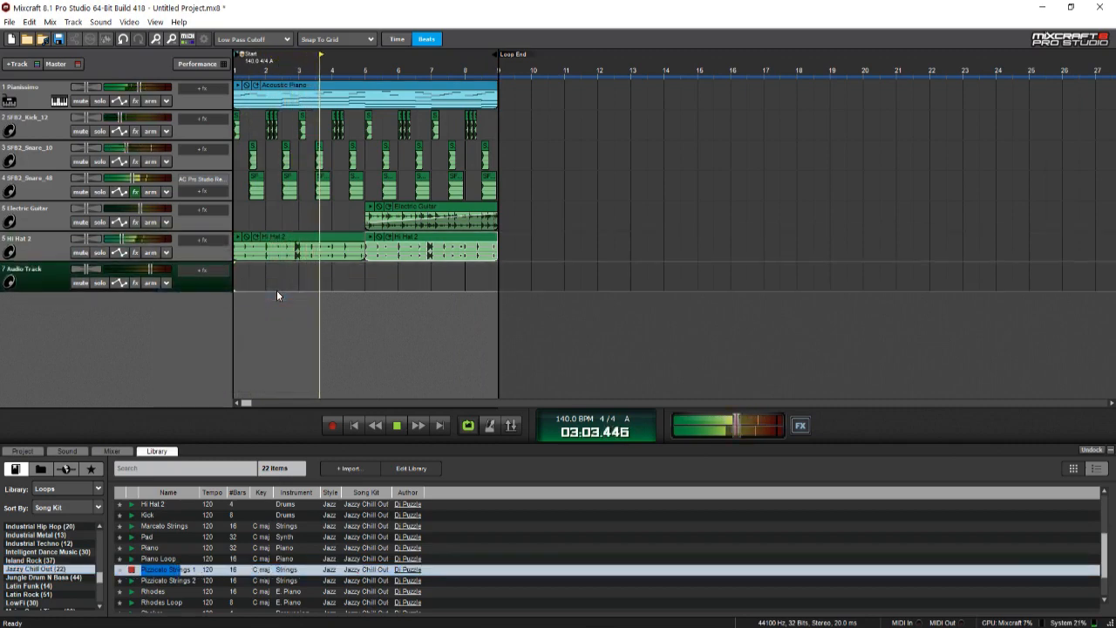
Step: Audition the Pizzicato Strings 2, Shaker, Snare, Solo Lead and Synth loops of the Jazzy Chill Out kit
left_click(136, 582)
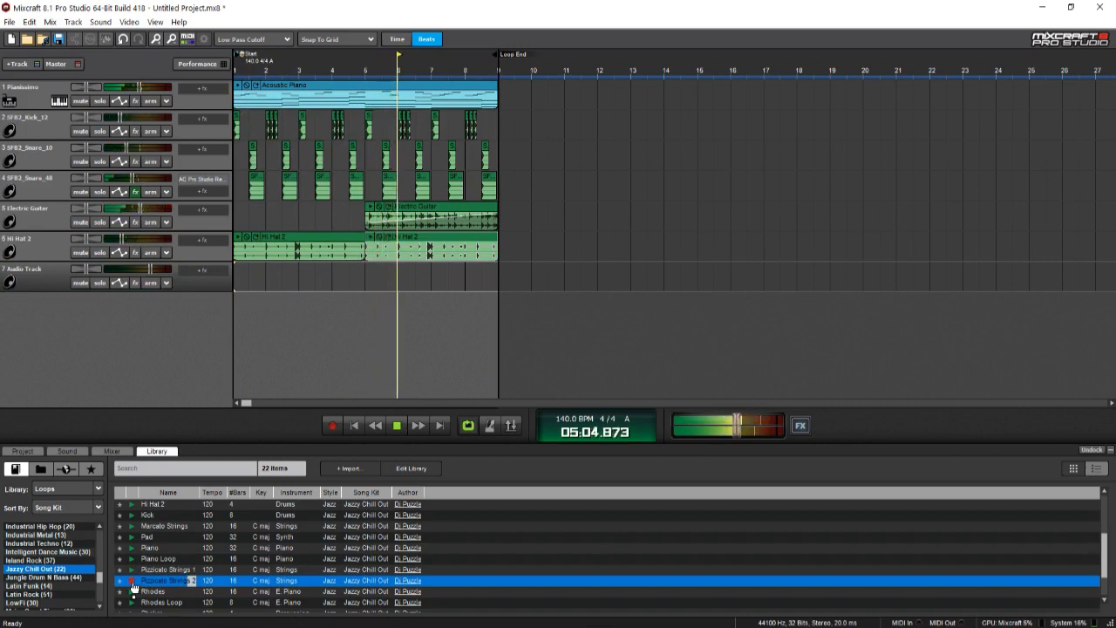
scroll(133, 587, "down", 1)
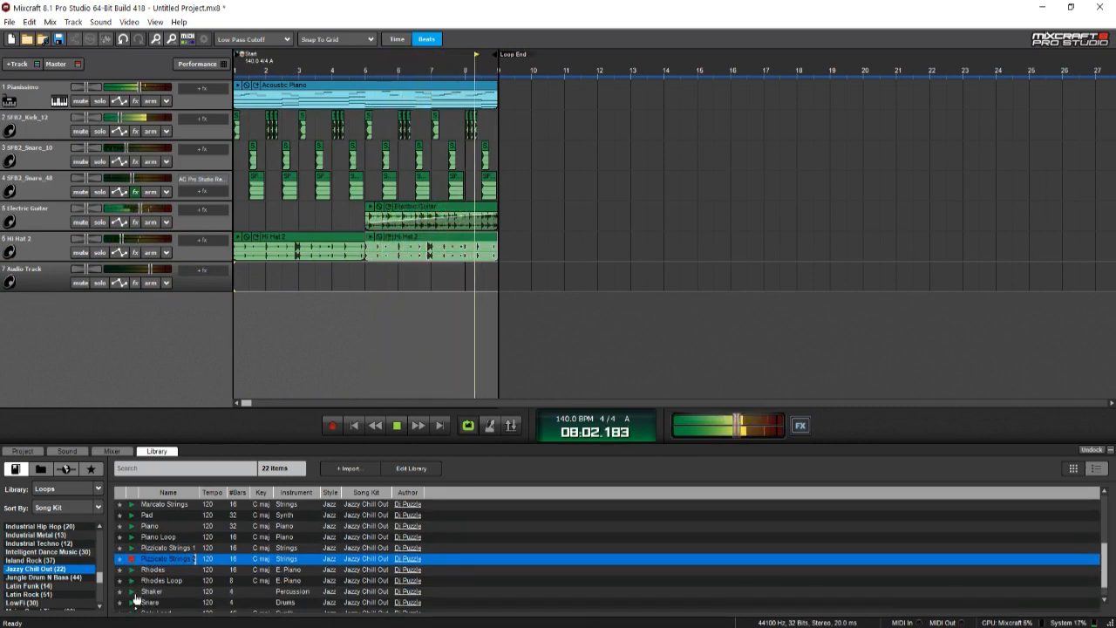
scroll(135, 598, "down", 1)
left_click(136, 571)
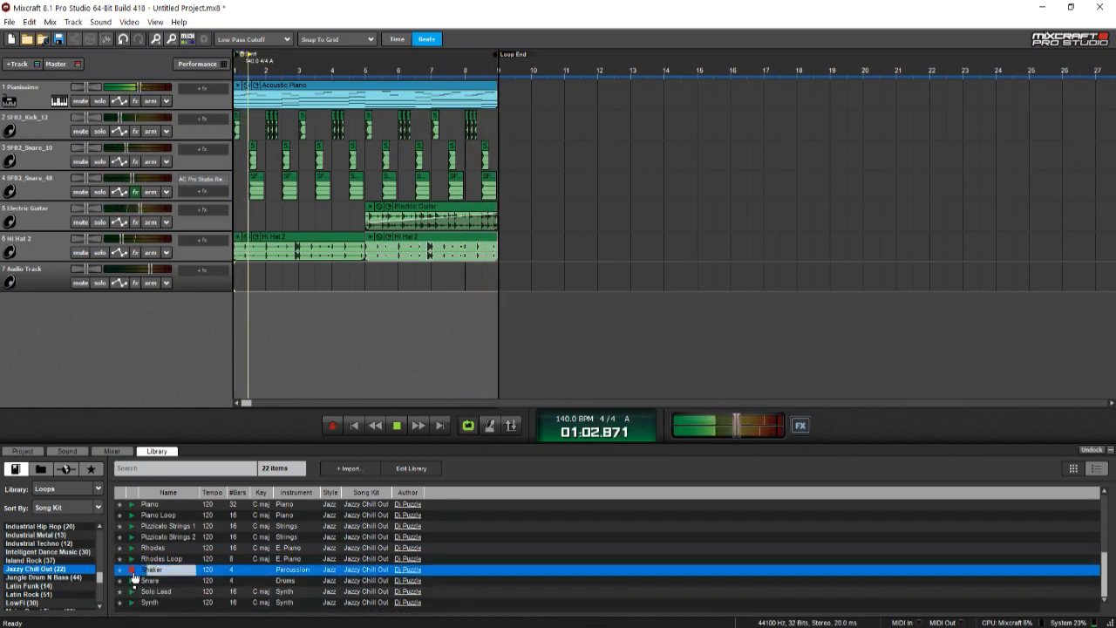
left_click(135, 581)
left_click(134, 592)
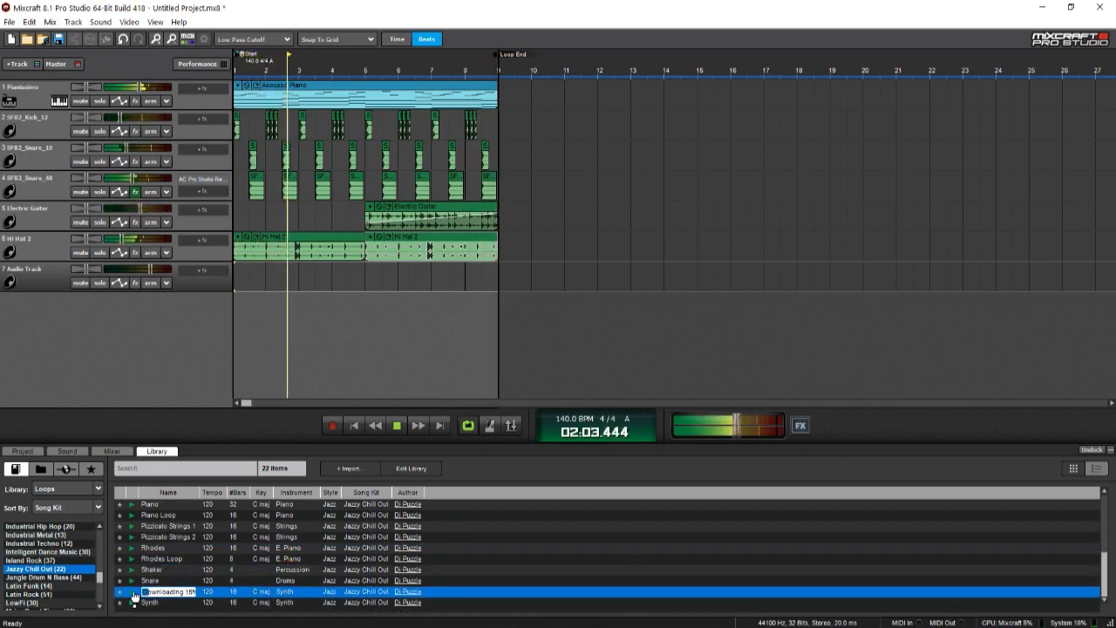
left_click(132, 602)
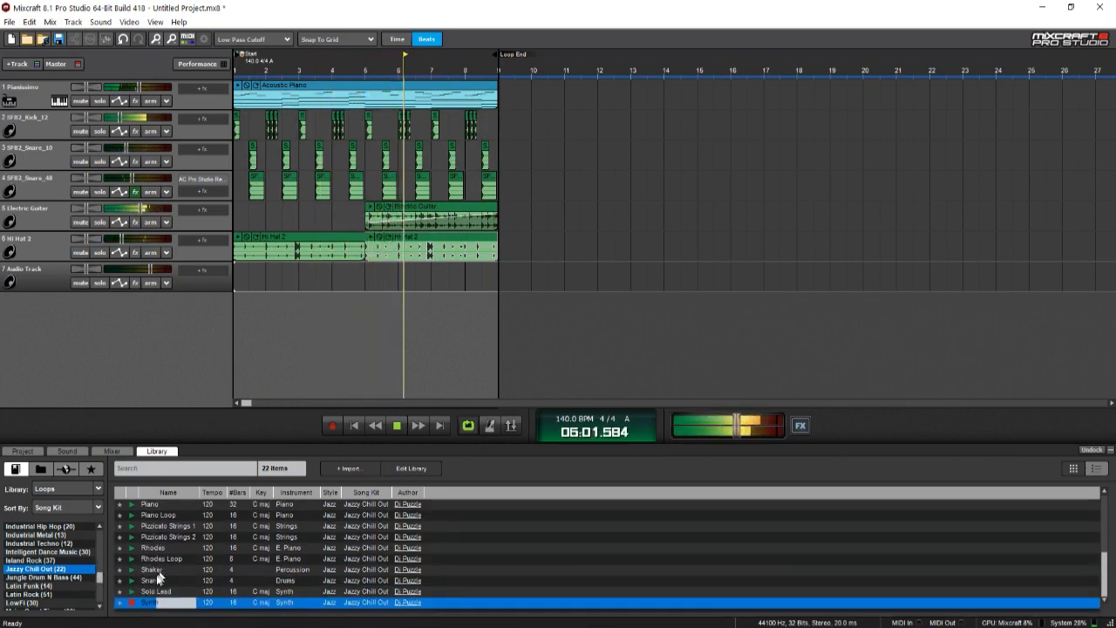
Step: Audition the Hi Hats 2, Hi Hats 1, Mixed Beat and Pad 1 loops of the Industrial Dance kit
scroll(139, 585, "up", 4)
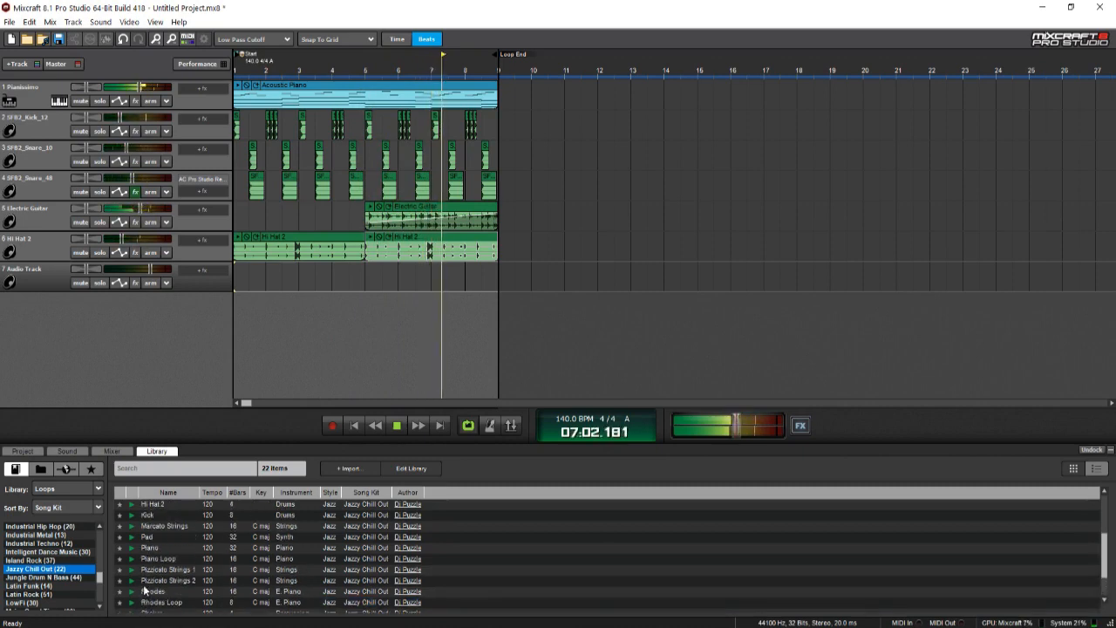
scroll(150, 570, "up", 1)
scroll(78, 584, "up", 2)
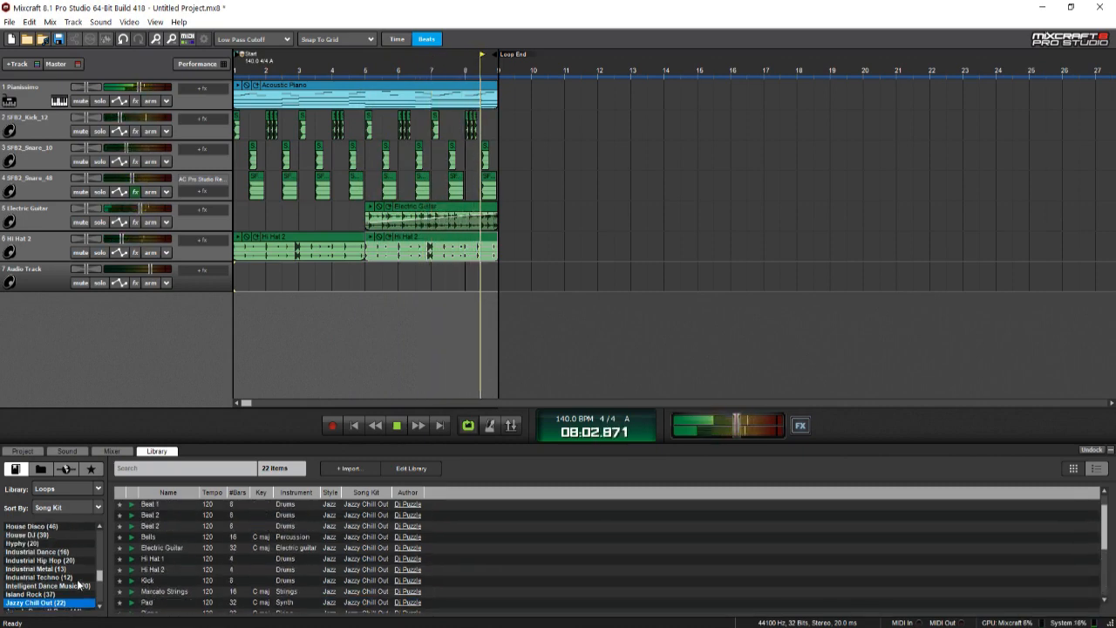
left_click(75, 553)
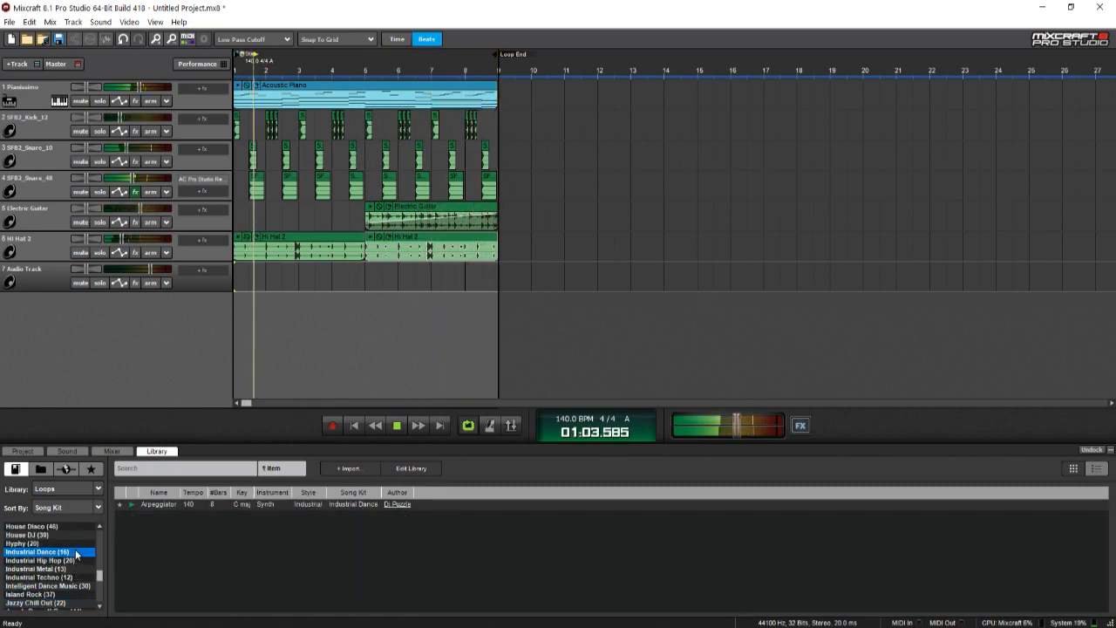
left_click(130, 548)
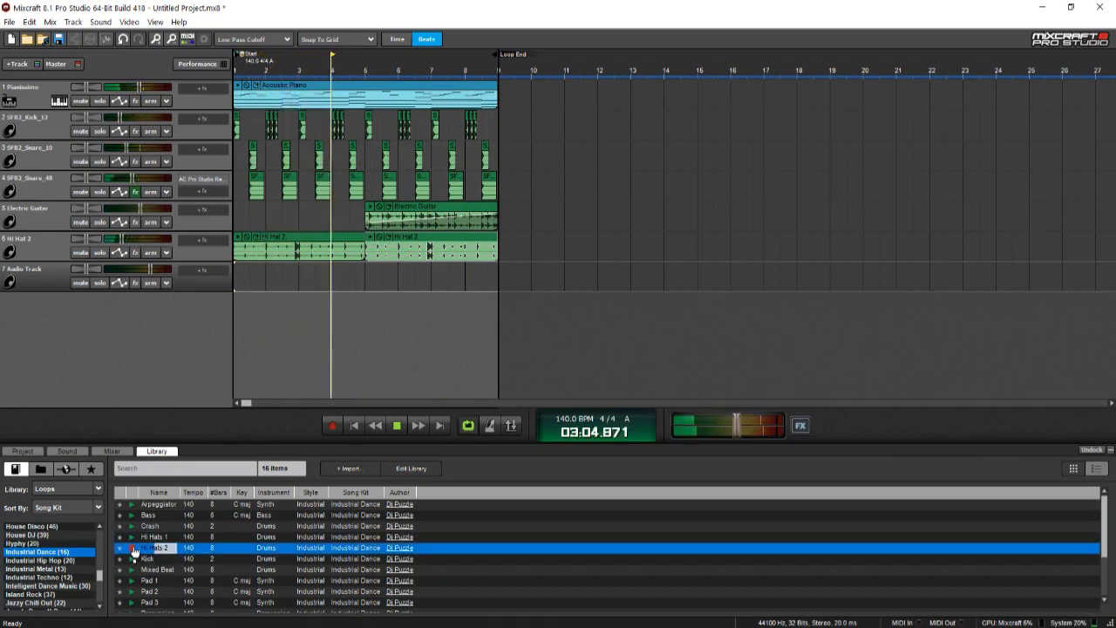
key("Up")
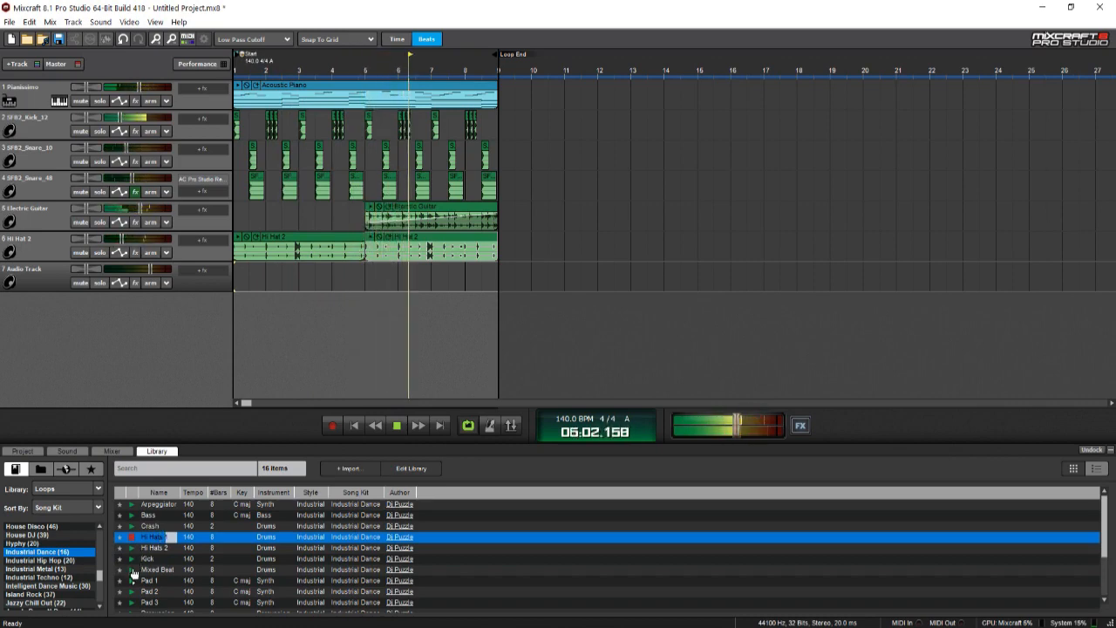
left_click(133, 571)
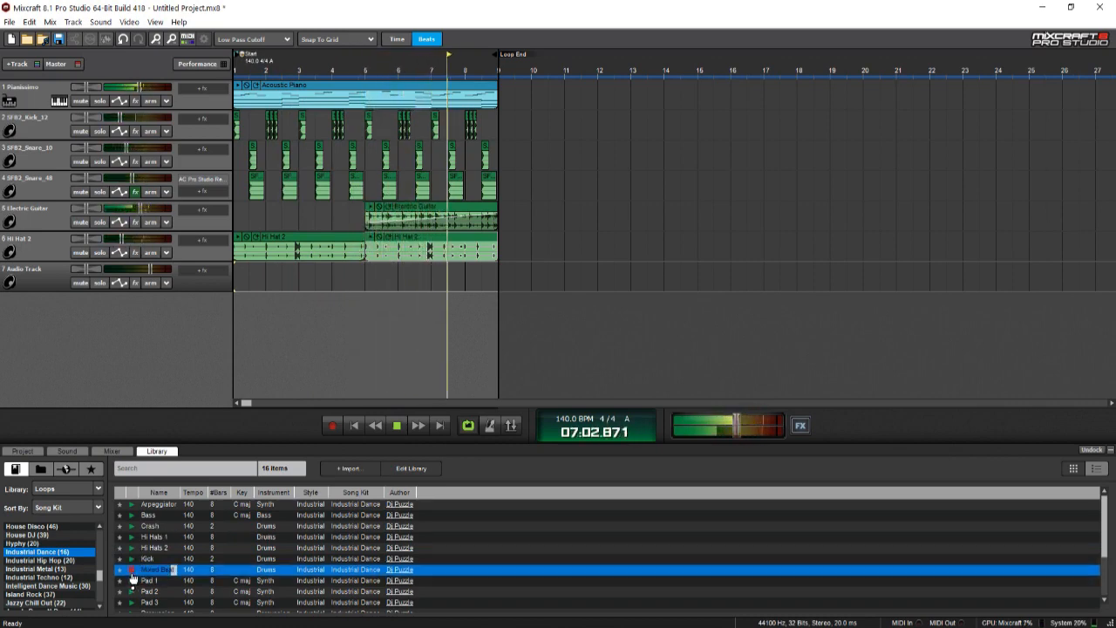
left_click(133, 581)
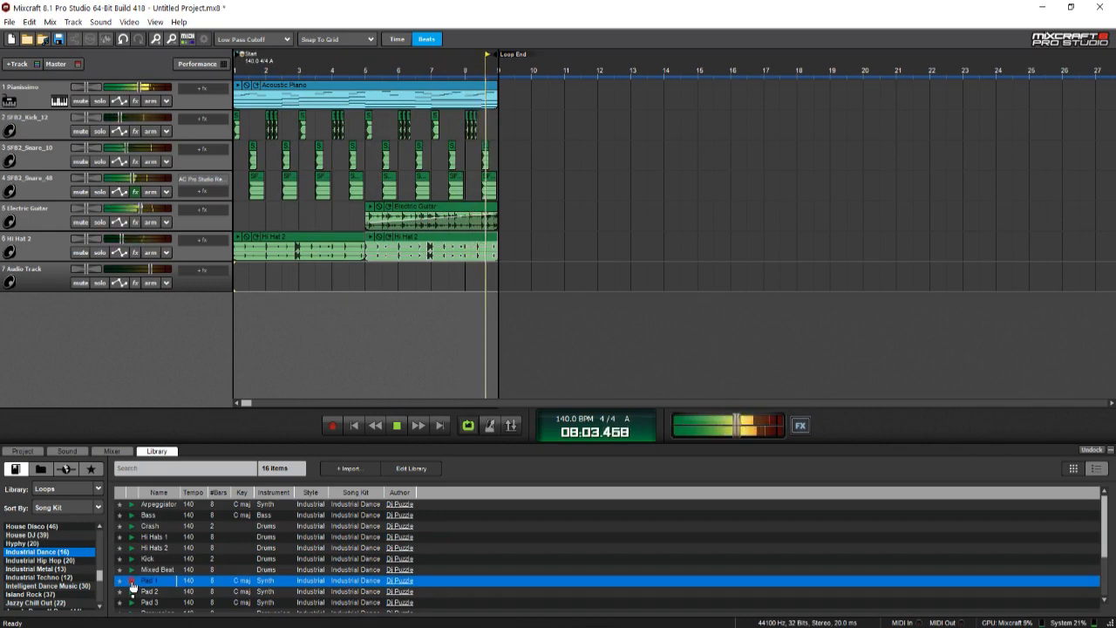
scroll(134, 584, "down", 2)
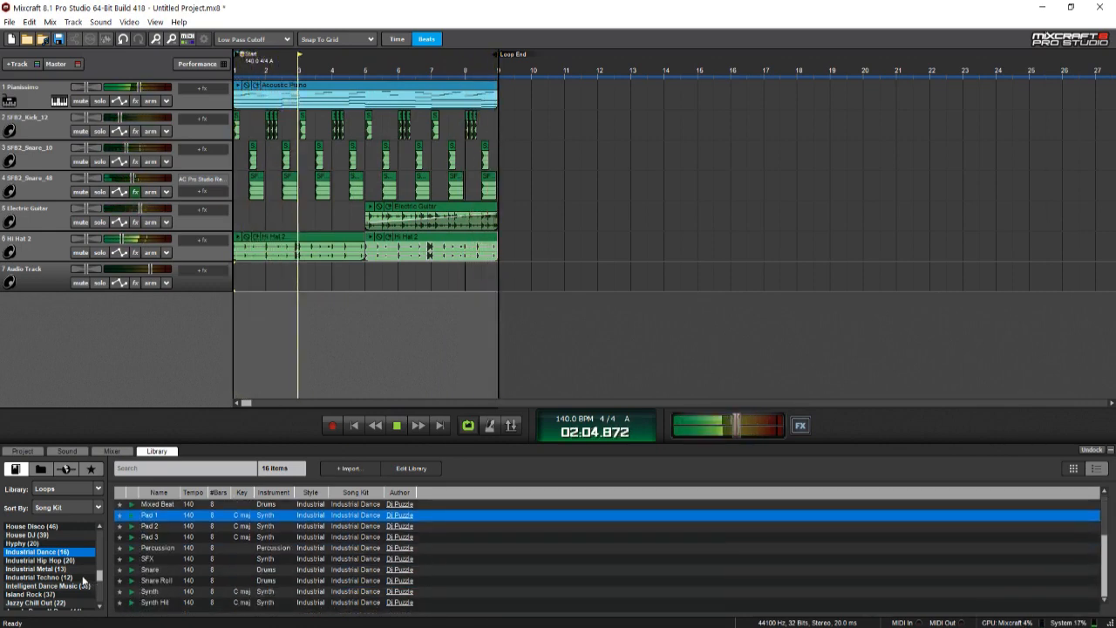
Step: Audition the Cello and Clarinet loops of the Film Score Cinematic kit and look through its other loops
scroll(87, 581, "up", 2)
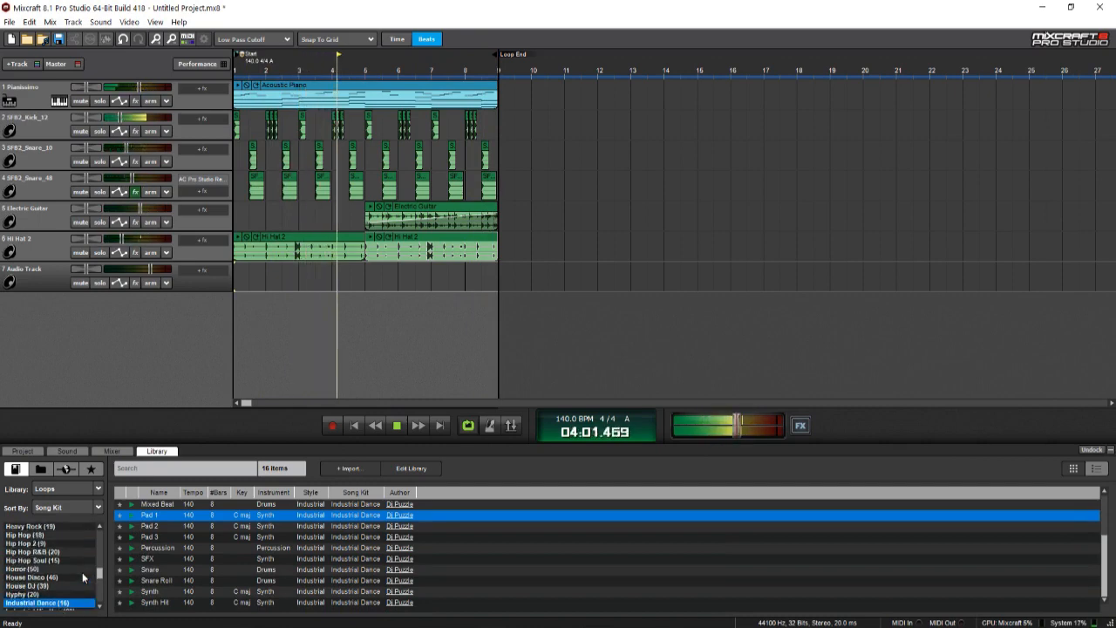
scroll(83, 577, "up", 1)
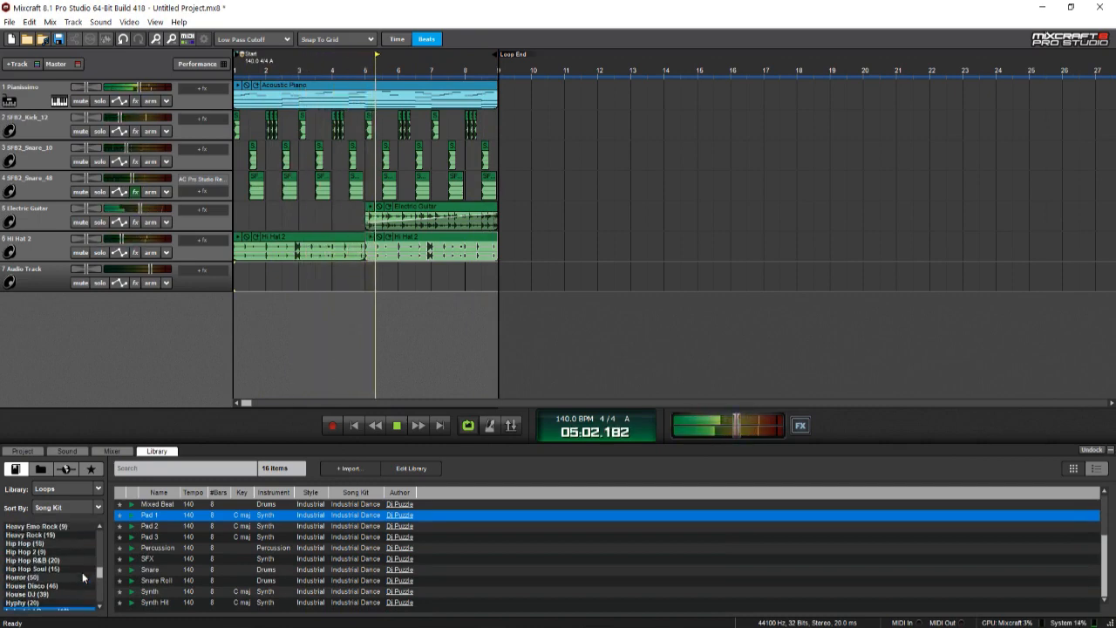
scroll(82, 575, "up", 3)
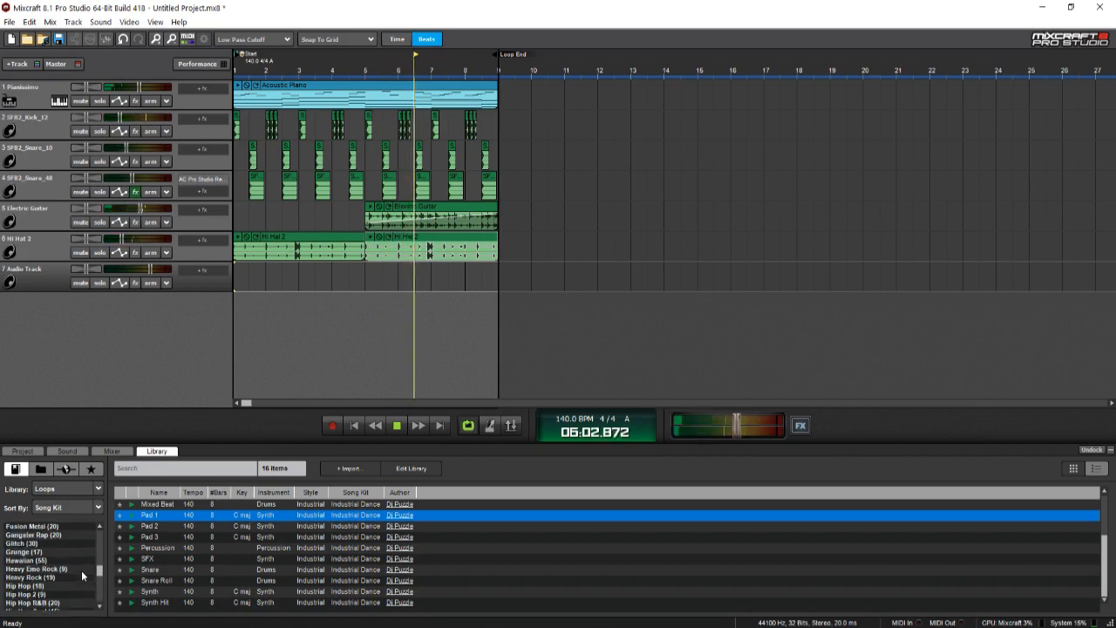
scroll(81, 570, "up", 5)
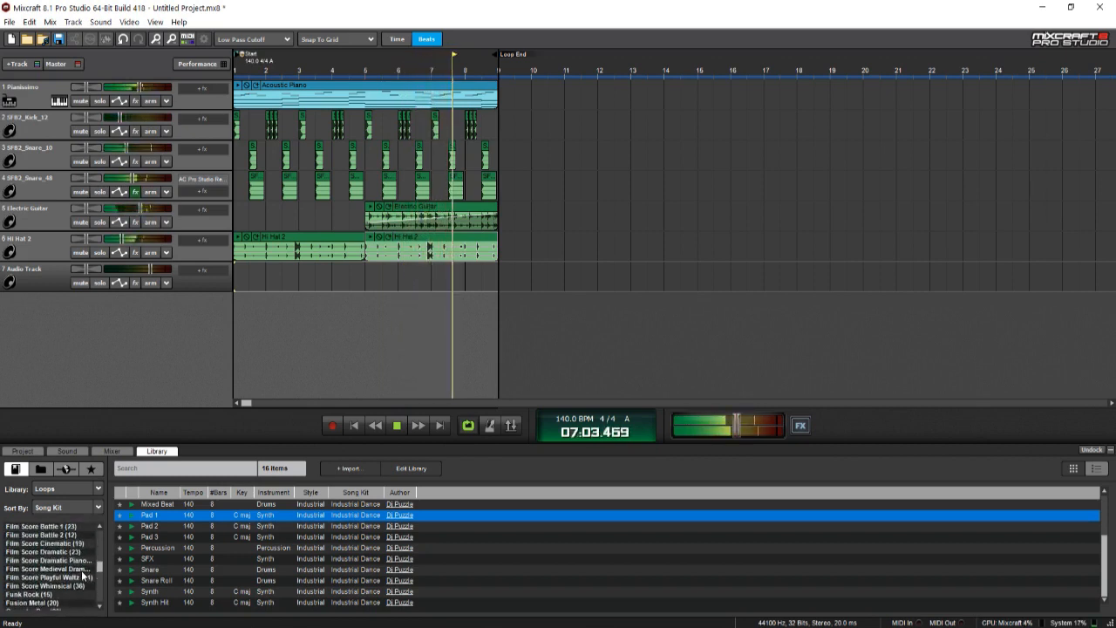
scroll(81, 571, "down", 2)
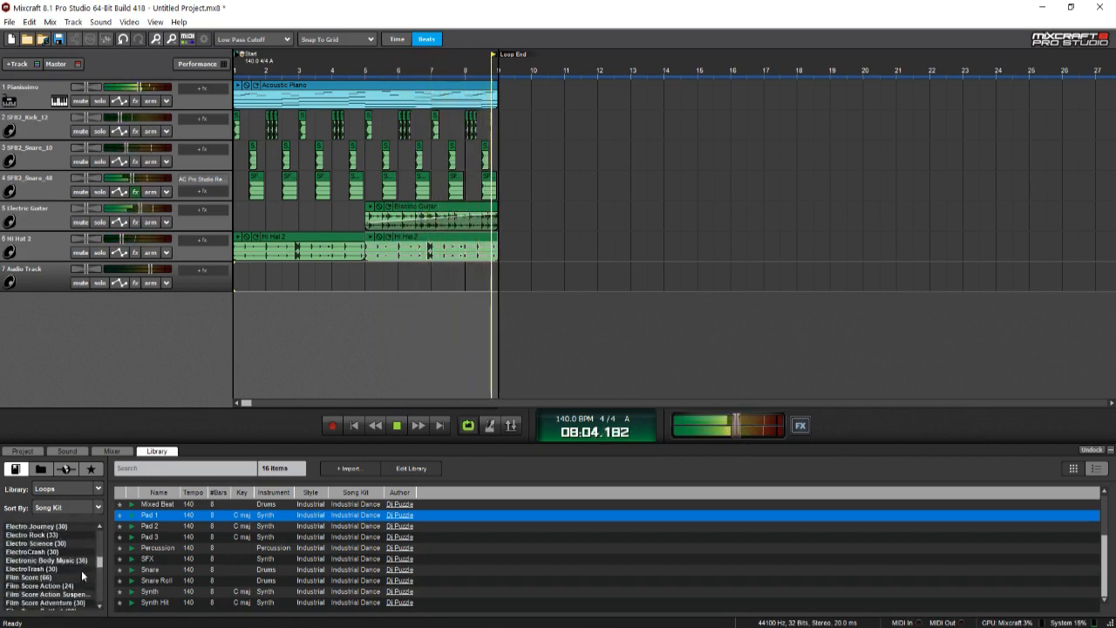
left_click(81, 570)
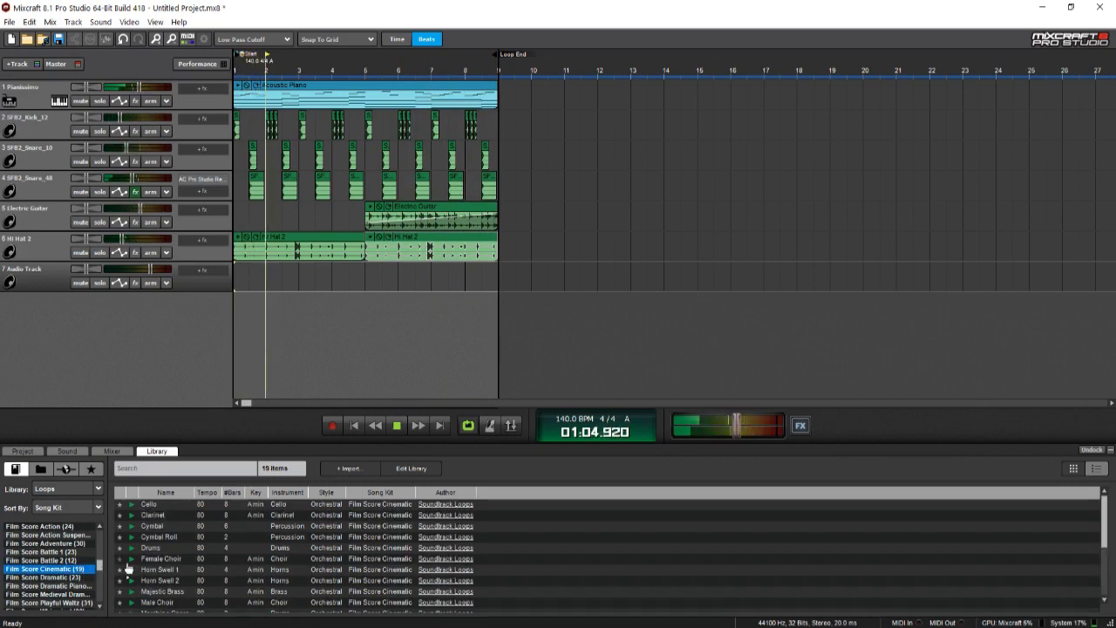
left_click(133, 505)
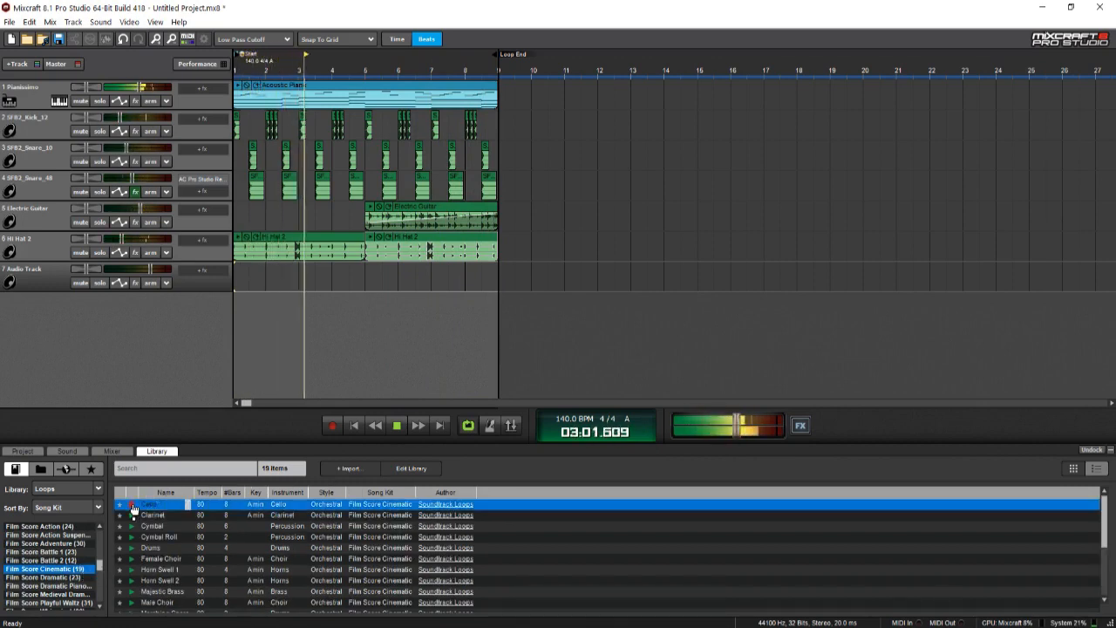
left_click(131, 515)
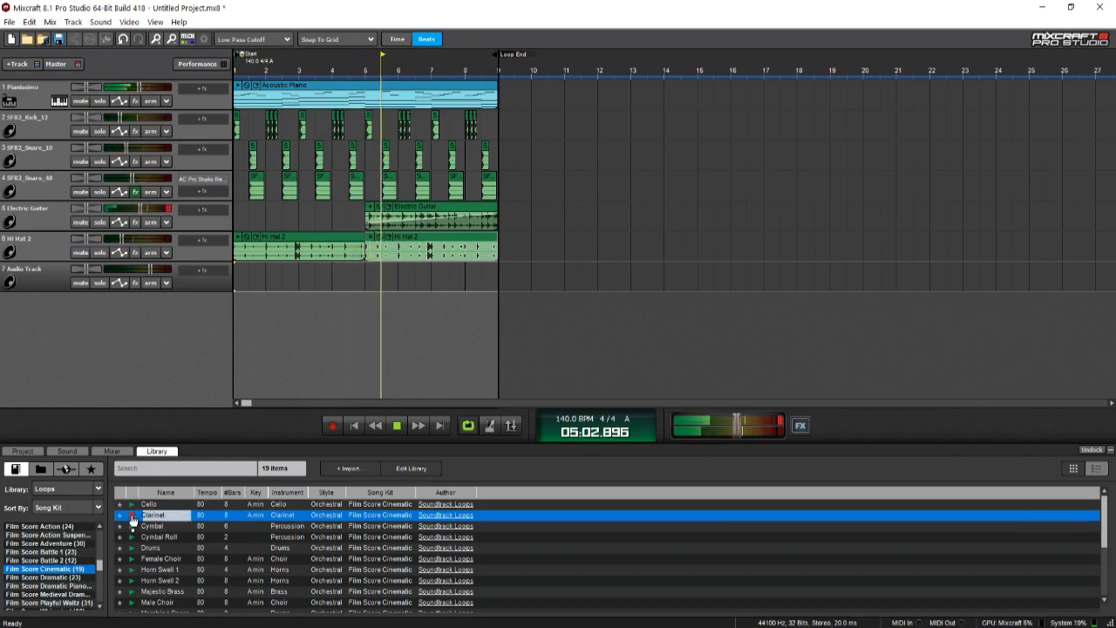
scroll(132, 523, "down", 3)
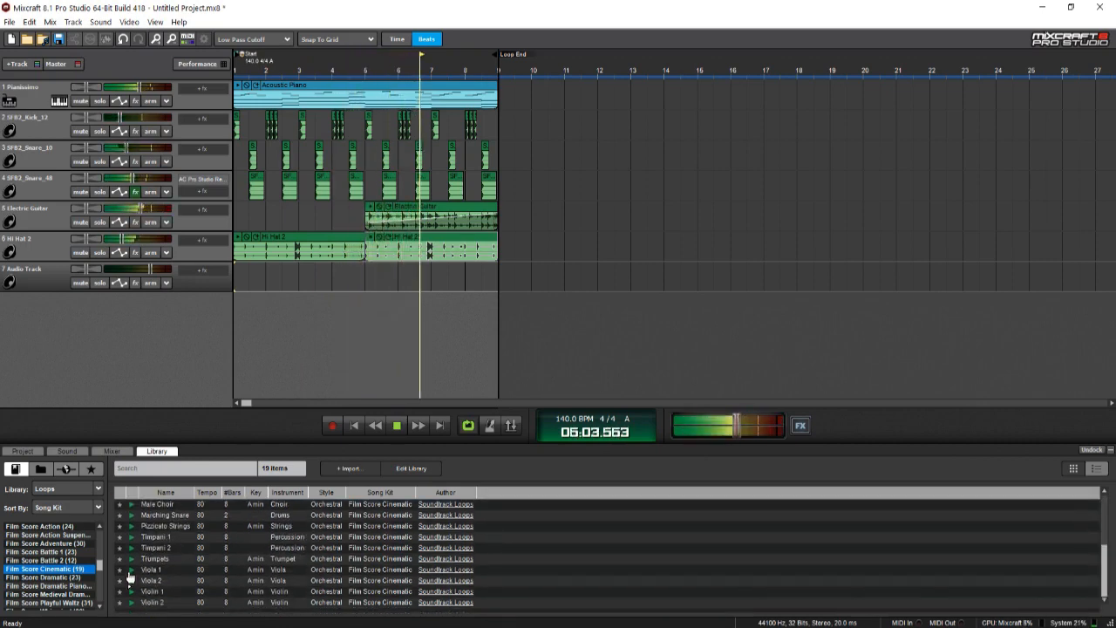
scroll(122, 578, "up", 1)
scroll(96, 582, "down", 2)
Step: Audition the Percussion, Piano Pad, Plik Ploks and Trance Synth loops of the Ambient Chill Out kit
scroll(90, 562, "up", 15)
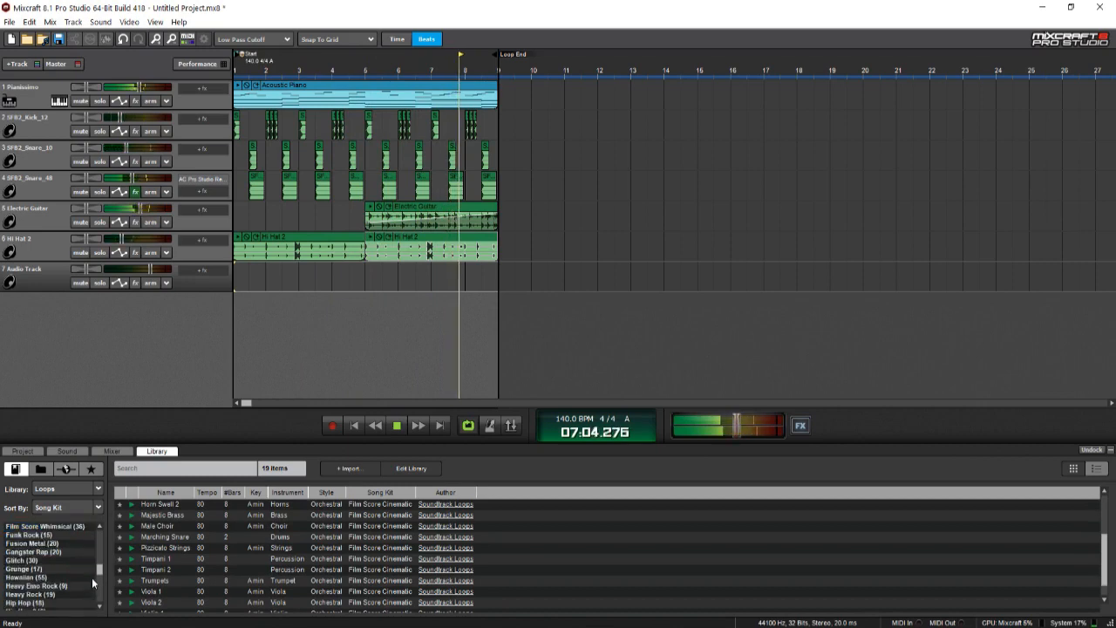
scroll(70, 567, "down", 3)
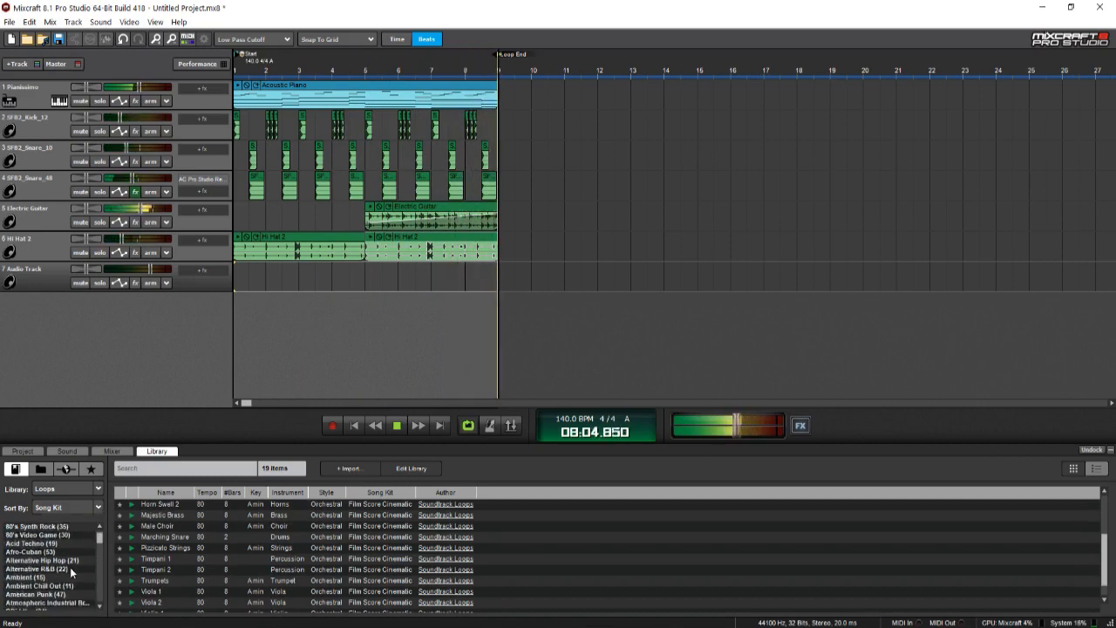
left_click(70, 569)
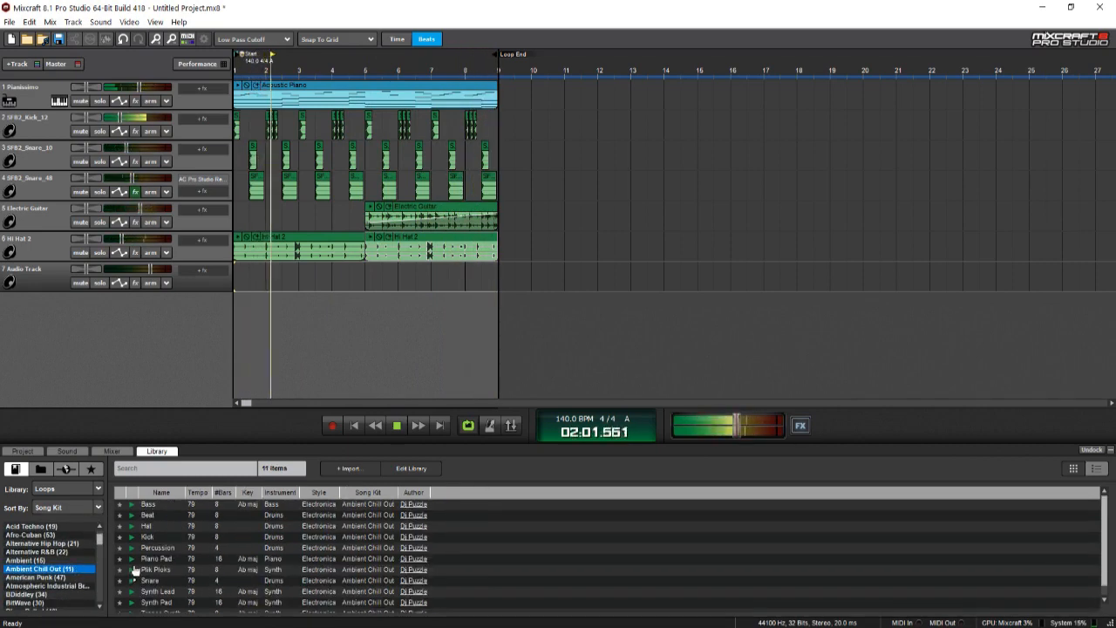
left_click(134, 549)
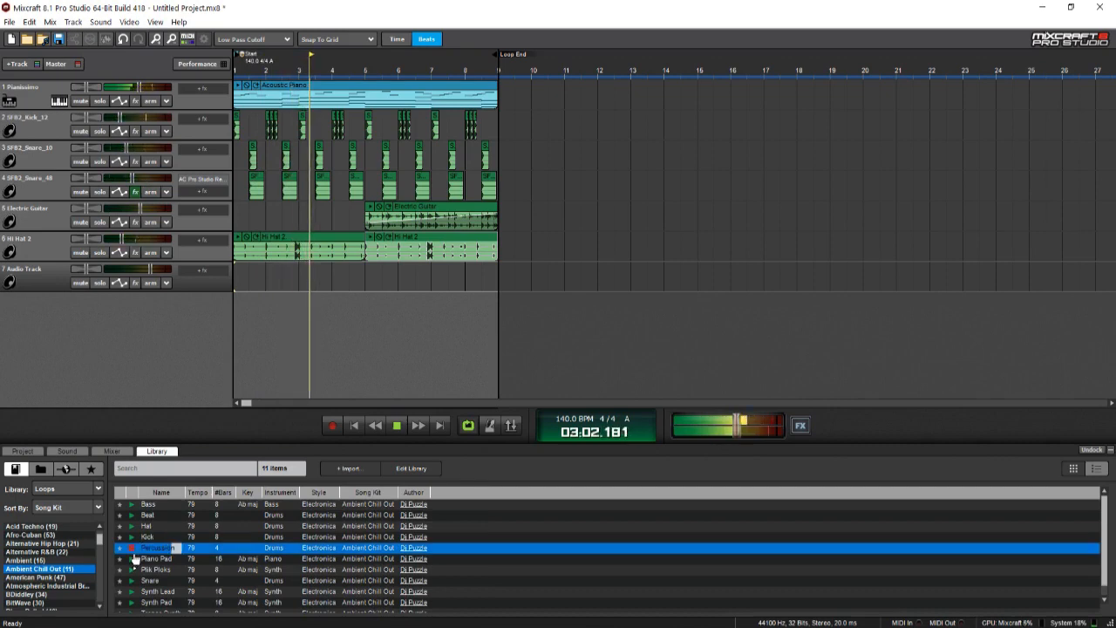
left_click(135, 558)
left_click(135, 569)
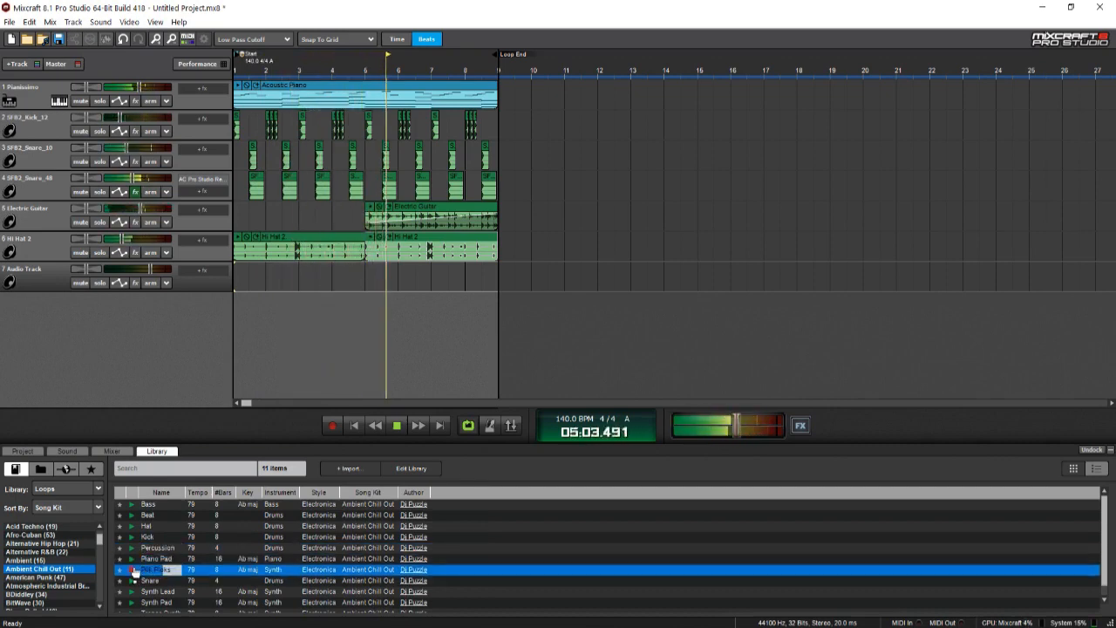
scroll(135, 580, "down", 1)
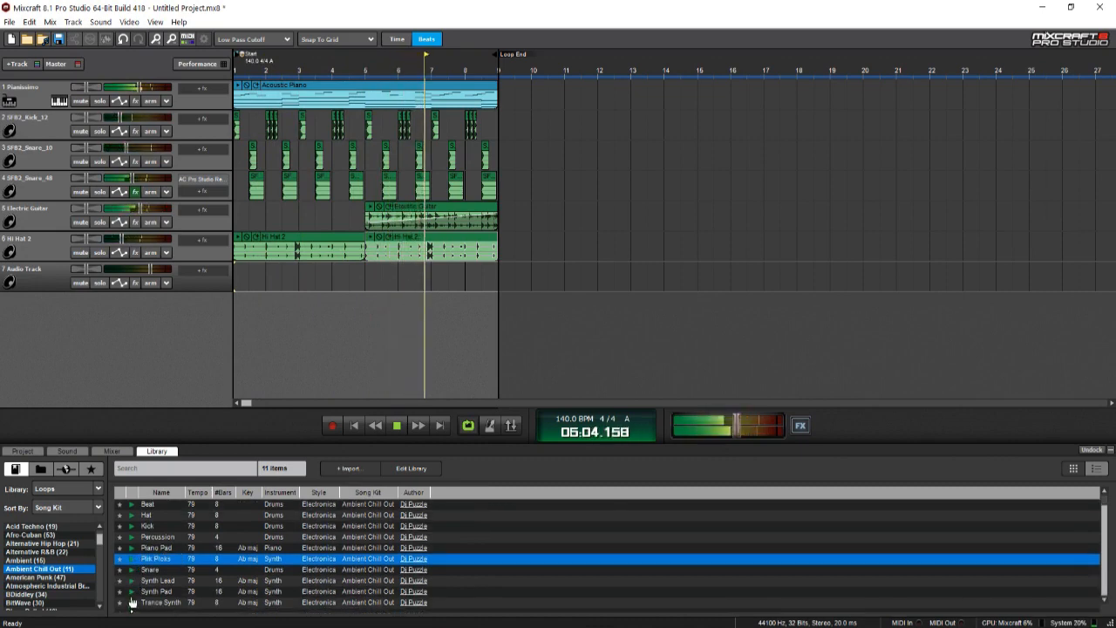
left_click(132, 602)
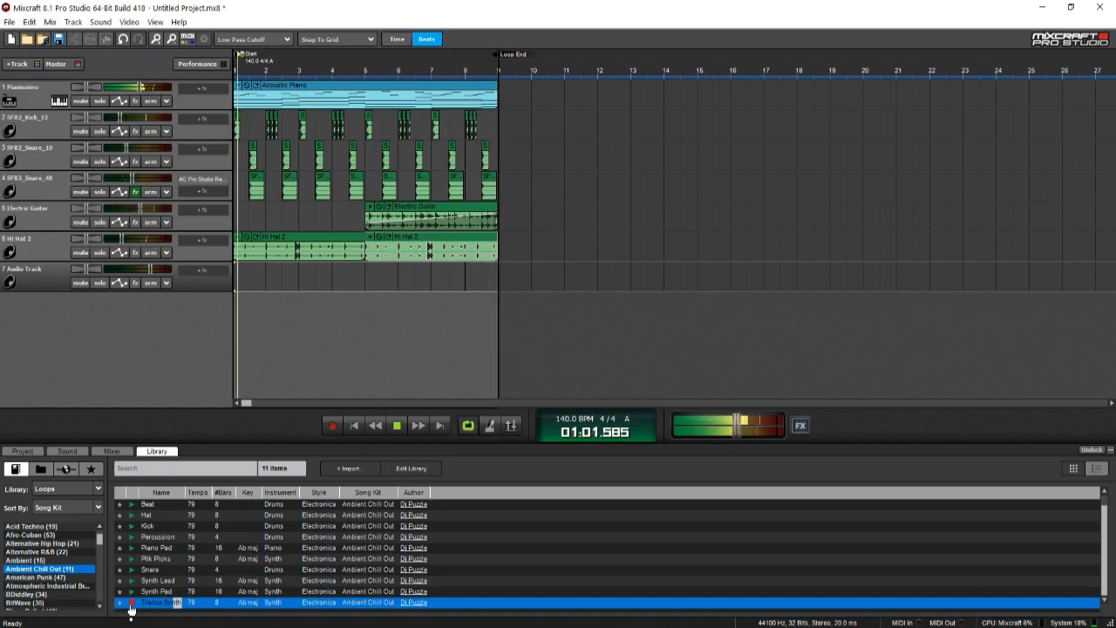
Step: Audition the Piano 2 loop of the Cinematic Ambient kit and place it on track 7 starting at bar 1
scroll(66, 596, "down", 3)
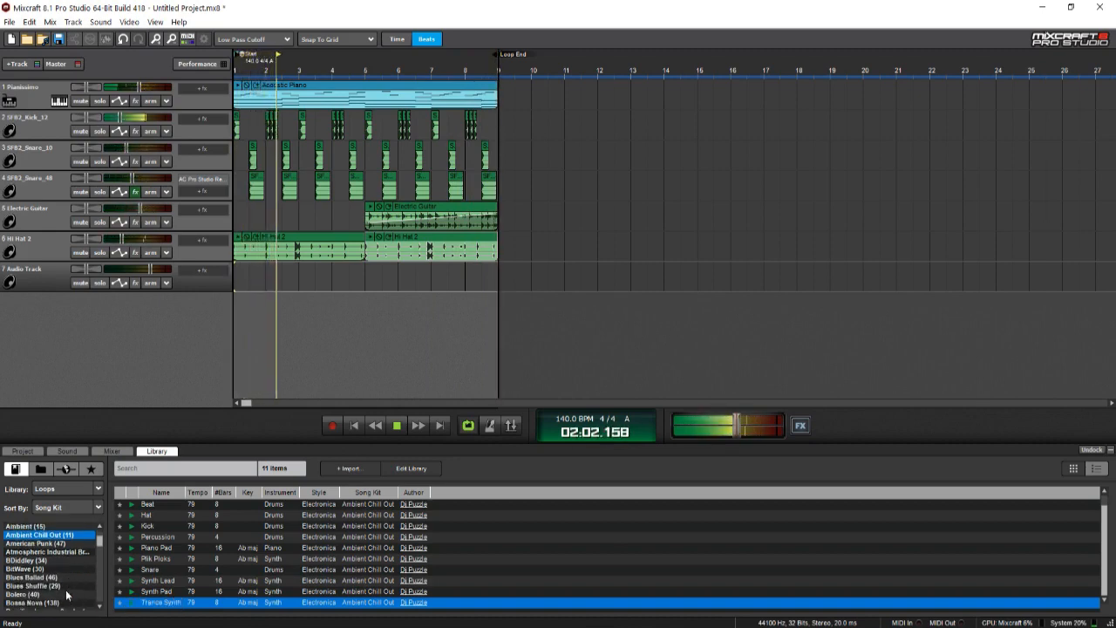
scroll(65, 595, "down", 1)
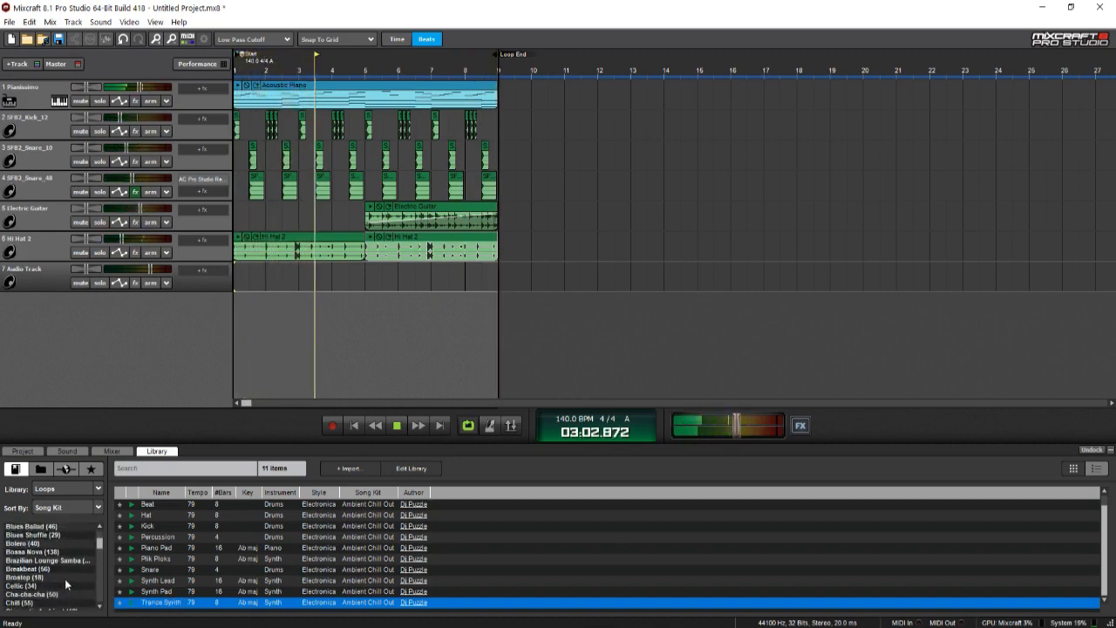
scroll(64, 576, "down", 1)
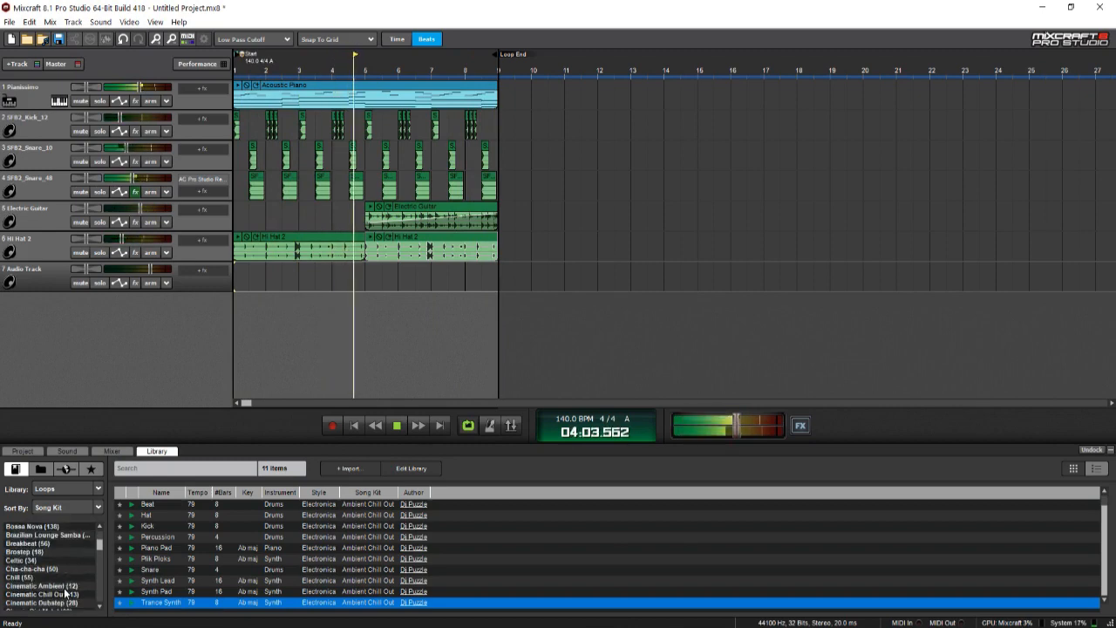
left_click(65, 587)
left_click(132, 559)
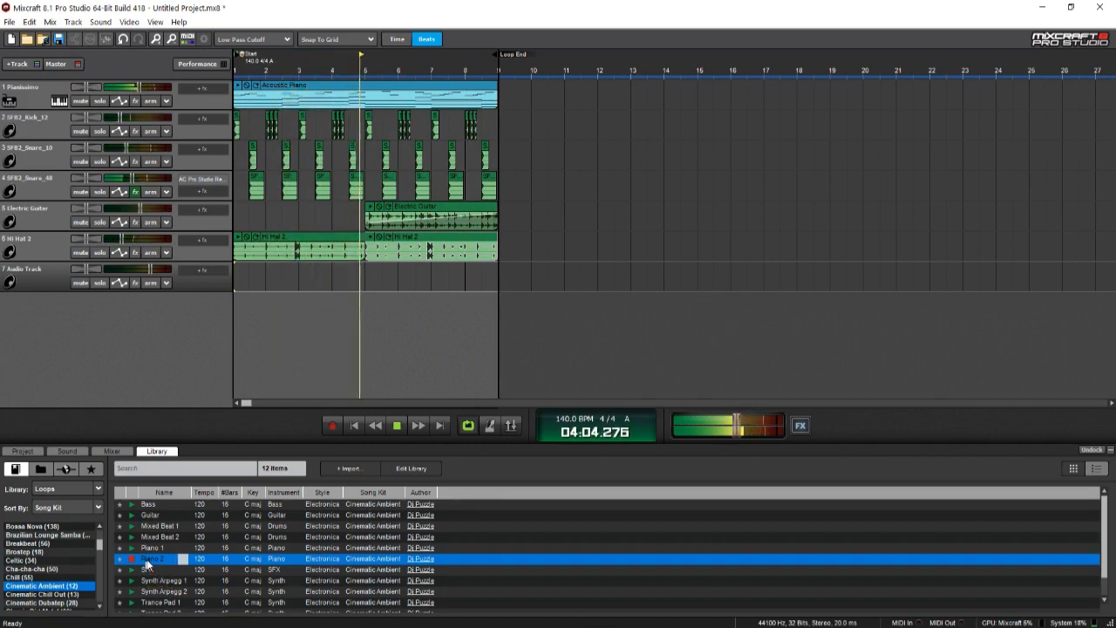
left_click_drag(181, 559, 237, 286)
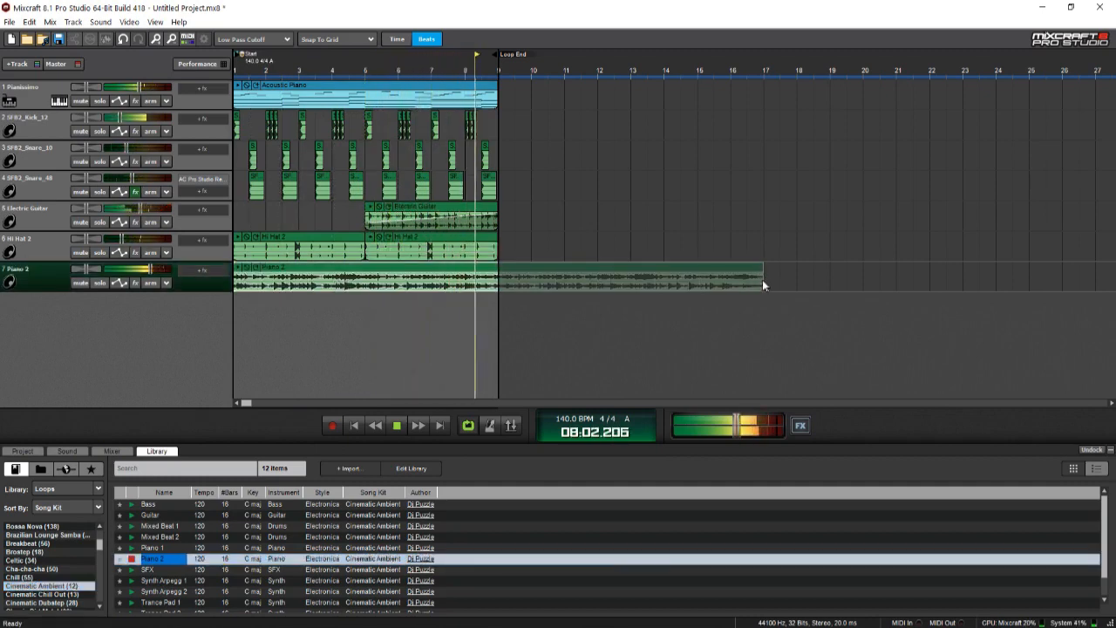
Step: Remove the part of the Piano 2 clip beyond bar 9 and lower the track's volume
left_click_drag(762, 280, 498, 279)
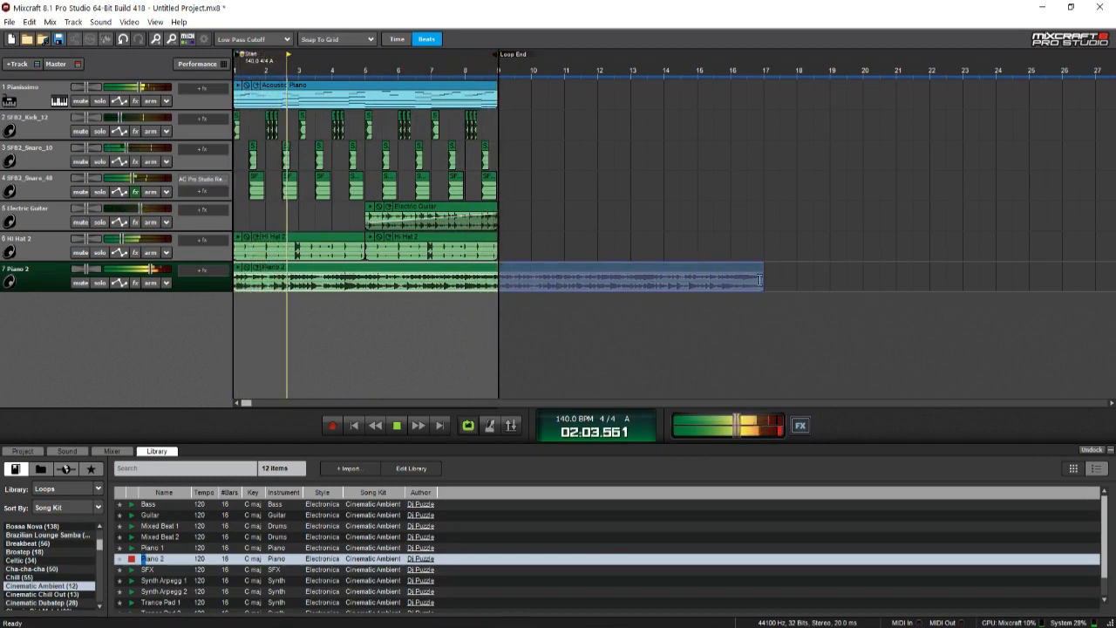
key("Delete")
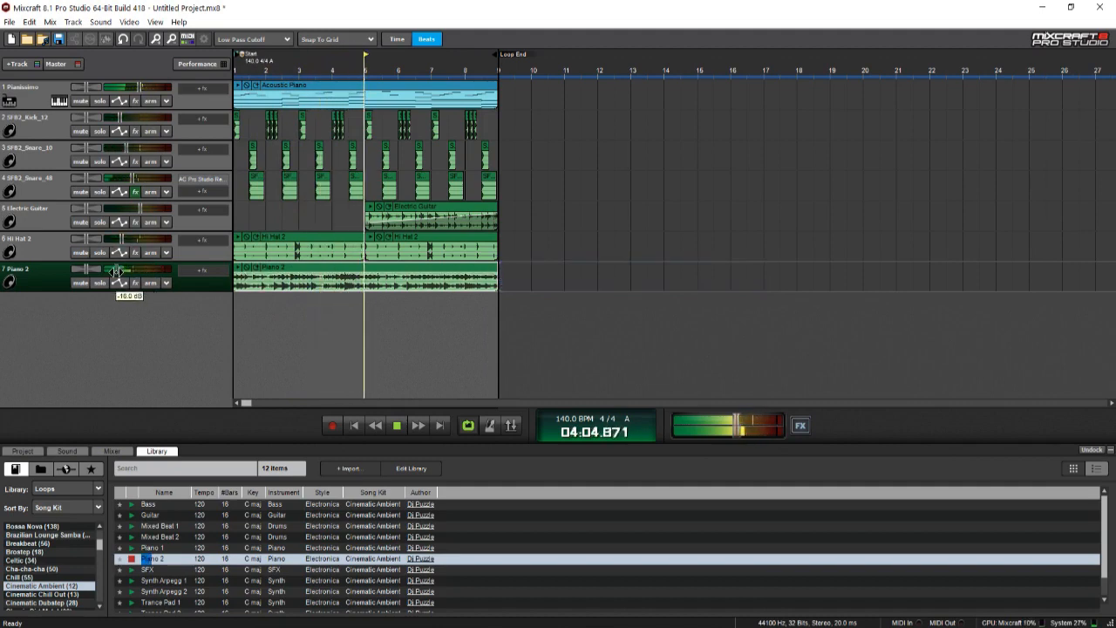
Step: Add Acoustica Pro Studio Reverb with the Large Hall preset to the Piano 2 track and slightly lower the track's volume
left_click(202, 271)
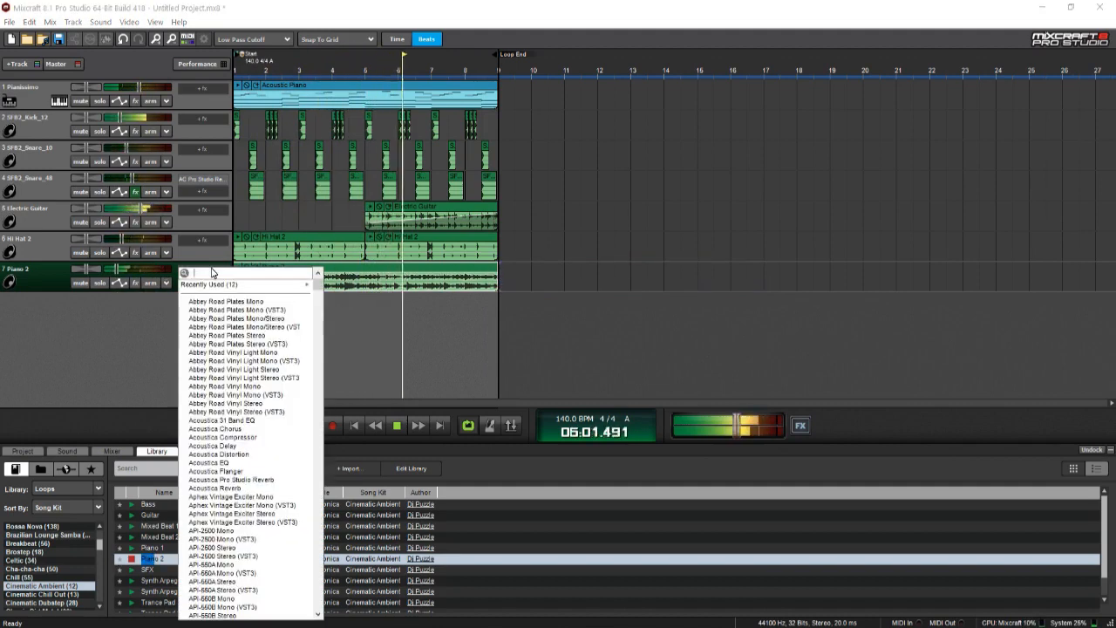
type("a")
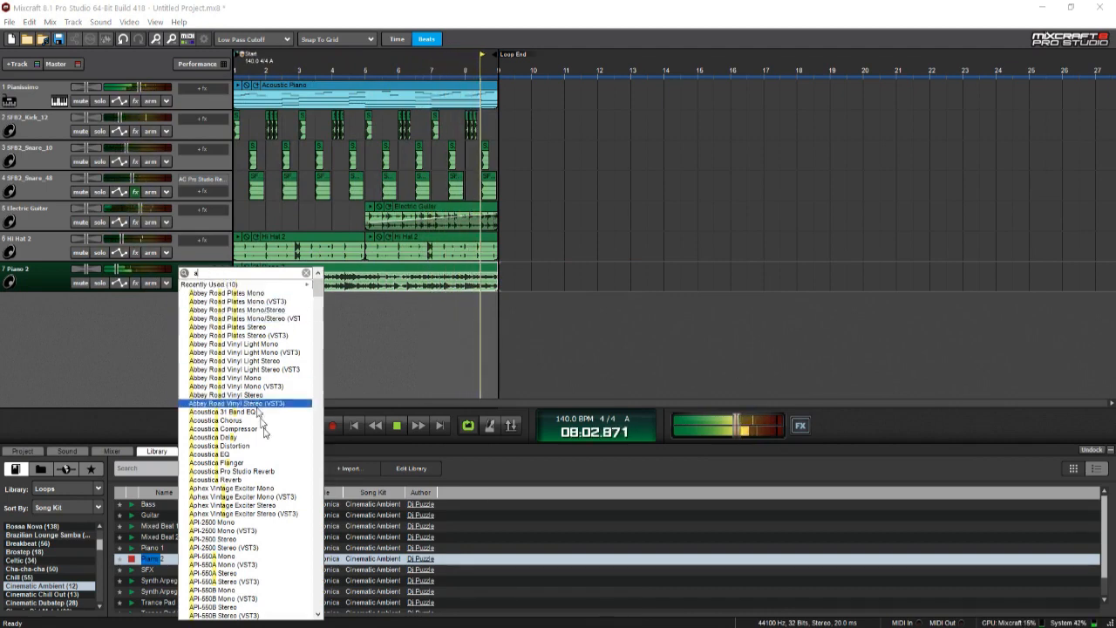
left_click(228, 471)
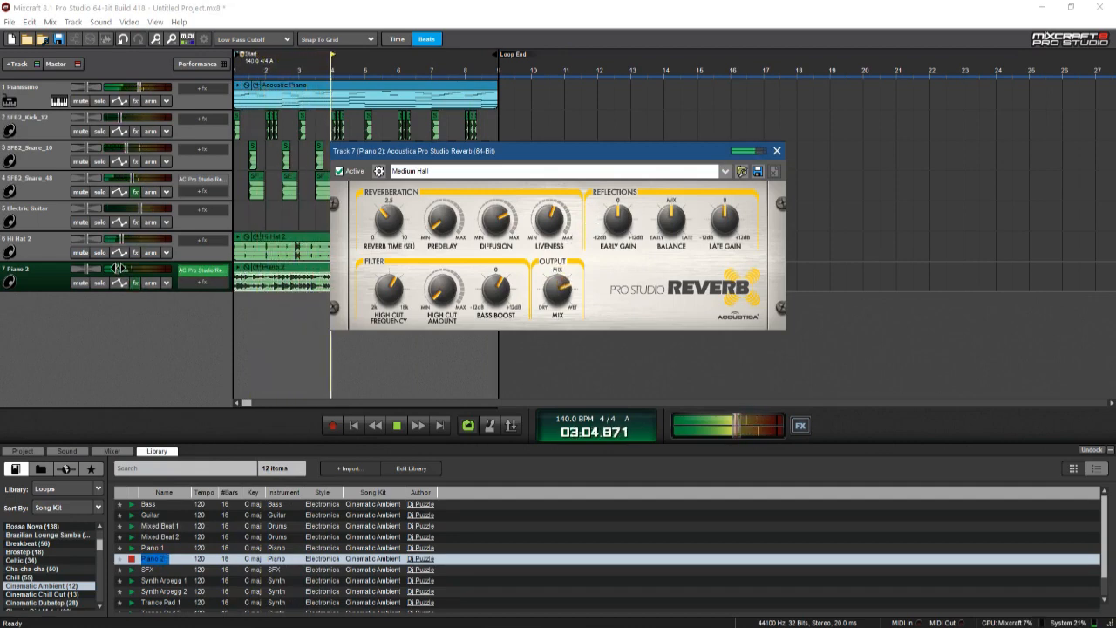
left_click_drag(119, 268, 116, 268)
left_click(410, 171)
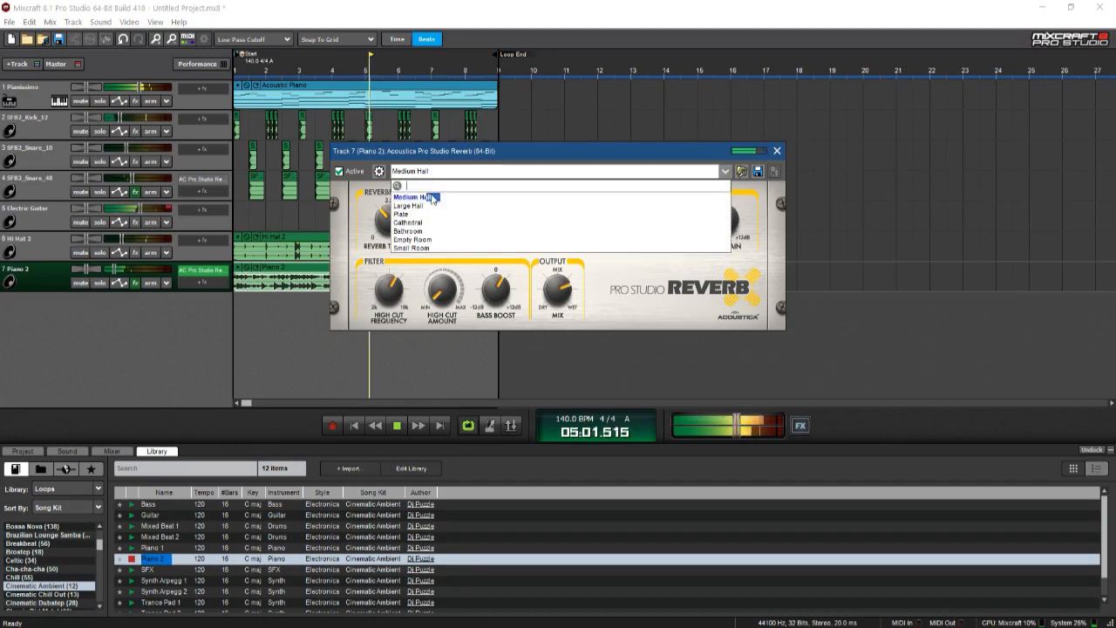
left_click(392, 198)
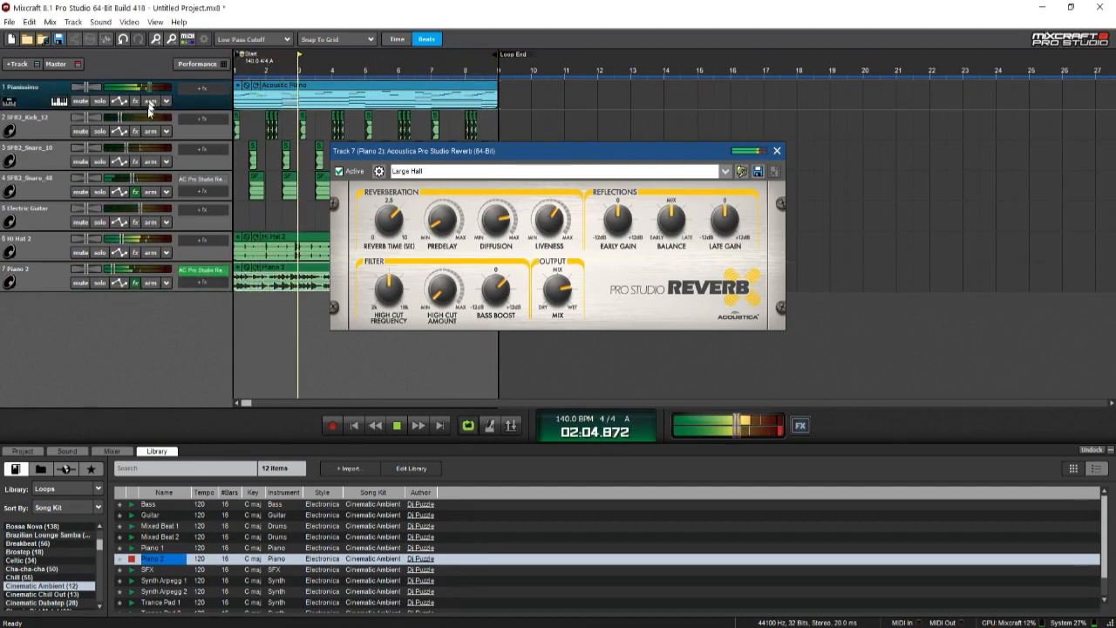
Step: Compare the Piano 2 track soloed and in the mix, and adjust the reverb's predelay, diffusion, liveness, high cut and mix
left_click(101, 284)
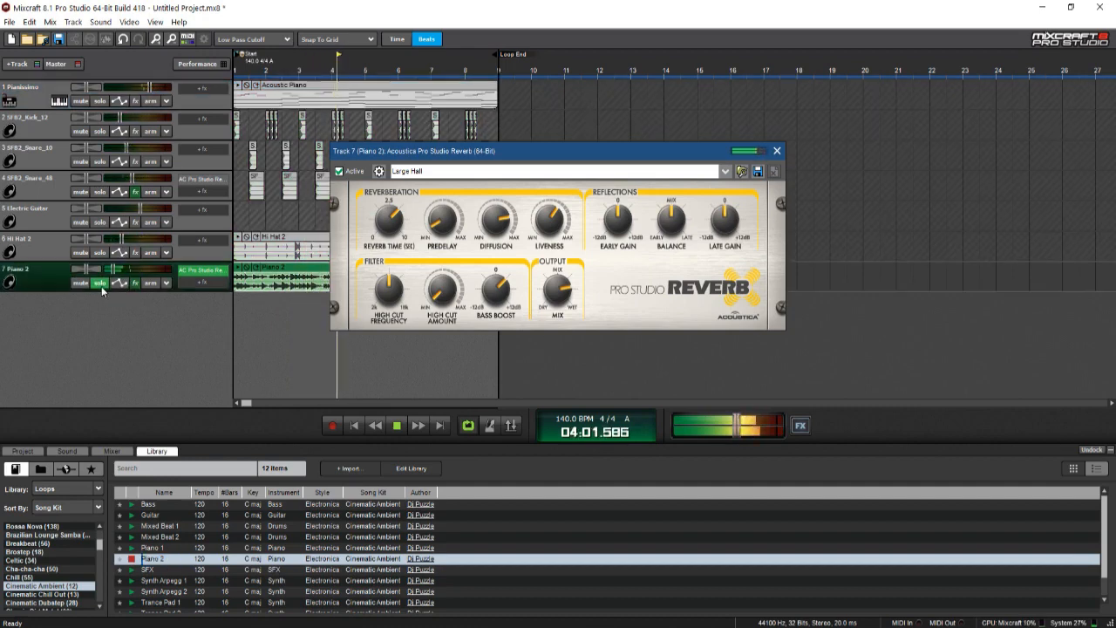
left_click(101, 284)
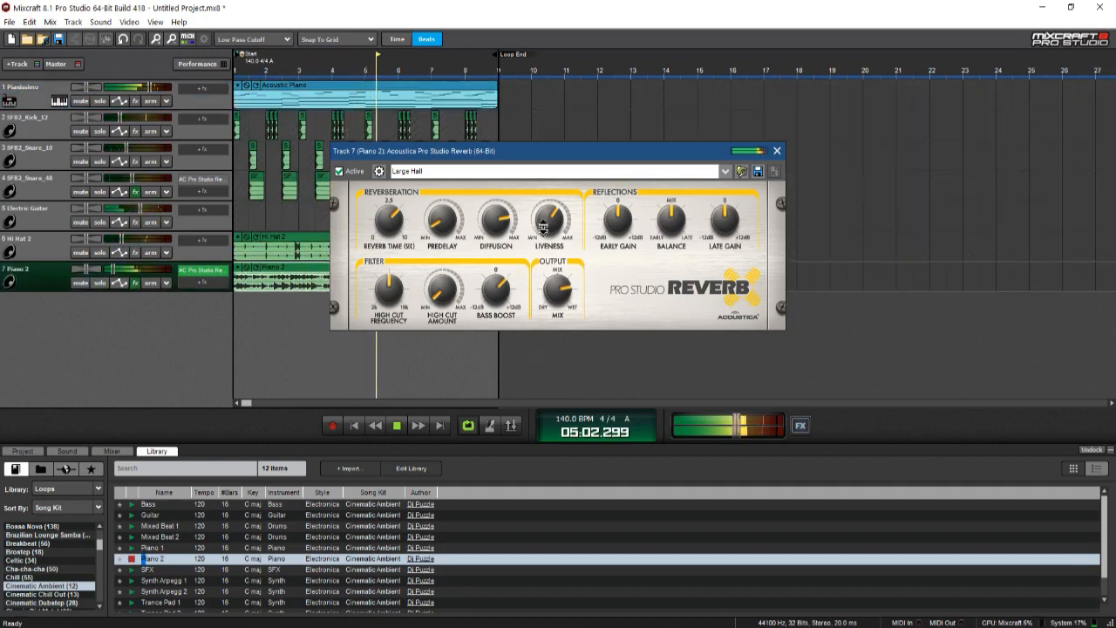
left_click_drag(543, 226, 551, 195)
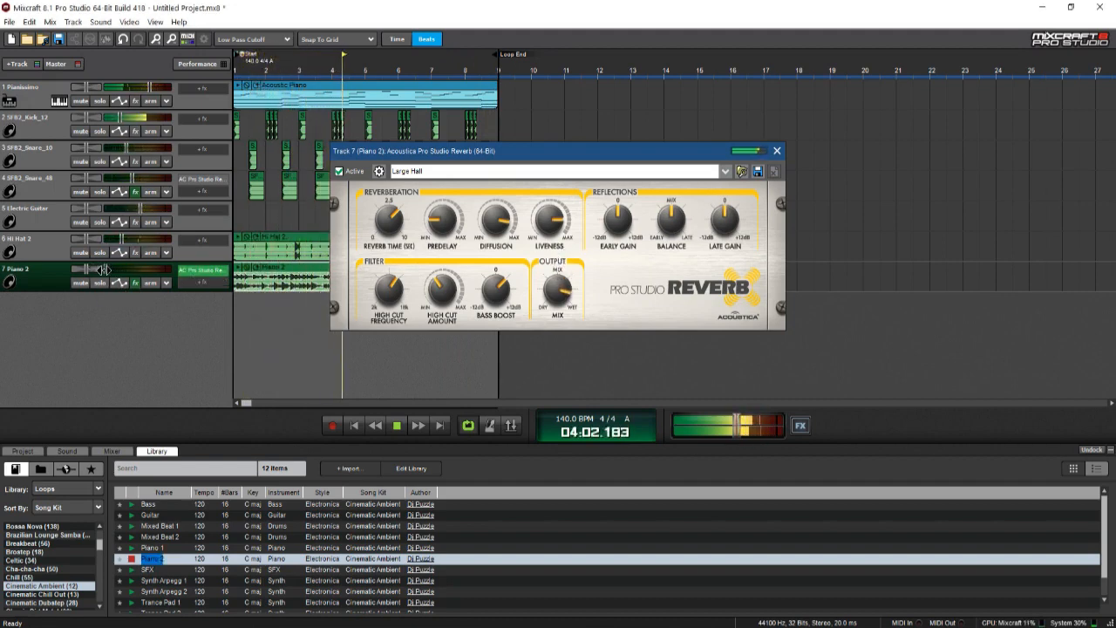
Step: Stop the Piano 2 library preview, and balance the track by raising its volume and turning the reverb mix toward dry
left_click(132, 559)
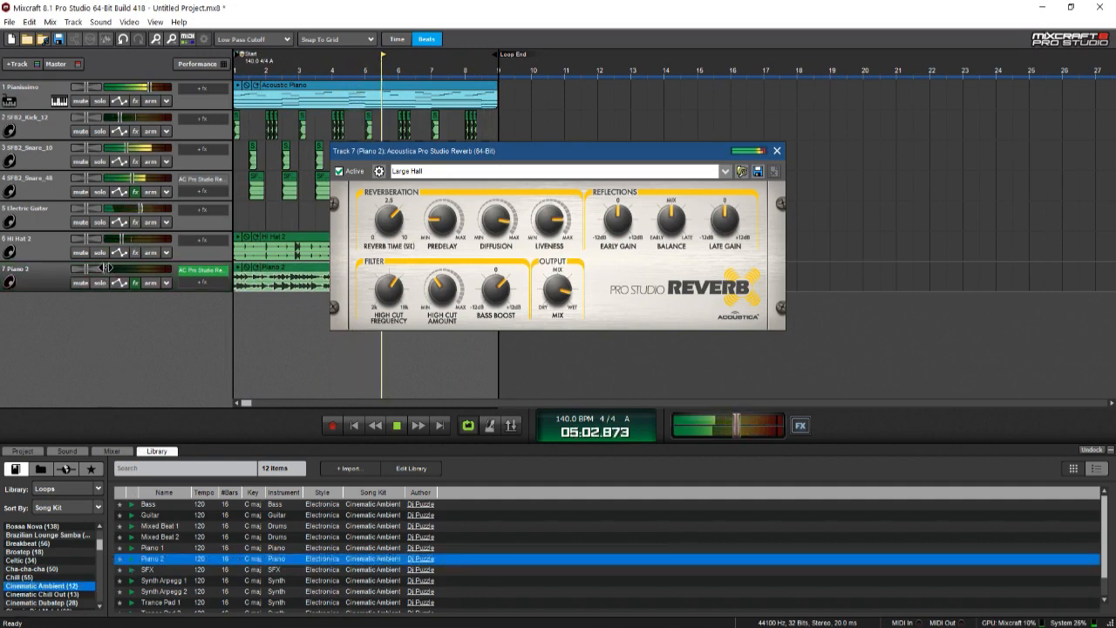
left_click_drag(105, 267, 116, 268)
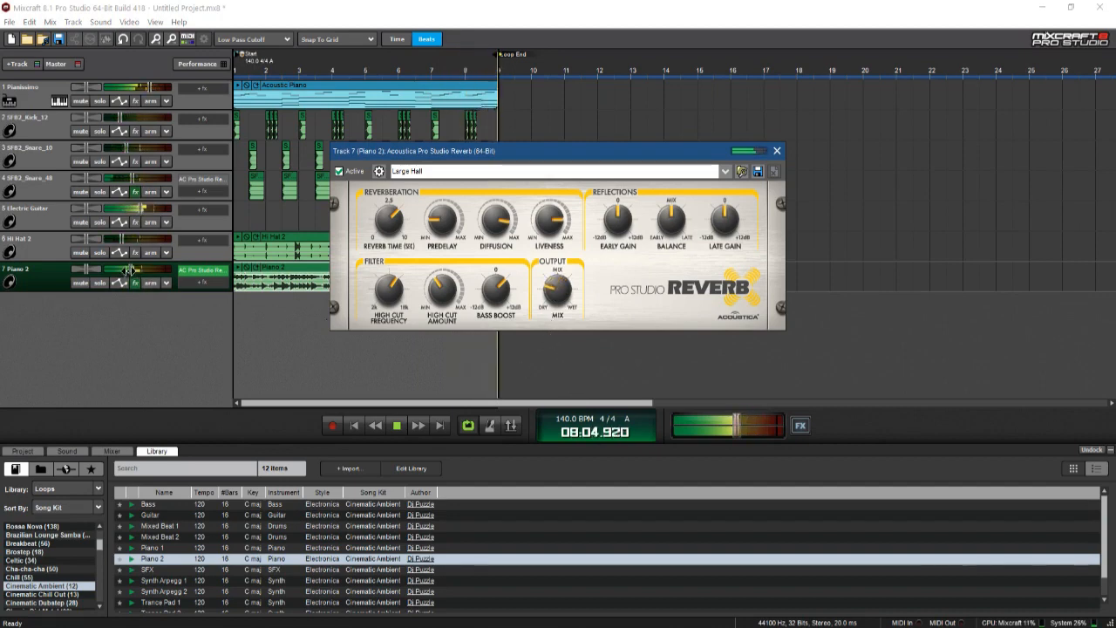
left_click_drag(128, 270, 125, 269)
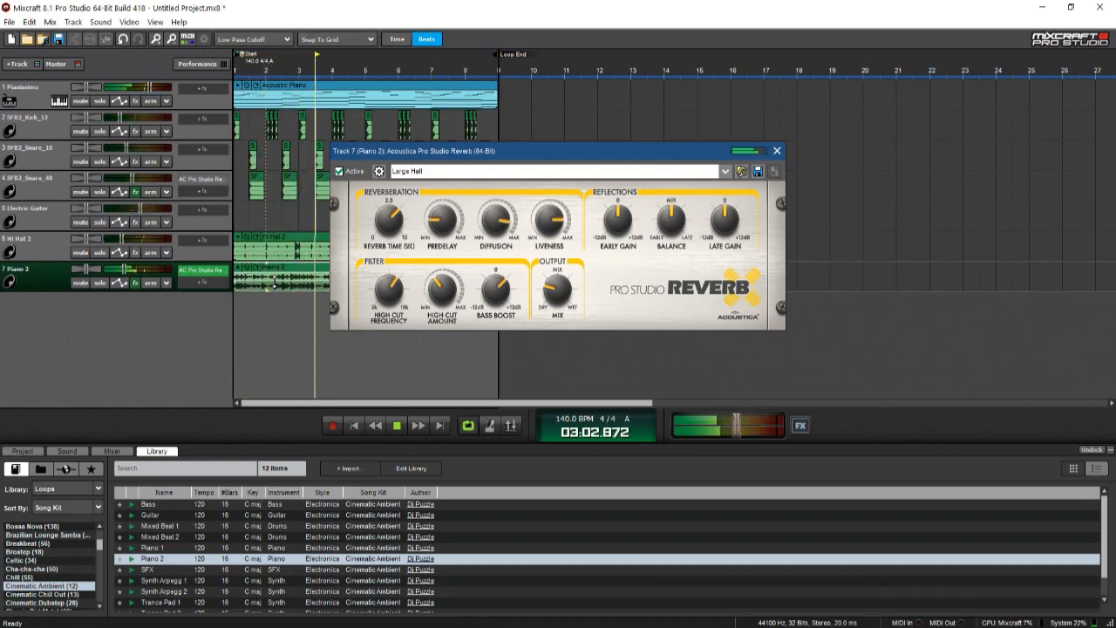
left_click(776, 150)
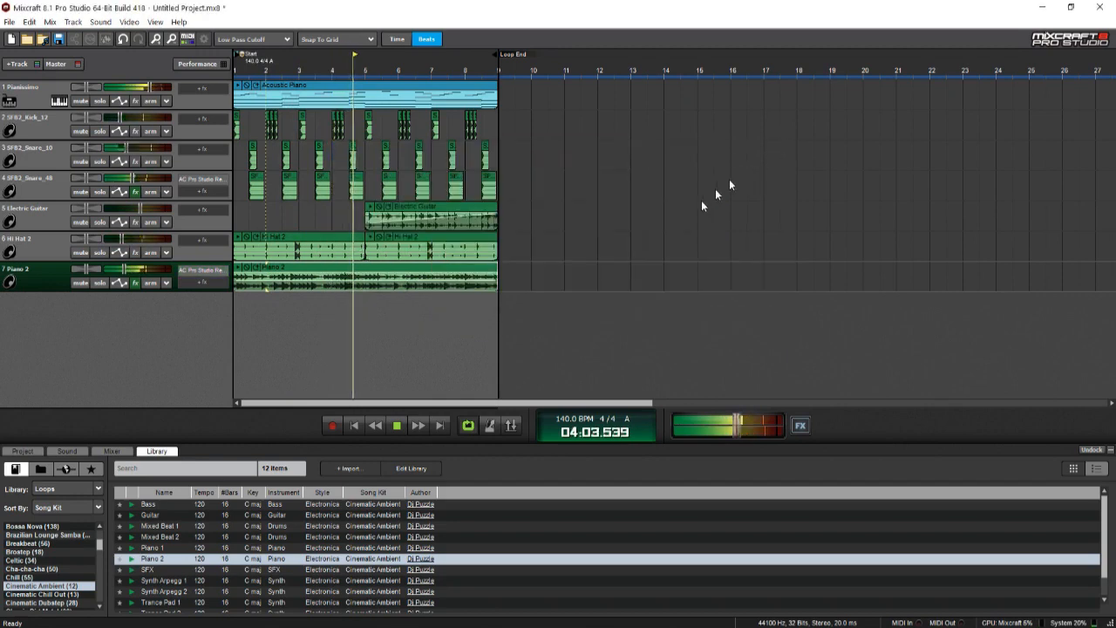
Step: Add the Acoustica Compressor effect to the Pianissimo track and lower the track's volume
left_click(196, 88)
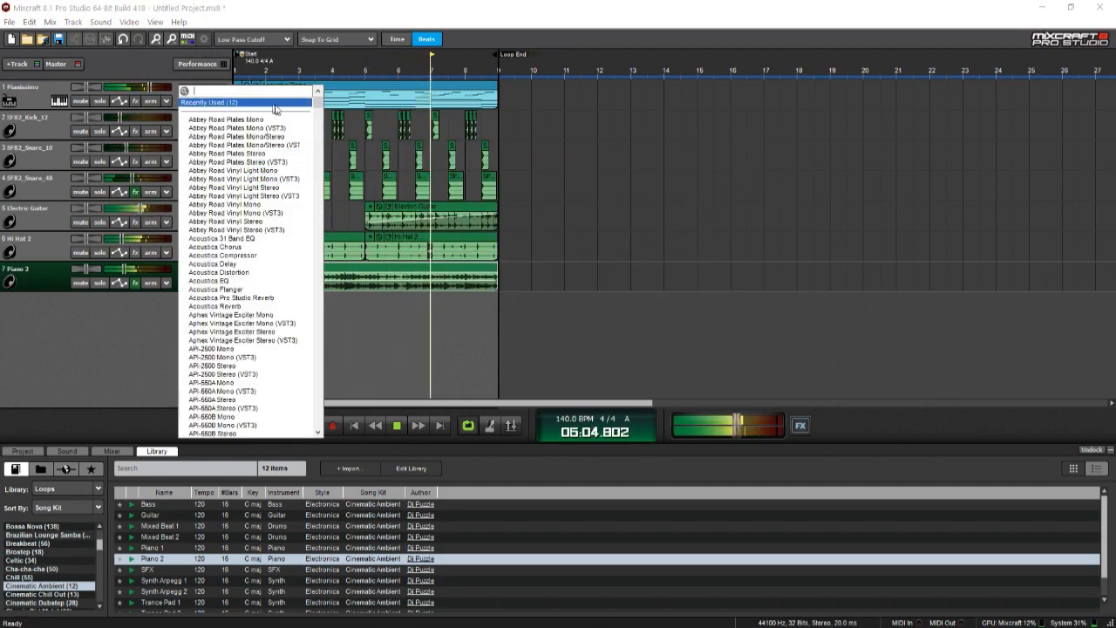
mouse_move(277, 110)
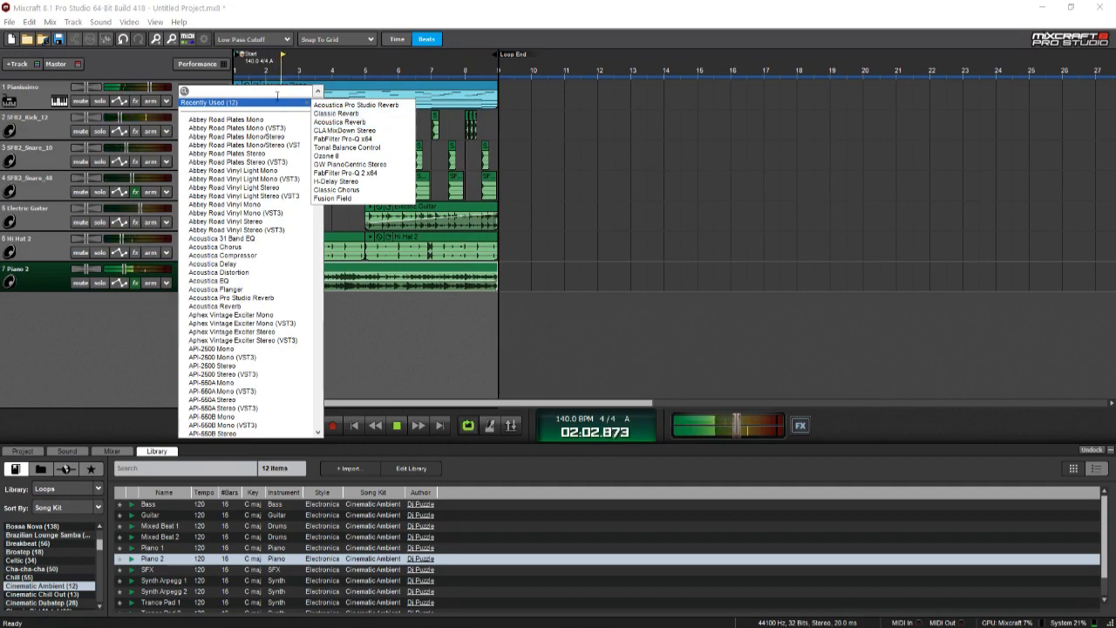
scroll(262, 218, "down", 2)
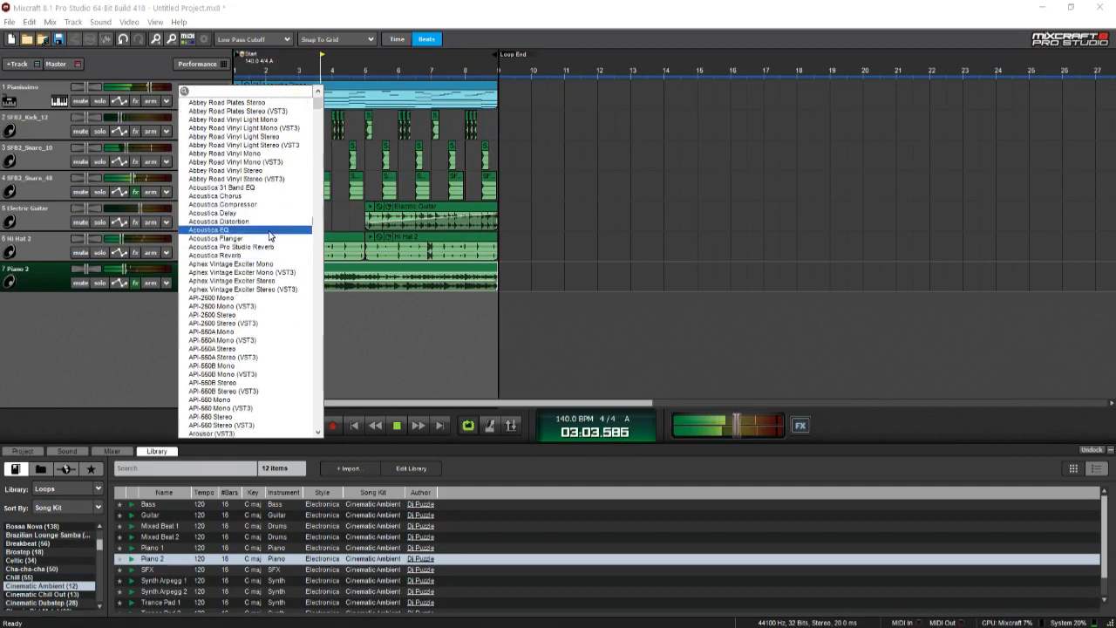
left_click(227, 204)
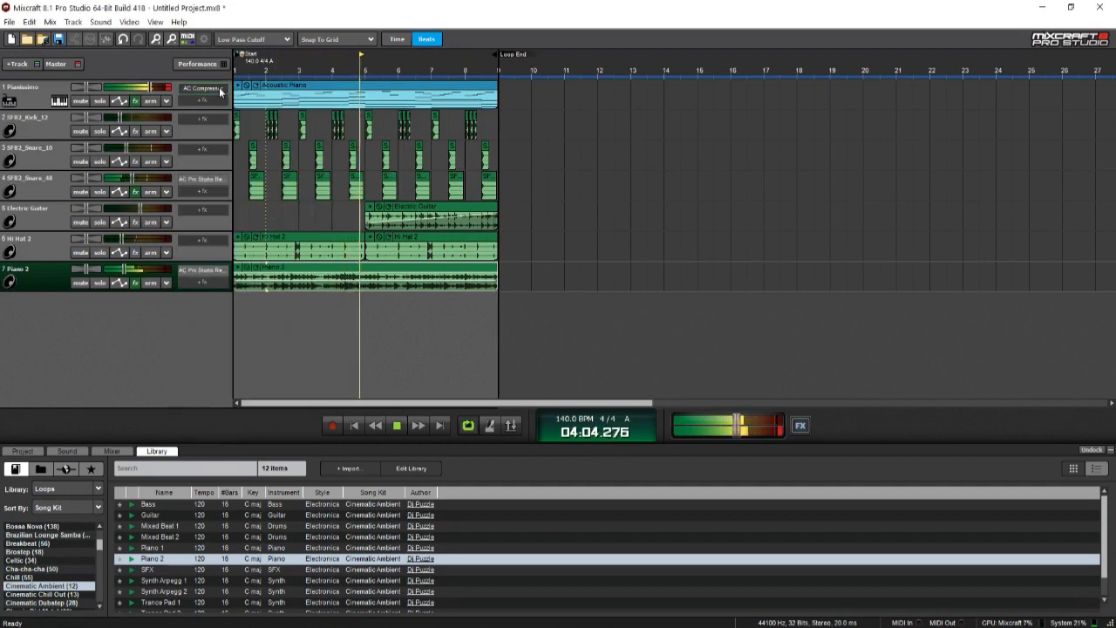
left_click_drag(150, 87, 139, 87)
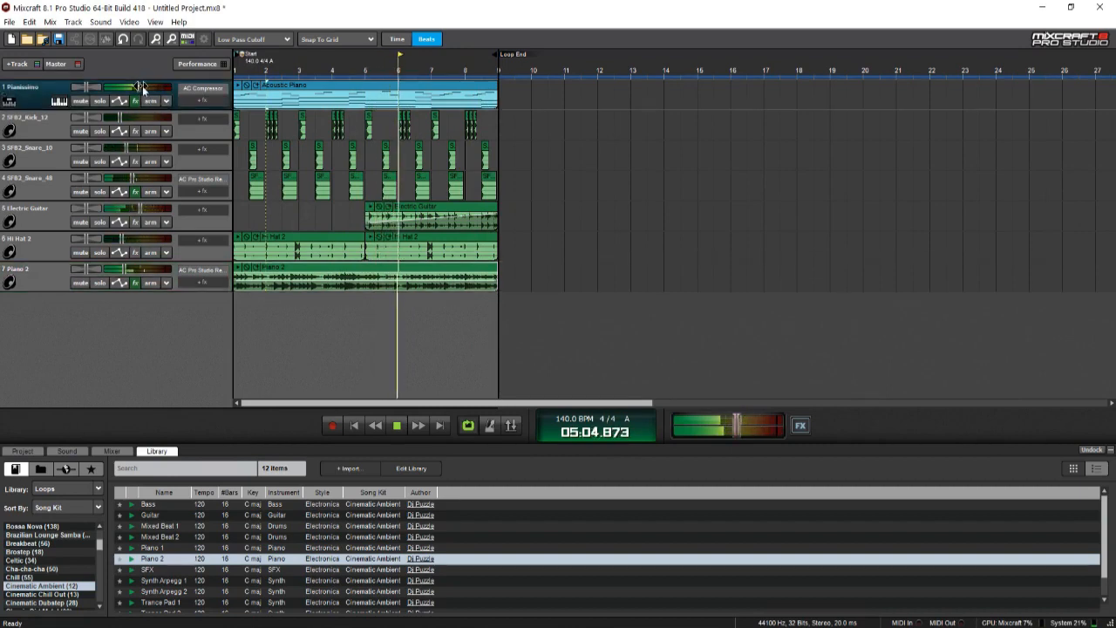
Step: Add TB Parametric Equalizer to the Pianissimo track and place it ahead of the compressor in the effect chain
left_click(201, 101)
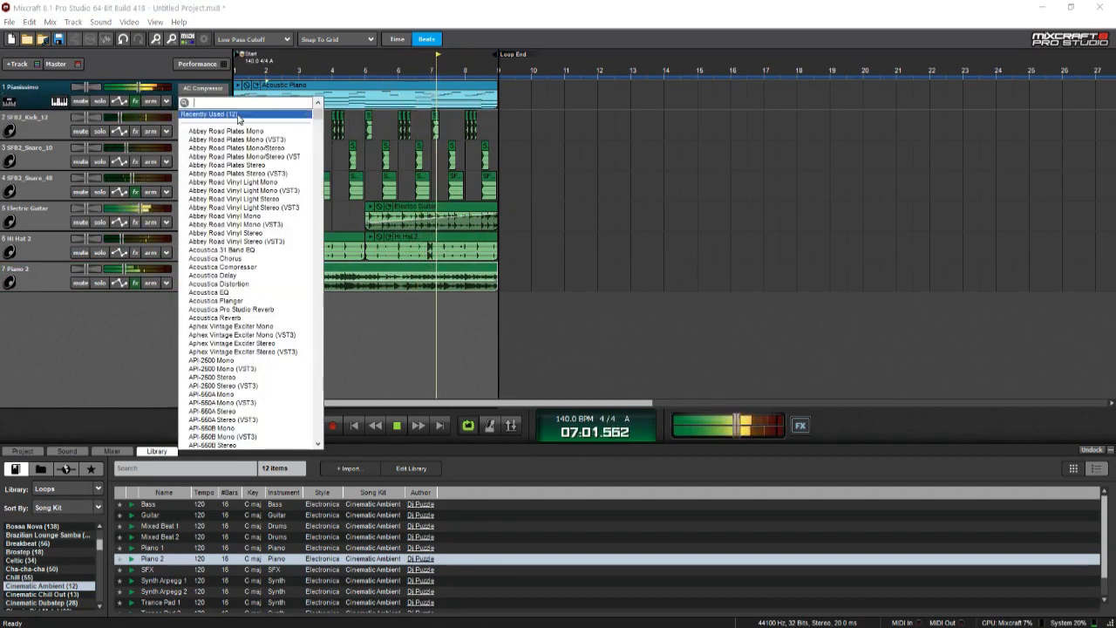
type("t")
mouse_move(238, 116)
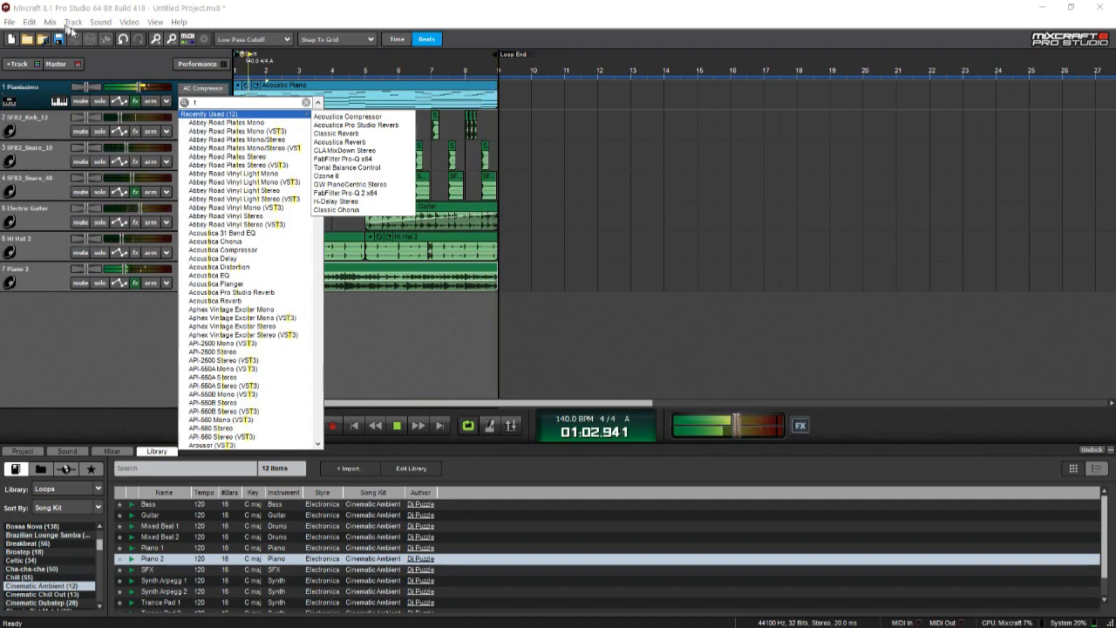
type("b")
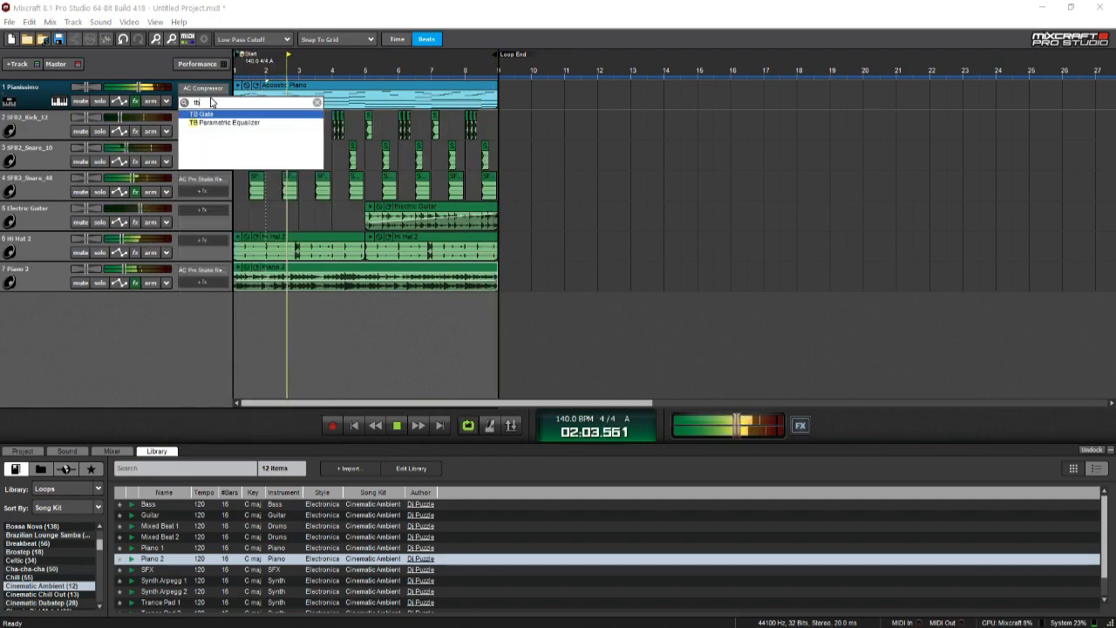
left_click(218, 122)
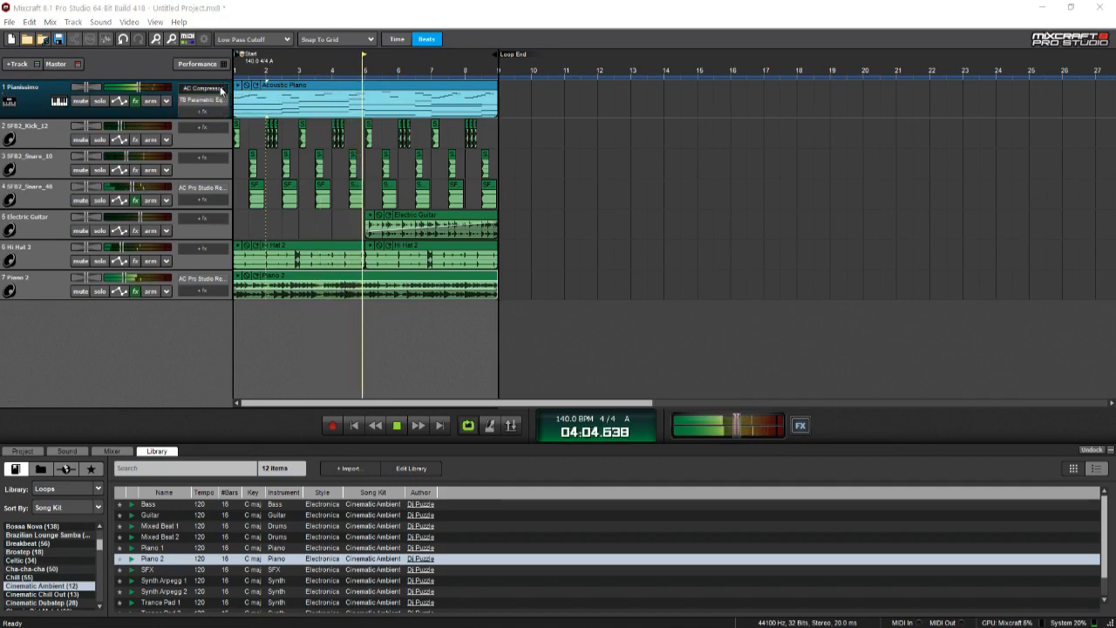
left_click(214, 89)
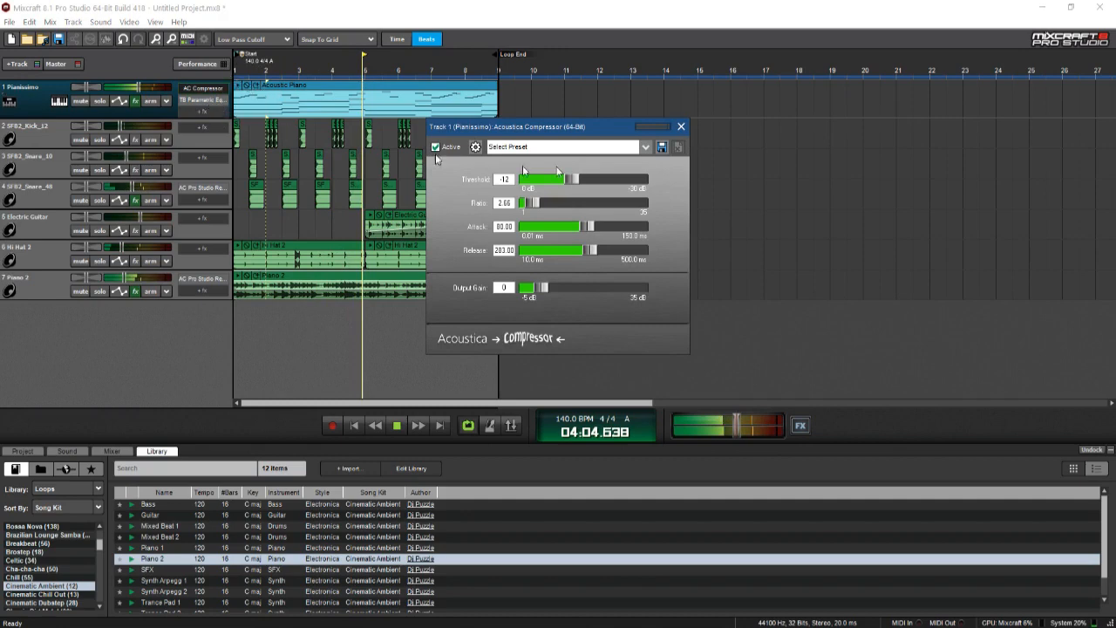
left_click(681, 126)
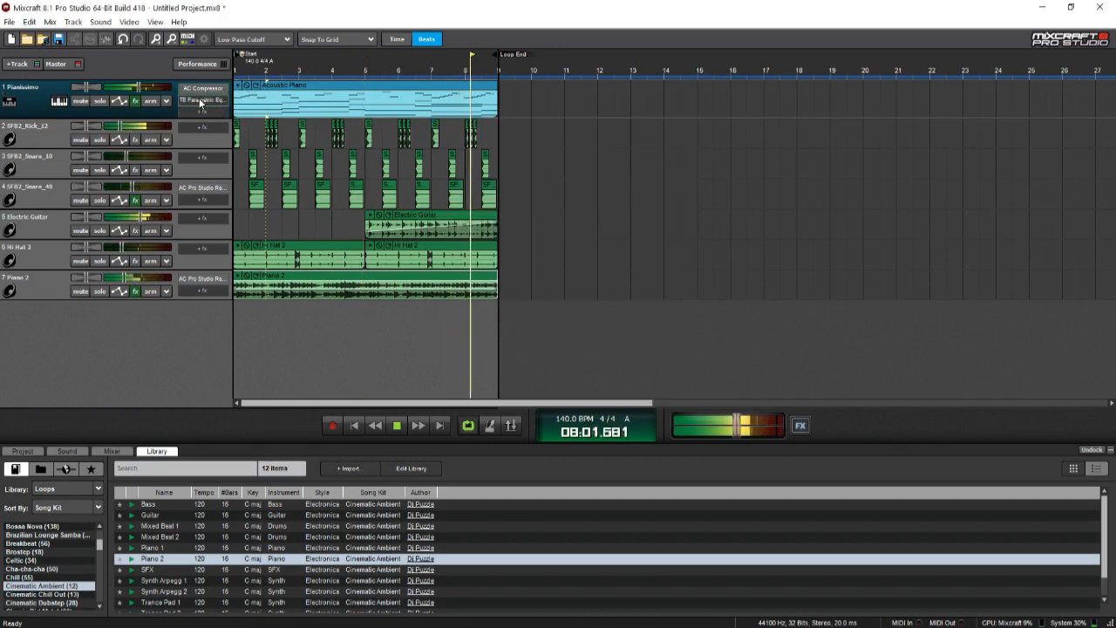
left_click_drag(199, 99, 201, 86)
Step: Set equalizer section 1 on the Pianissimo track to a low cut at about 280 Hz, soloing the track to listen
left_click(202, 88)
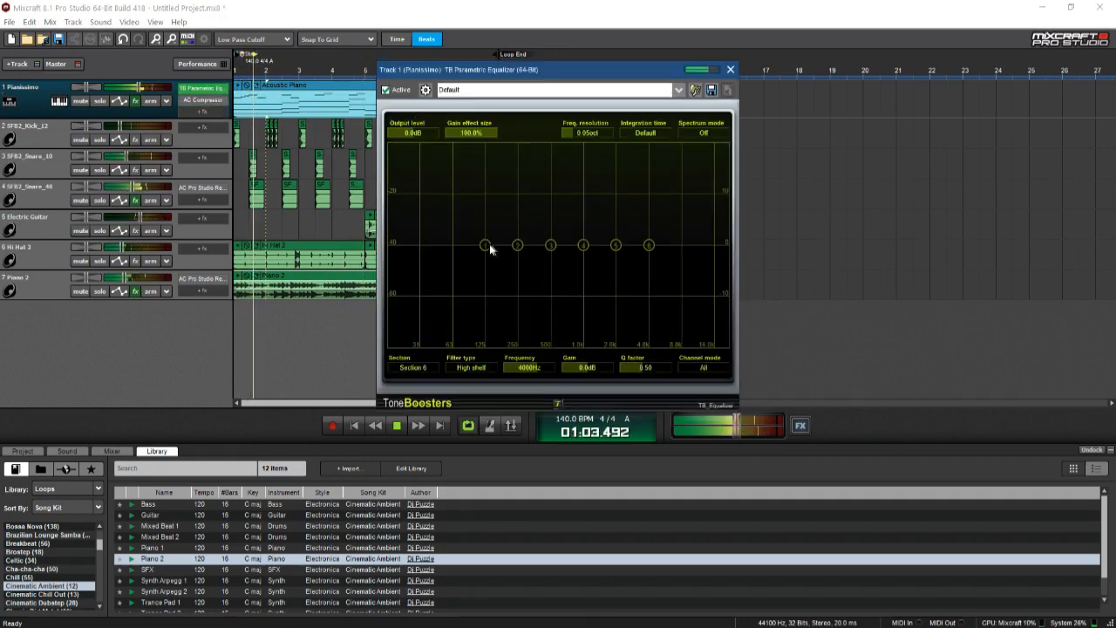
left_click_drag(489, 244, 476, 292)
left_click(470, 367)
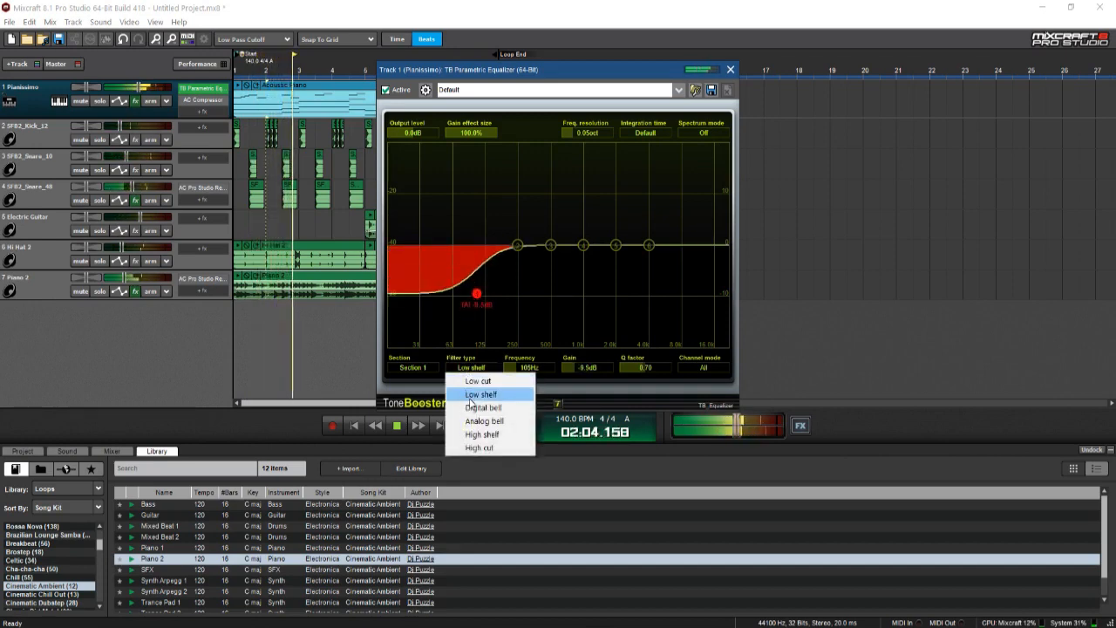
left_click(478, 381)
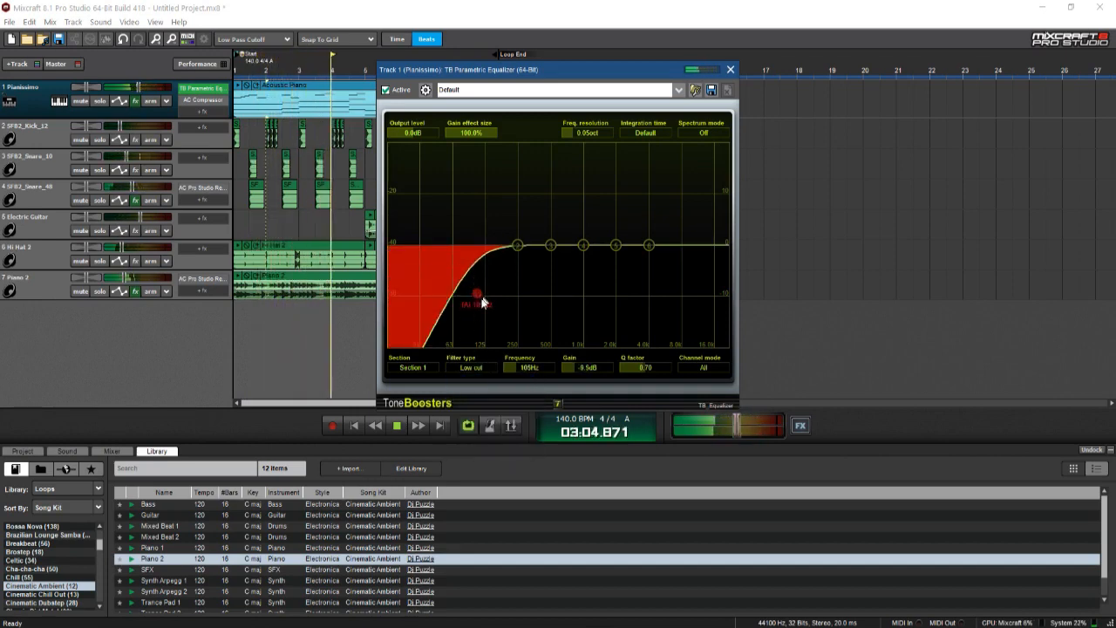
left_click_drag(482, 299, 497, 297)
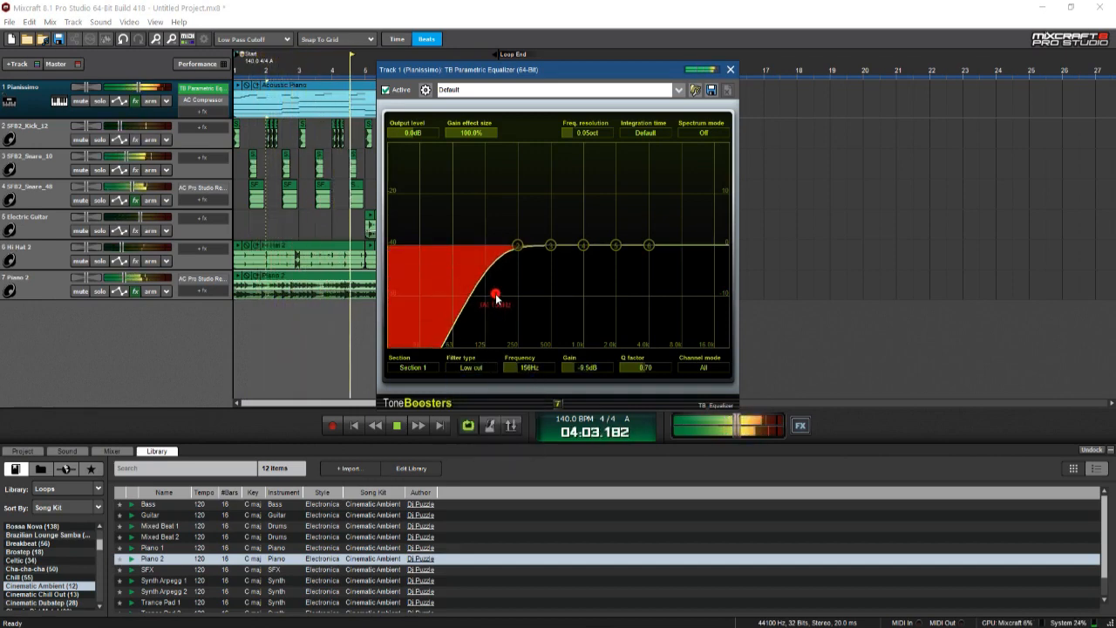
left_click(104, 103)
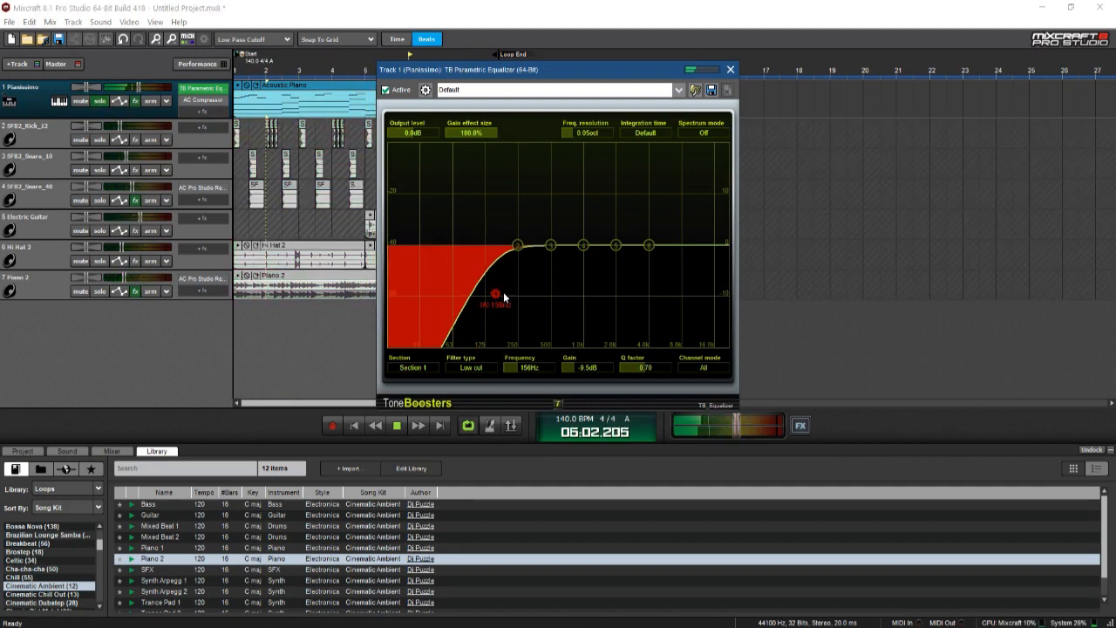
left_click_drag(496, 298, 524, 295)
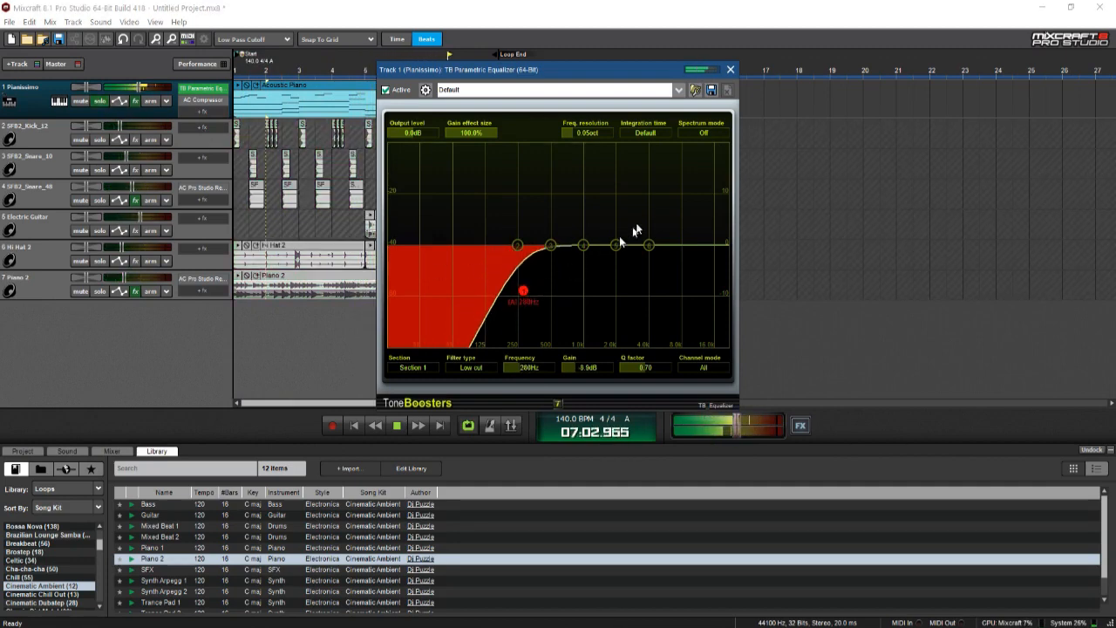
Step: Apply the Keyboards - Even Out Piano Levels compressor preset, then raise the Pianissimo track's volume to -2.0 dB and unsolo it
left_click(202, 100)
left_click(495, 149)
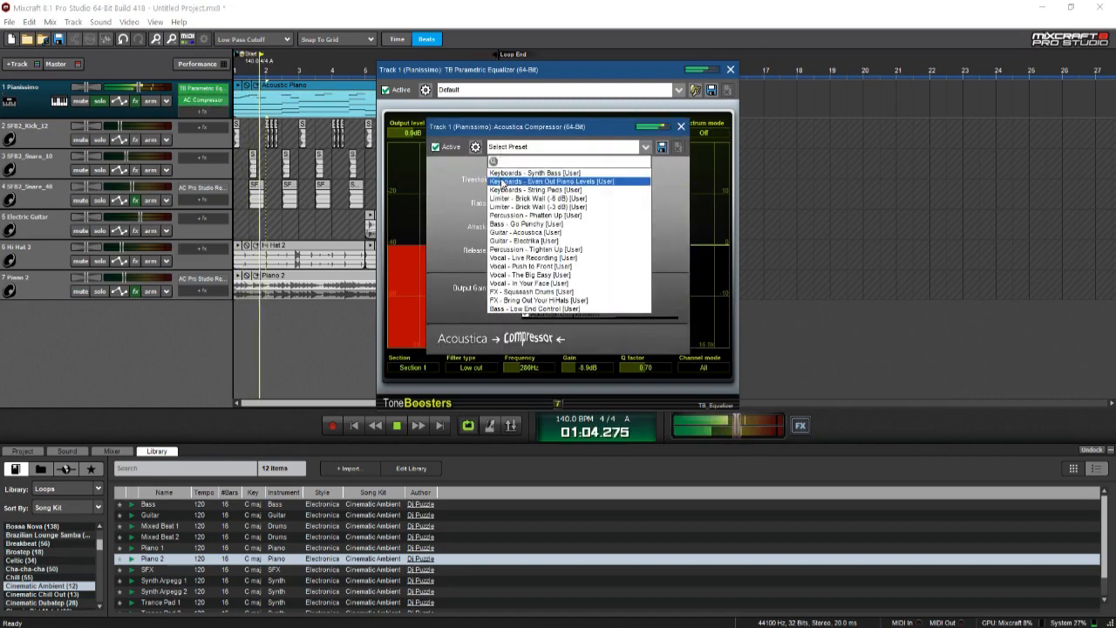
left_click(506, 181)
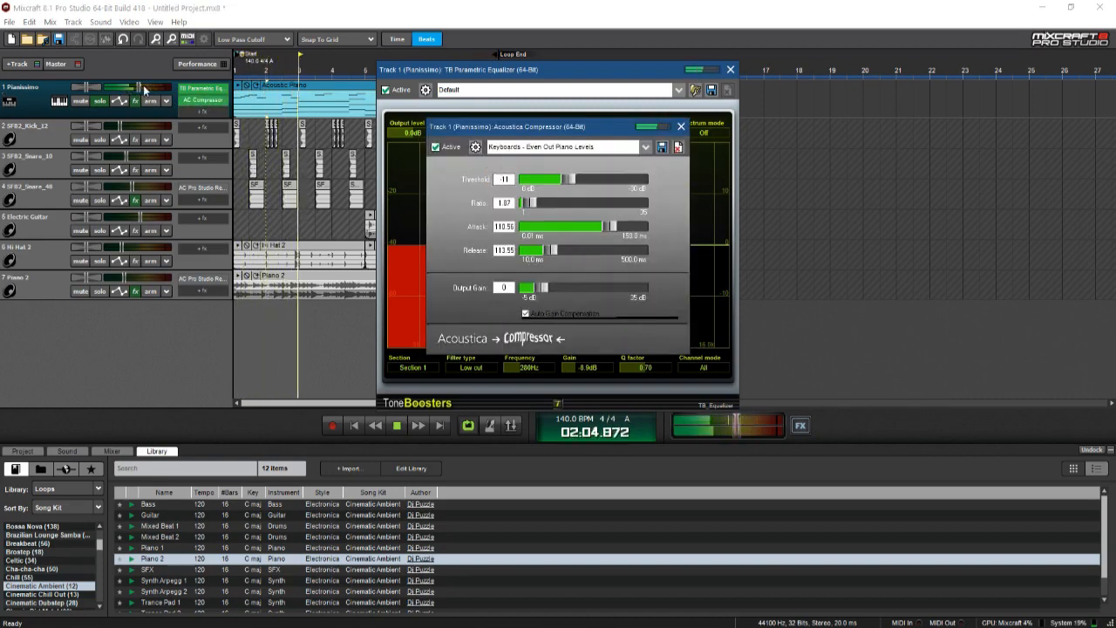
left_click_drag(139, 87, 148, 86)
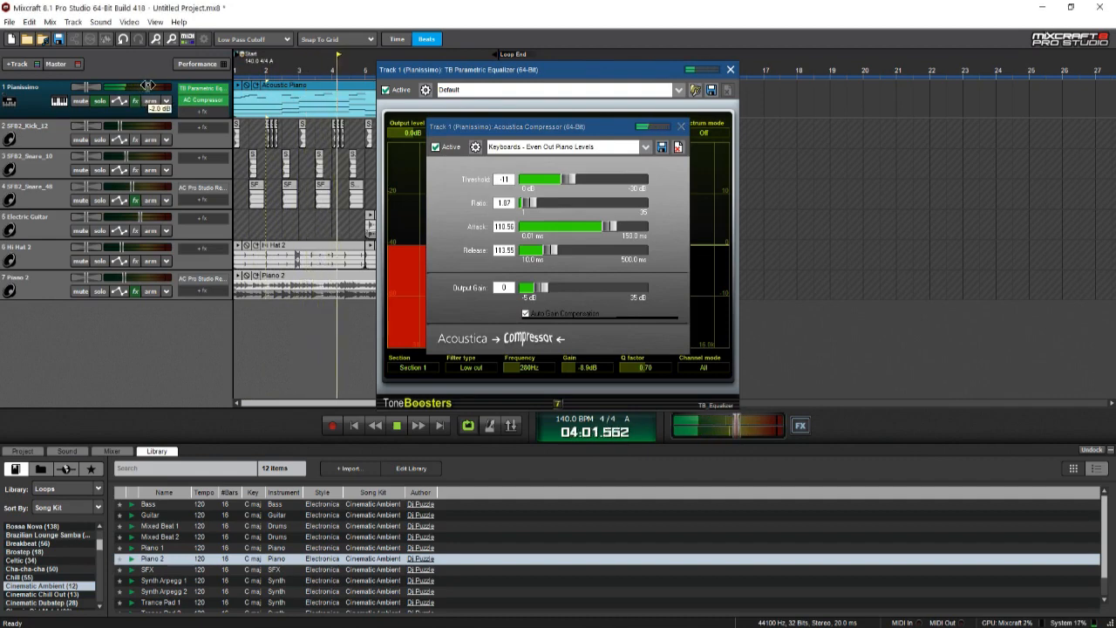
left_click(100, 103)
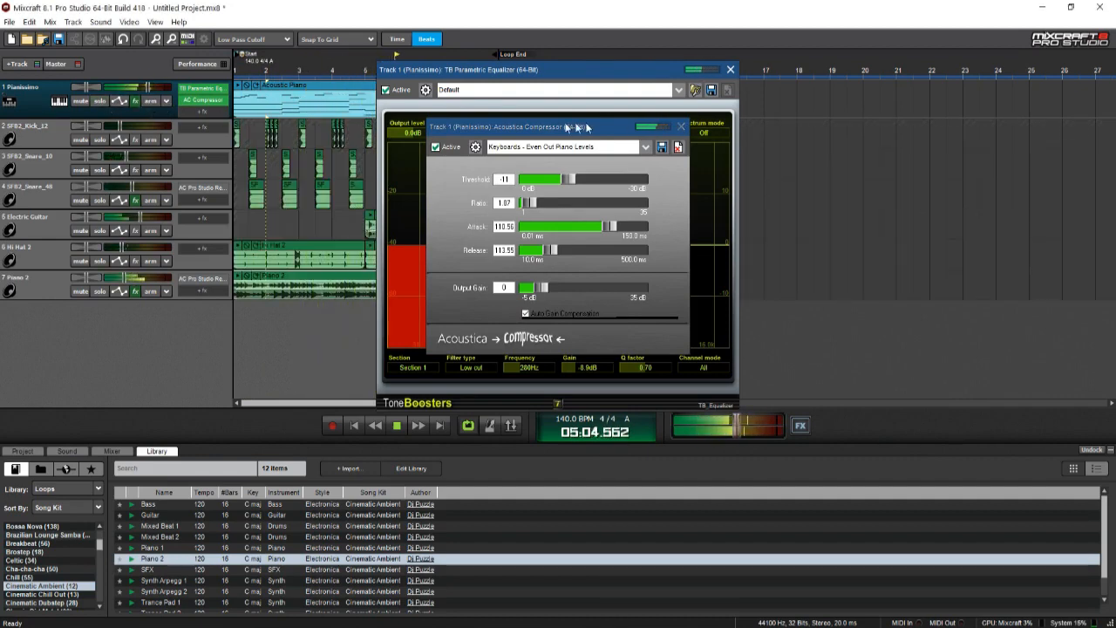
Step: Close both Pianissimo effect windows and rebalance the Piano 2, Hi Hat 2, kick and first snare track volumes, with the kick at -10.7 dB
left_click(730, 70)
left_click(679, 127)
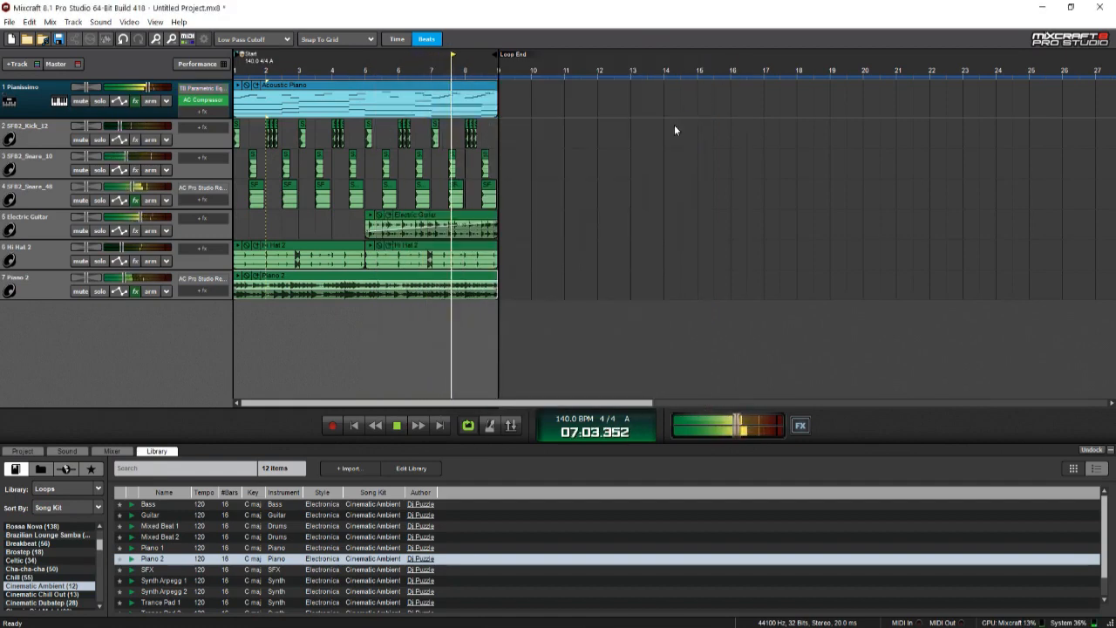
left_click(125, 279)
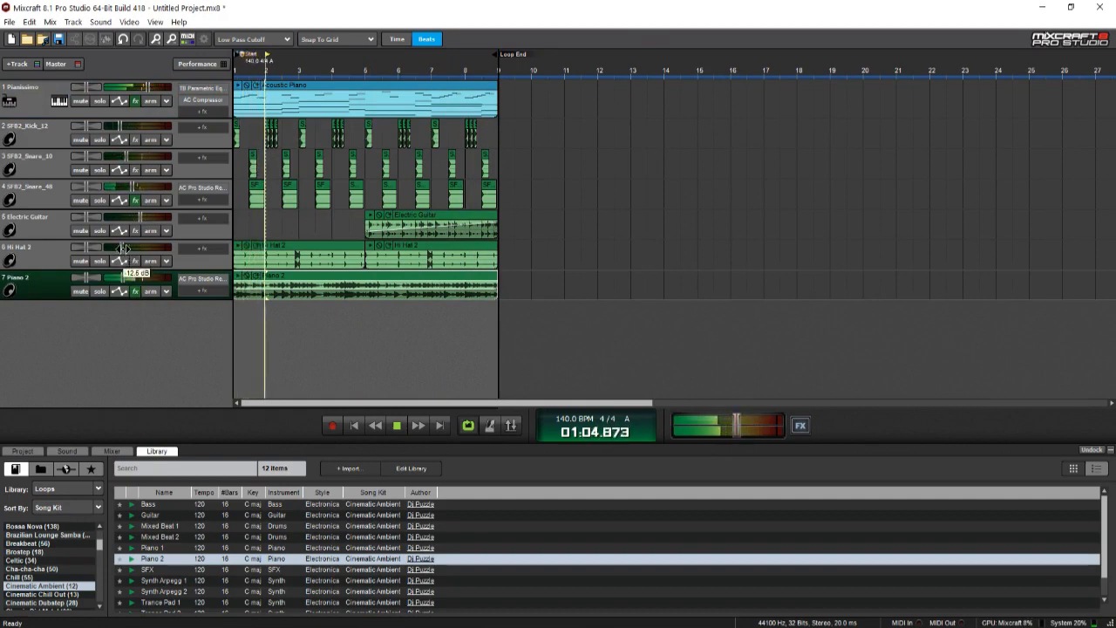
left_click(124, 250)
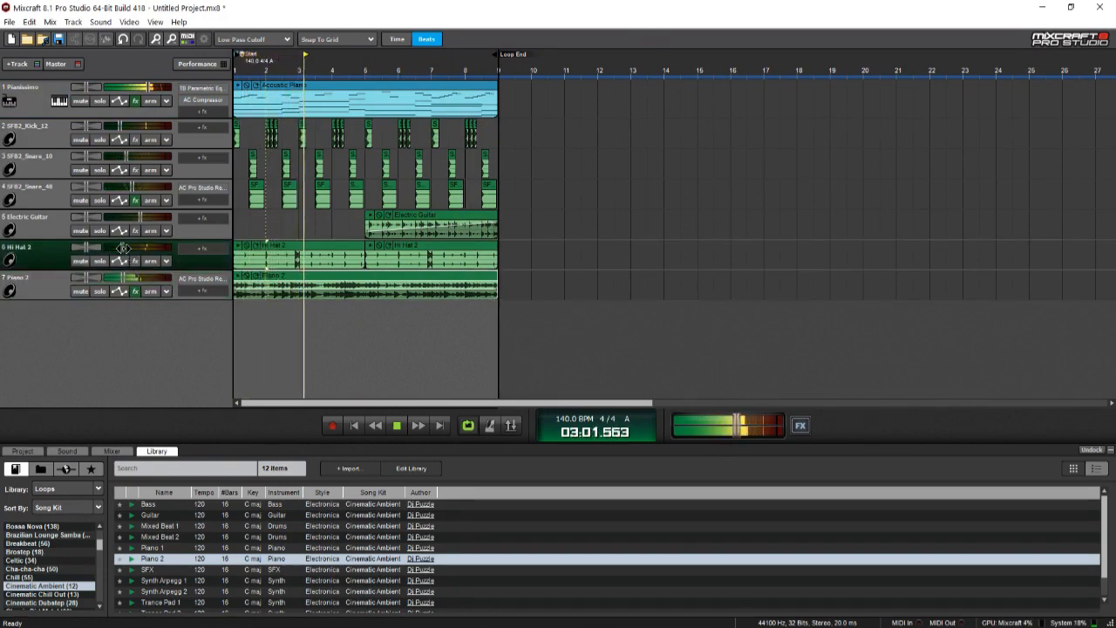
left_click(123, 124)
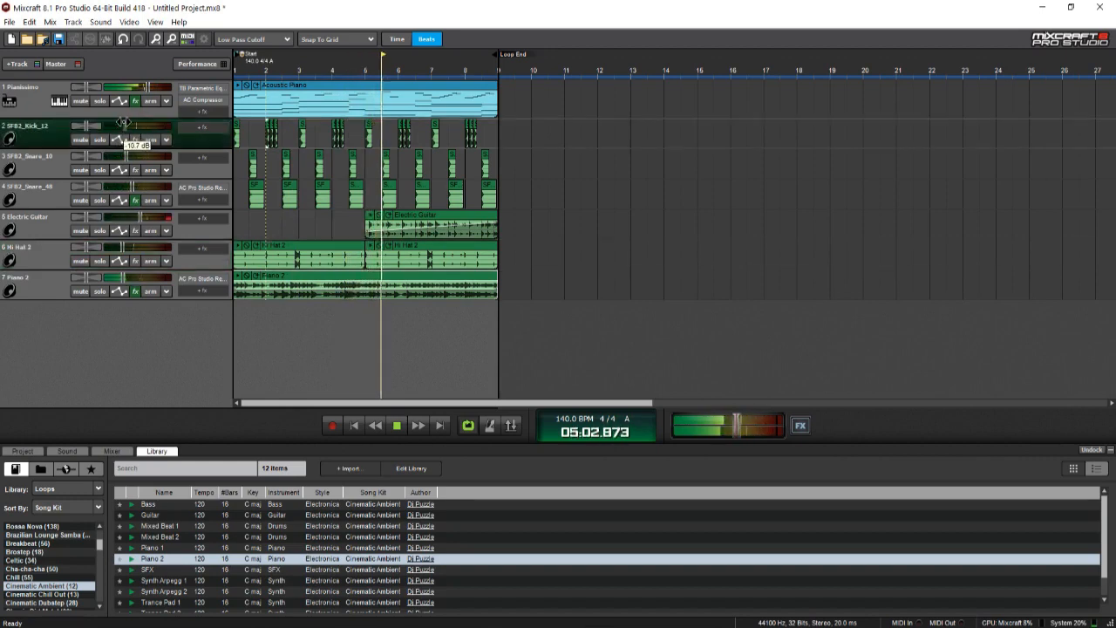
left_click(127, 156)
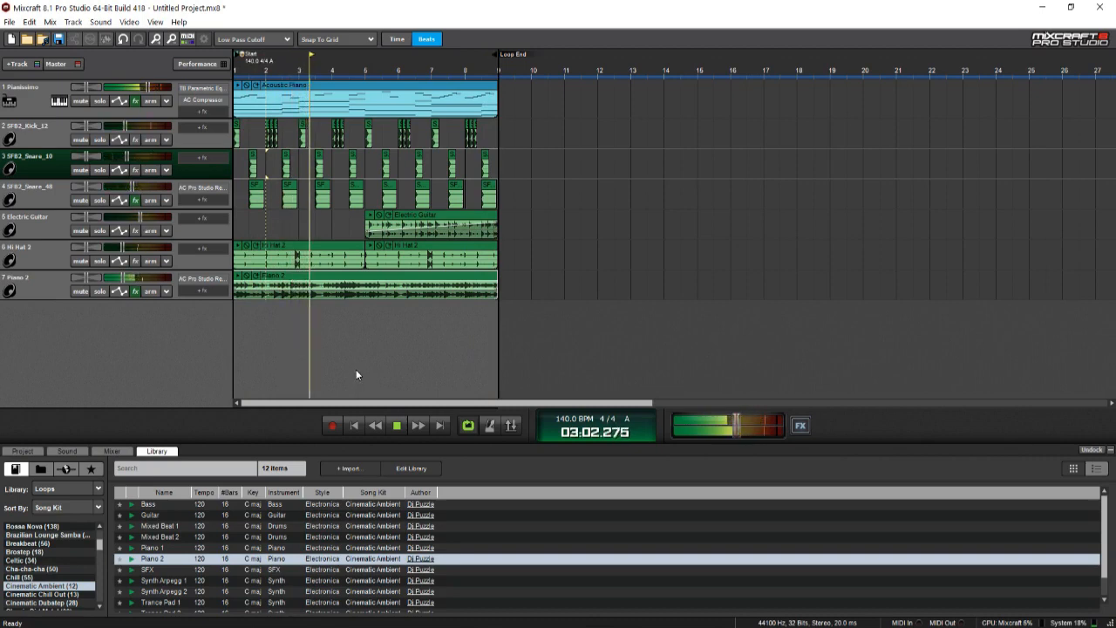
left_click(127, 125)
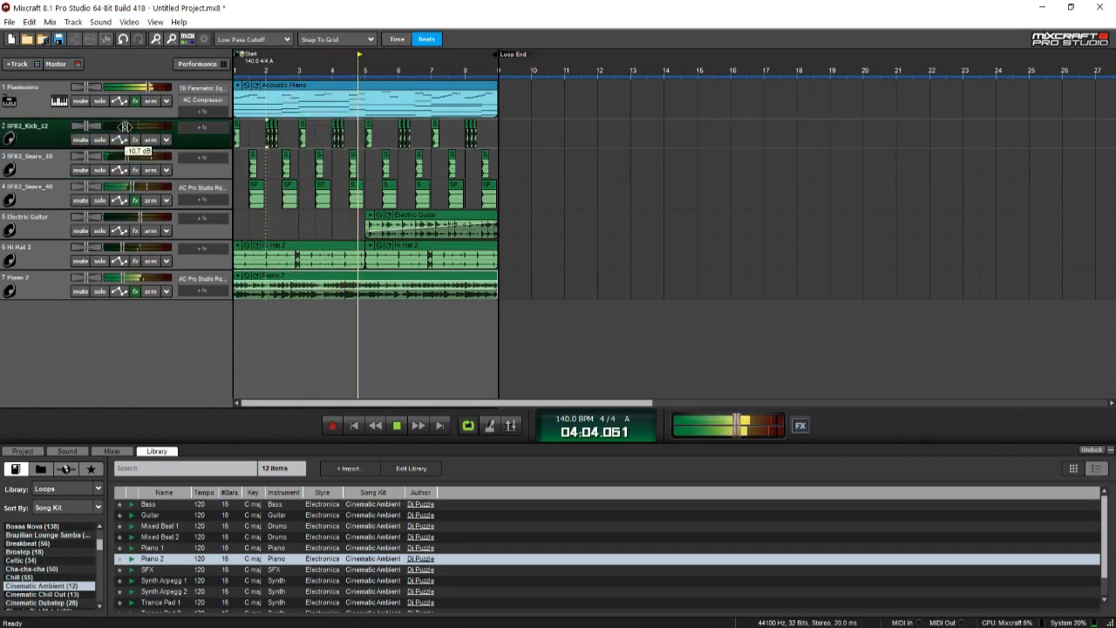
Step: Set the Pianissimo compressor's ratio to 2.75, attack to 77.32 and output gain to 0, and readjust the track's volume
left_click(148, 88)
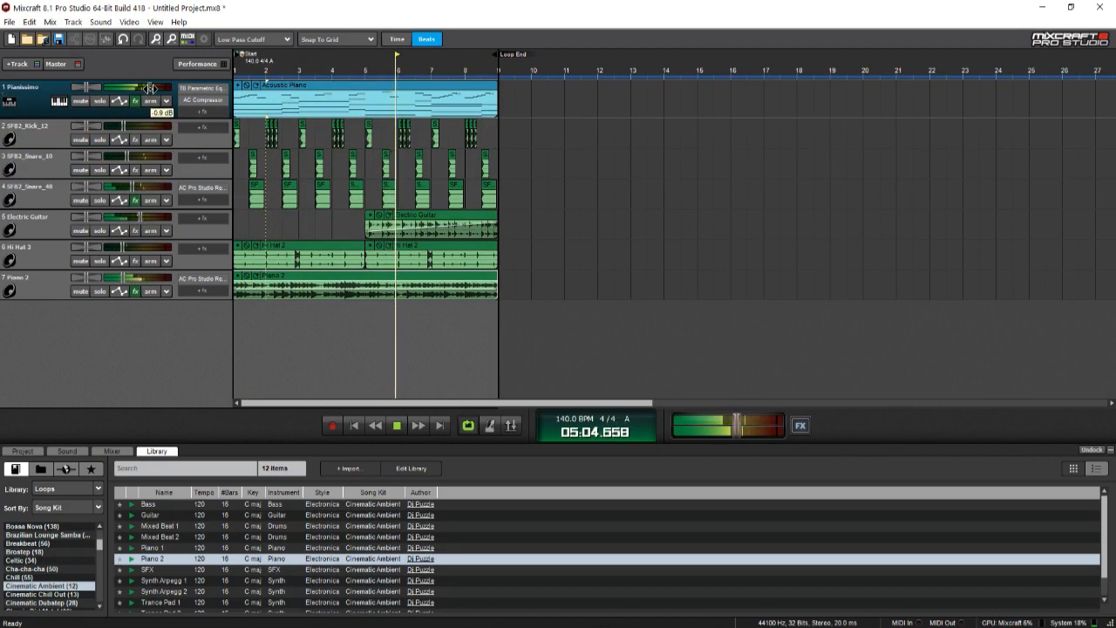
left_click(193, 102)
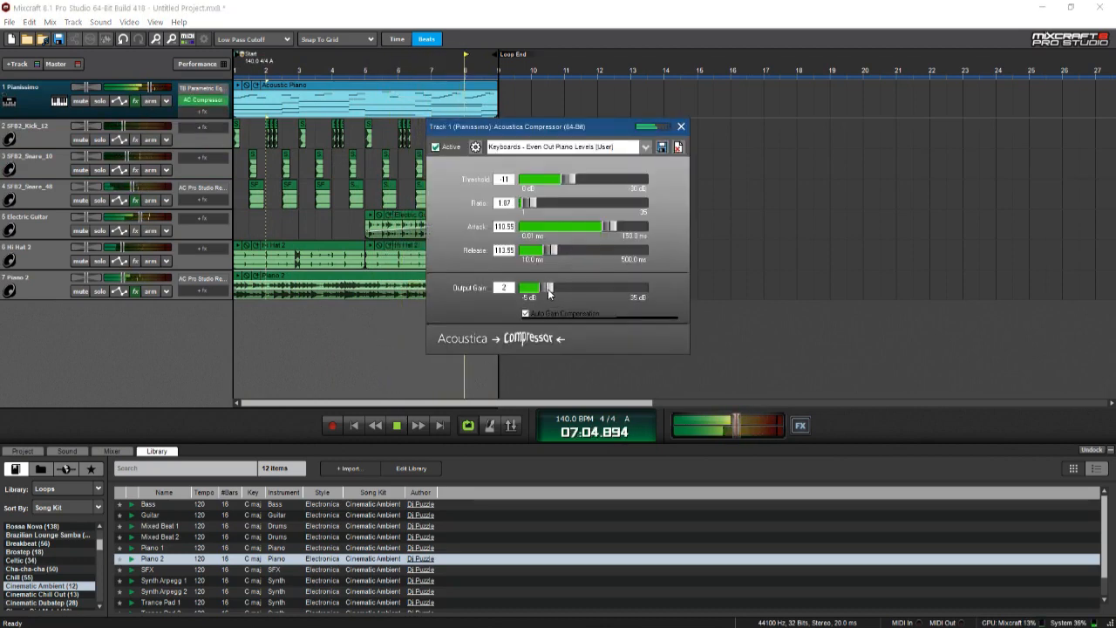
left_click_drag(533, 204, 534, 206)
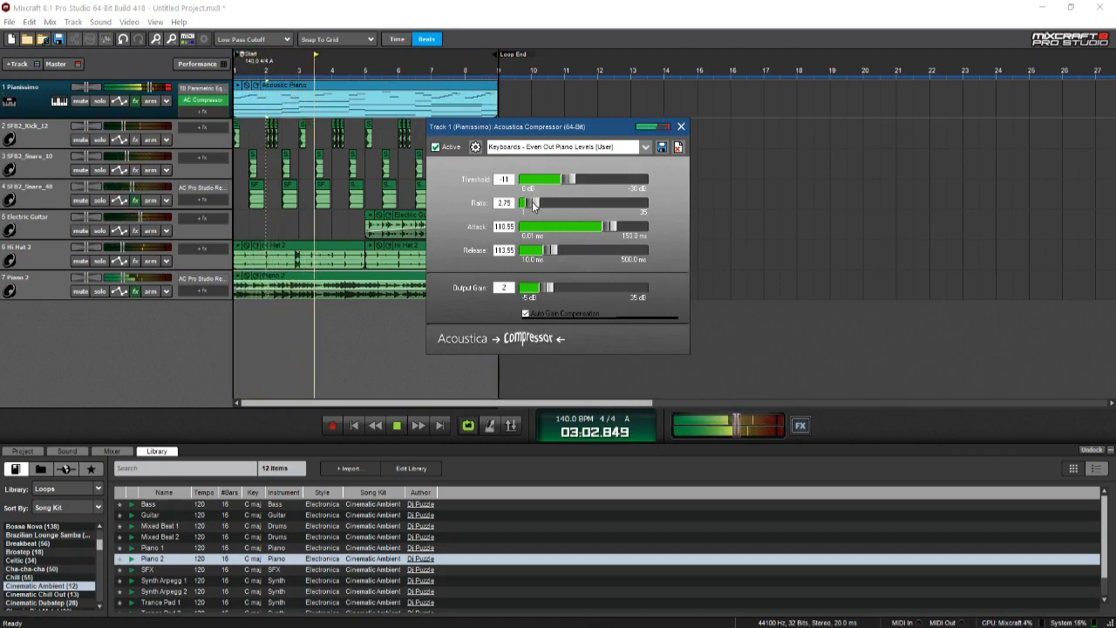
left_click_drag(549, 289, 543, 288)
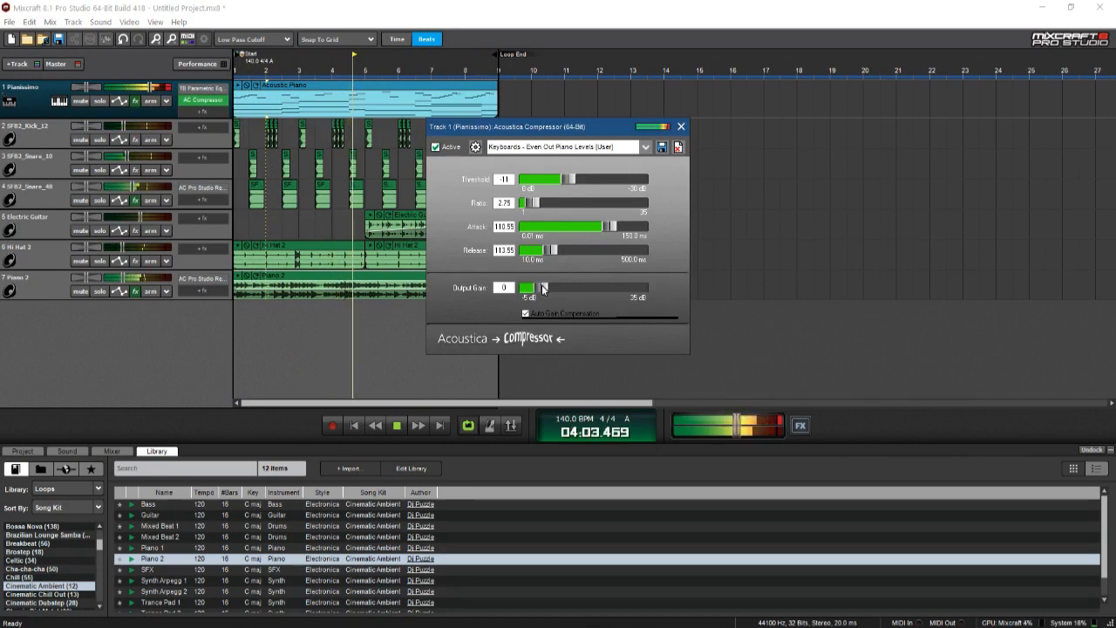
left_click_drag(609, 226, 585, 229)
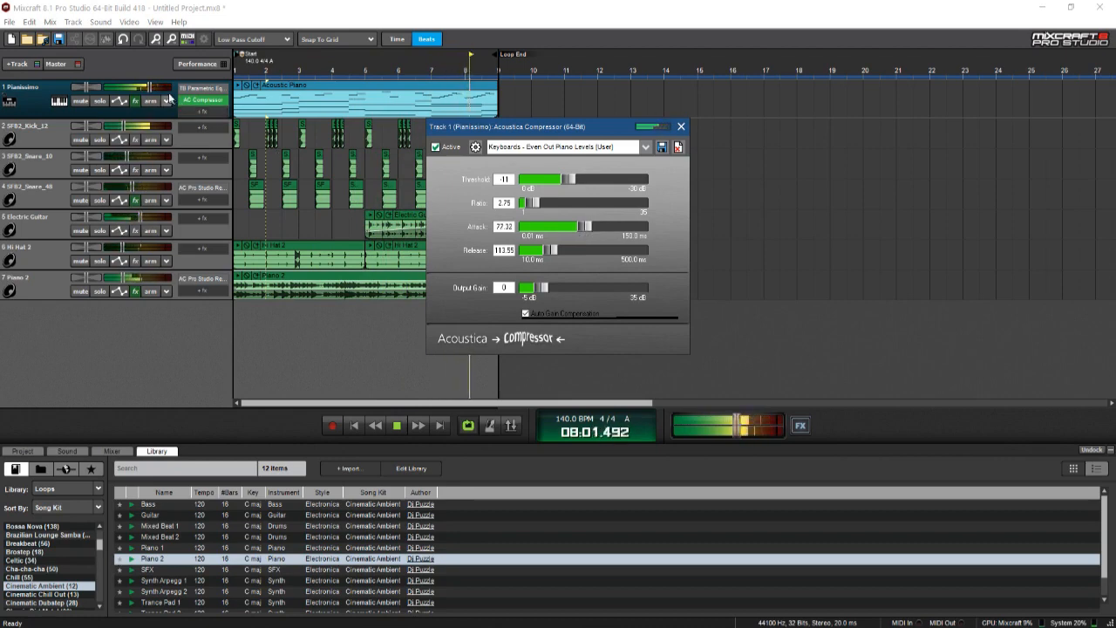
mouse_move(148, 85)
left_mouse_down()
mouse_move(138, 84)
mouse_move(150, 84)
left_mouse_up()
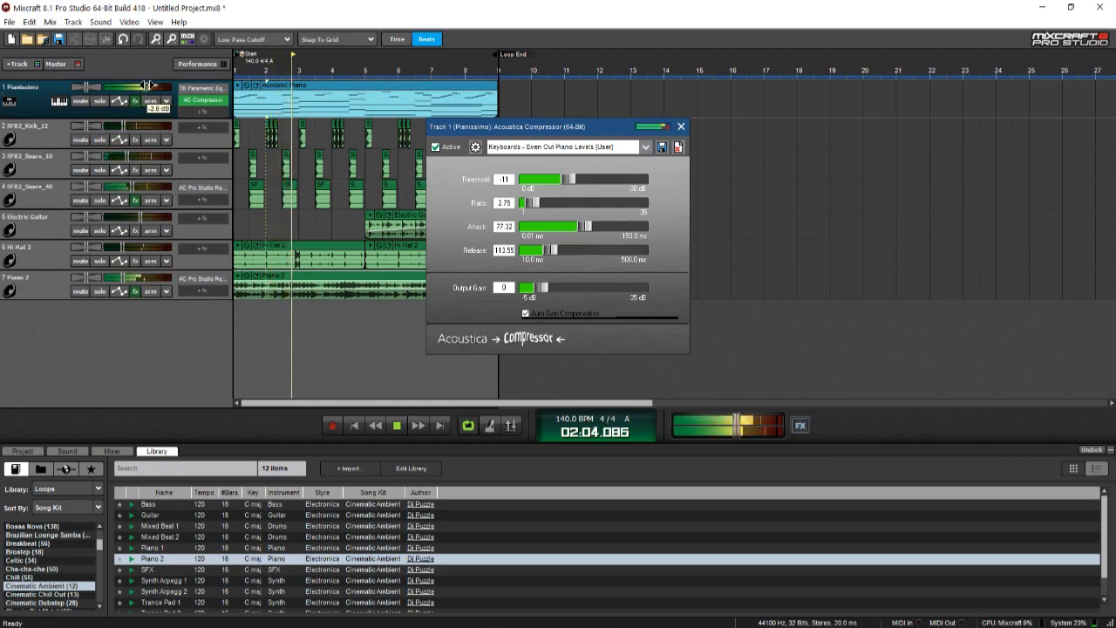
Step: Add the Acoustica Pro Studio Reverb effect to the Pianissimo track and apply its Plate preset
left_click(203, 112)
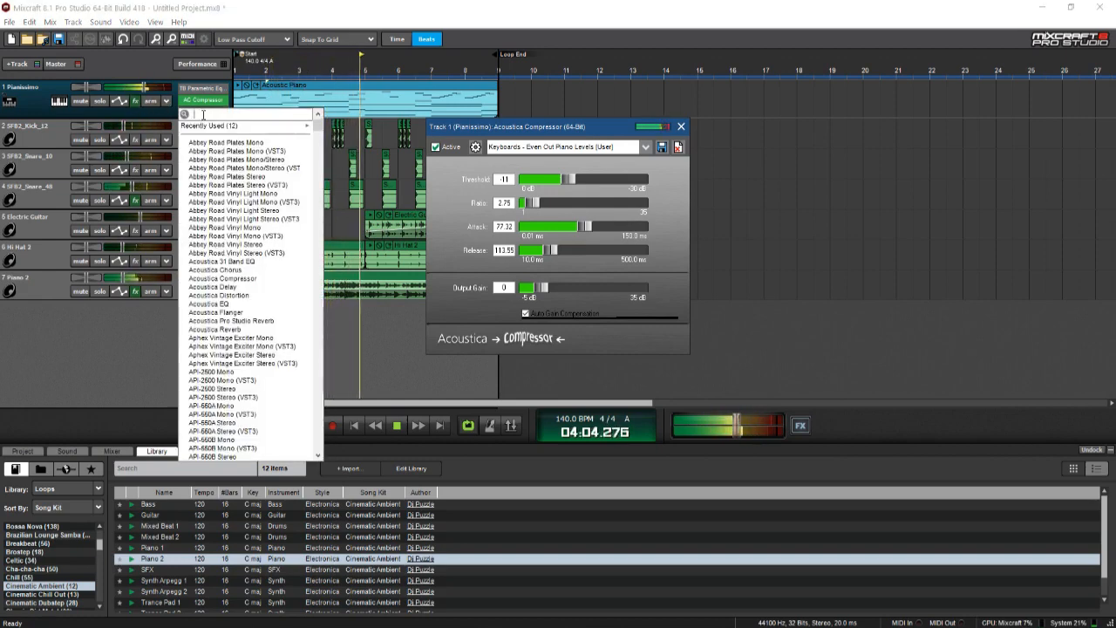
type("piu")
key("BackSpace")
key("BackSpace")
key("BackSpace")
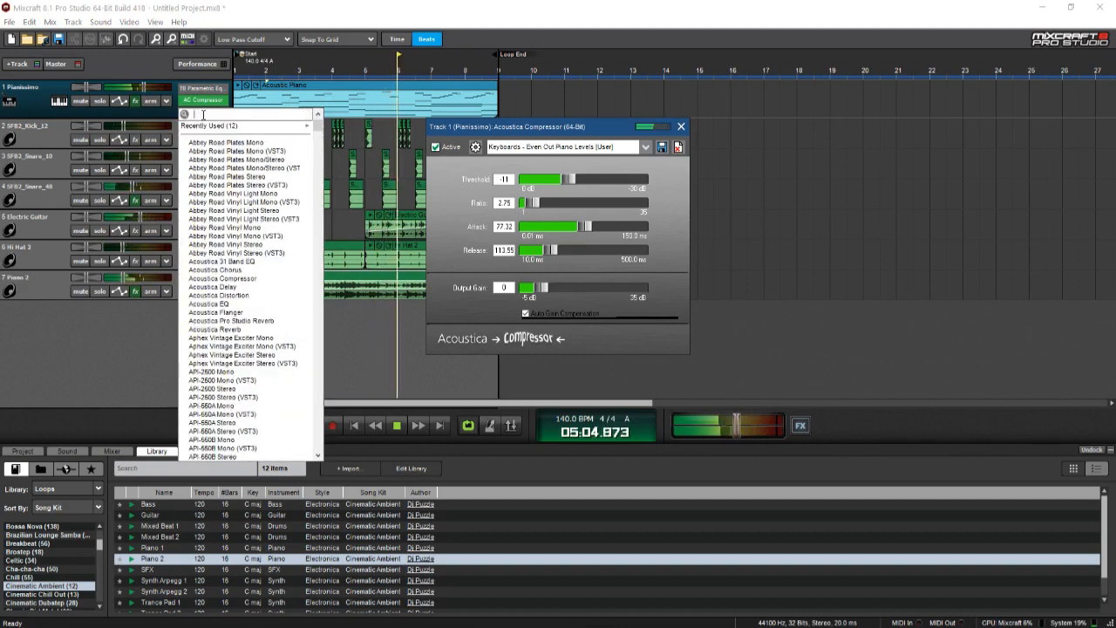
type("ad")
key("BackSpace")
key("BackSpace")
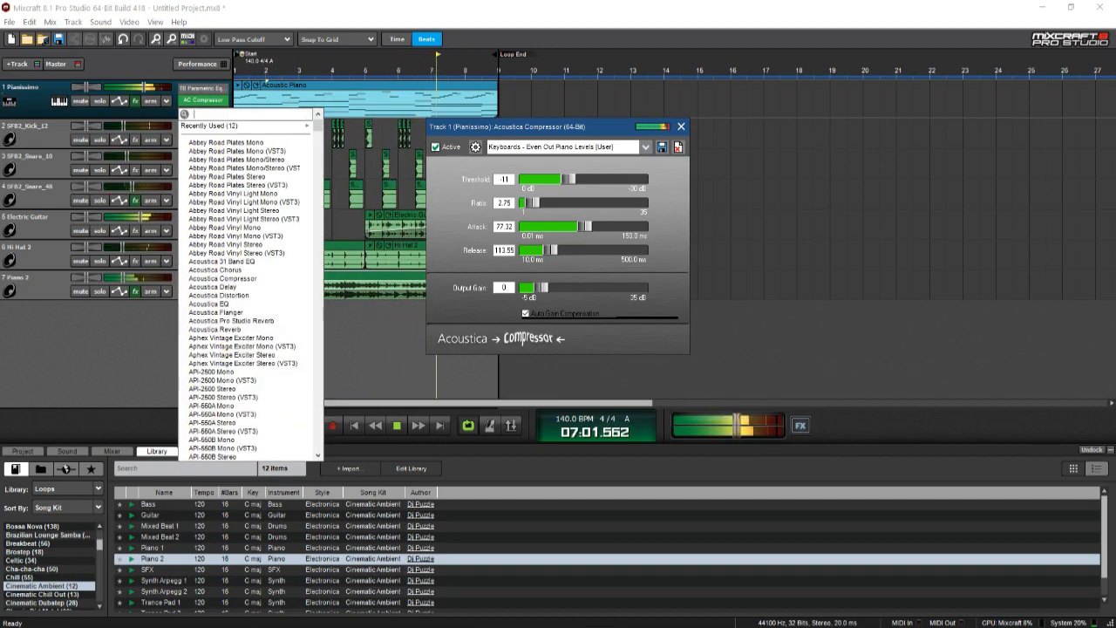
type("acous")
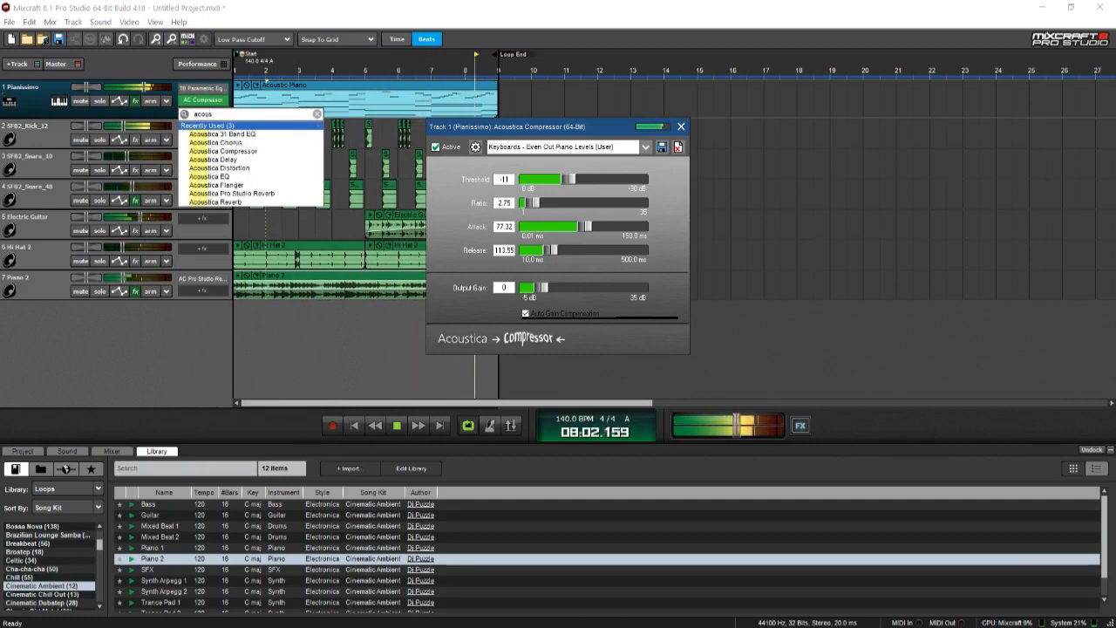
left_click(215, 194)
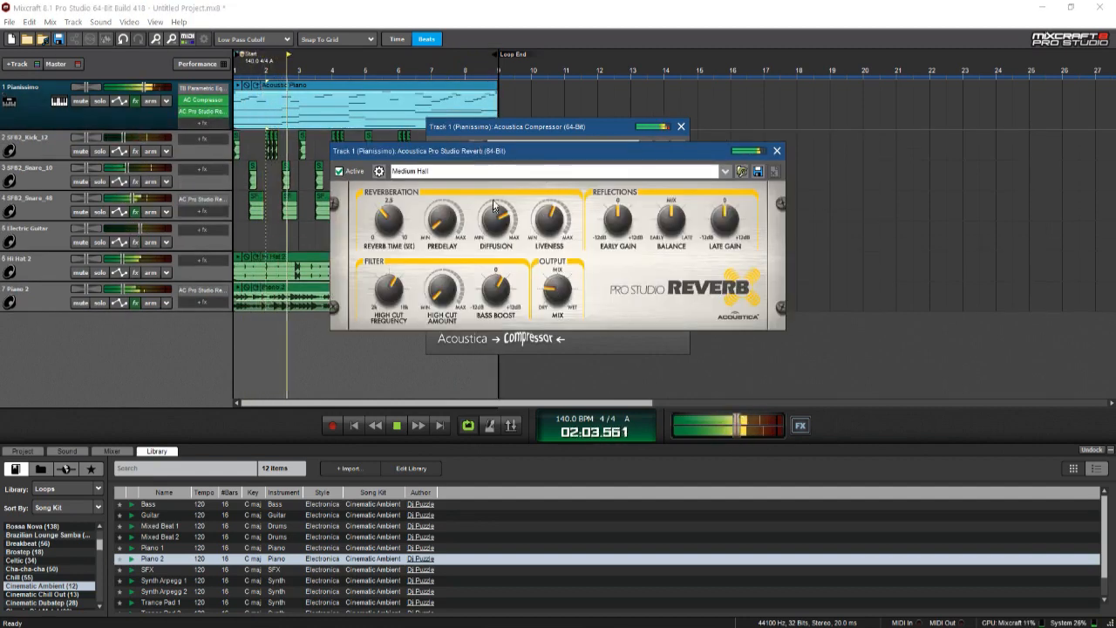
left_click(500, 172)
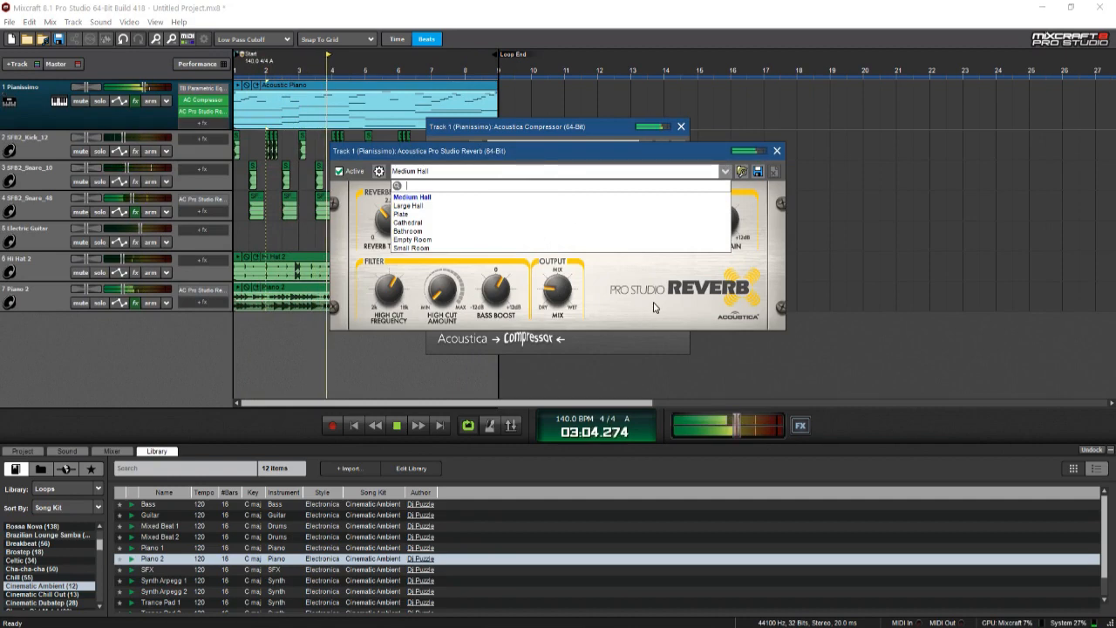
left_click(488, 214)
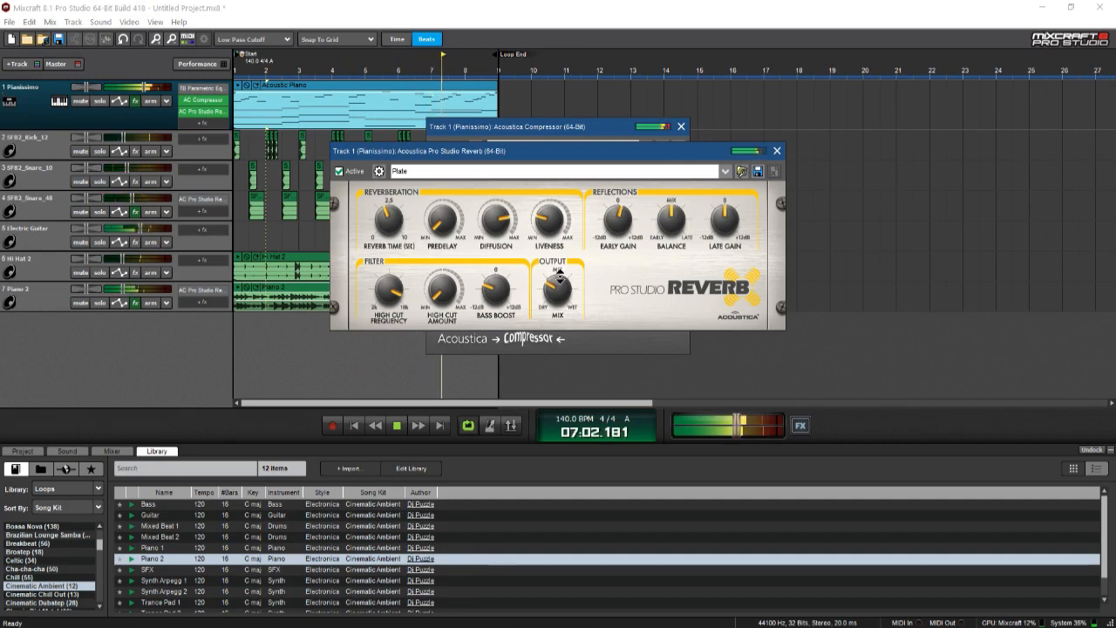
Step: Close the reverb and compressor windows and restart playback to listen to the full mix
left_click(777, 150)
left_click(681, 127)
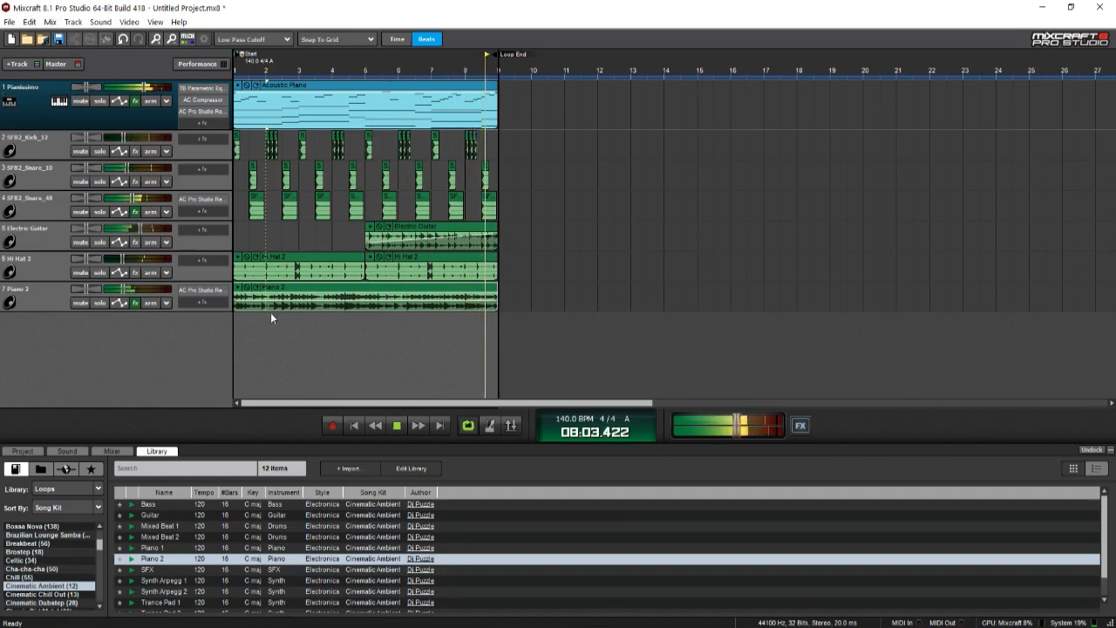
left_click(398, 425)
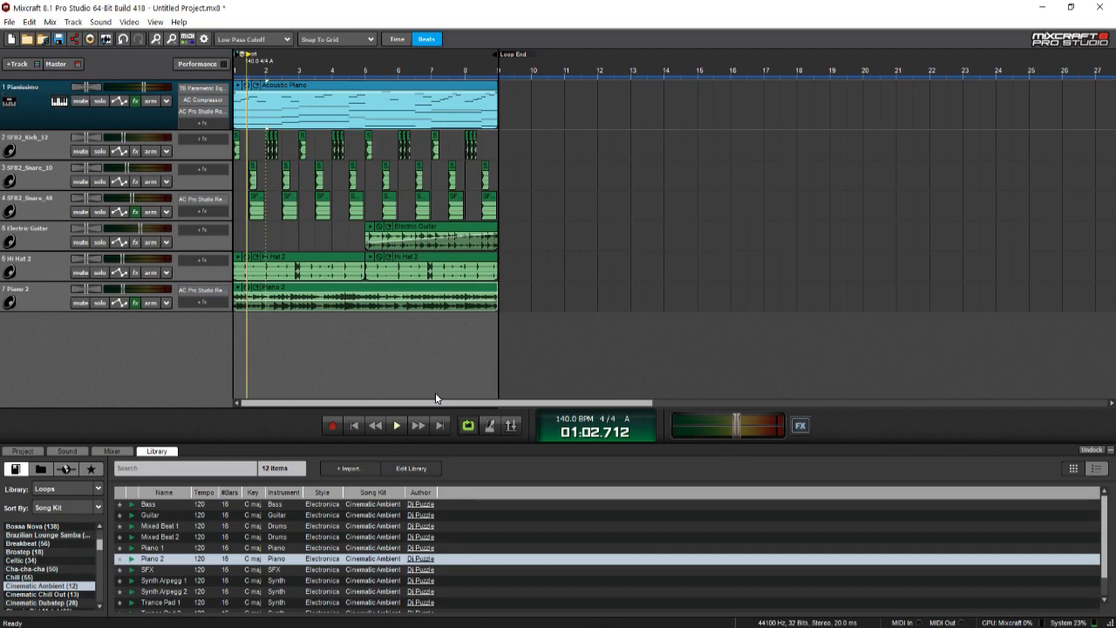
left_click(398, 427)
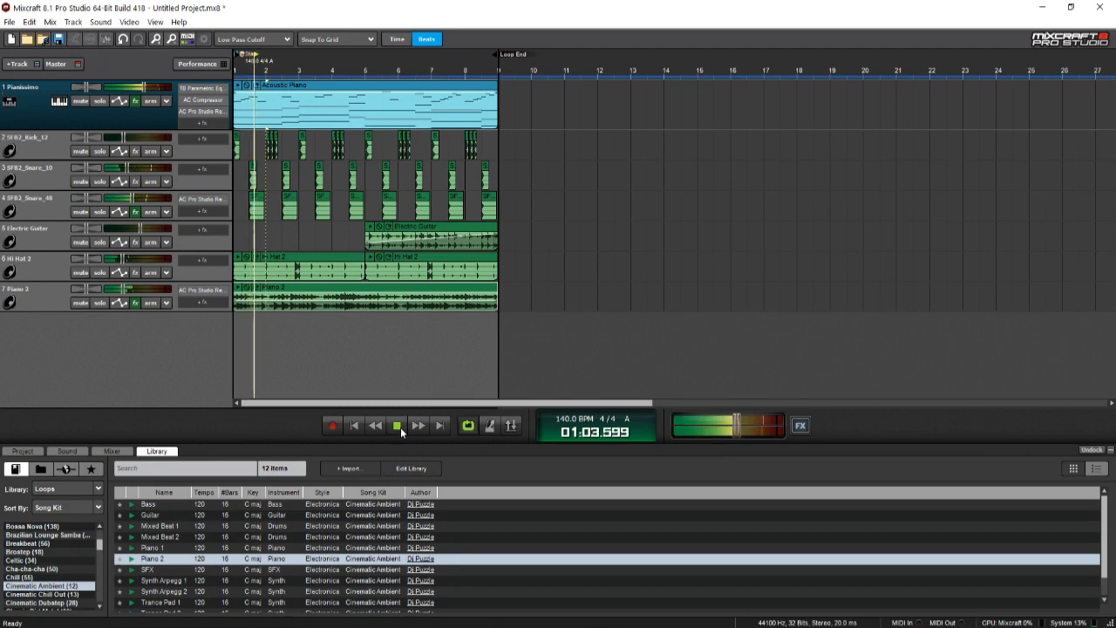